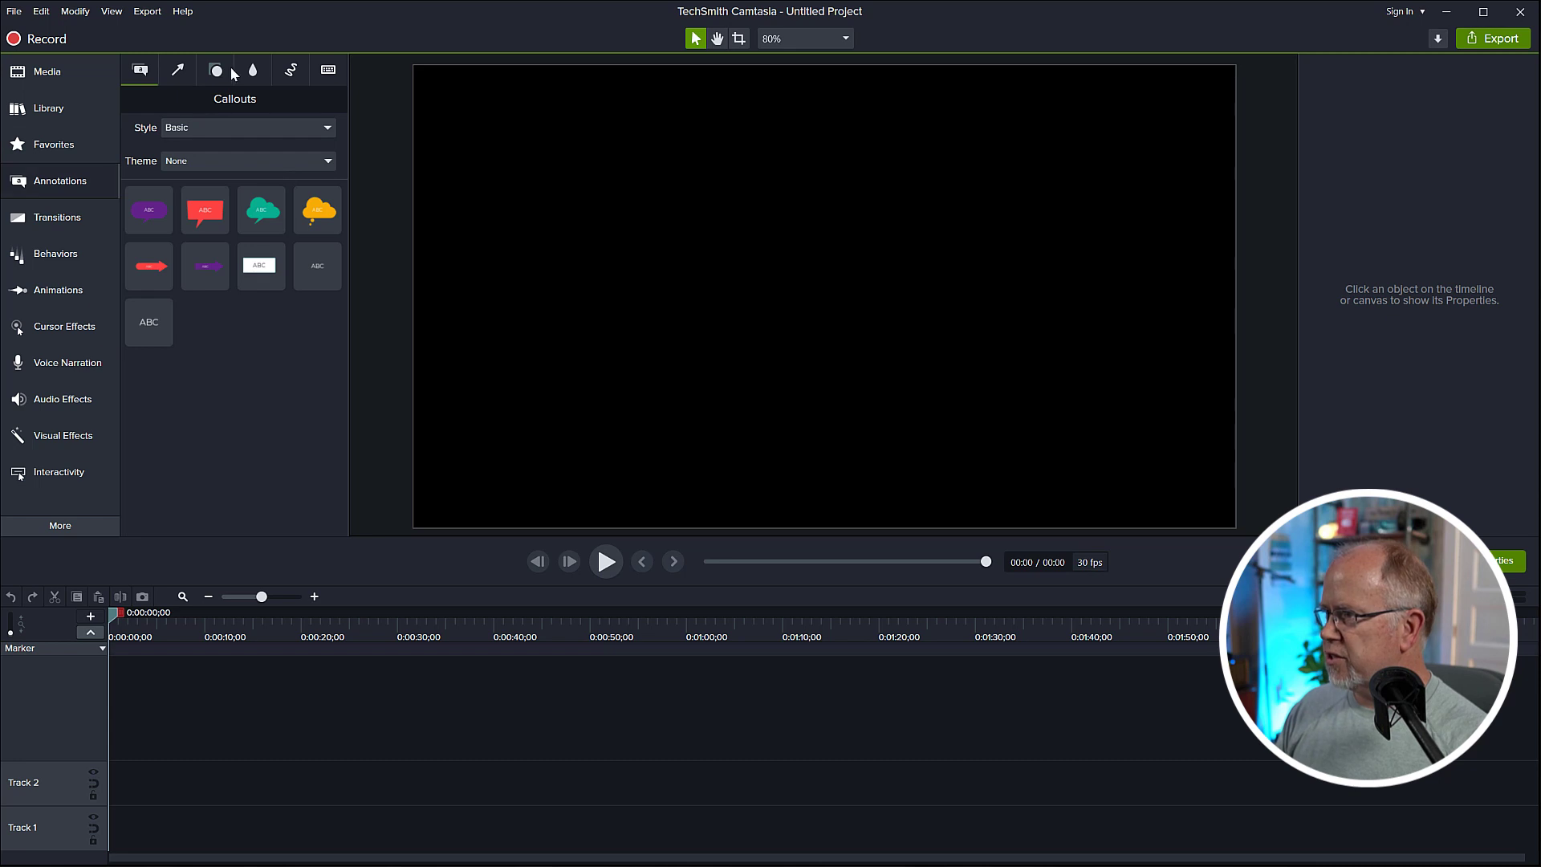
Show shapes of all styles and draw a white rectangle spanning the full width of the canvas along its lower edge
click(216, 71)
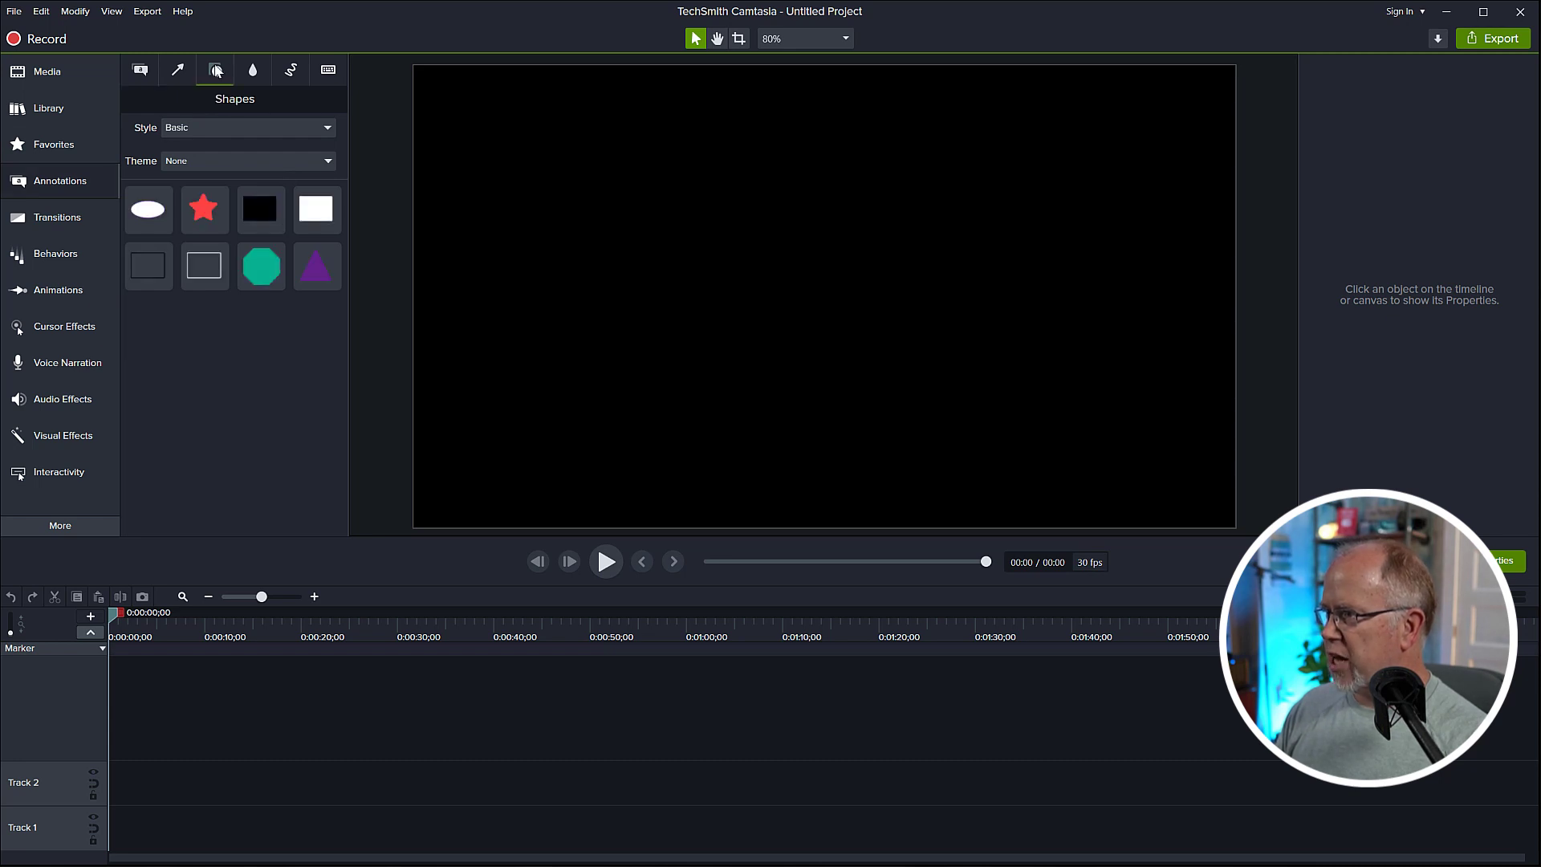
click(183, 127)
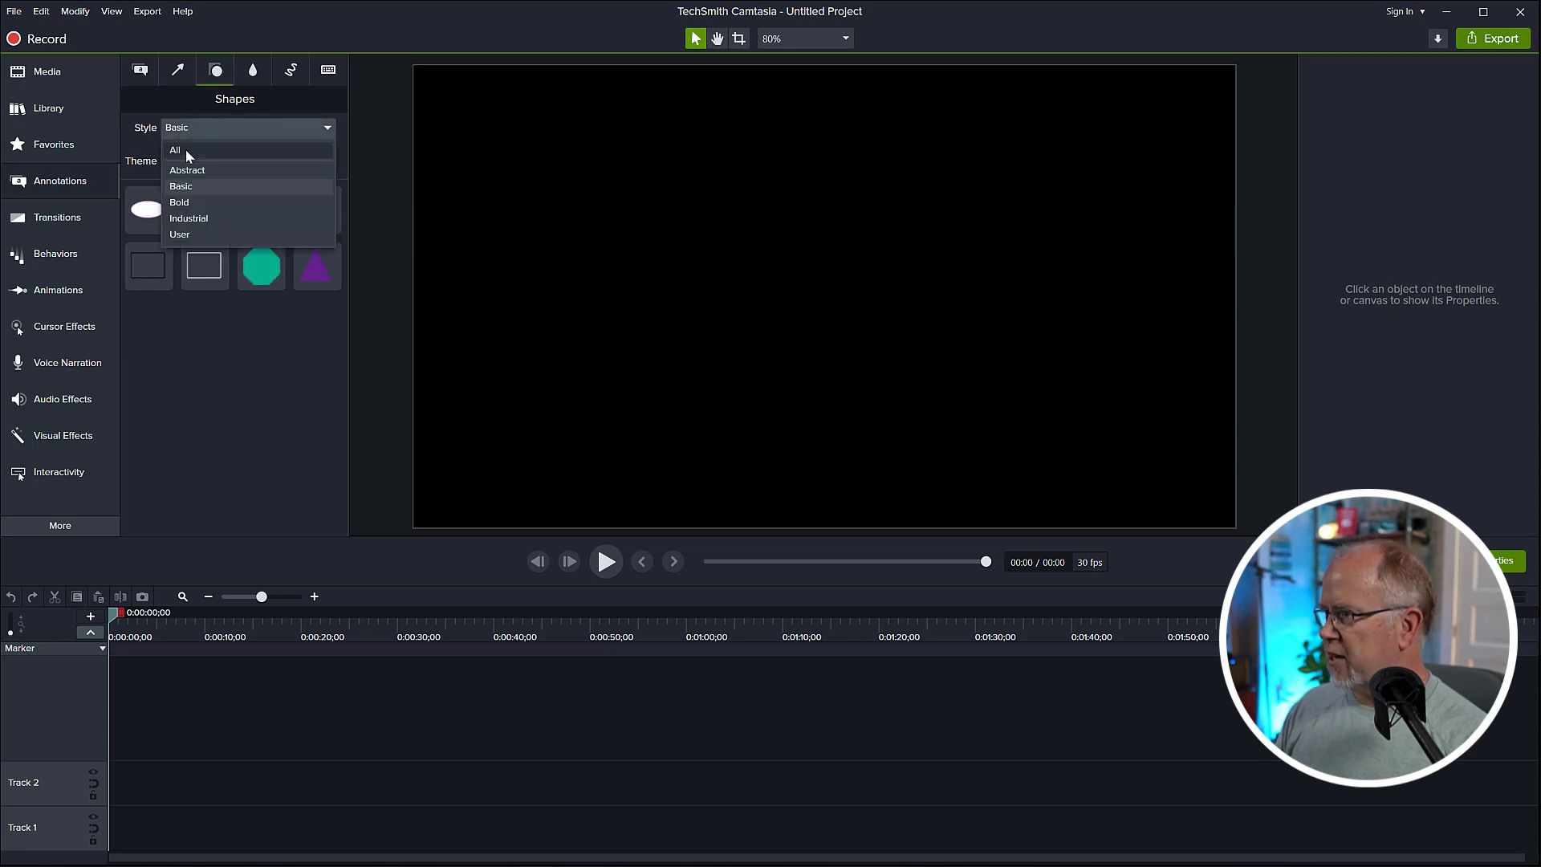
click(185, 149)
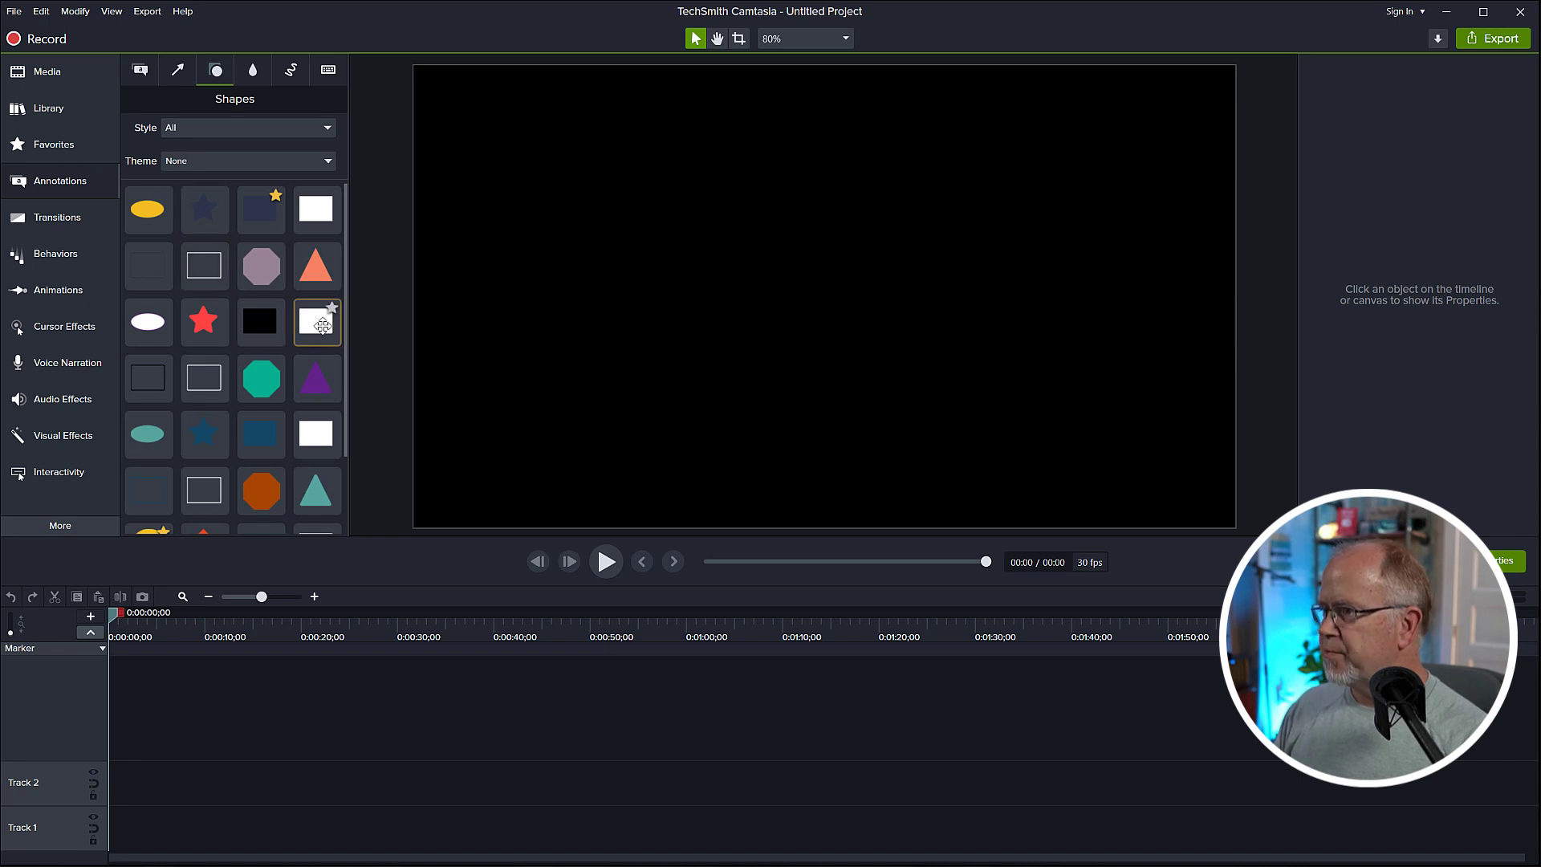
drag(315, 208, 1236, 533)
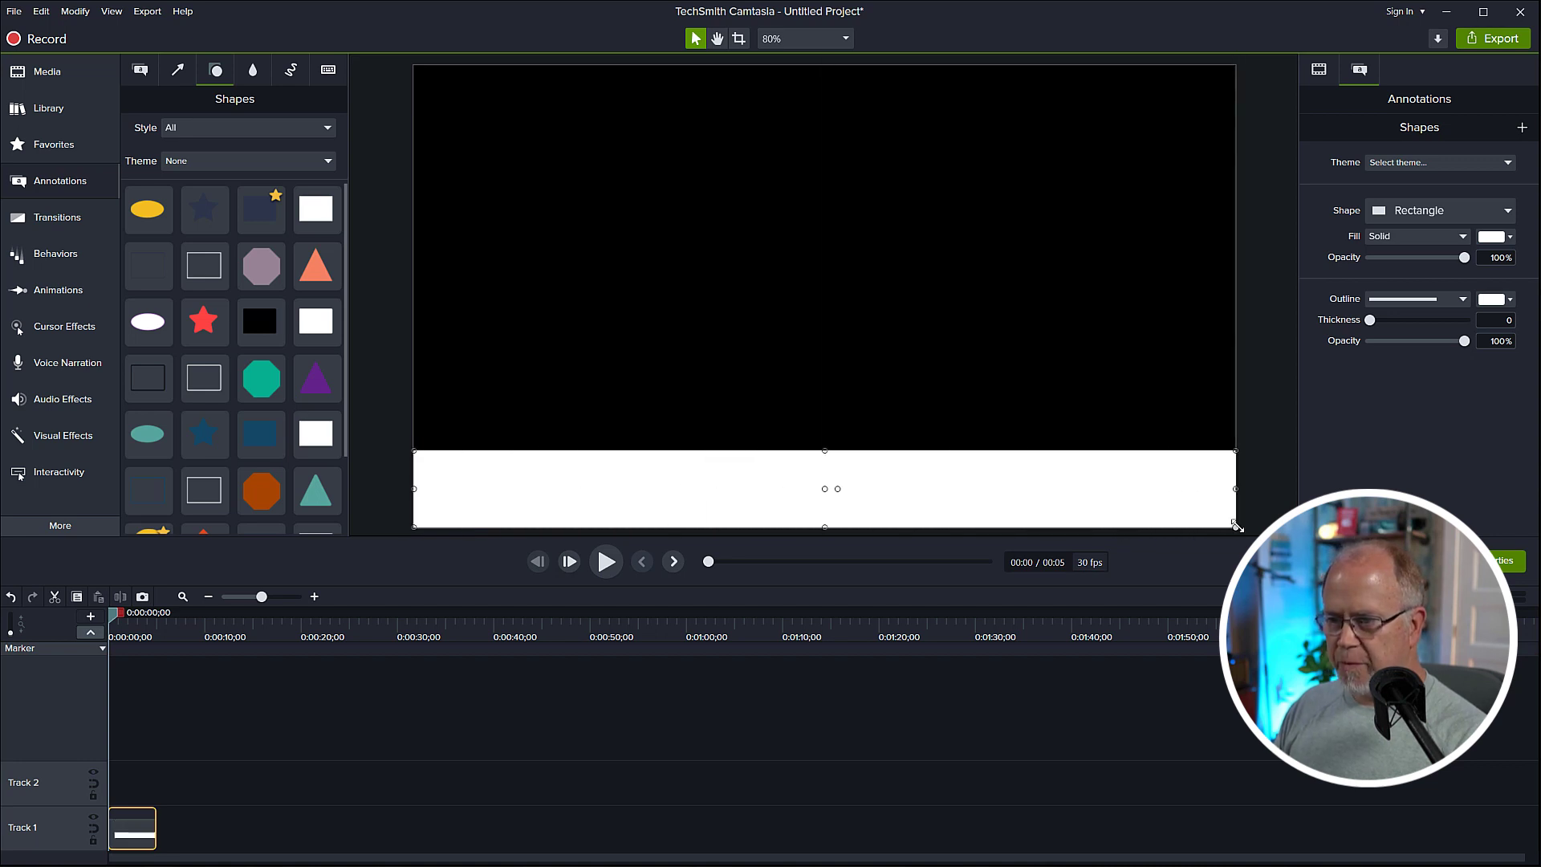
click(883, 543)
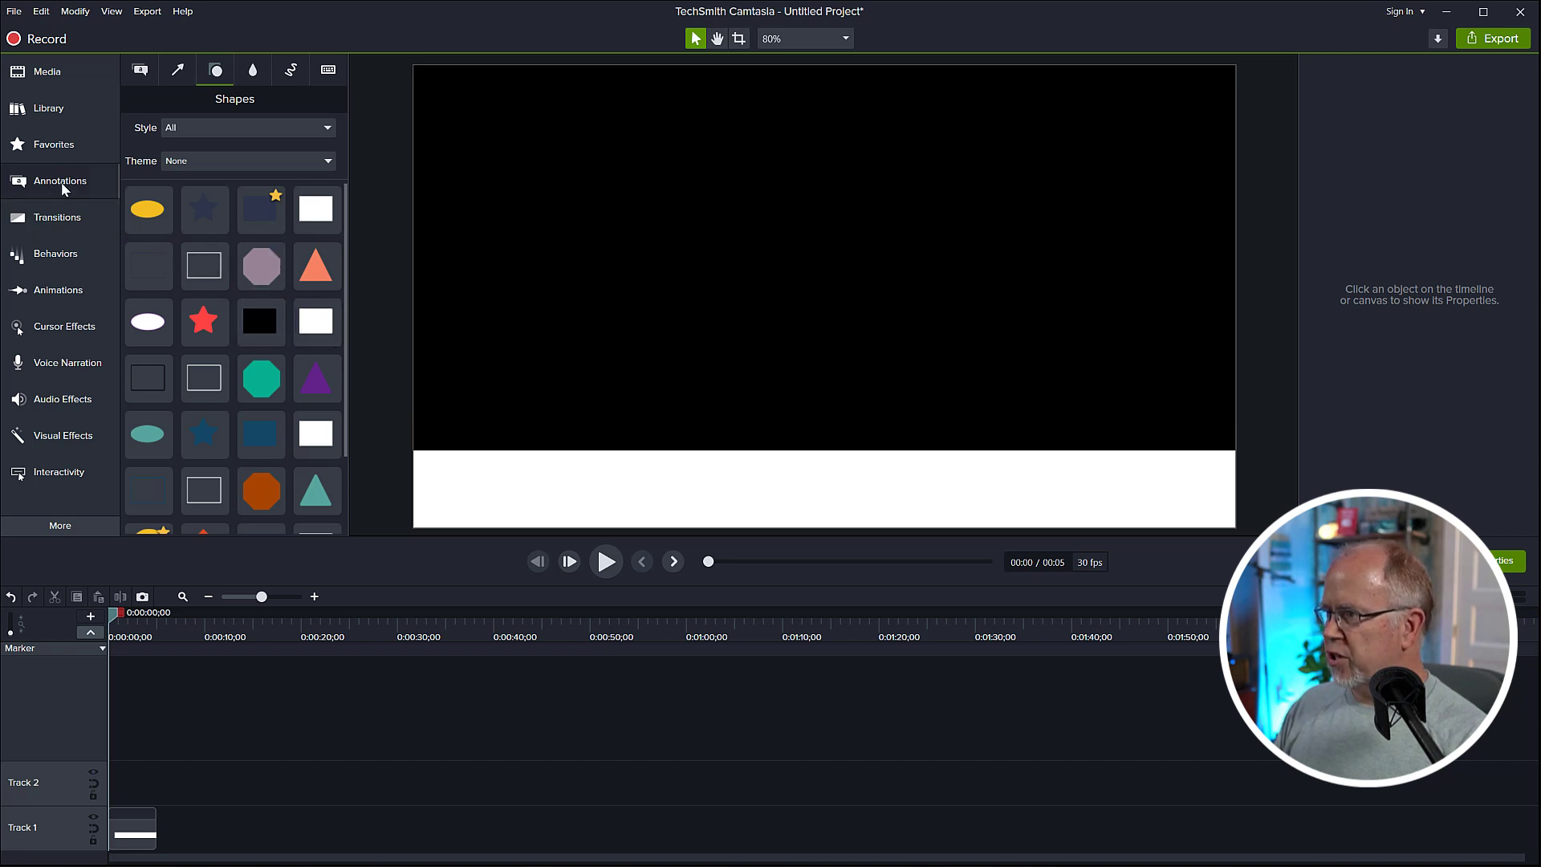
Add the yellow right-pointing arrow just above the white bar at the canvas's left end and set its thickness to 16
click(178, 72)
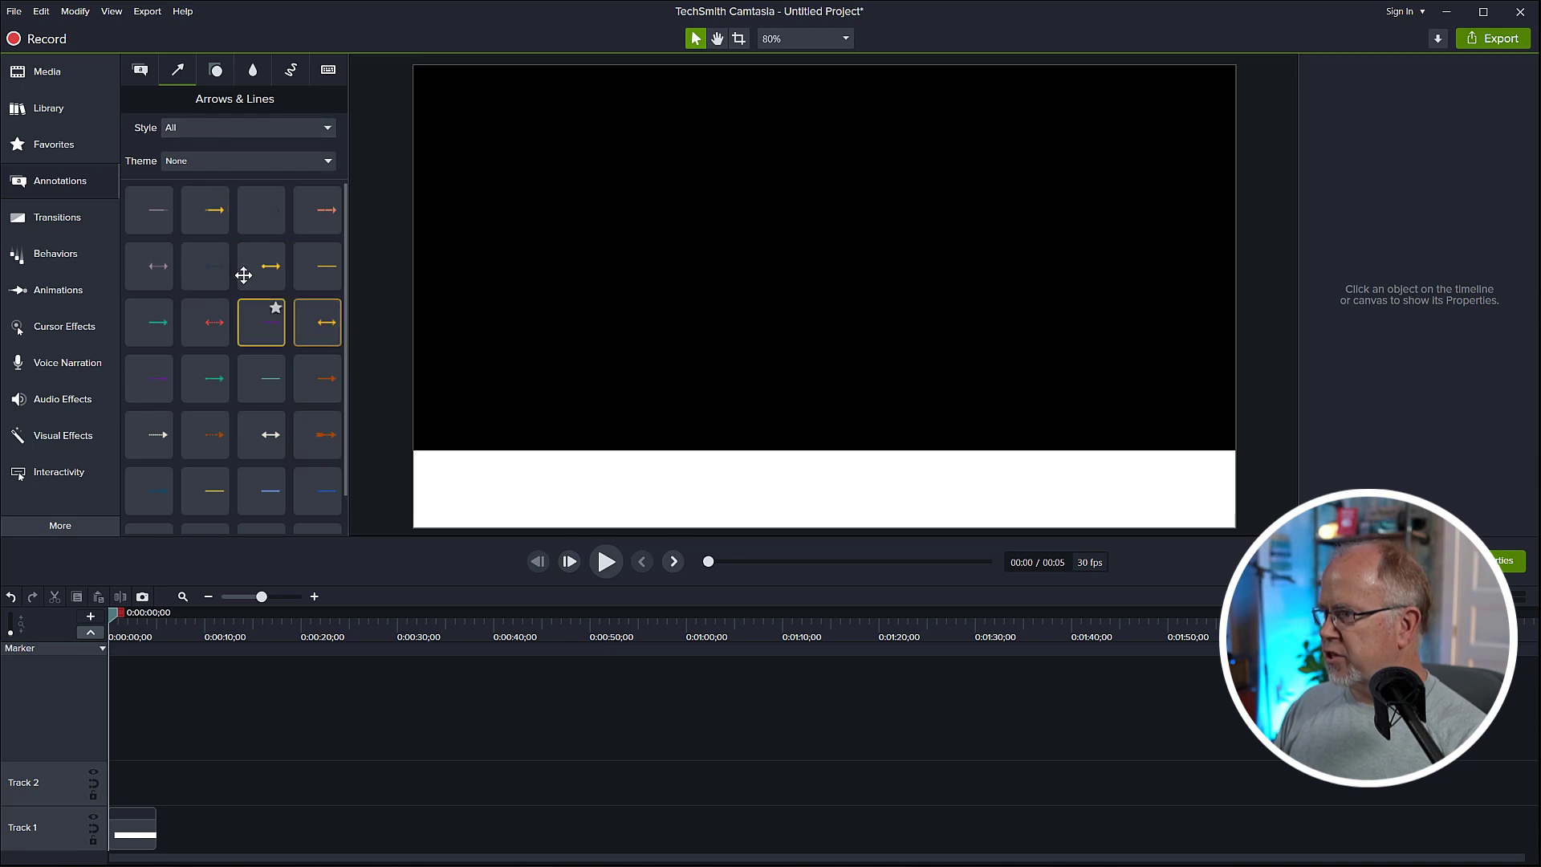
mouse_move(208, 211)
mouse_down()
mouse_move(372, 268)
mouse_move(503, 378)
mouse_move(456, 415)
mouse_up()
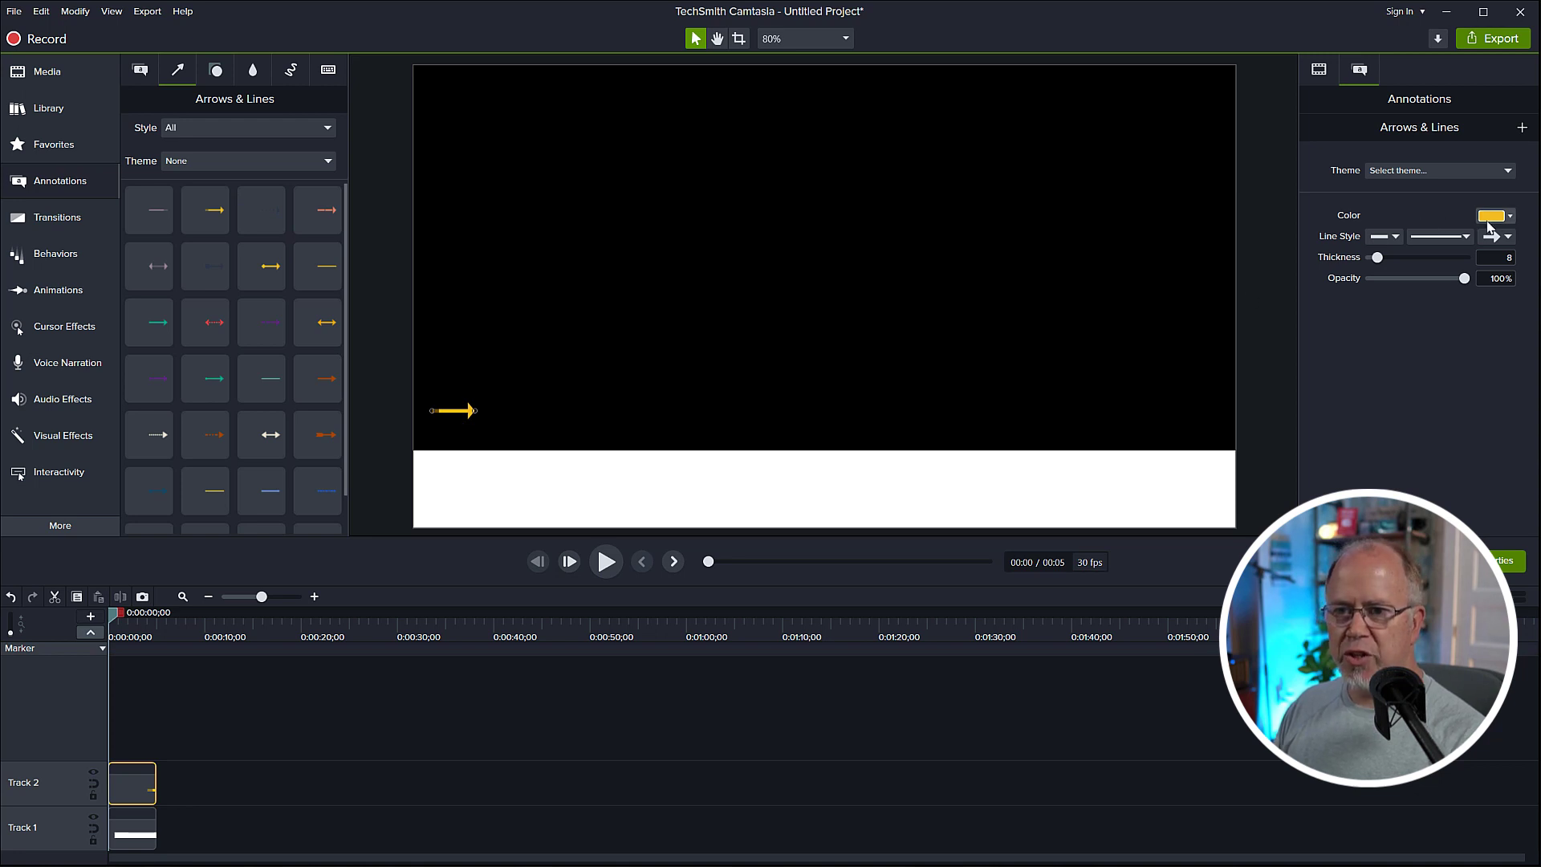
click(1397, 241)
click(1388, 264)
drag(1377, 258, 1387, 261)
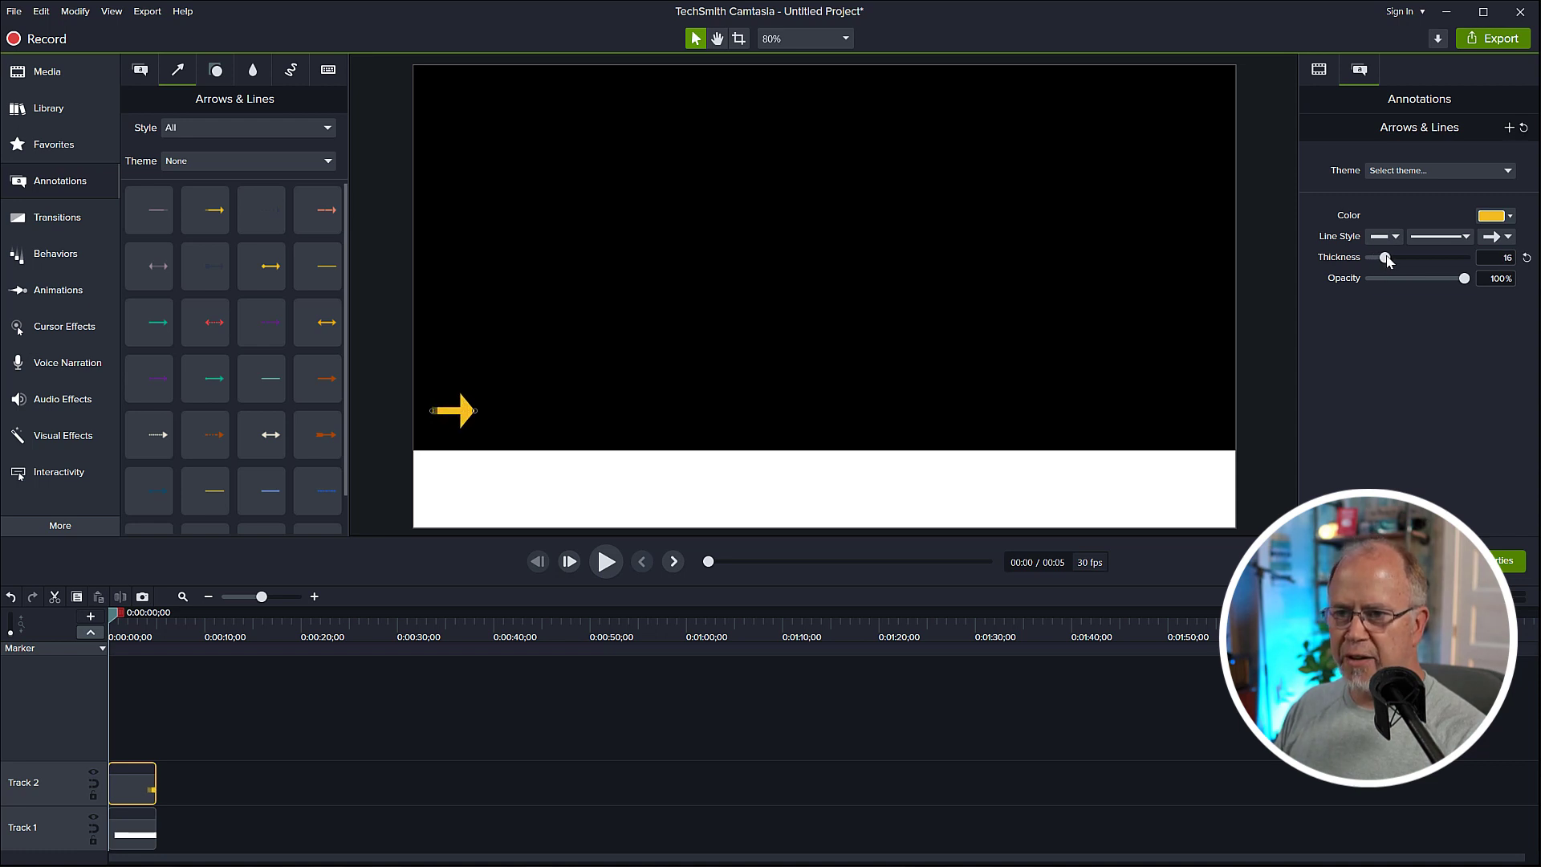
Change the arrow's color to a crimson red
click(1493, 216)
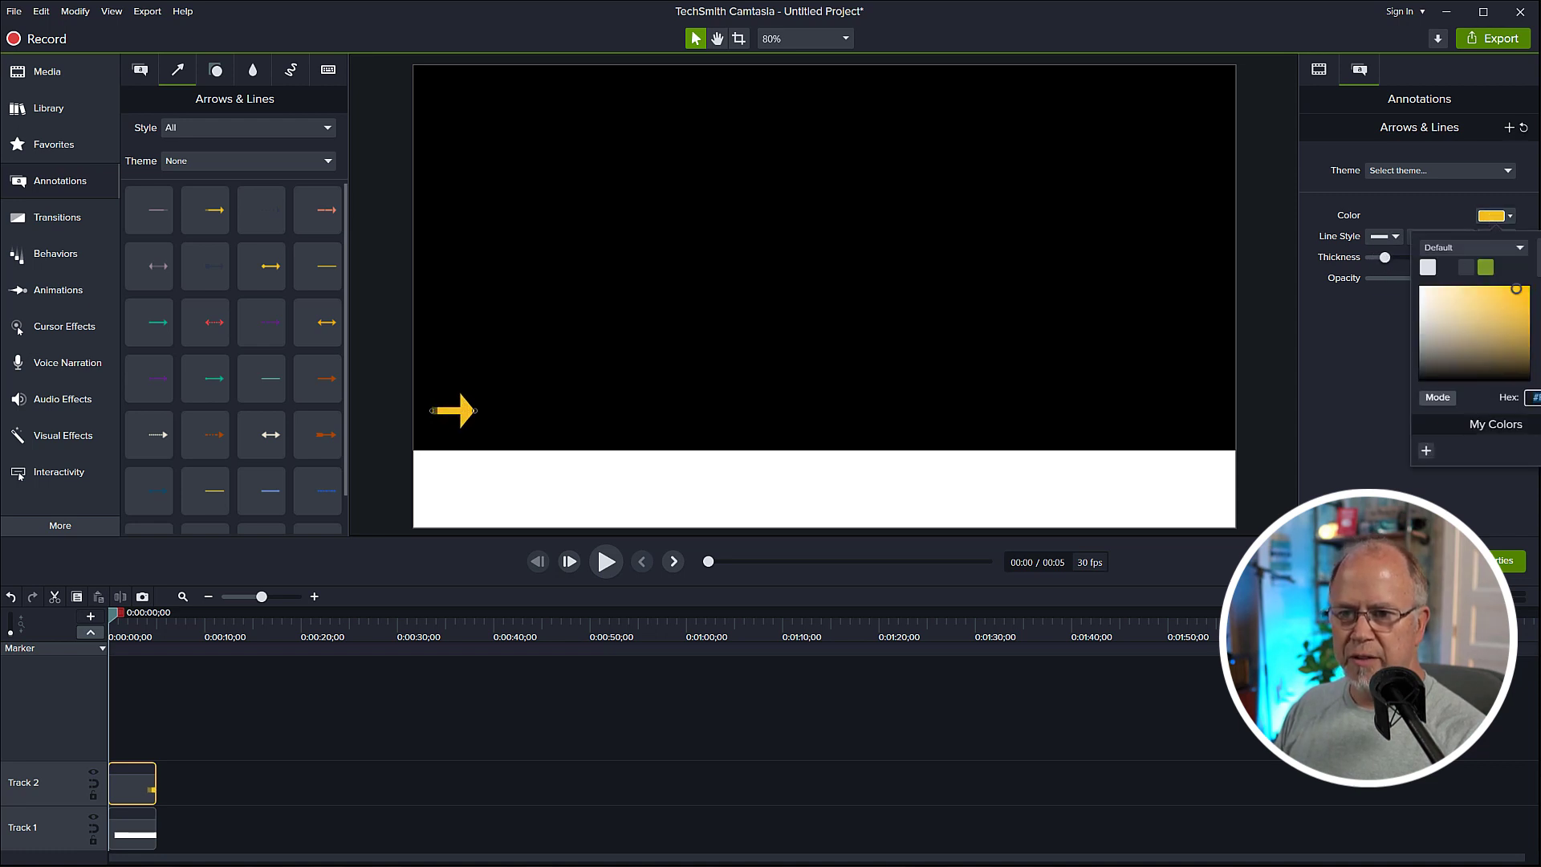
click(1540, 292)
click(1528, 308)
drag(1529, 308, 1519, 299)
Enlarge the timeline tracks, extend the arrow and shape clips to 20 seconds, and fit the timeline to them
drag(360, 538, 361, 508)
drag(56, 803, 71, 700)
drag(174, 807, 299, 720)
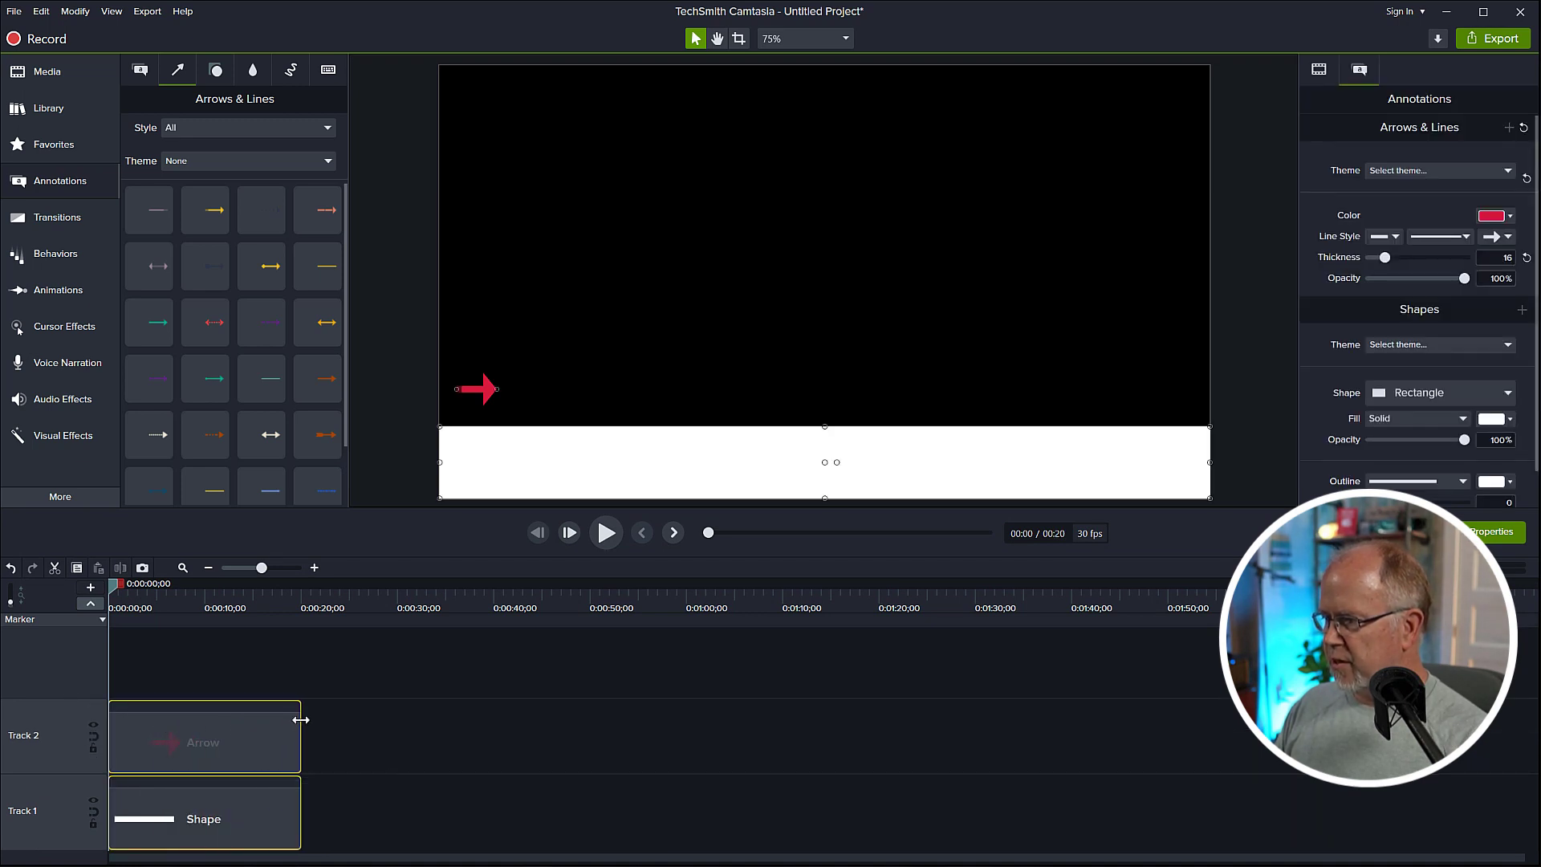
click(182, 568)
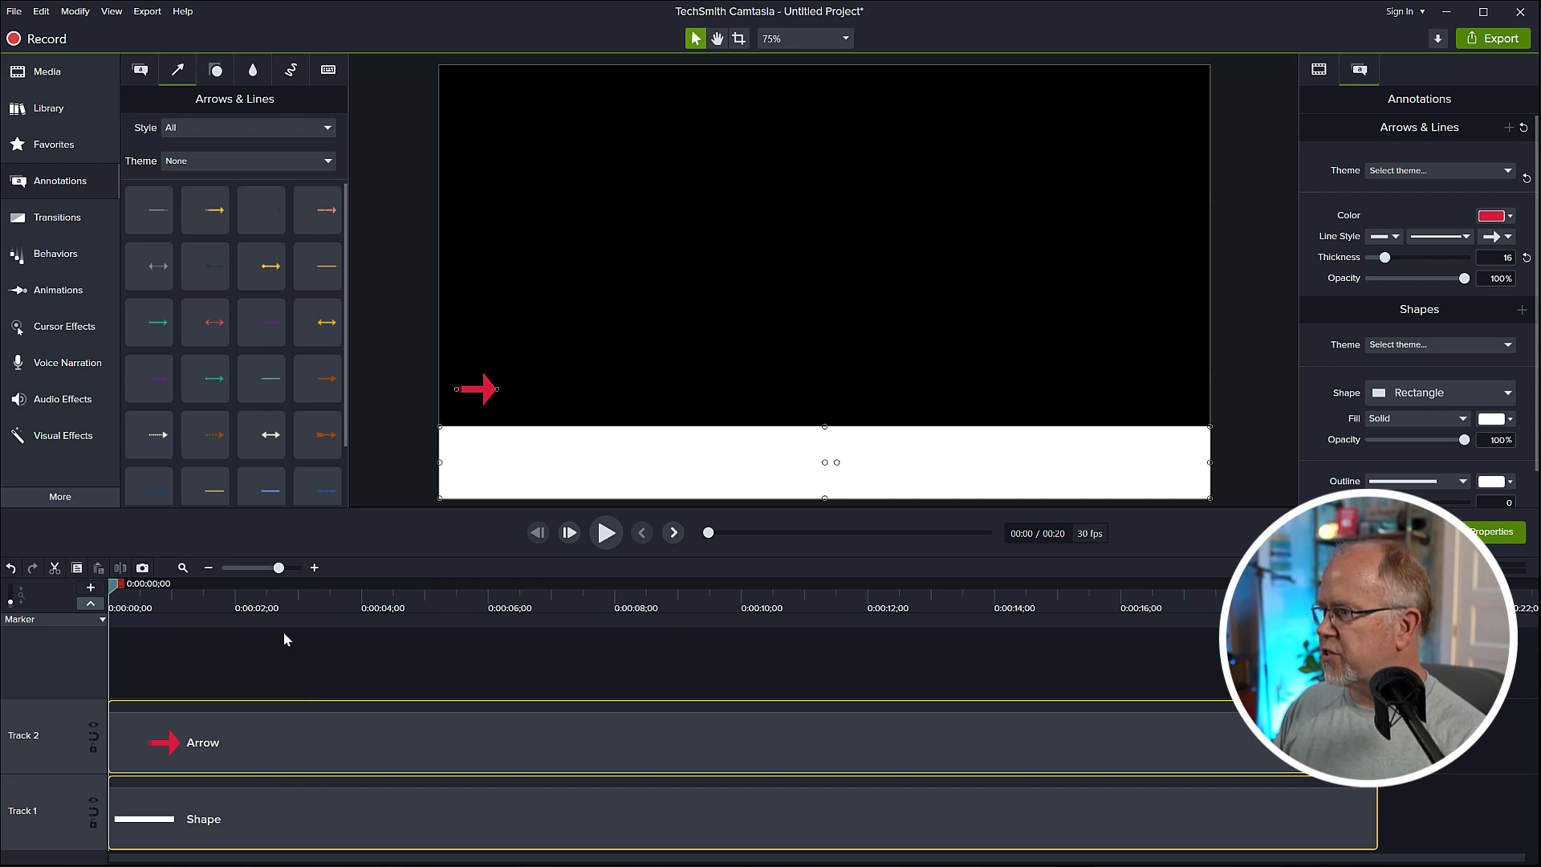
Open the collection of animation presets
click(59, 294)
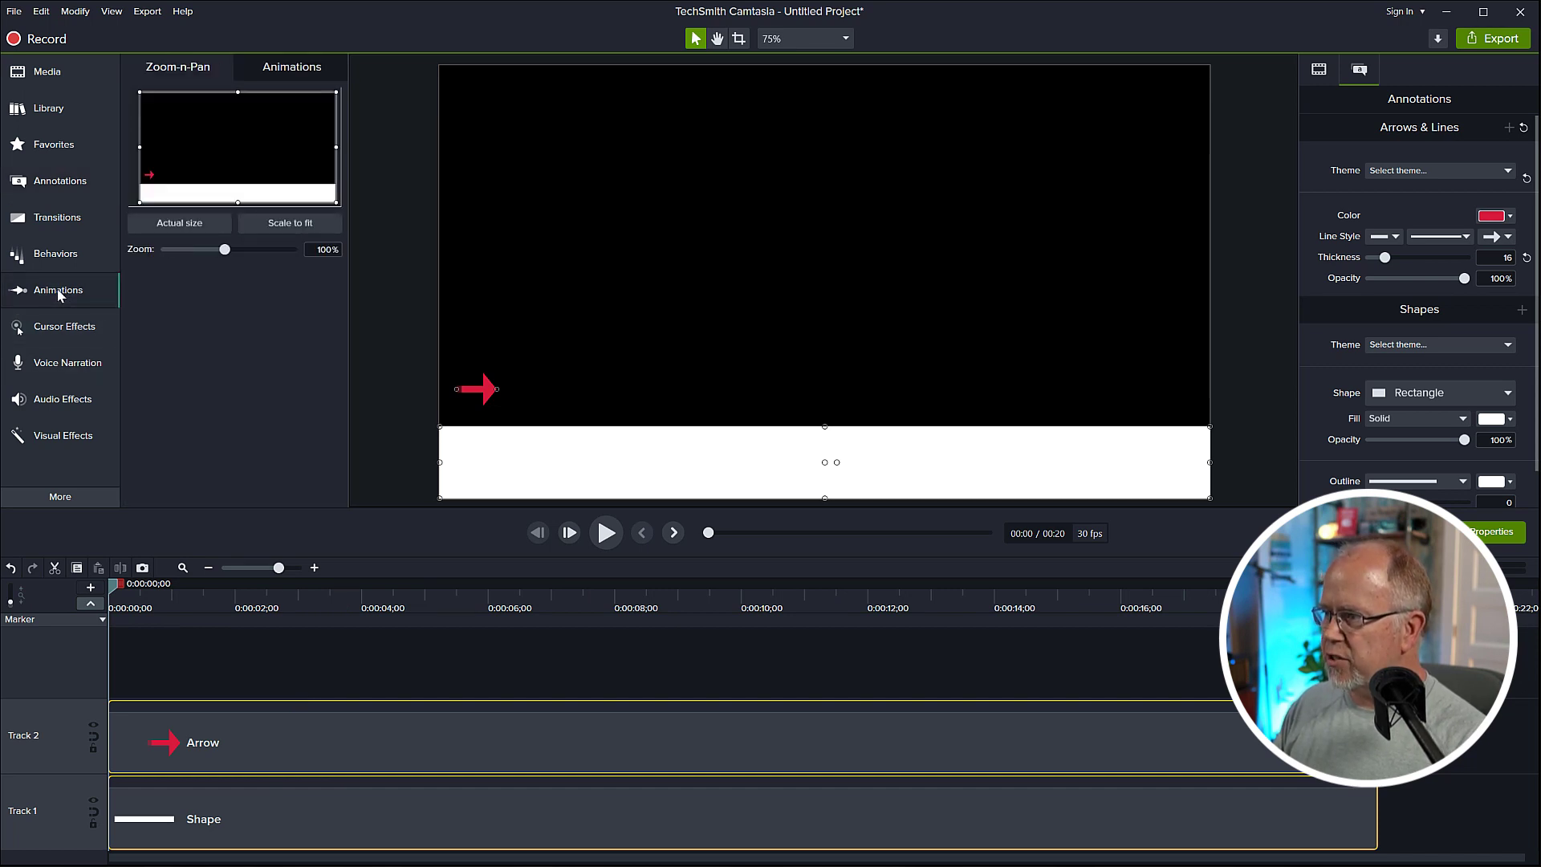
click(296, 69)
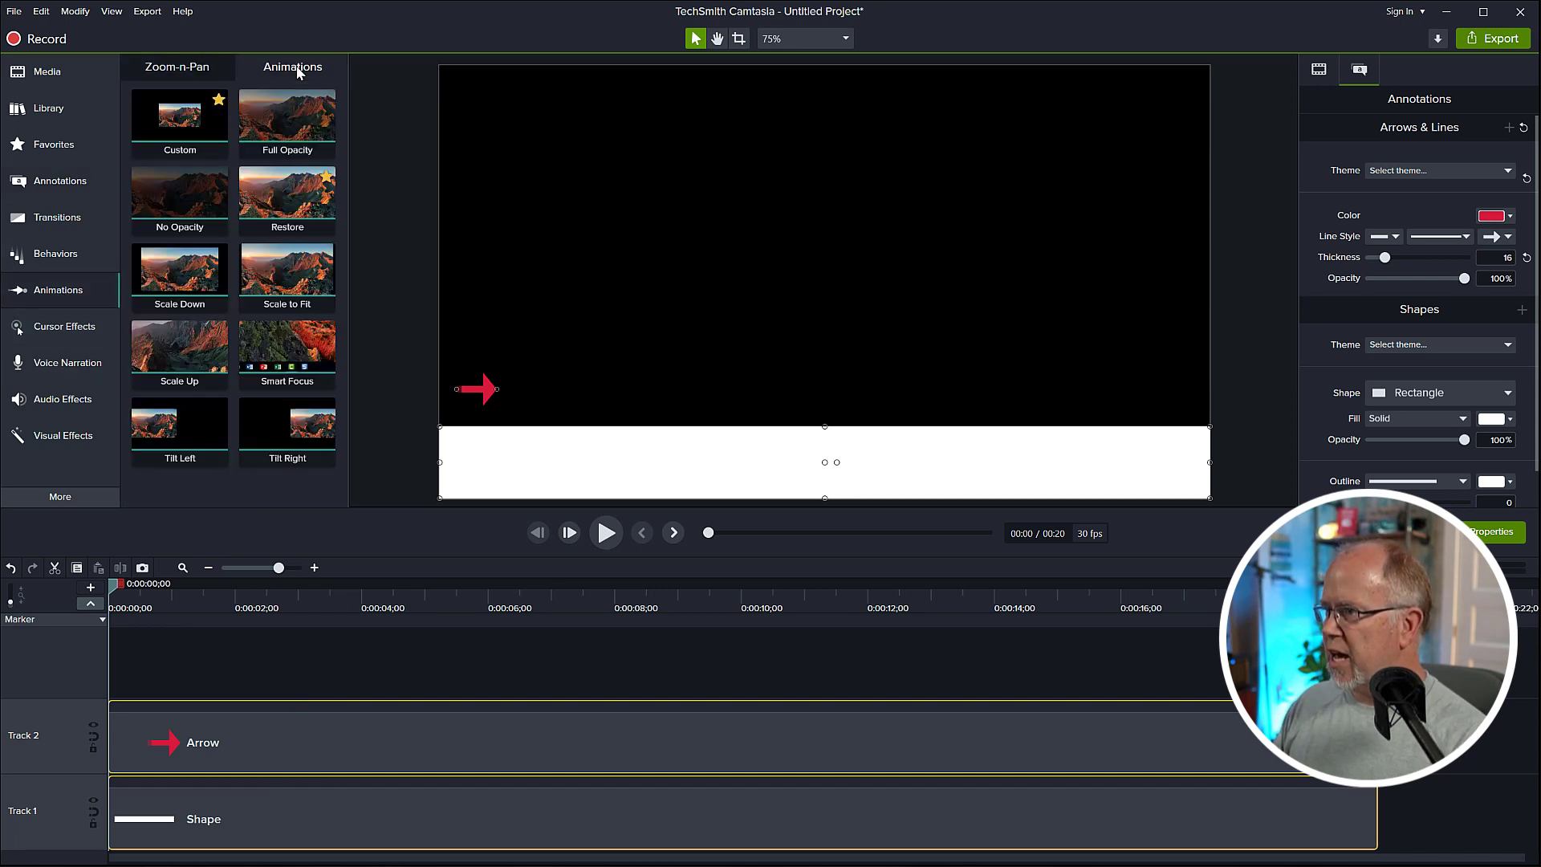
drag(182, 134, 276, 744)
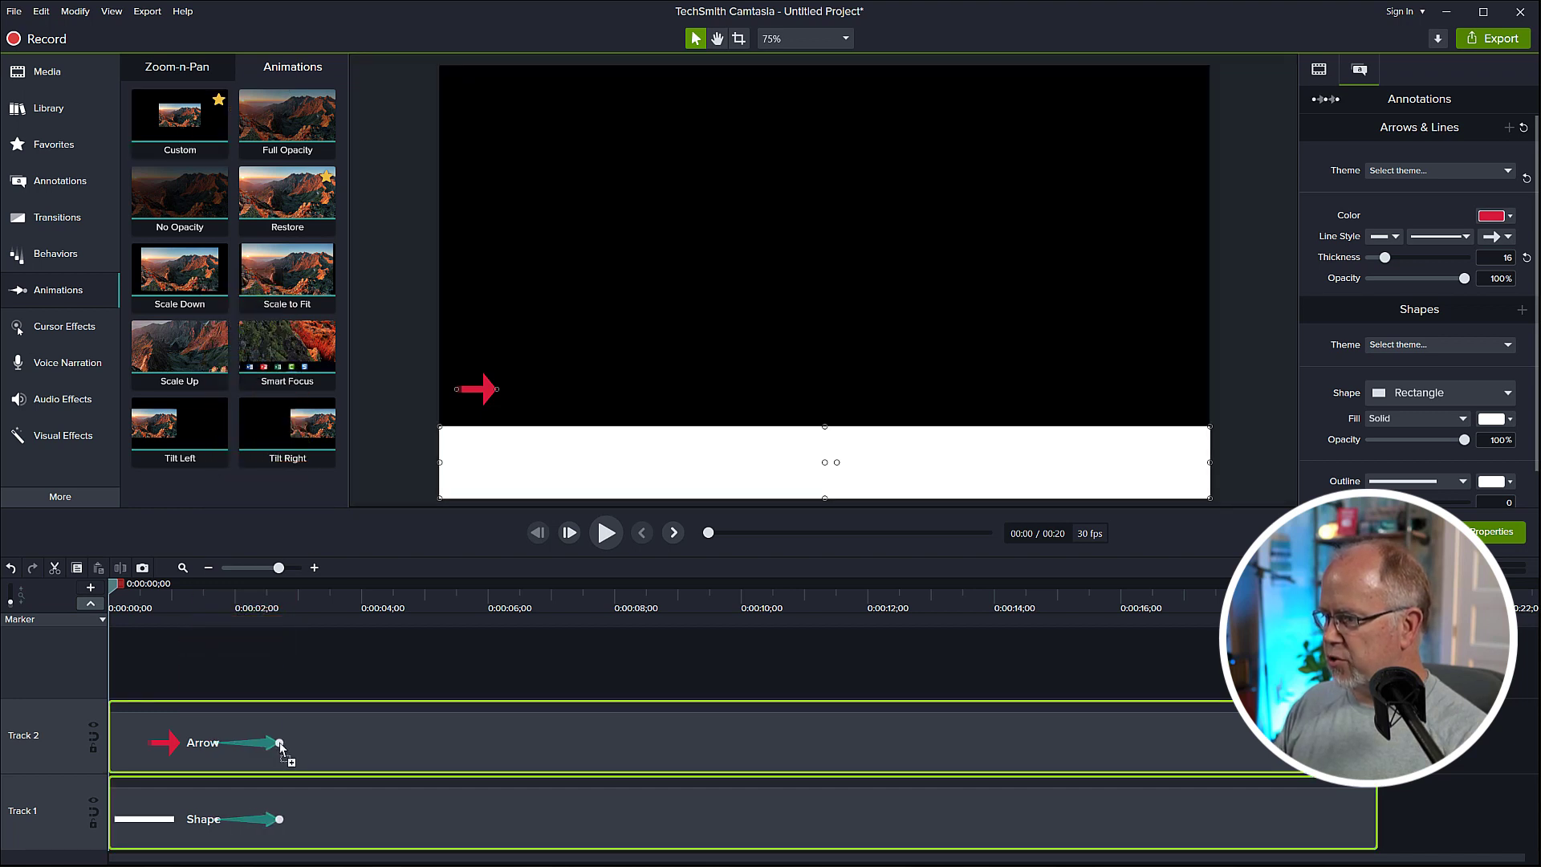
click(281, 744)
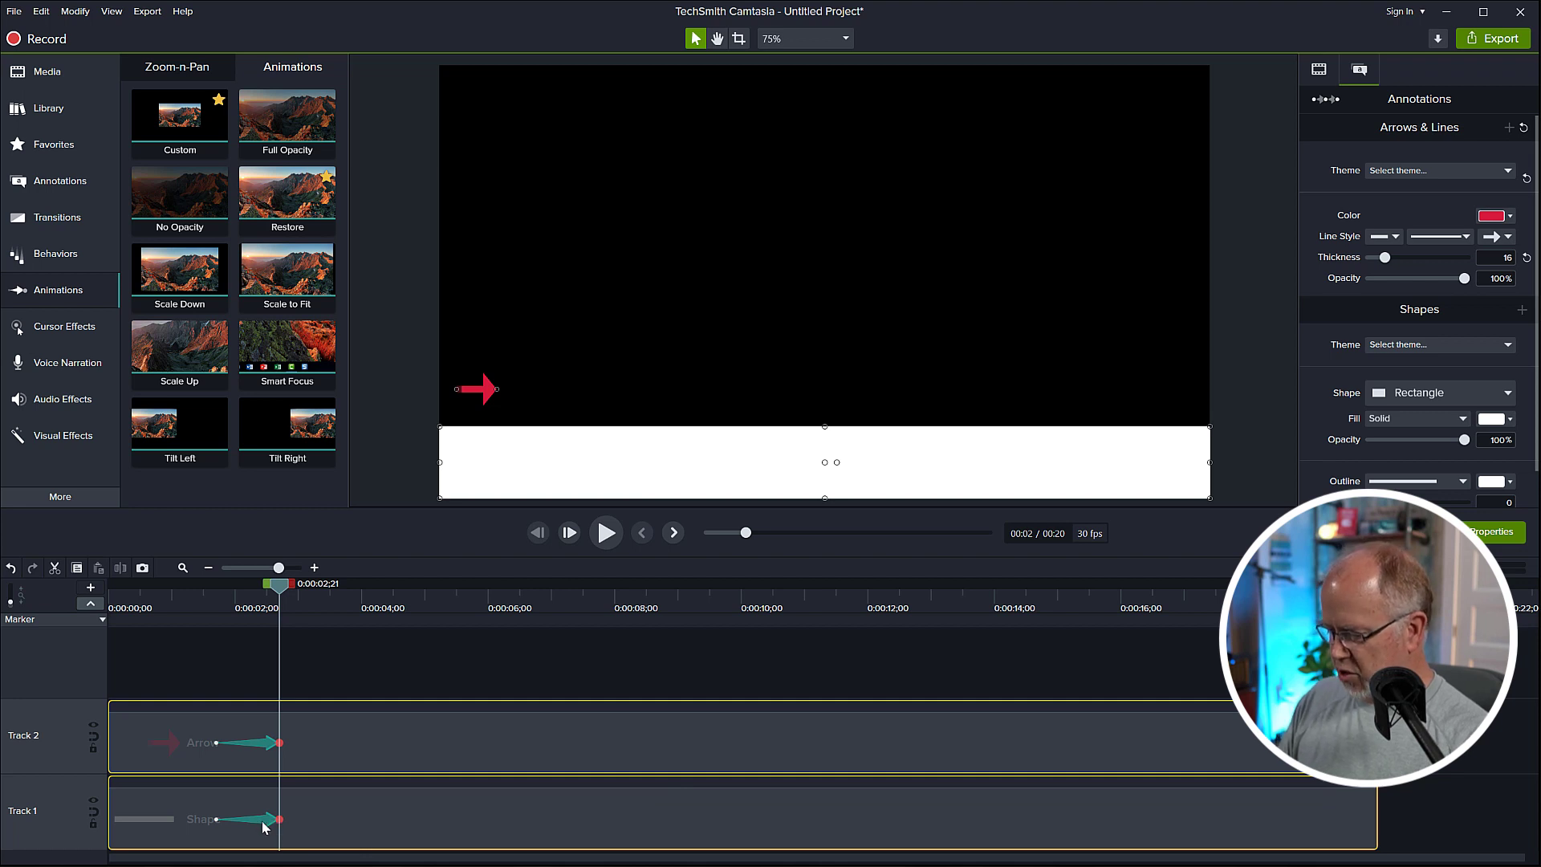
key(ctrl+z)
Apply a Custom animation to the arrow clip only, ending at about 0:00:02;16, and go to its end point
click(290, 731)
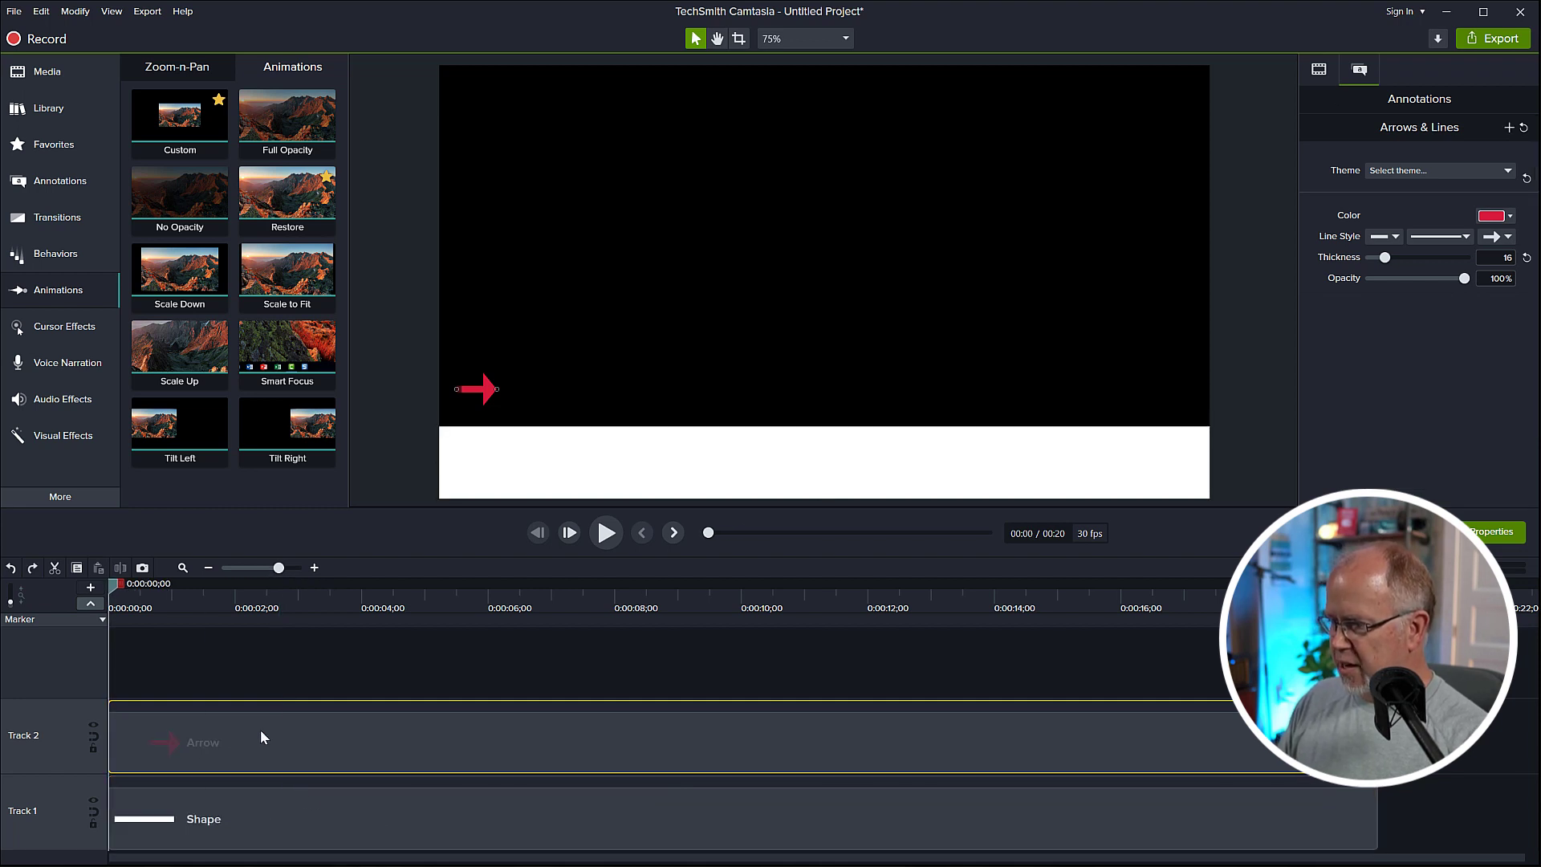
drag(177, 122, 269, 742)
click(269, 743)
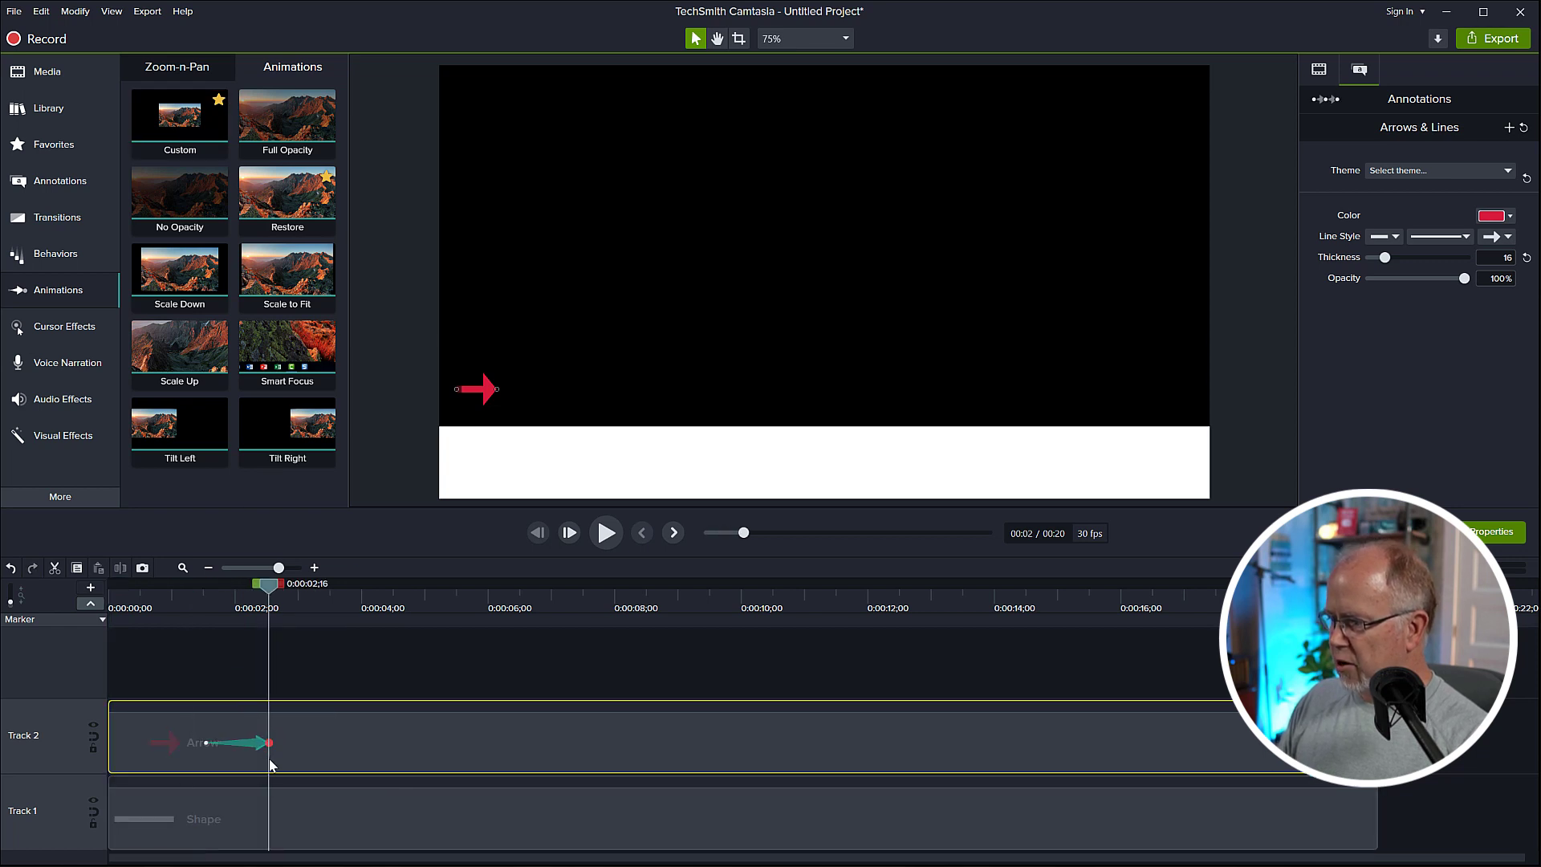
At the animation's end point, move the arrow across to the canvas's right end, at about X 819.8, Y -271.5
click(206, 743)
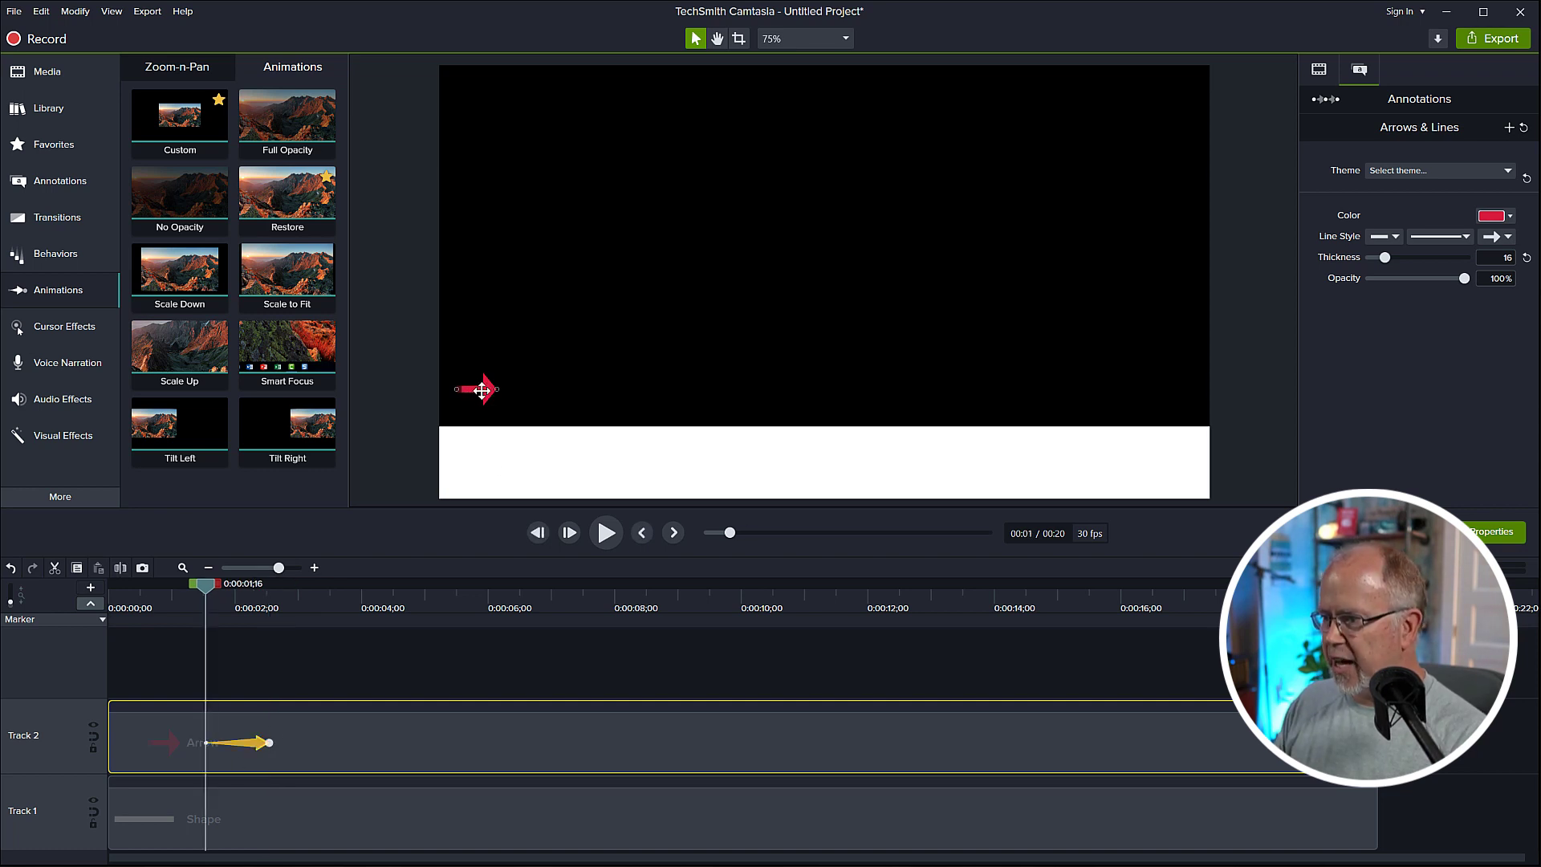
click(268, 743)
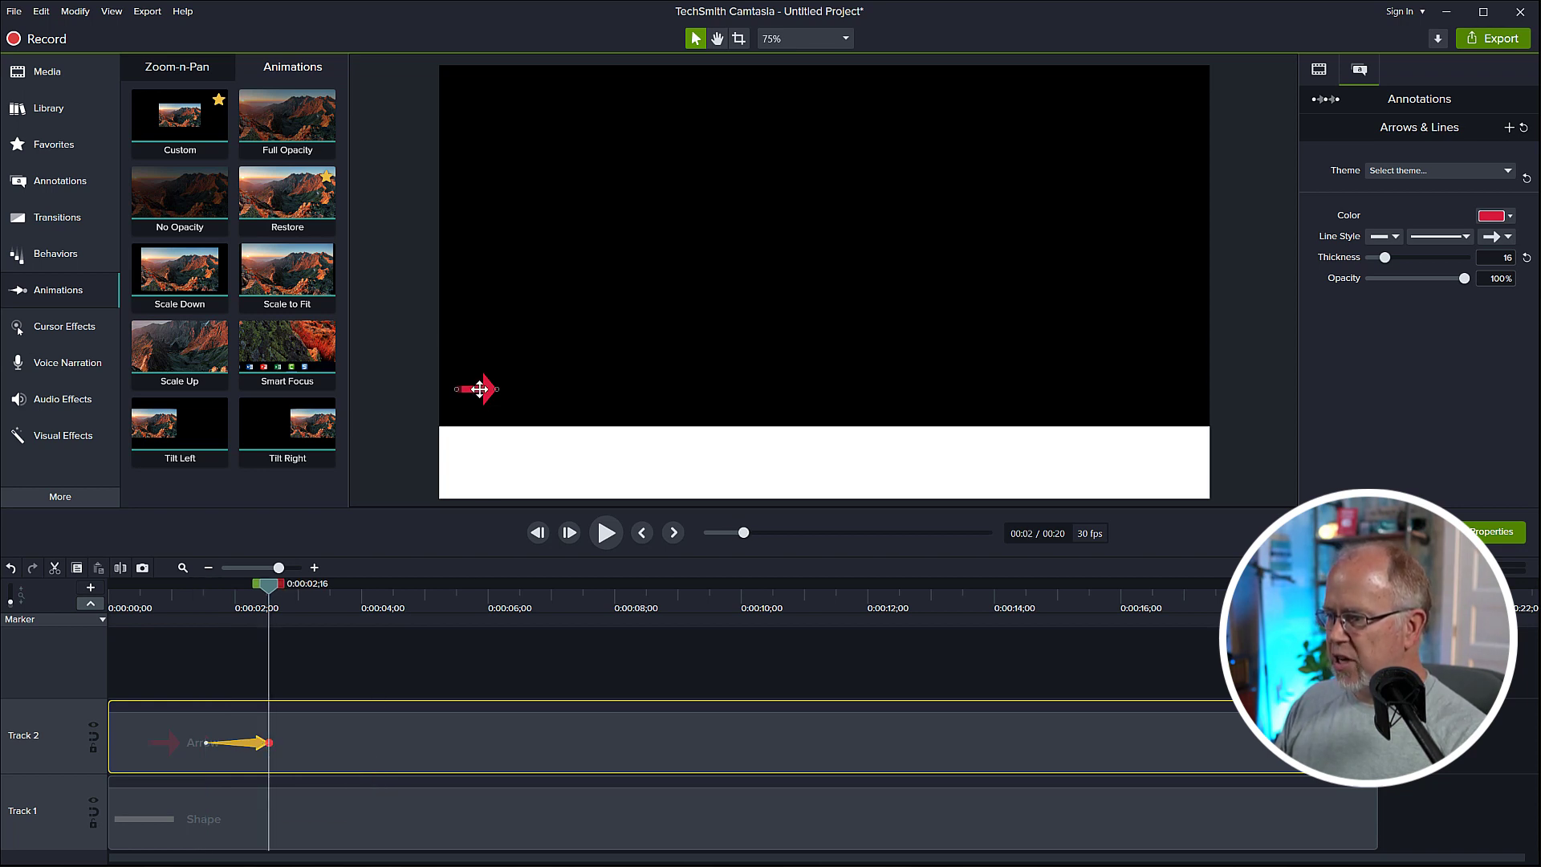
drag(480, 389, 1168, 391)
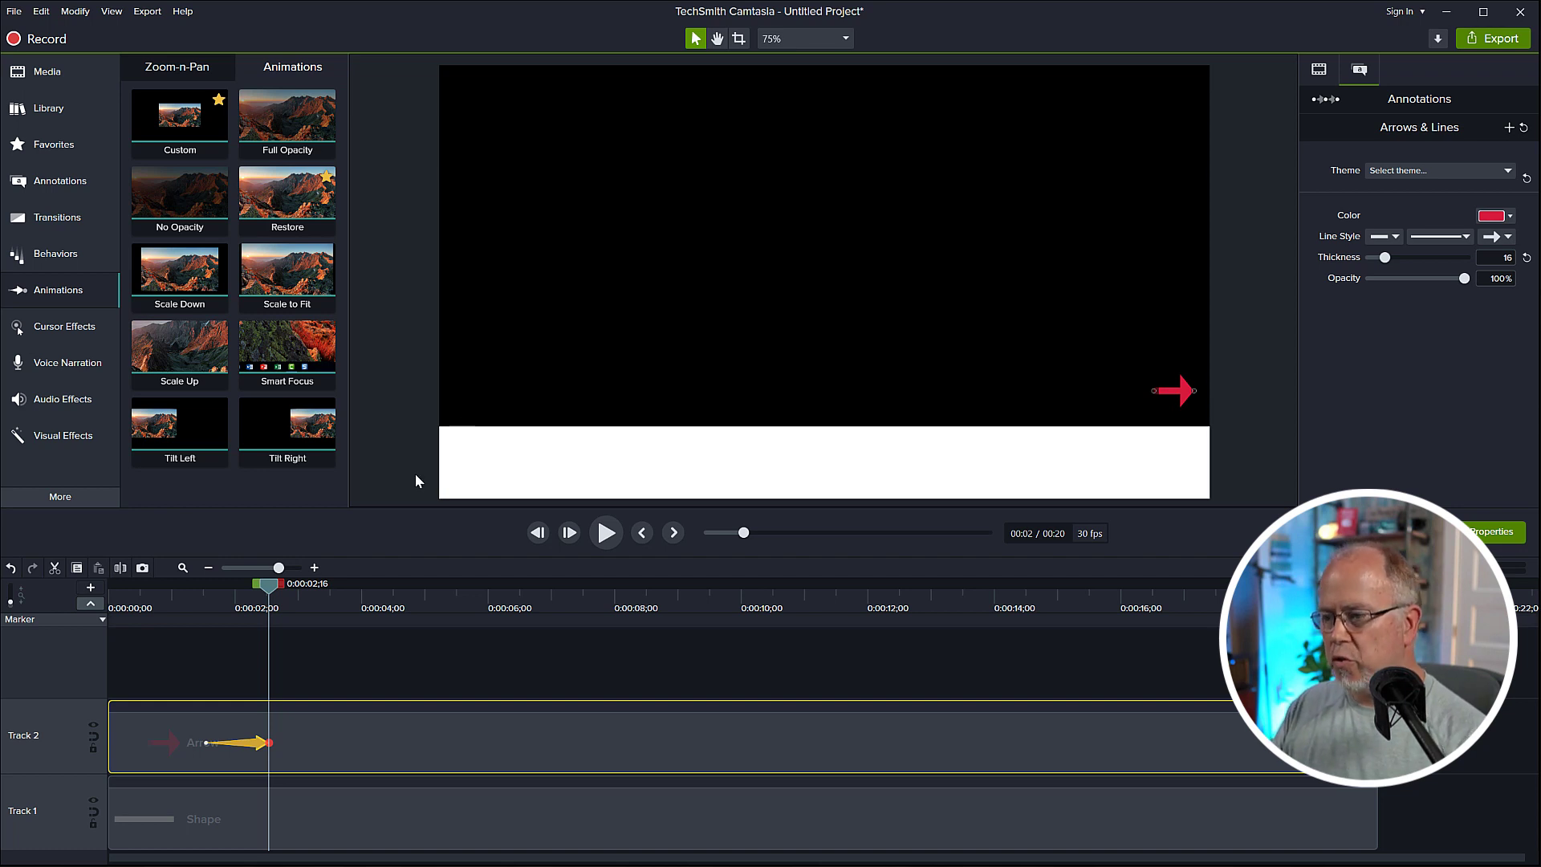
At the animation's start point, set the arrow's Y position to -271.5 so it travels level
click(1318, 70)
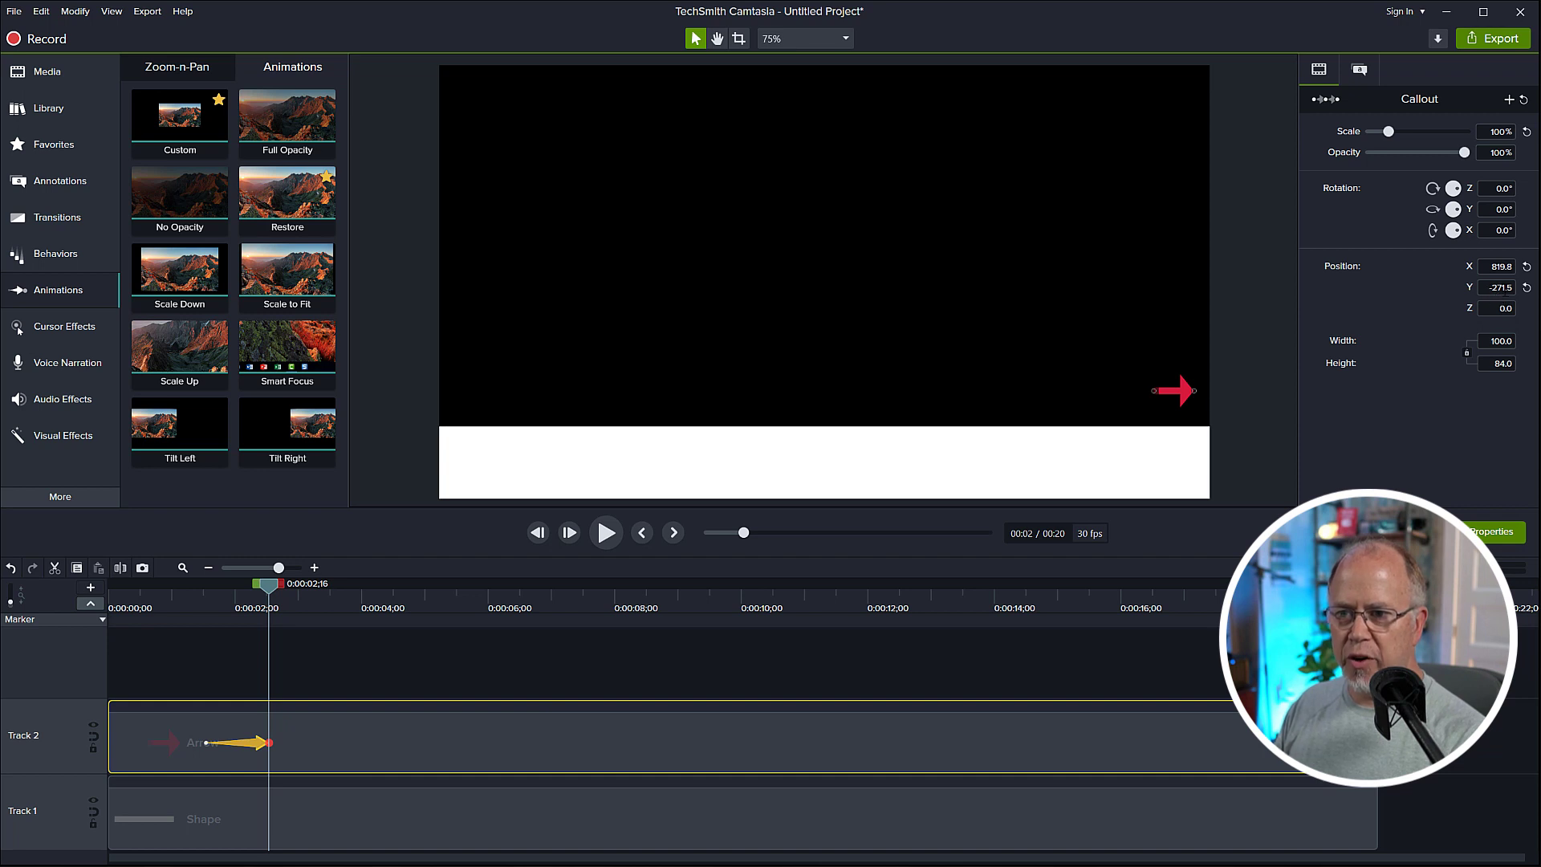
click(205, 744)
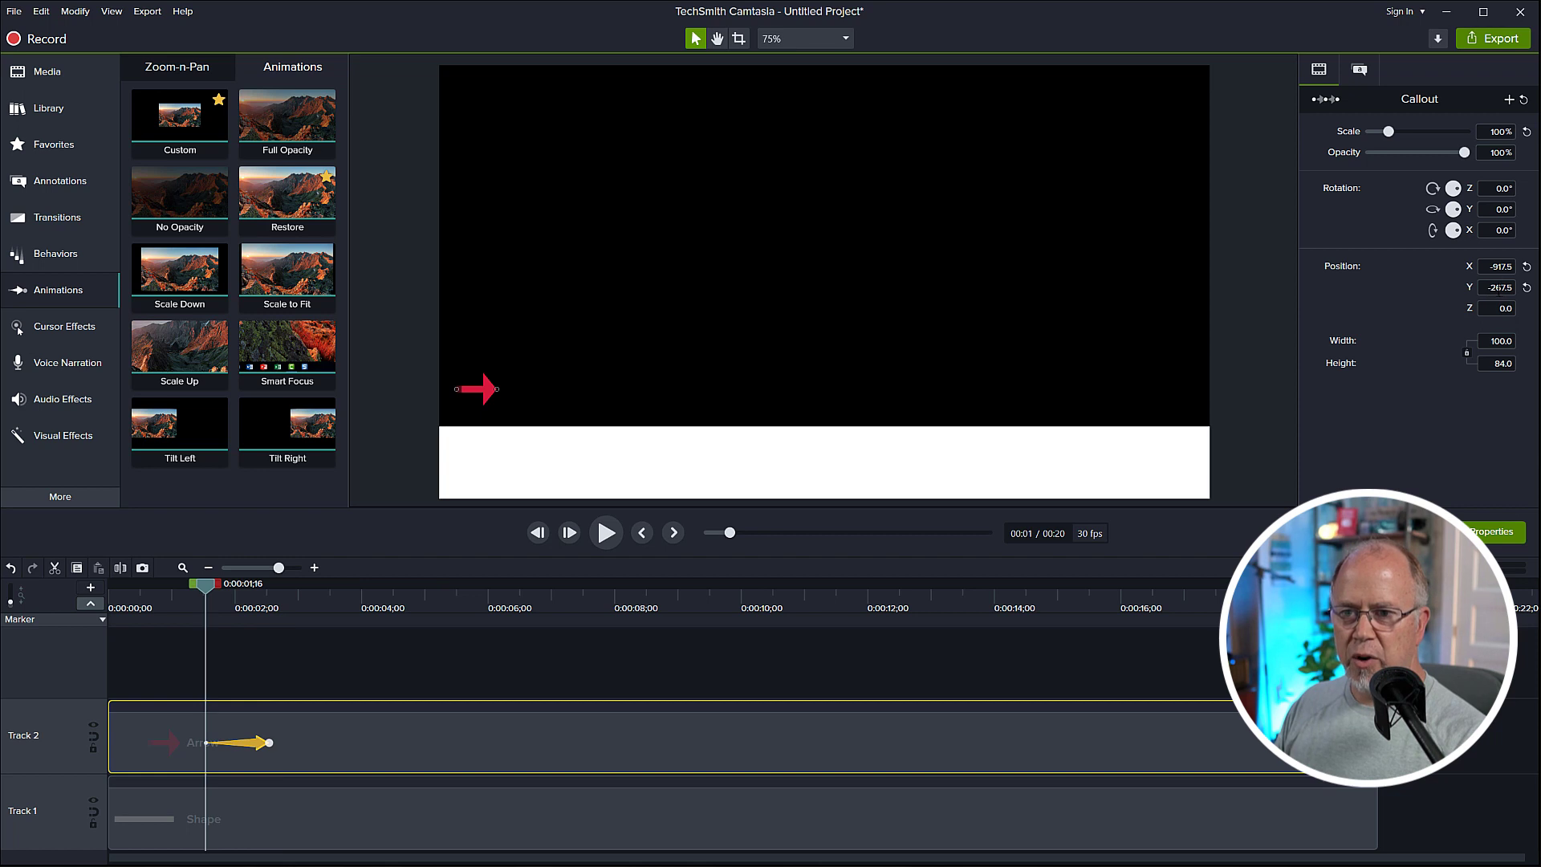
click(1512, 287)
text(-27)
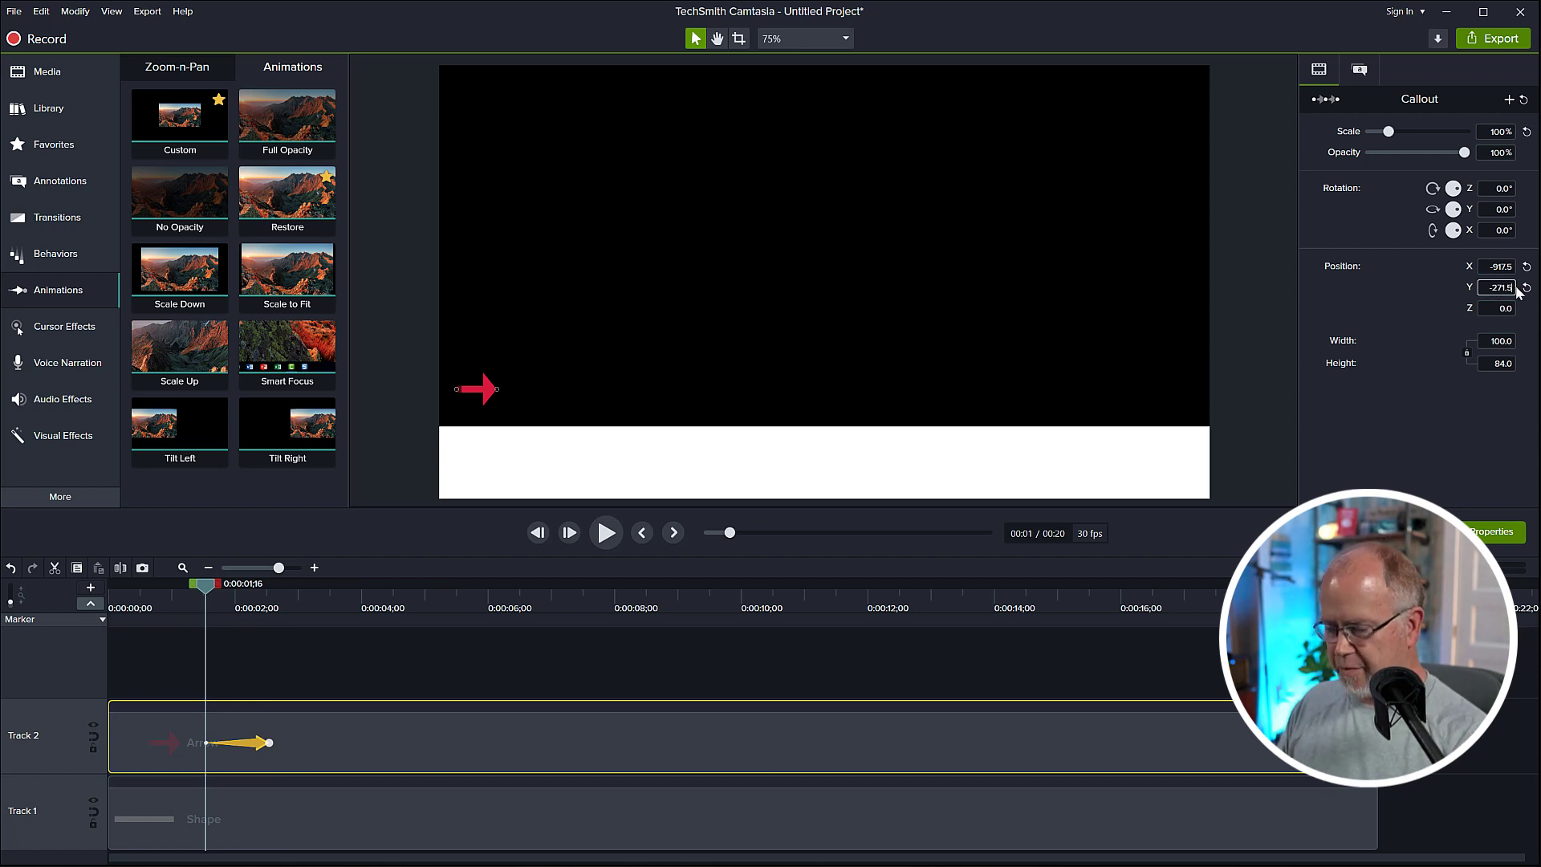
text(1.5)
key(Return)
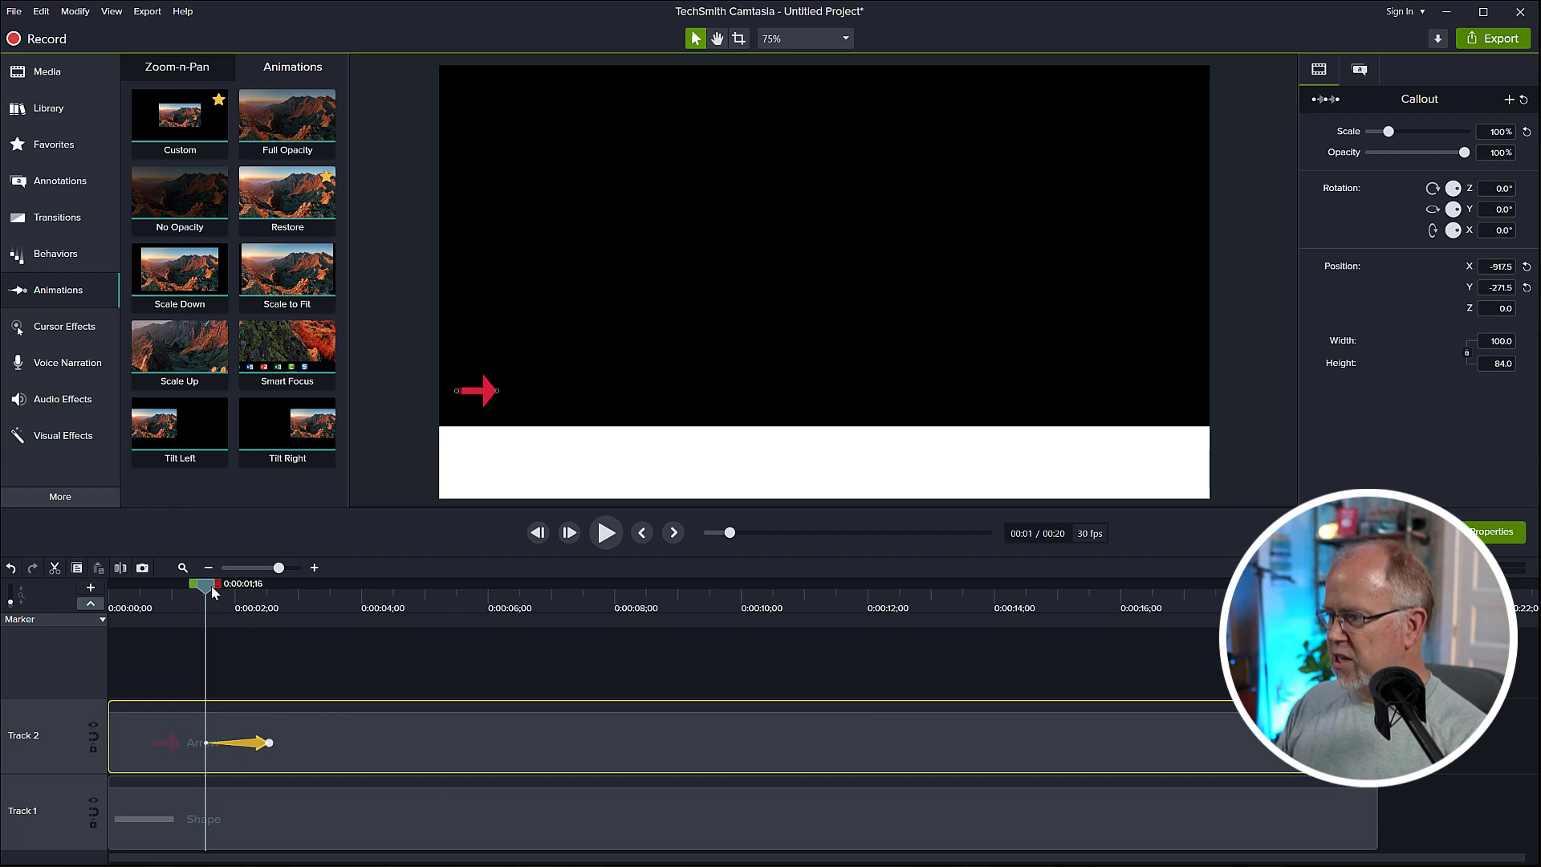
Play back the arrow's movement from just before the animation's start
drag(206, 592, 192, 592)
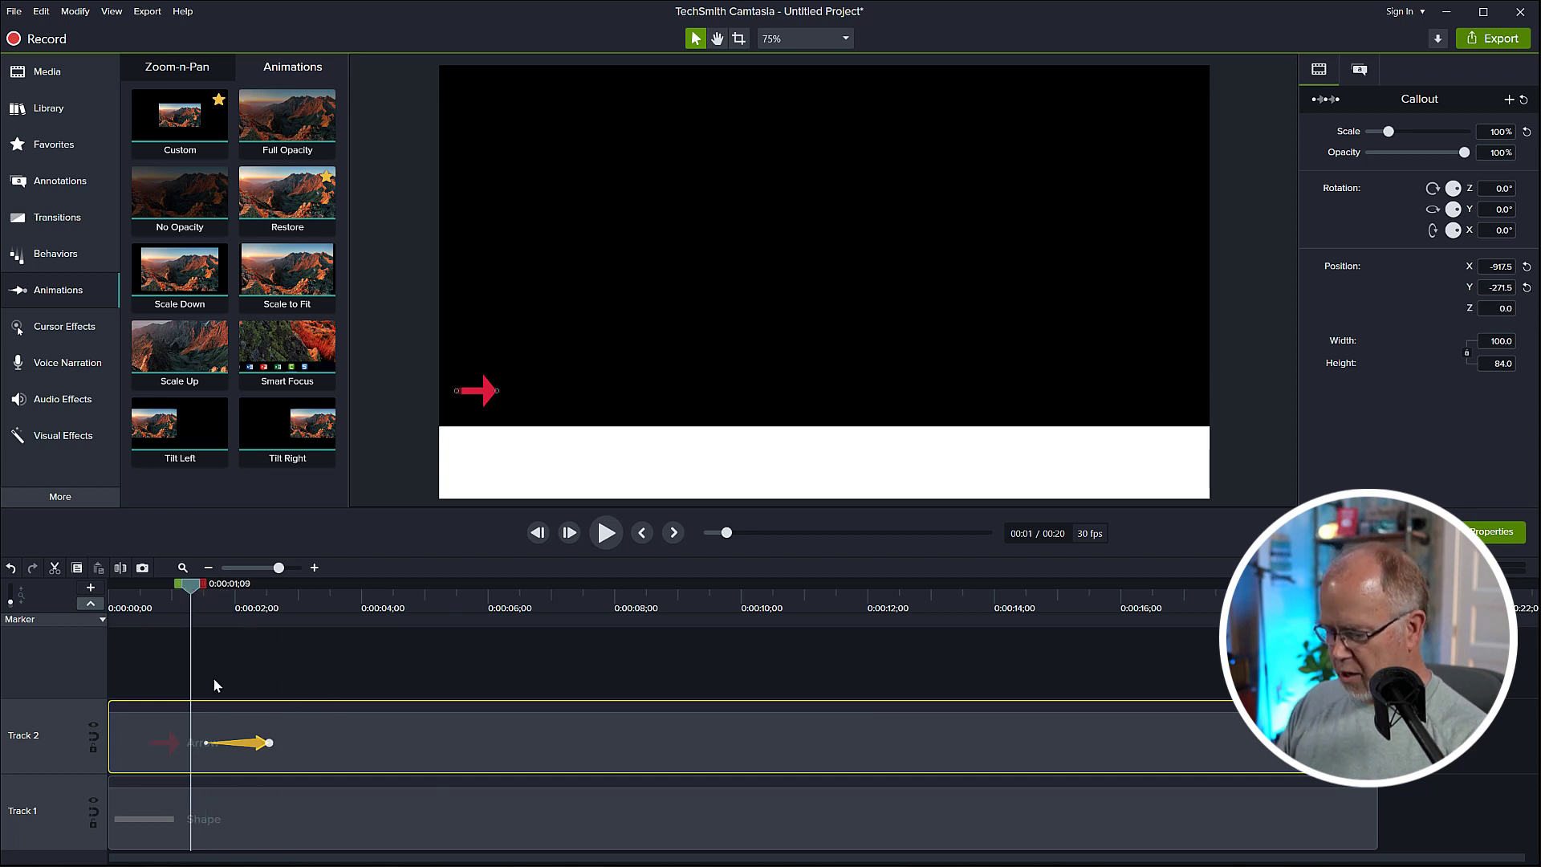
key(space)
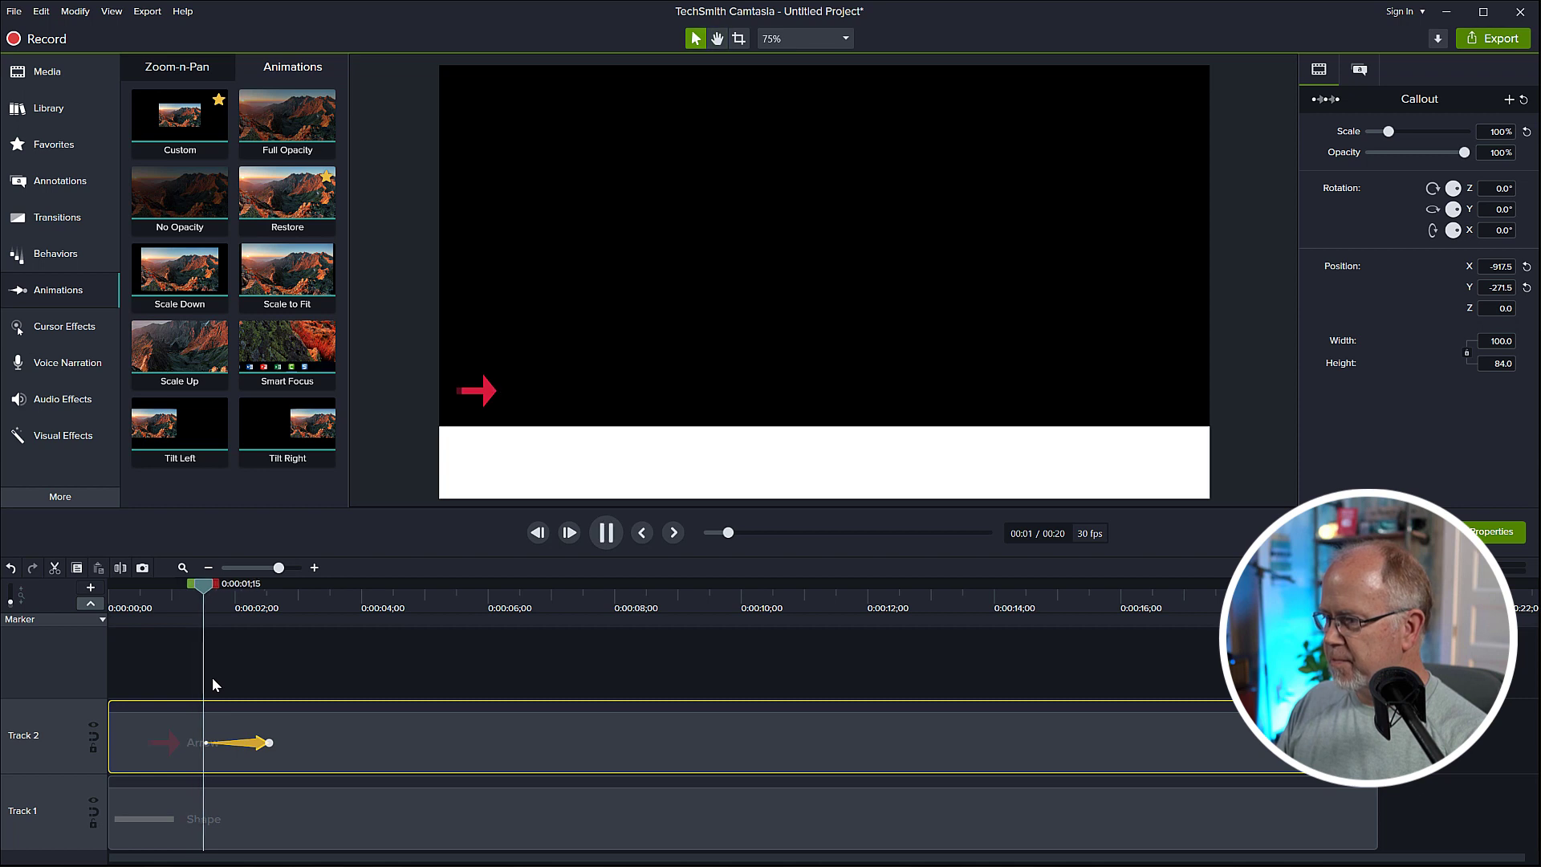
key(space)
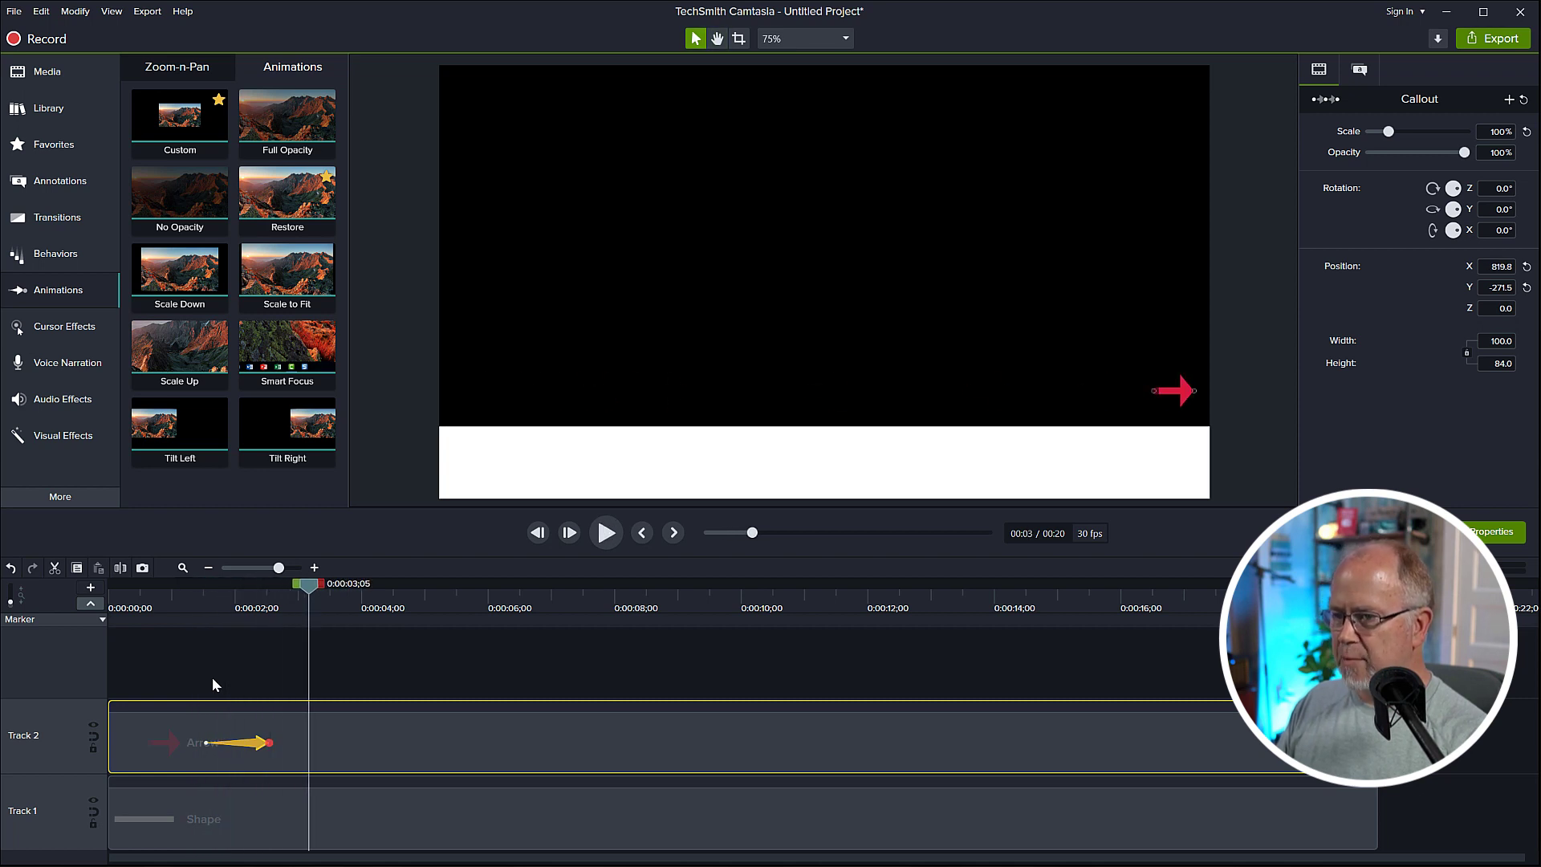
Lengthen the arrow's animation so it ends at about 0:00:05;13, and play back the slower movement
drag(271, 743, 452, 746)
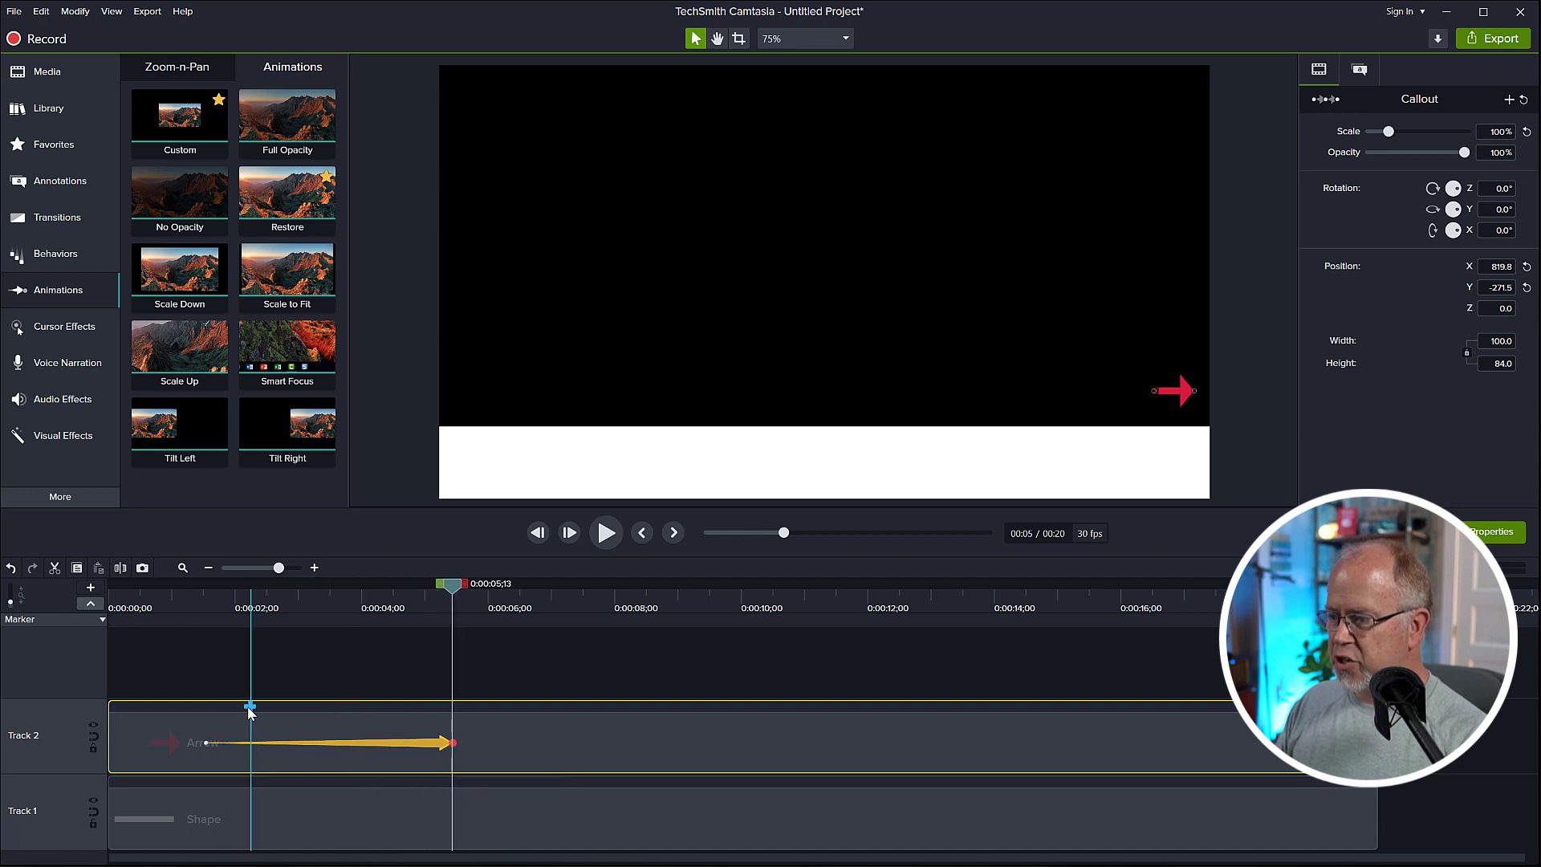
click(196, 598)
key(space)
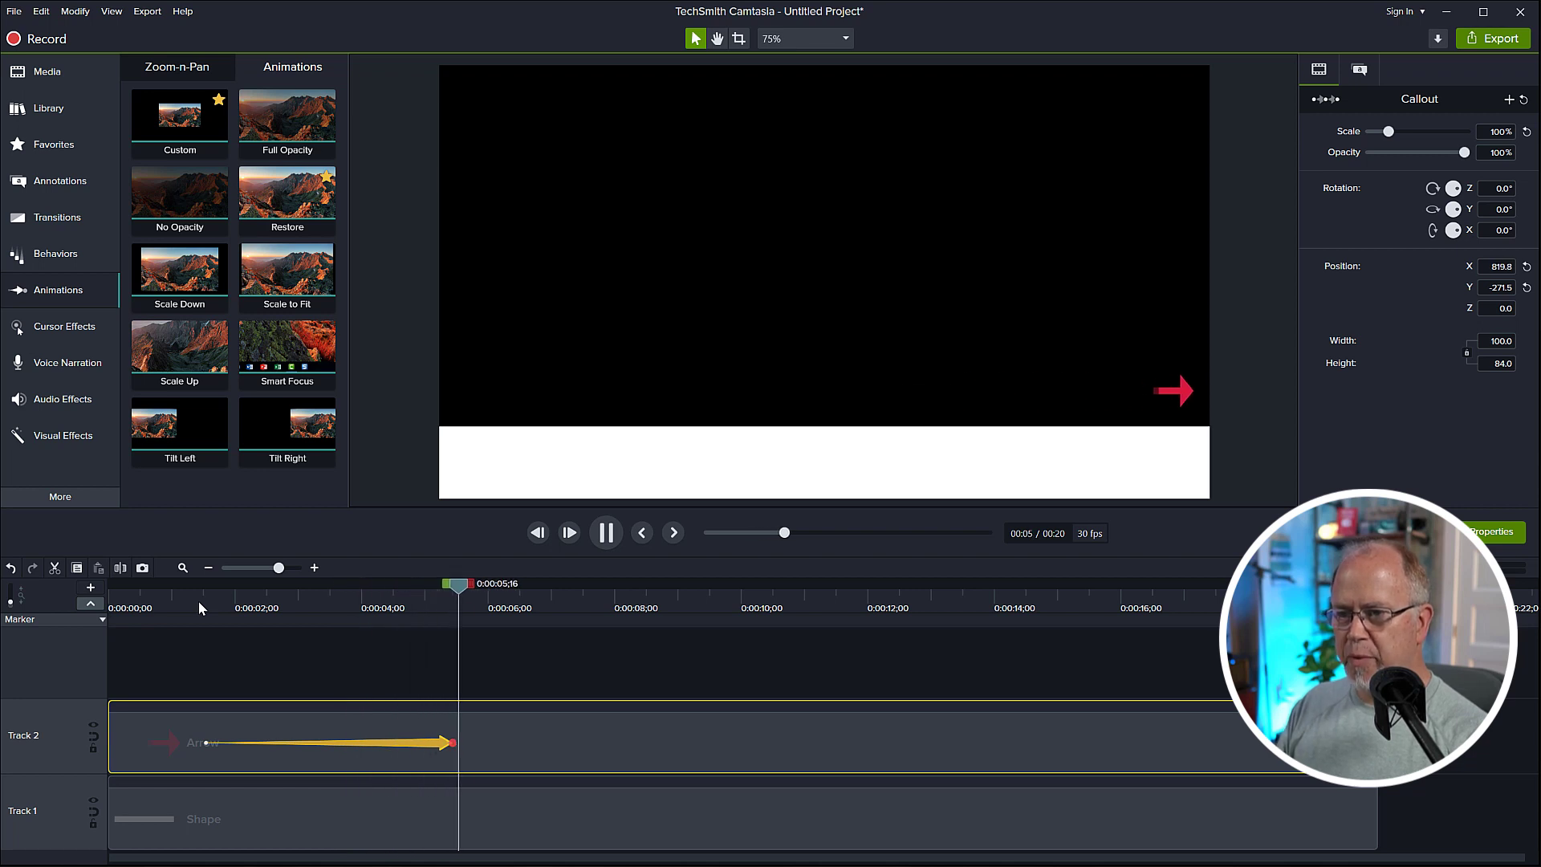
key(space)
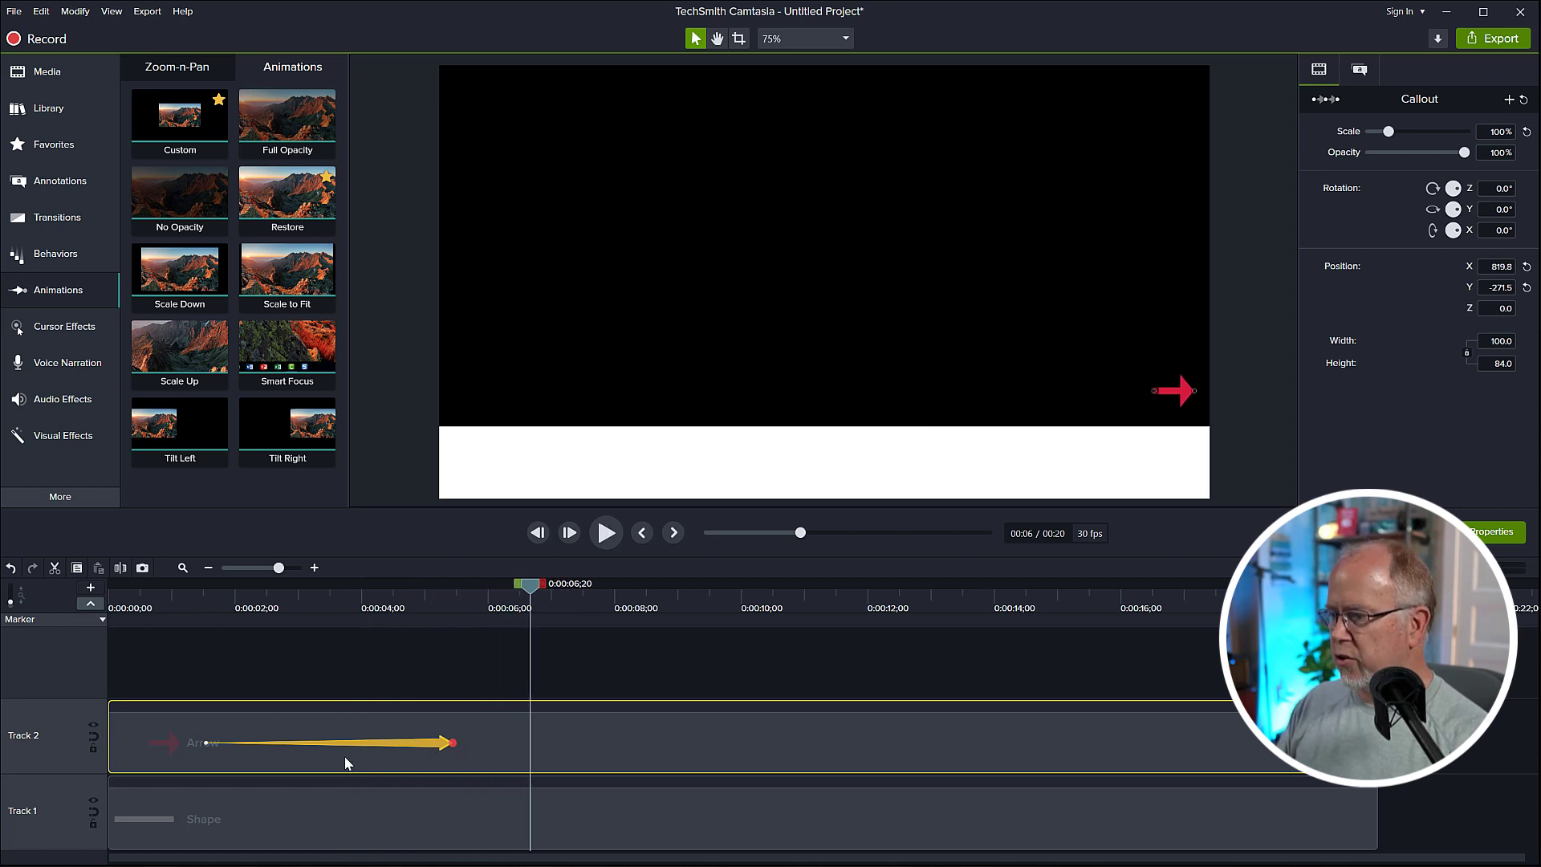
right_click(433, 748)
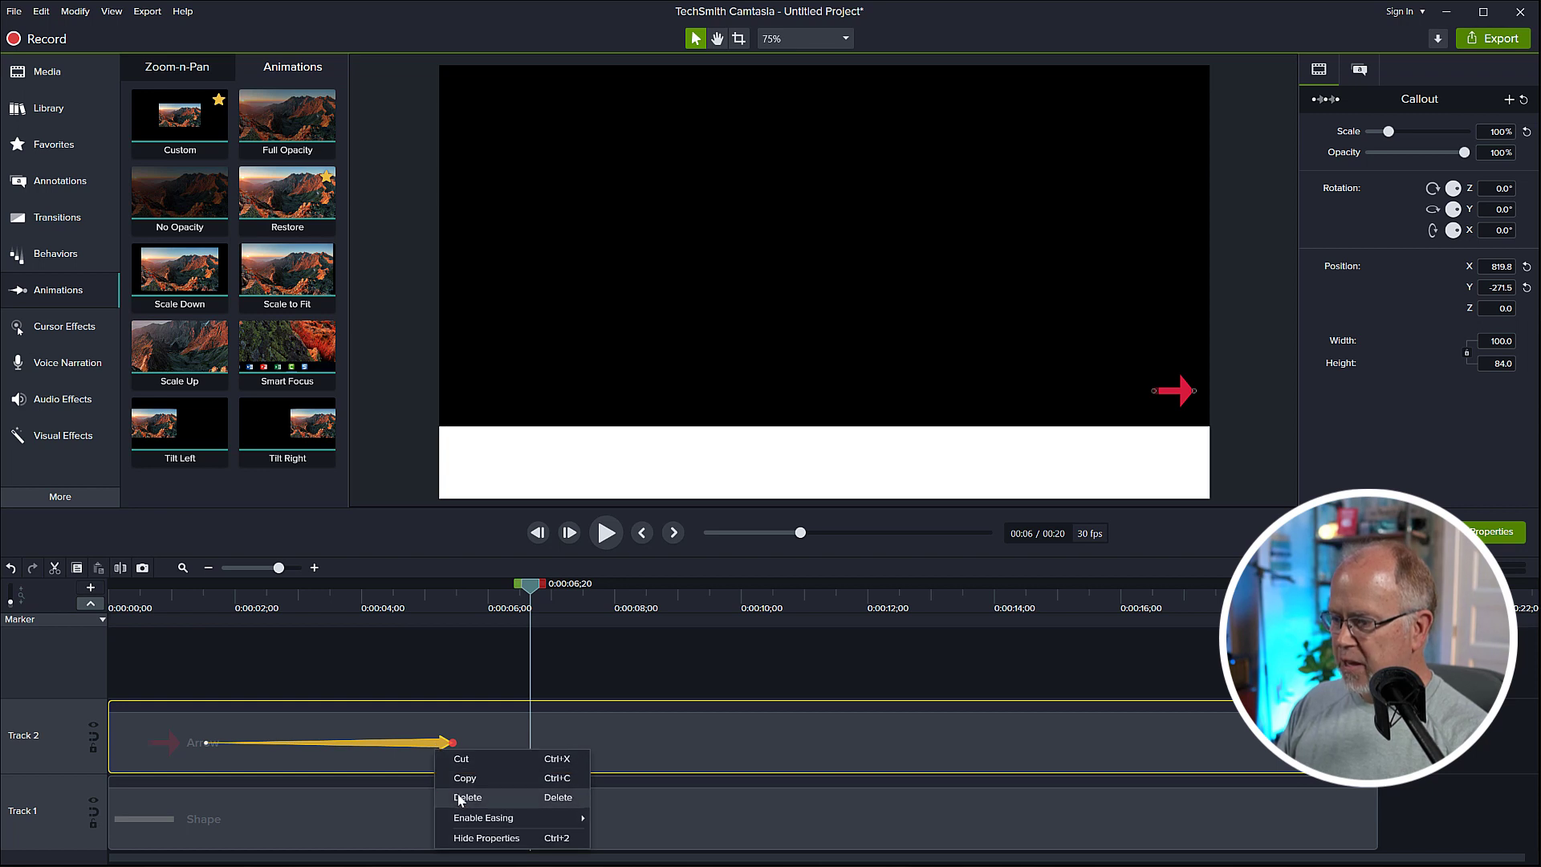
mouse_move(470, 819)
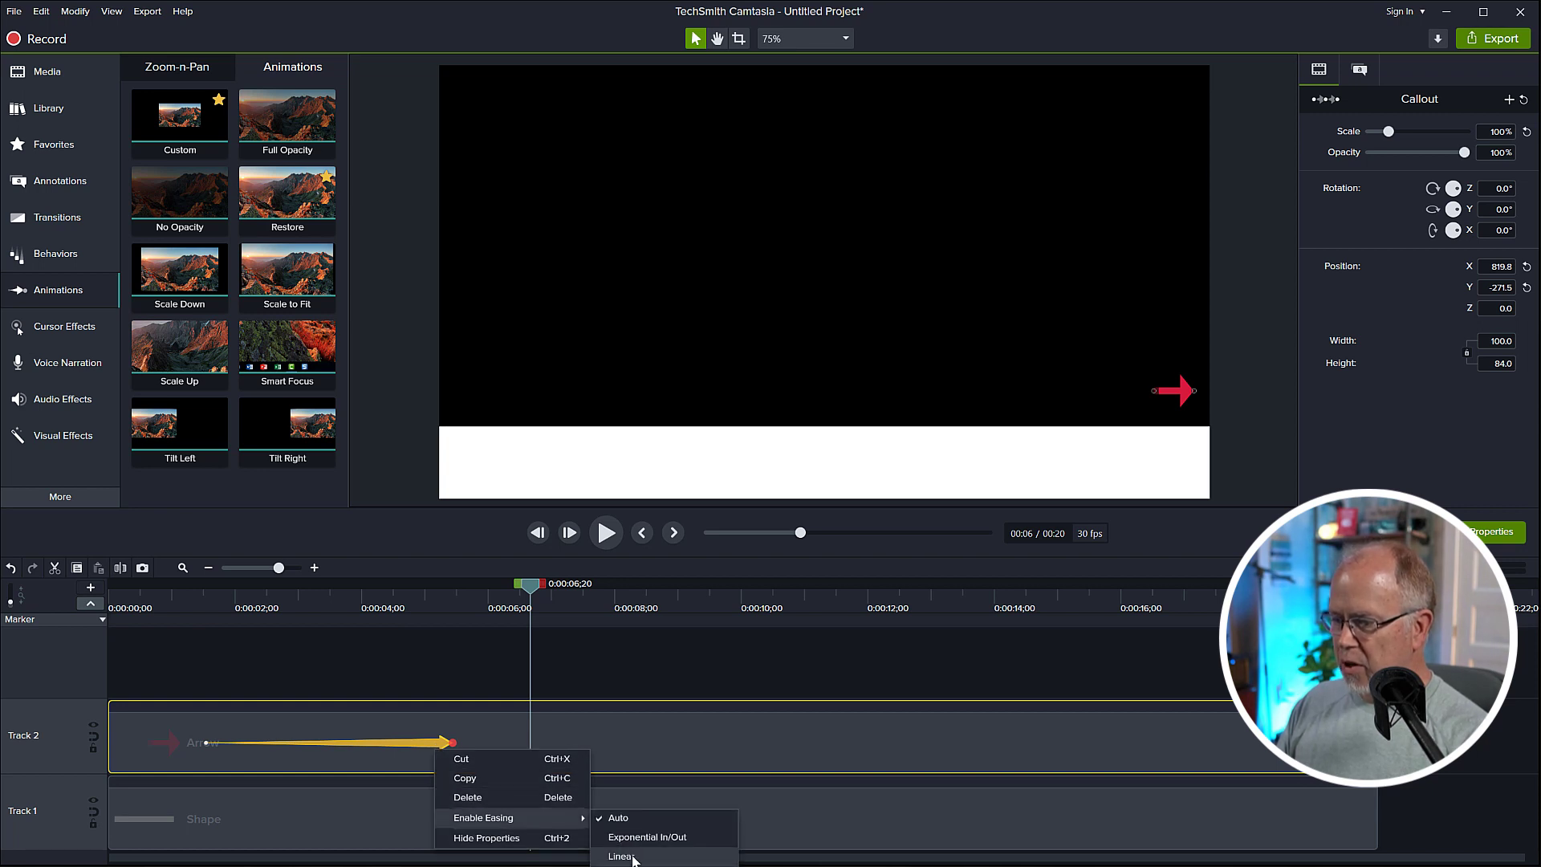
click(191, 667)
Enlarge the timeline tracks, set the arrow animation's easing to Linear, and return the playhead to just before its start
drag(53, 779, 48, 719)
drag(401, 507, 410, 462)
drag(46, 719, 46, 692)
right_click(423, 659)
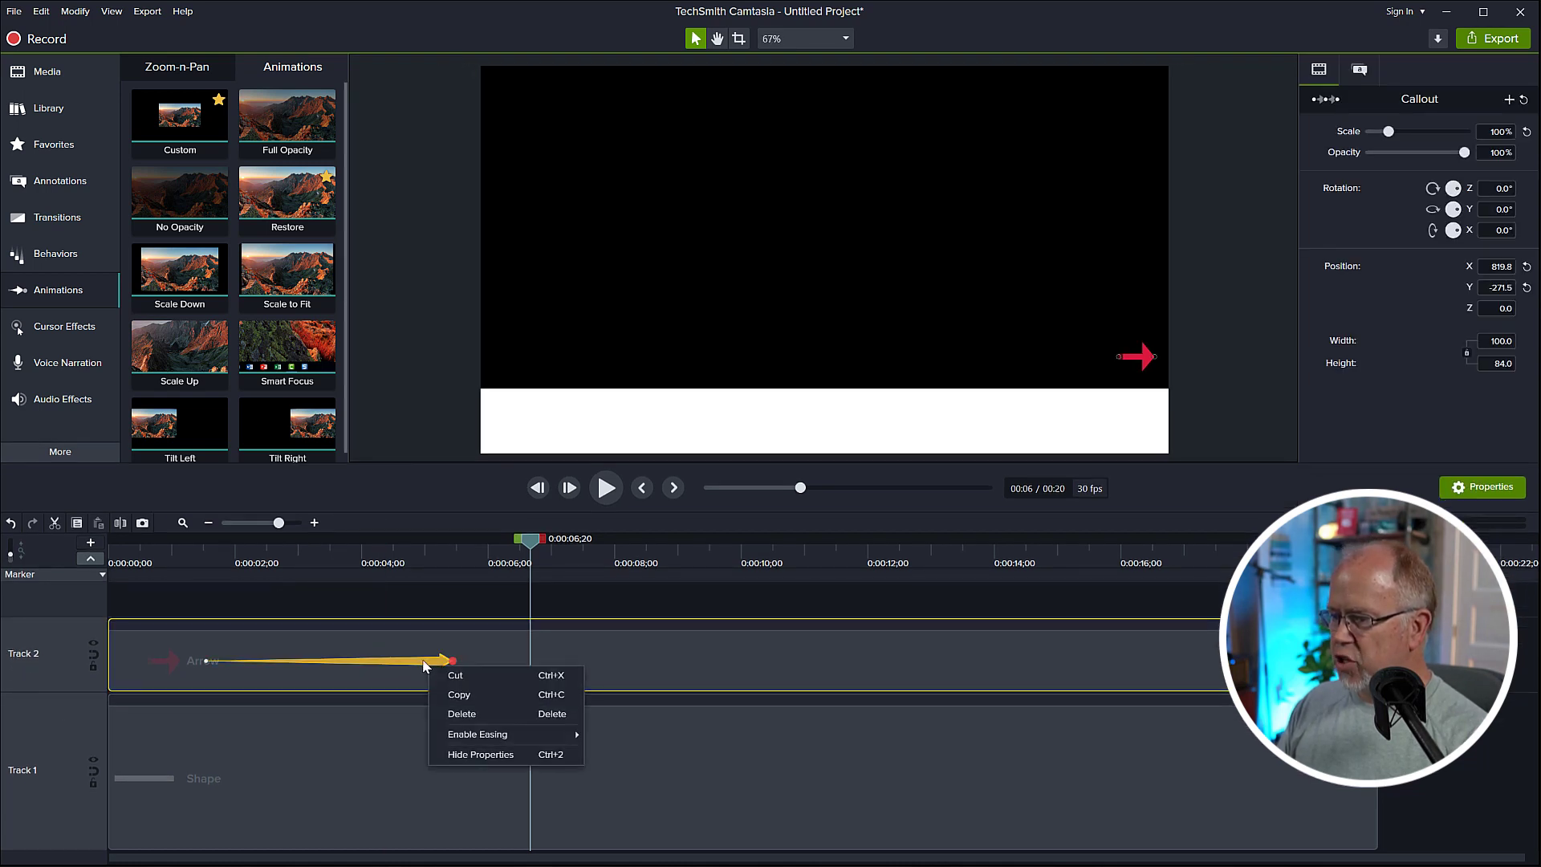
mouse_move(486, 741)
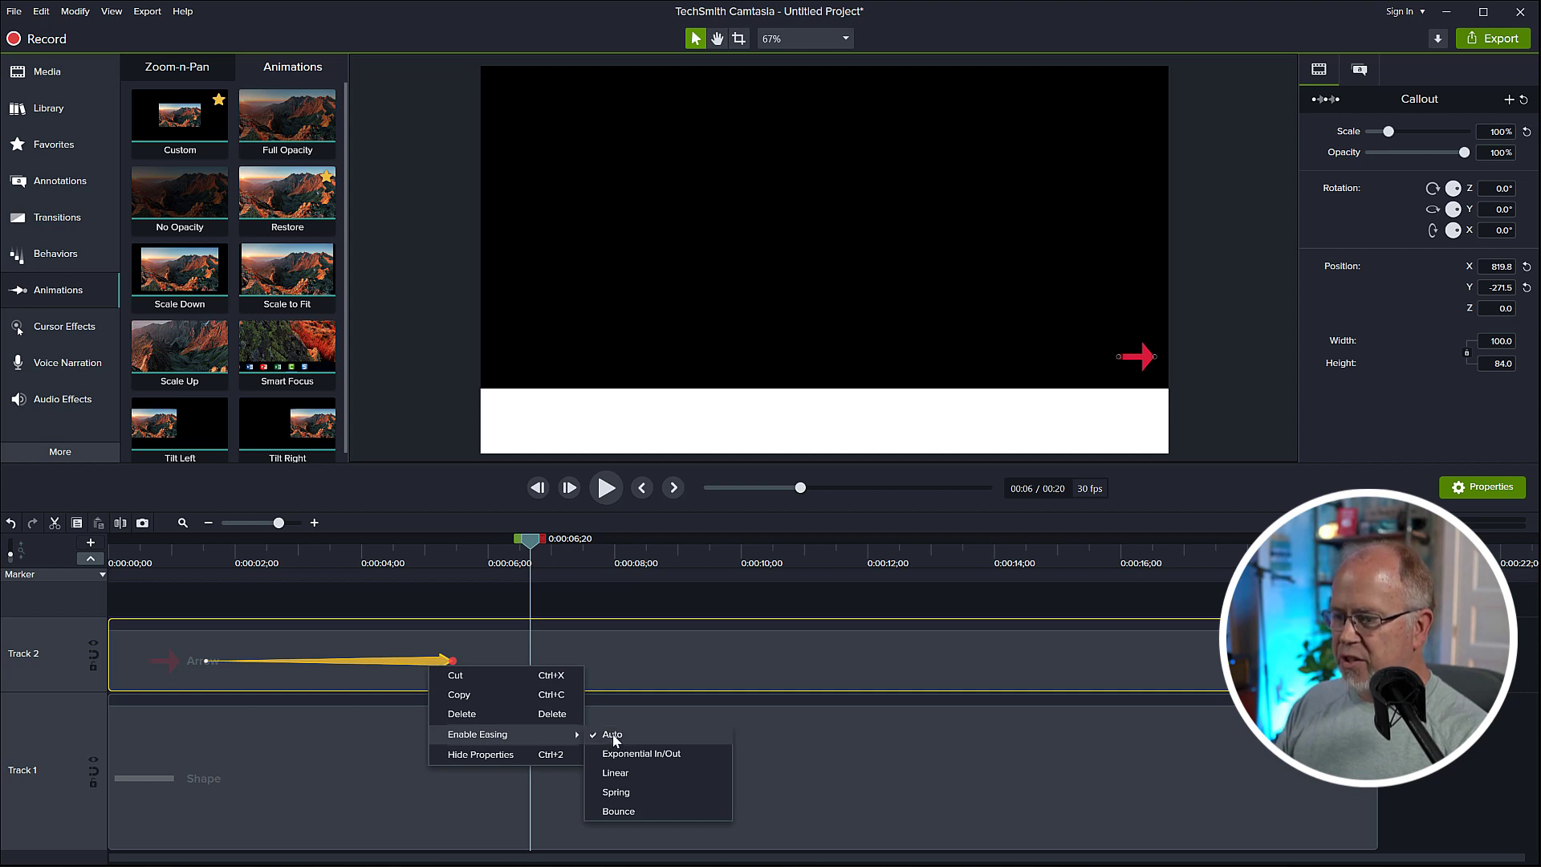
click(616, 773)
click(186, 552)
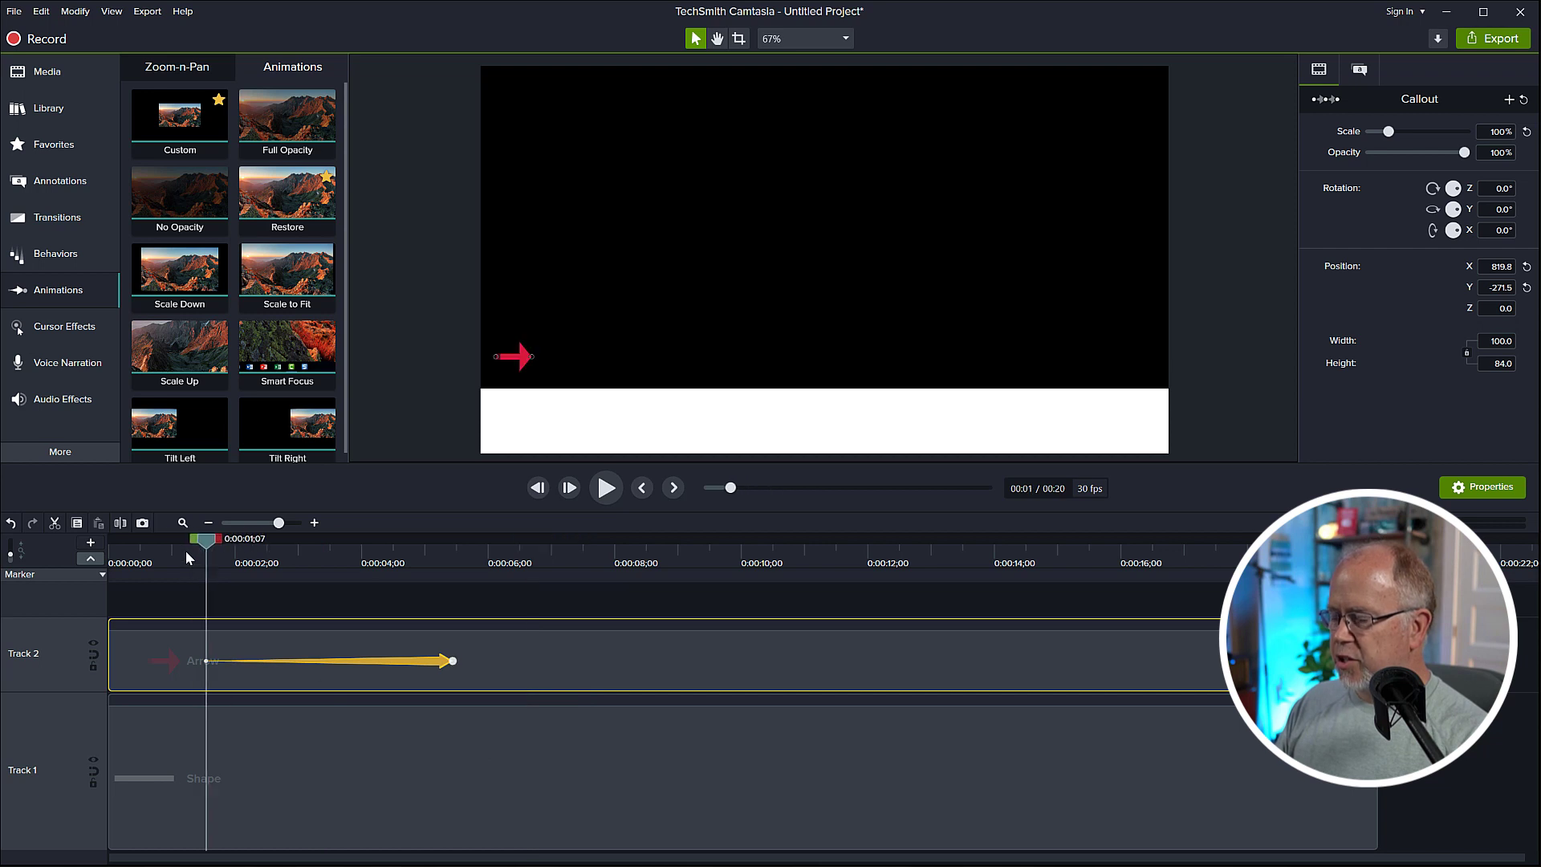
Play back the arrow's movement with the linear easing from just before the animation's start
key(space)
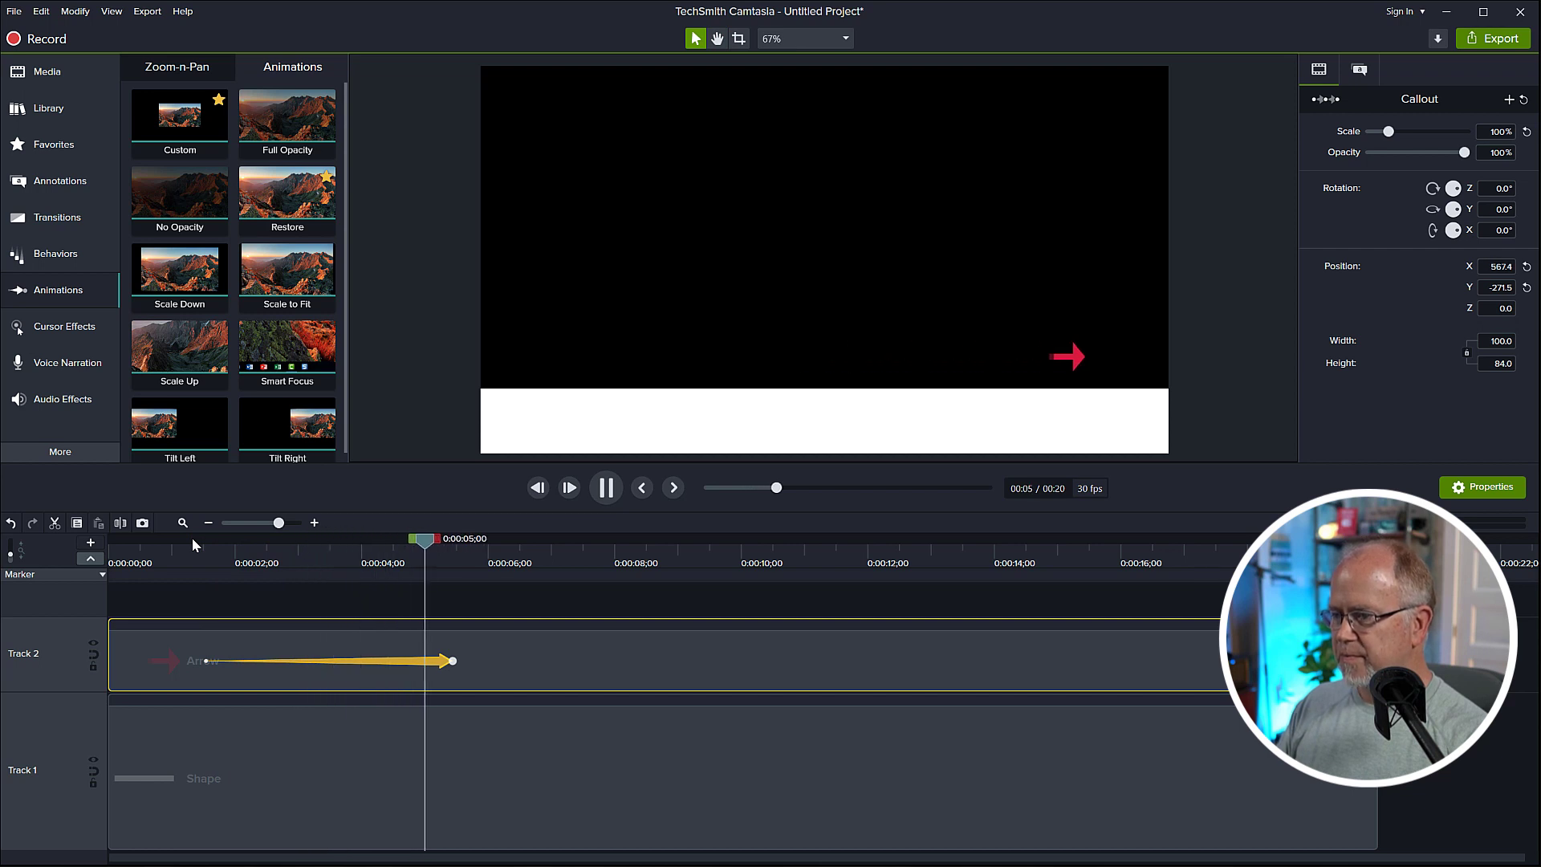
key(space)
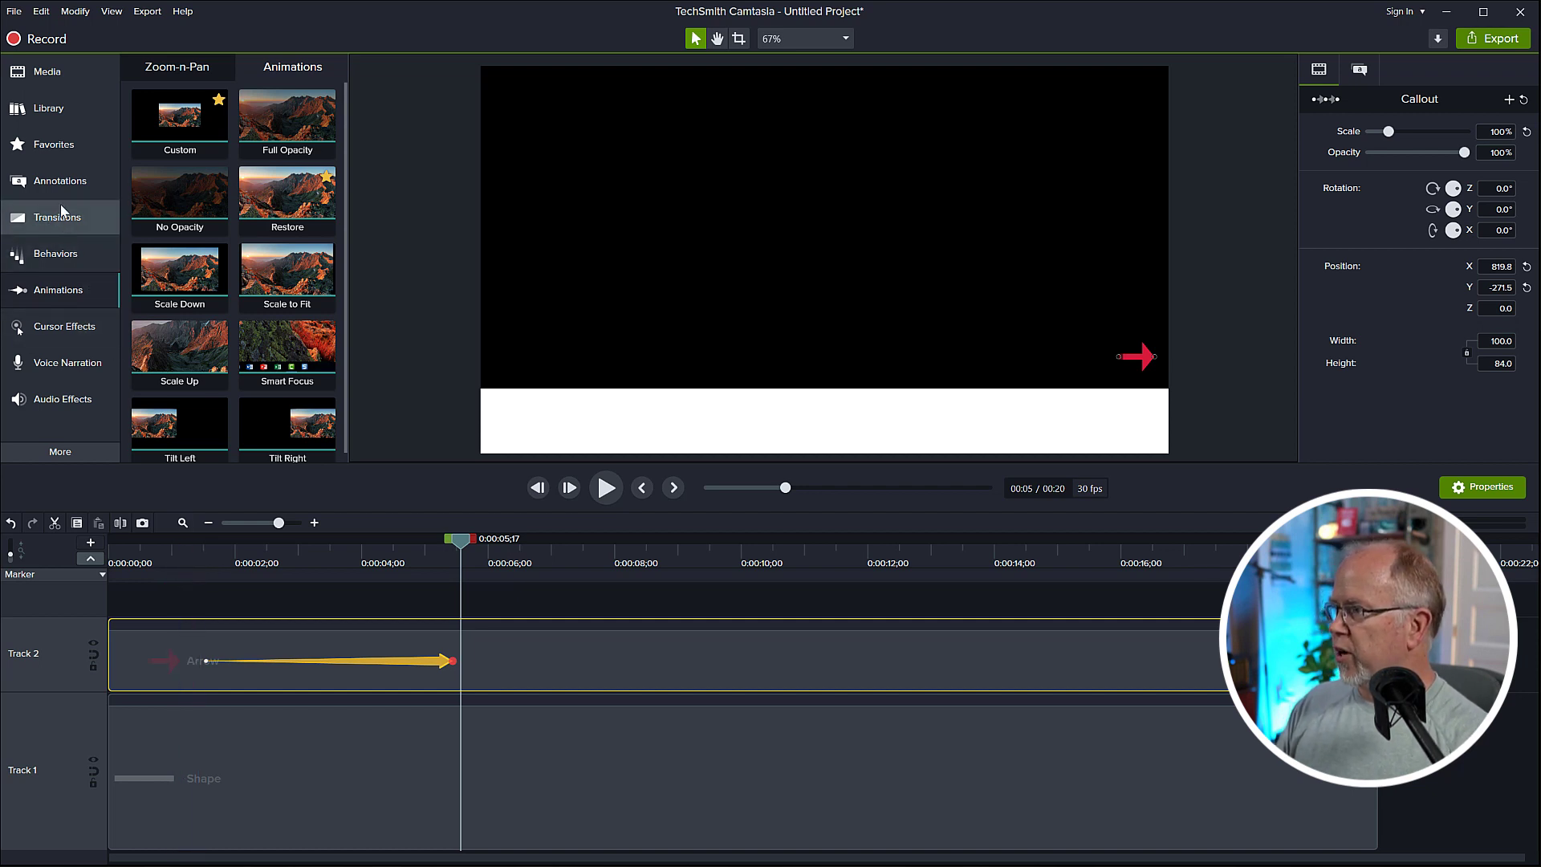
Add a yellow circle callout at the centre of the white bar and enlarge it to about 344 by 344
click(50, 182)
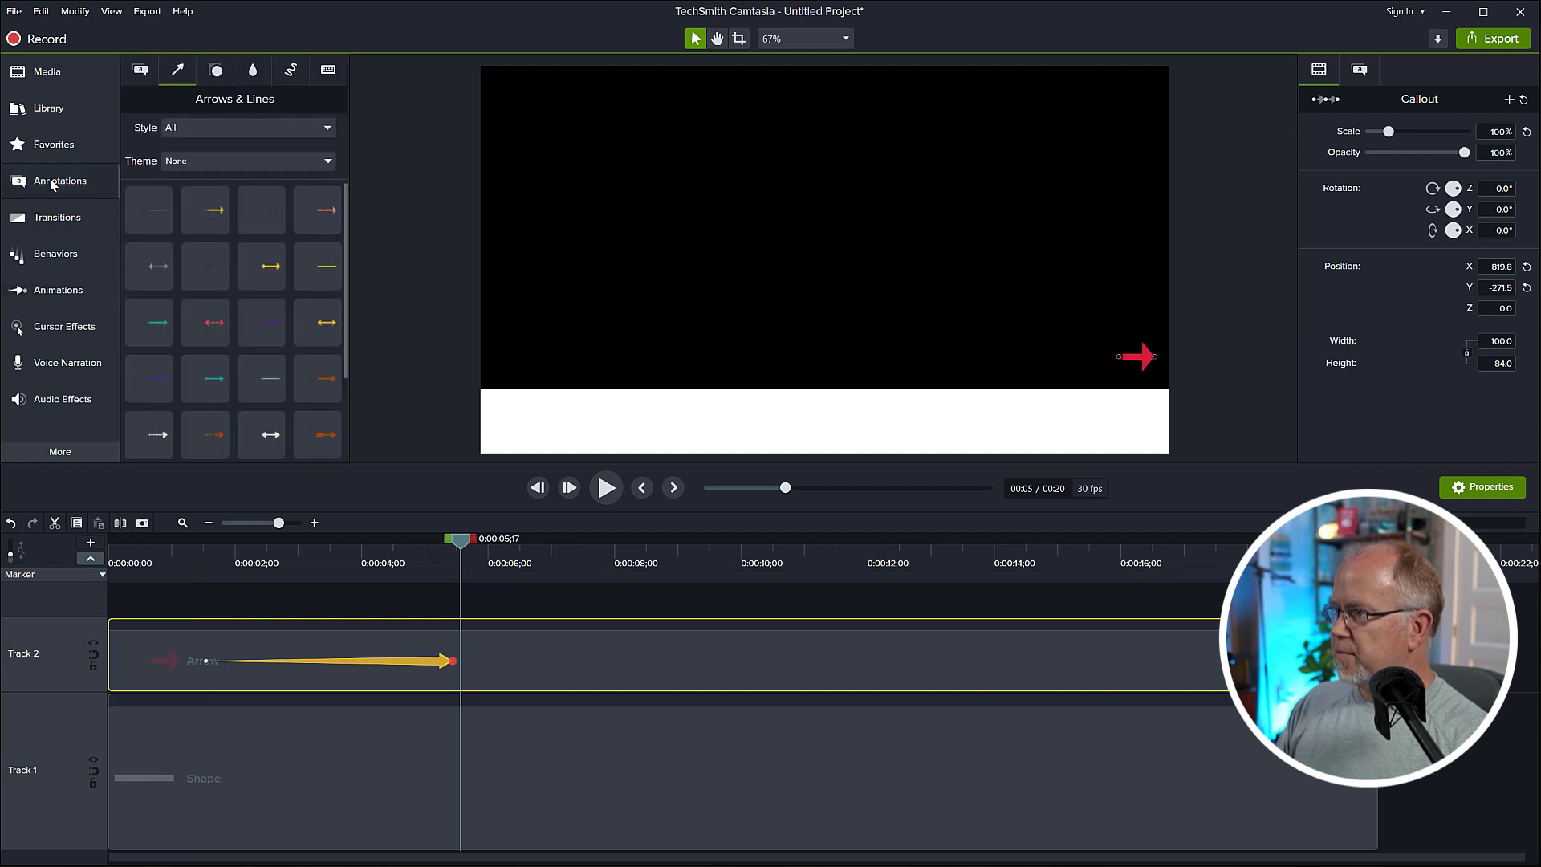
click(216, 72)
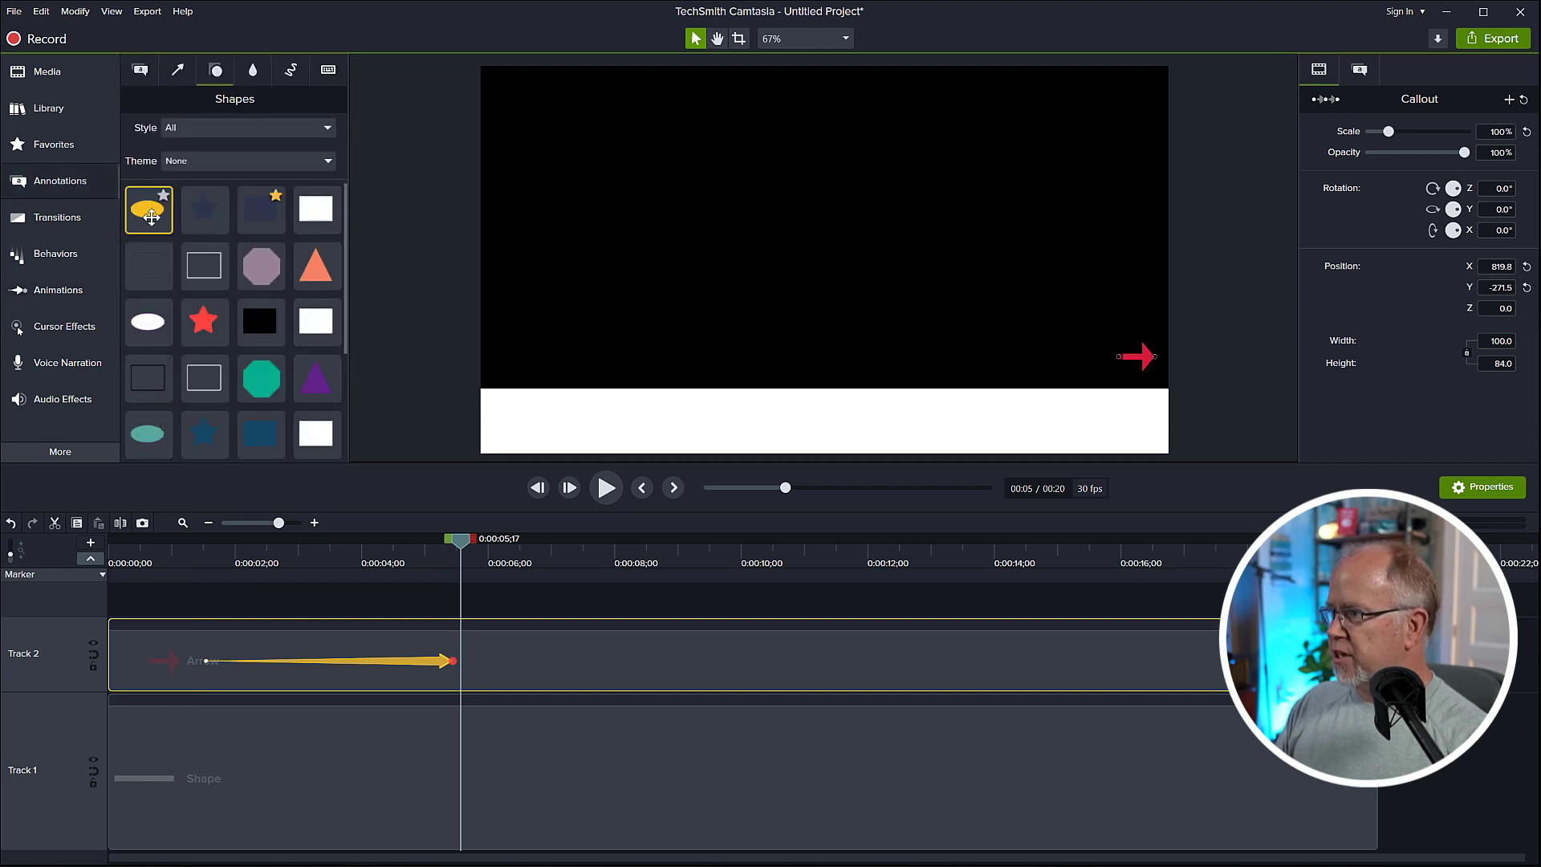
scroll(212, 338, down, 3)
drag(150, 375, 829, 405)
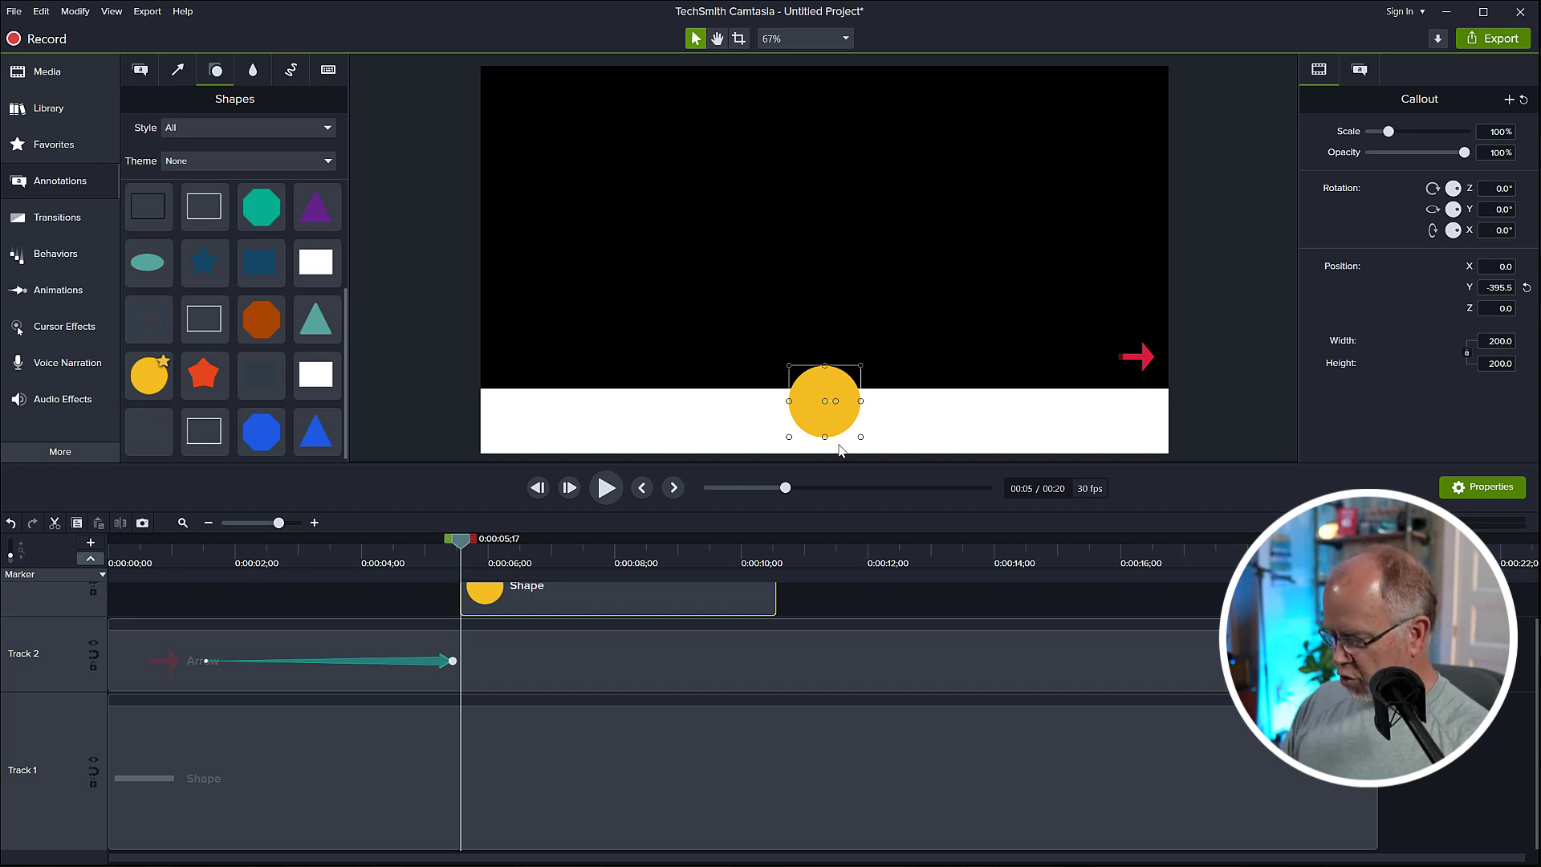
drag(787, 362, 737, 337)
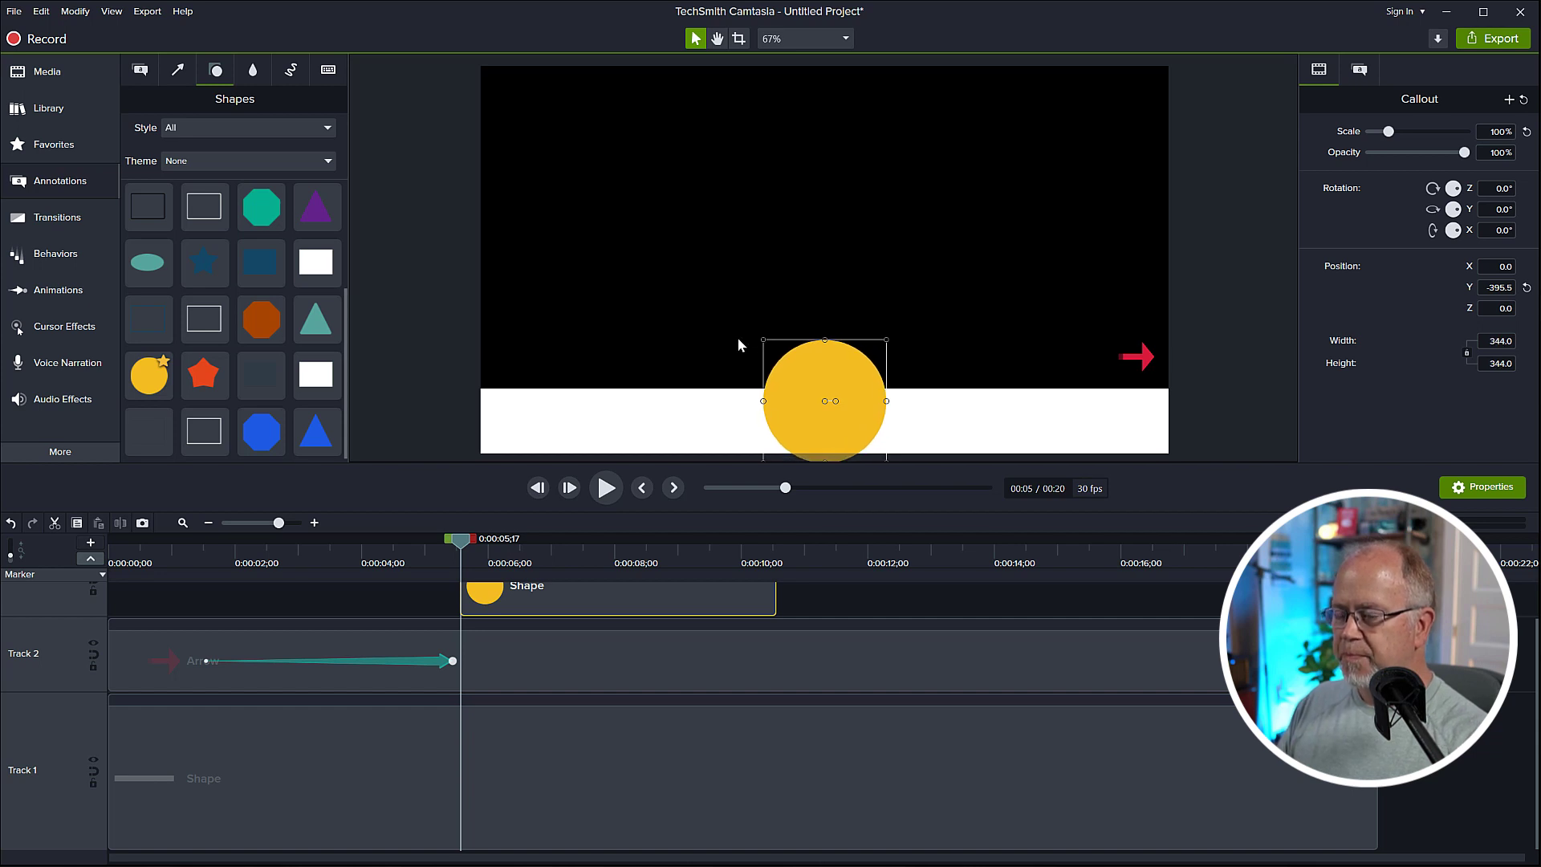
click(638, 377)
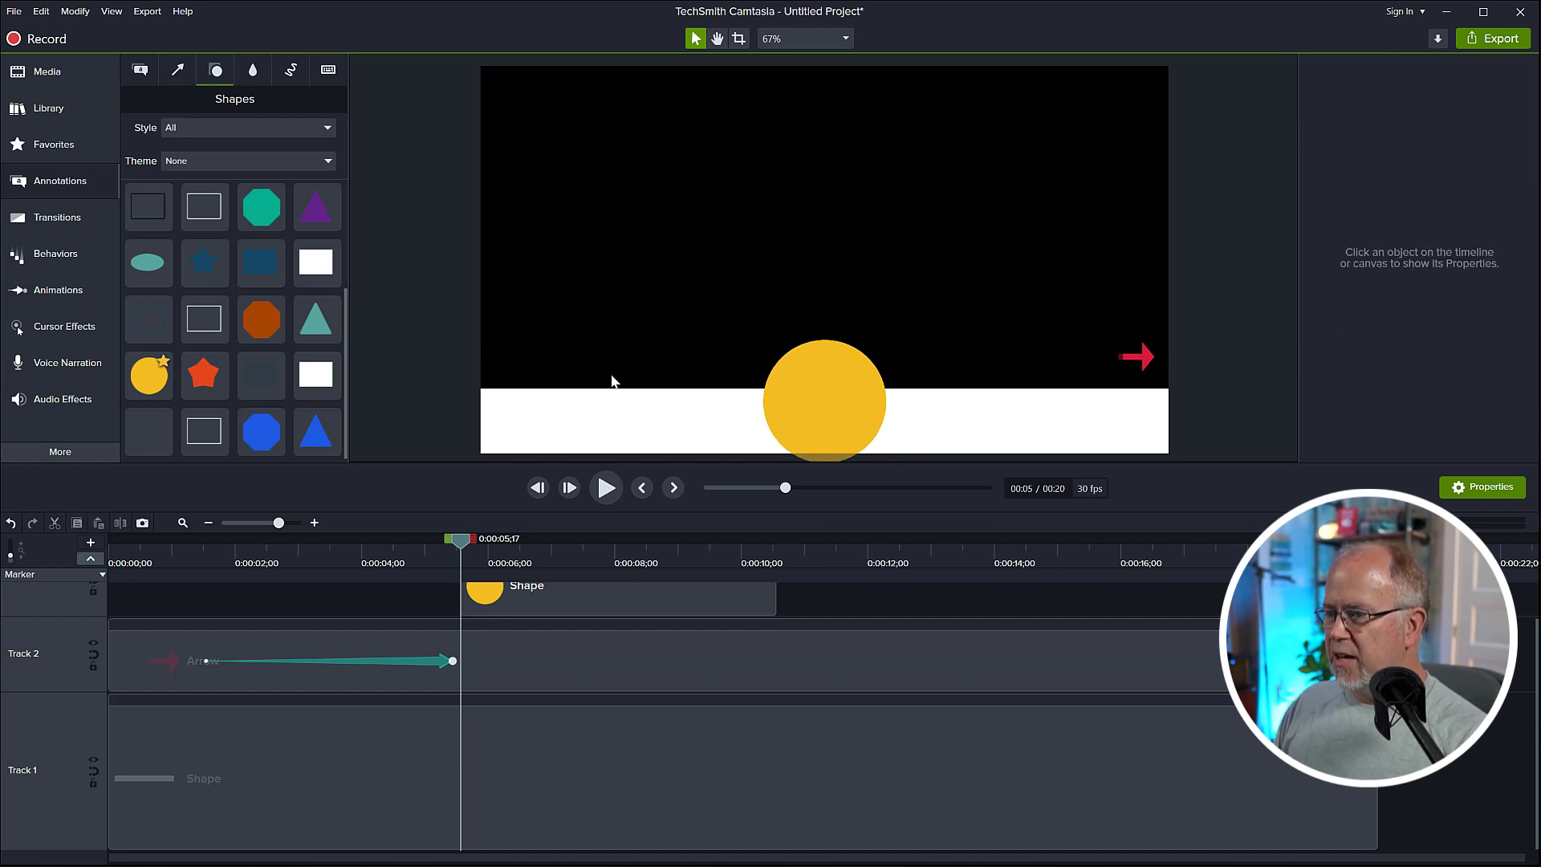
Extend the yellow circle's clip so it spans the same full duration as the arrow and bar clips
scroll(72, 705, up, 1)
scroll(72, 704, up, 2)
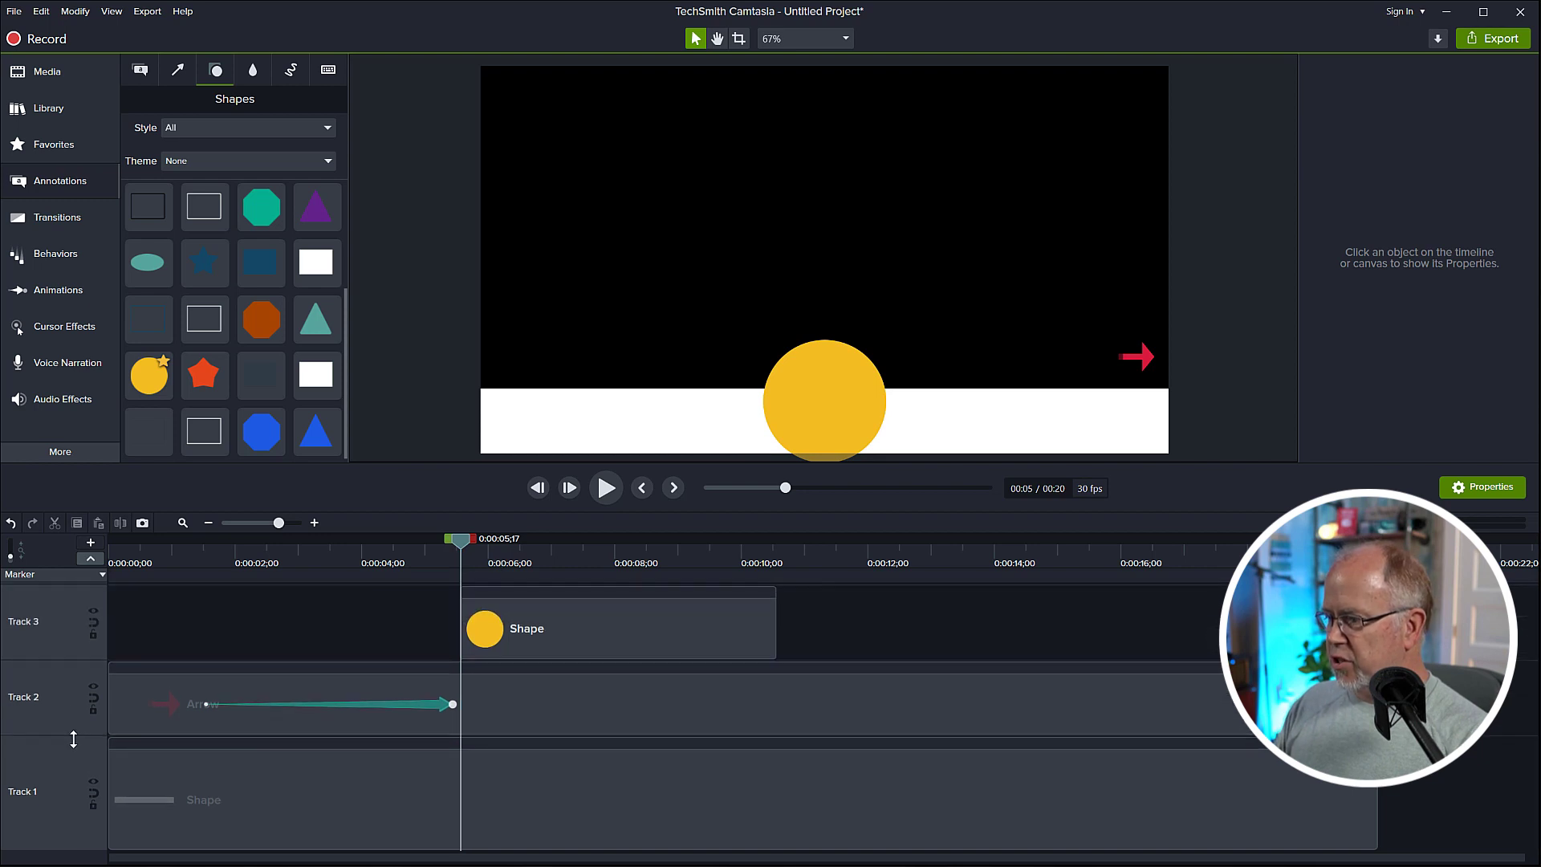
drag(677, 657, 1378, 638)
Play back the arrow passing the yellow circle from about one second in
drag(202, 565, 175, 565)
key(space)
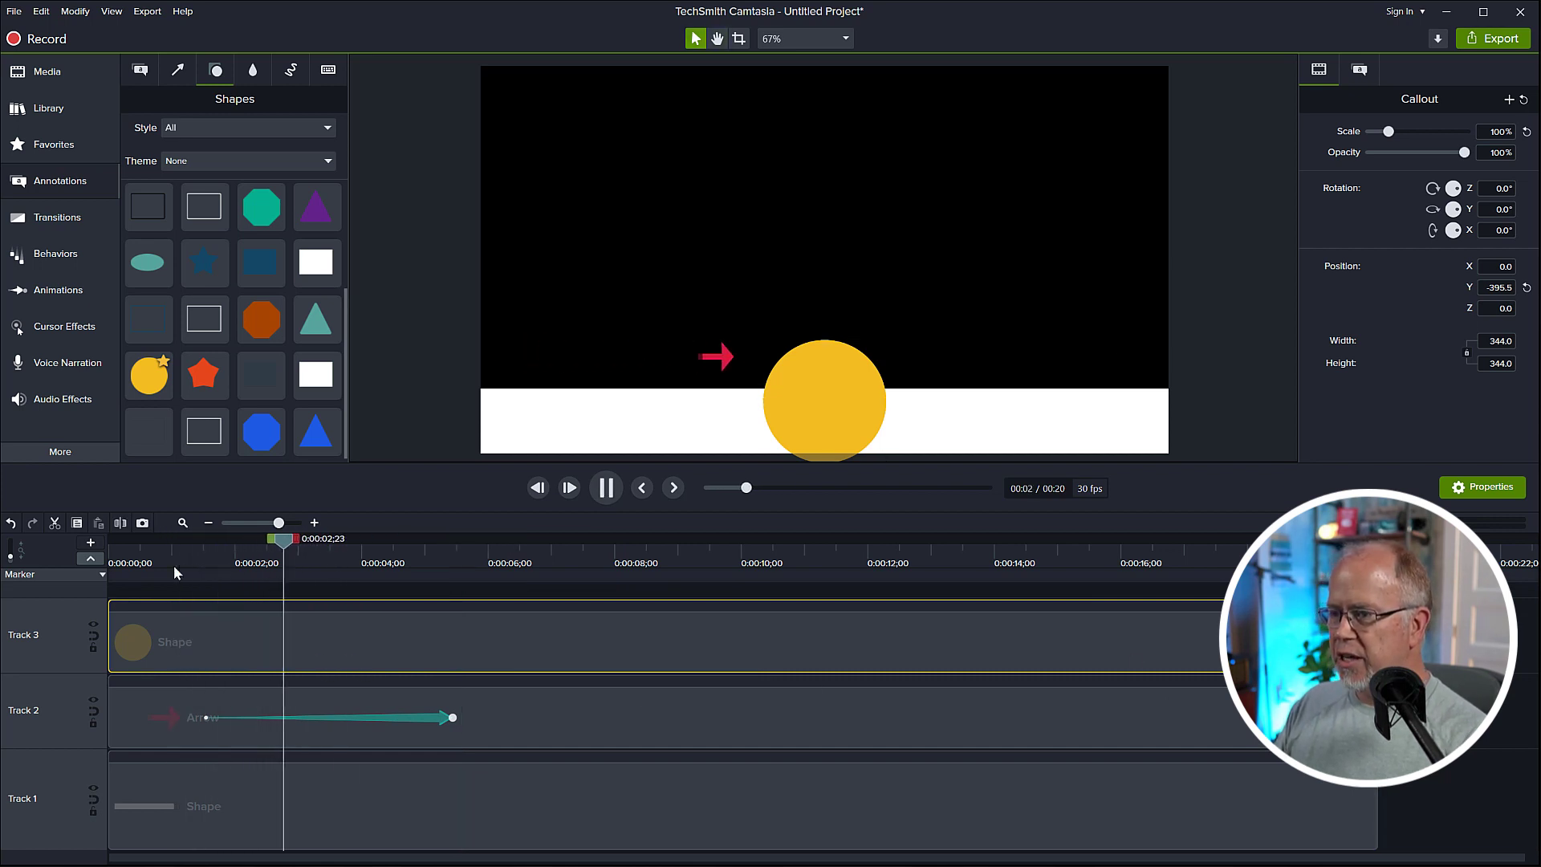
click(826, 399)
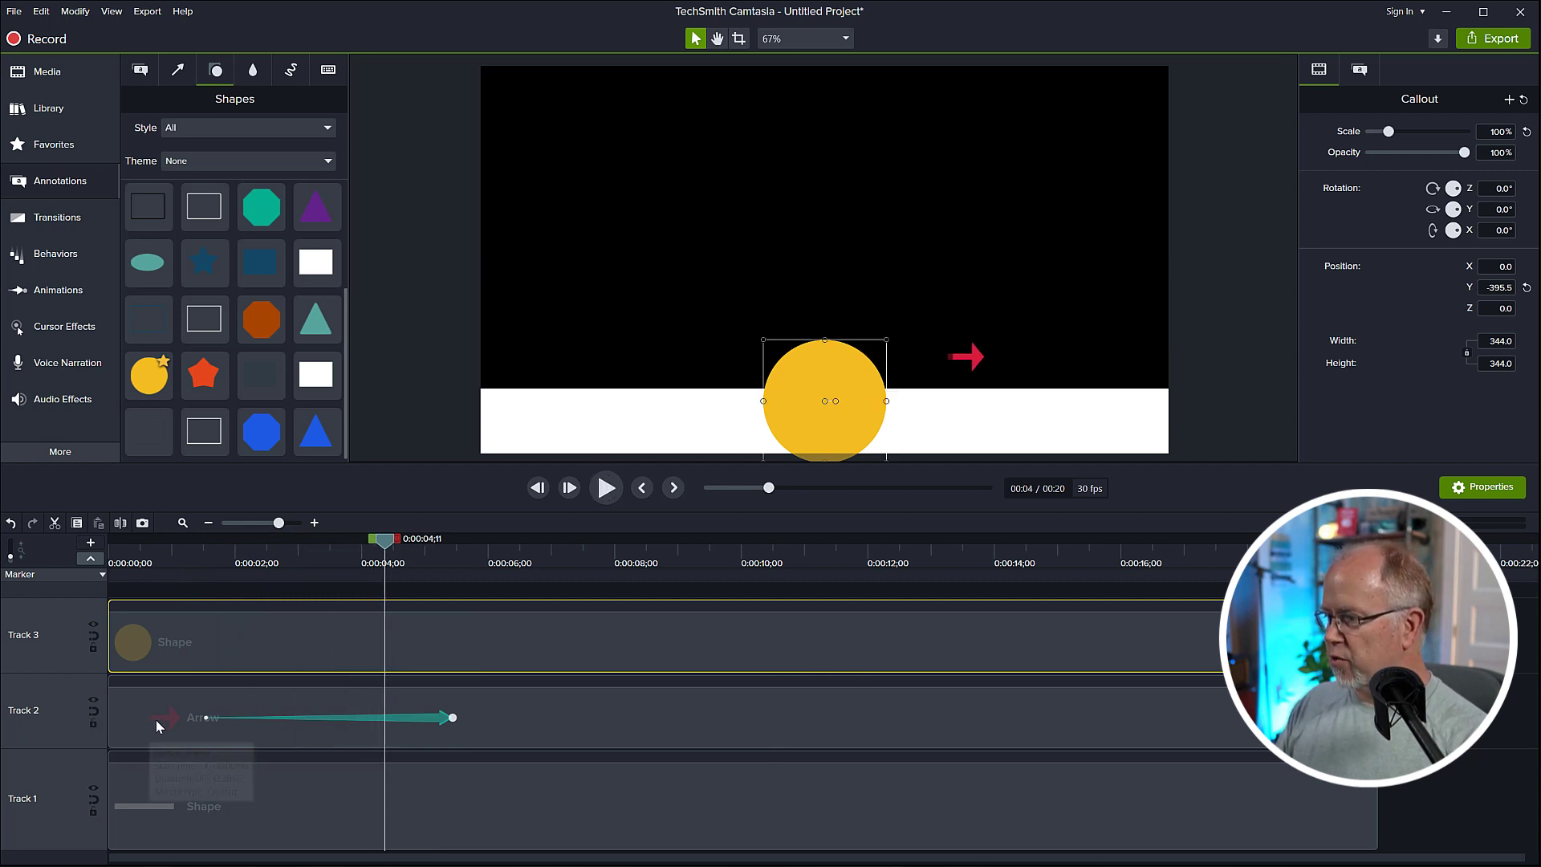
Move the circle's track below the arrow's track and play back the arrow passing in front of the circle
drag(51, 633, 47, 706)
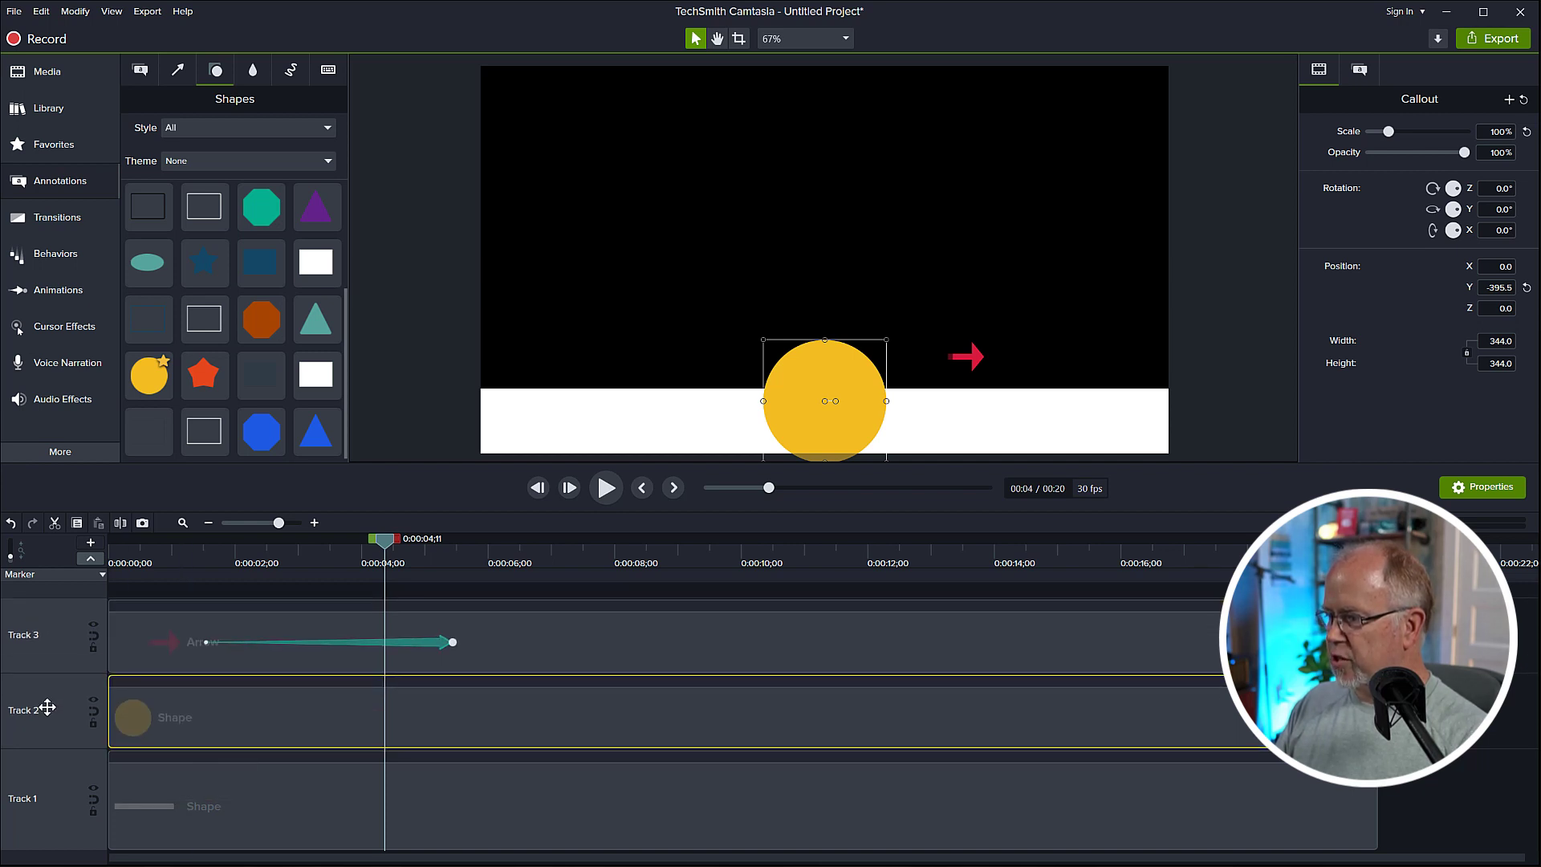
click(183, 557)
key(space)
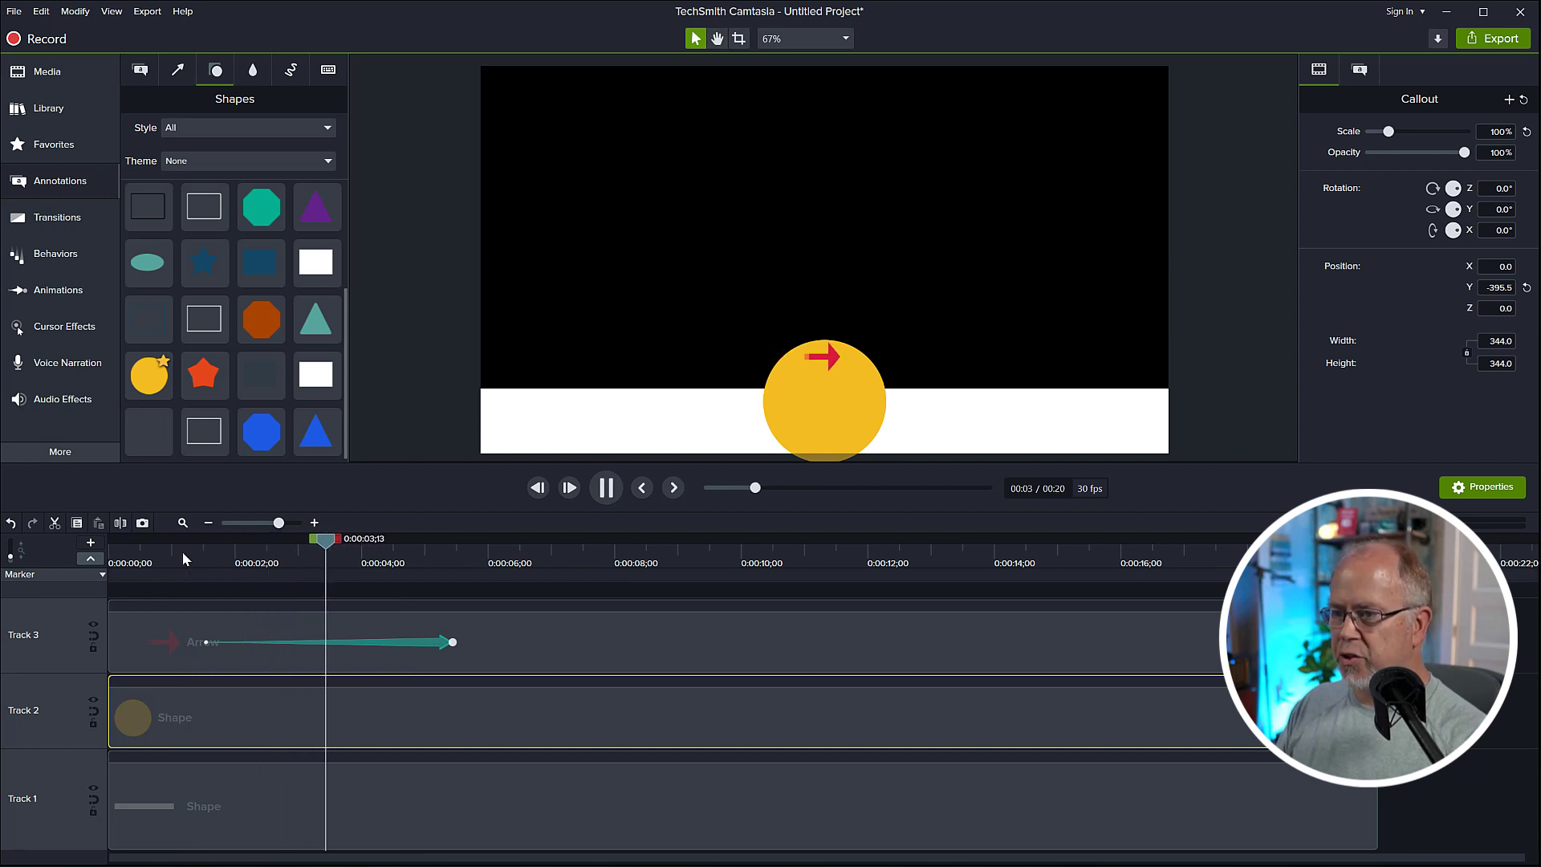
key(space)
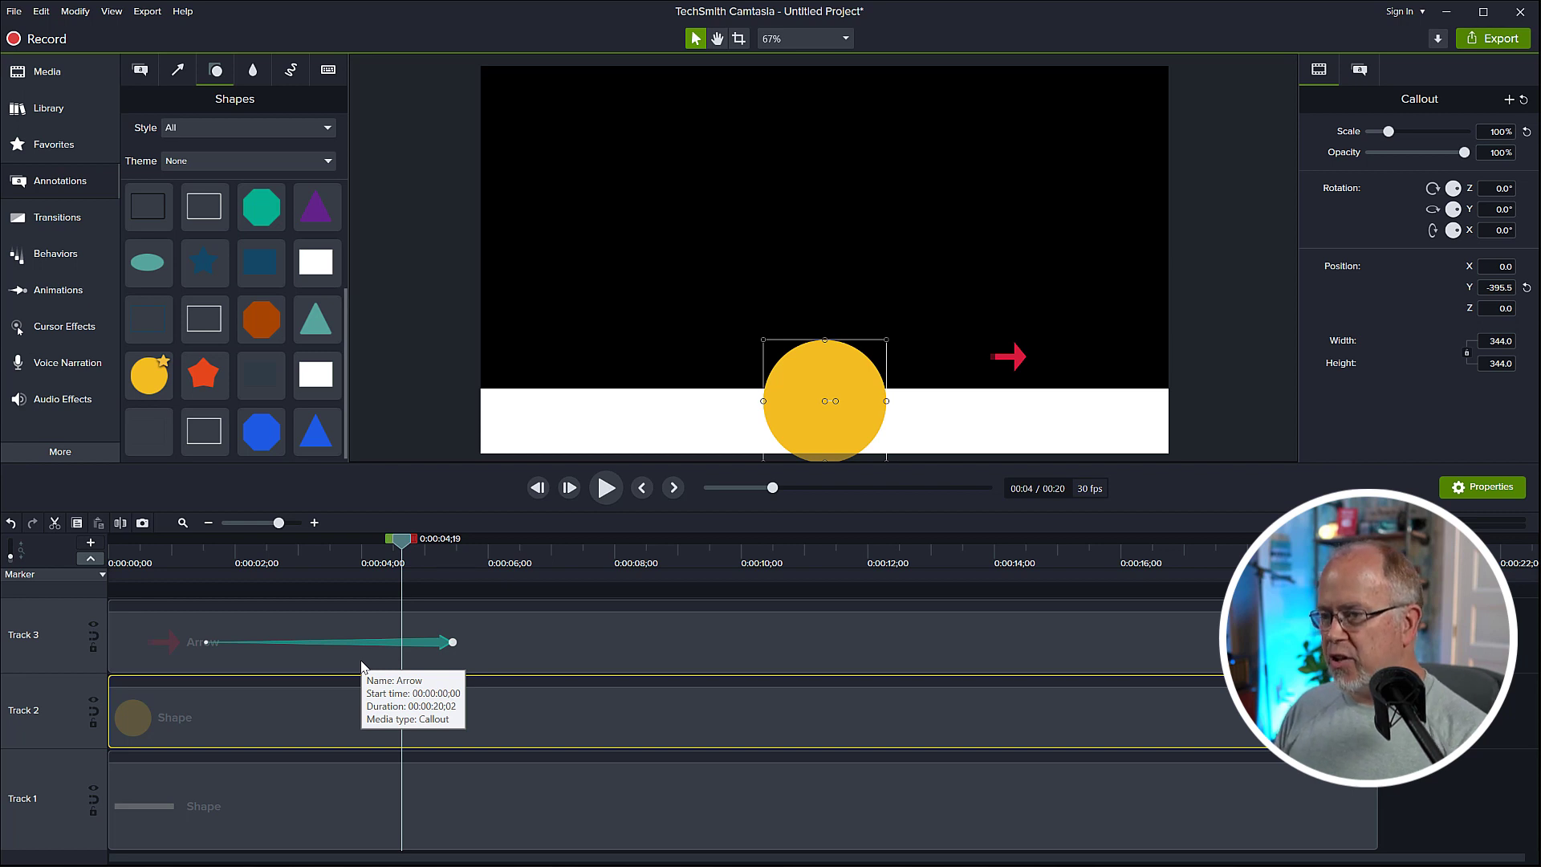
click(455, 403)
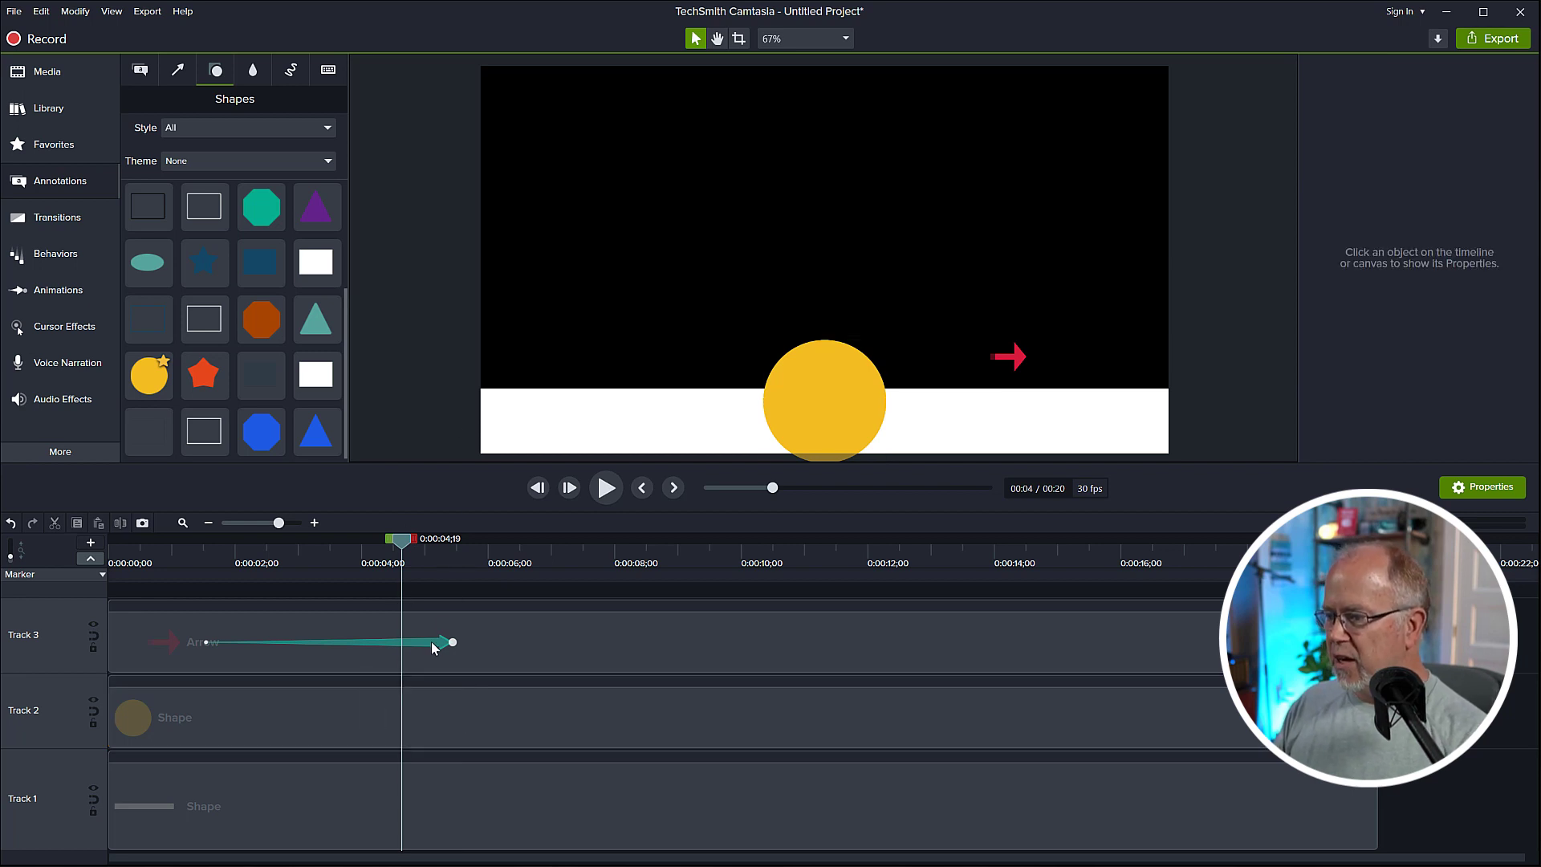
Shift the arrow's animation to the start of its clip and shorten it to end at 0:00:01;07
drag(435, 640, 324, 649)
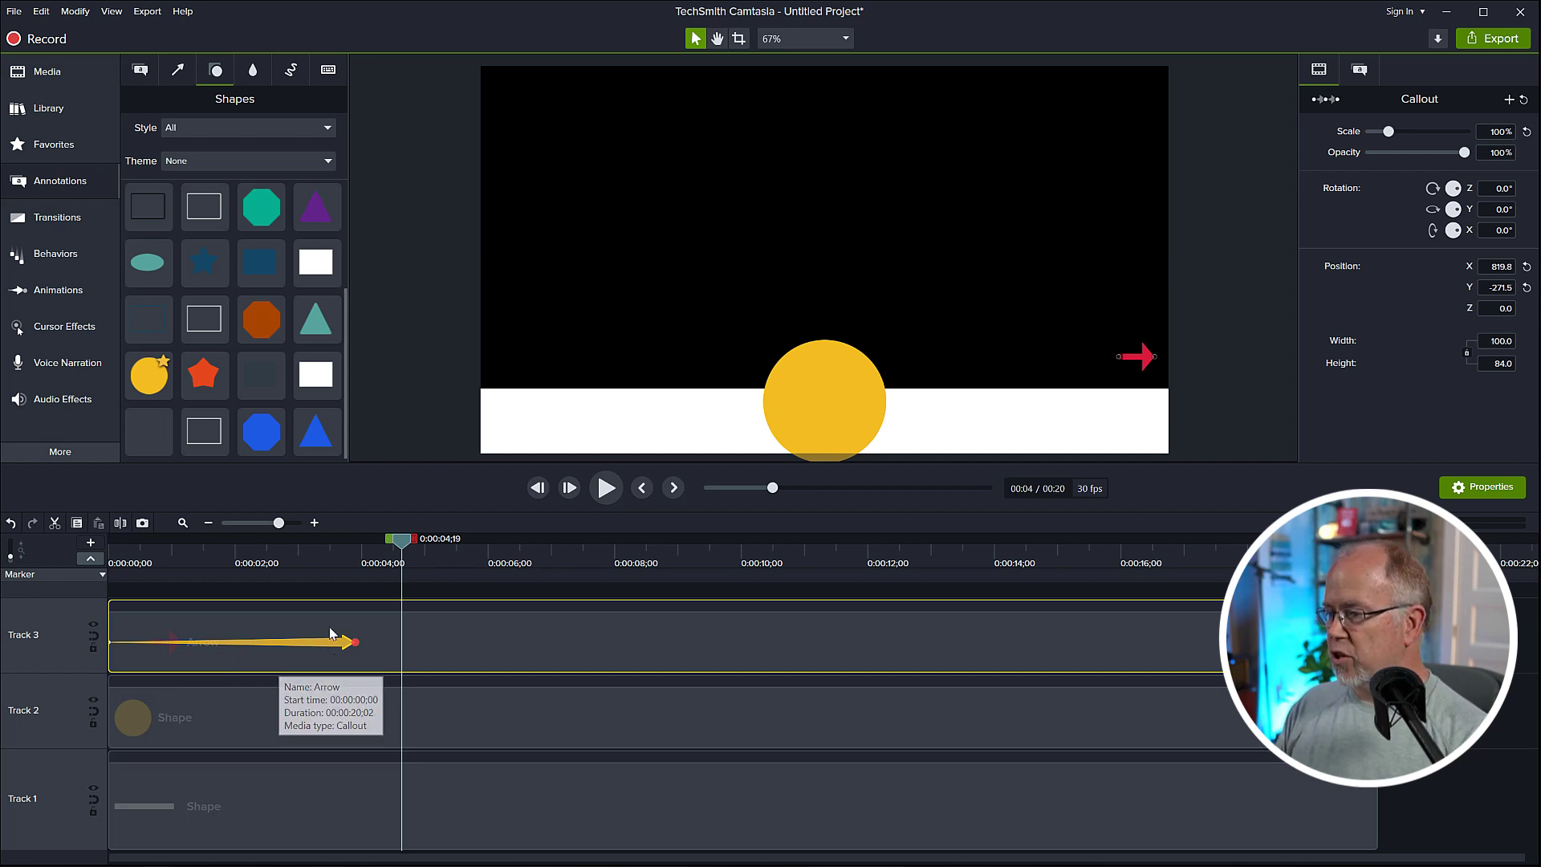
mouse_move(191, 552)
mouse_down()
mouse_move(132, 553)
mouse_move(191, 560)
mouse_up()
drag(355, 642, 187, 639)
At the animation's end point, place the arrow just left of the circle at X about -336.9 and Y -271.5
drag(1137, 357, 740, 357)
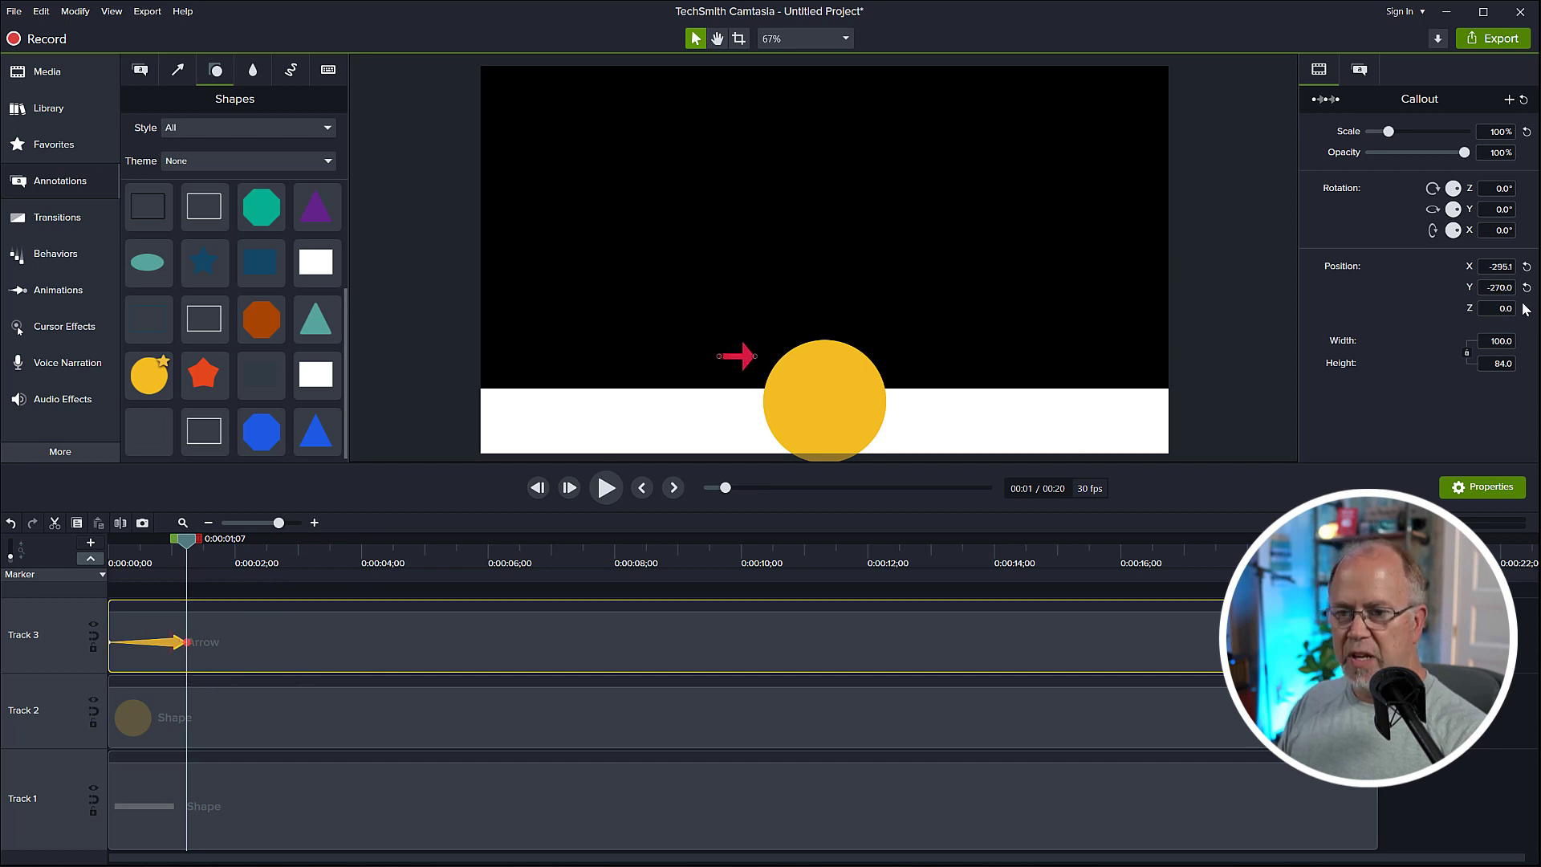
click(1499, 287)
text(-27)
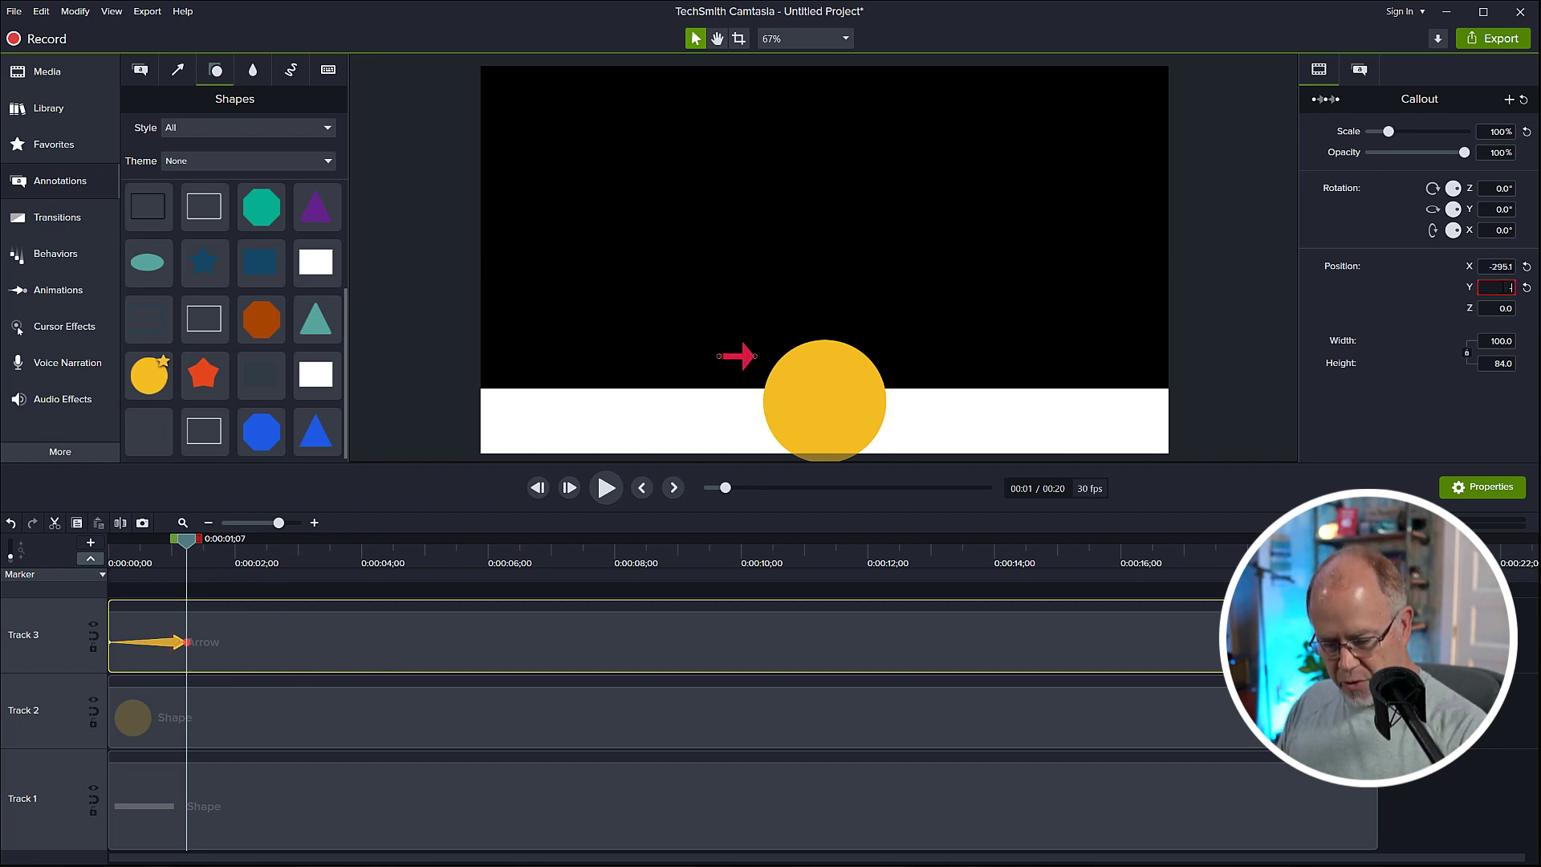
text(1.5)
key(Return)
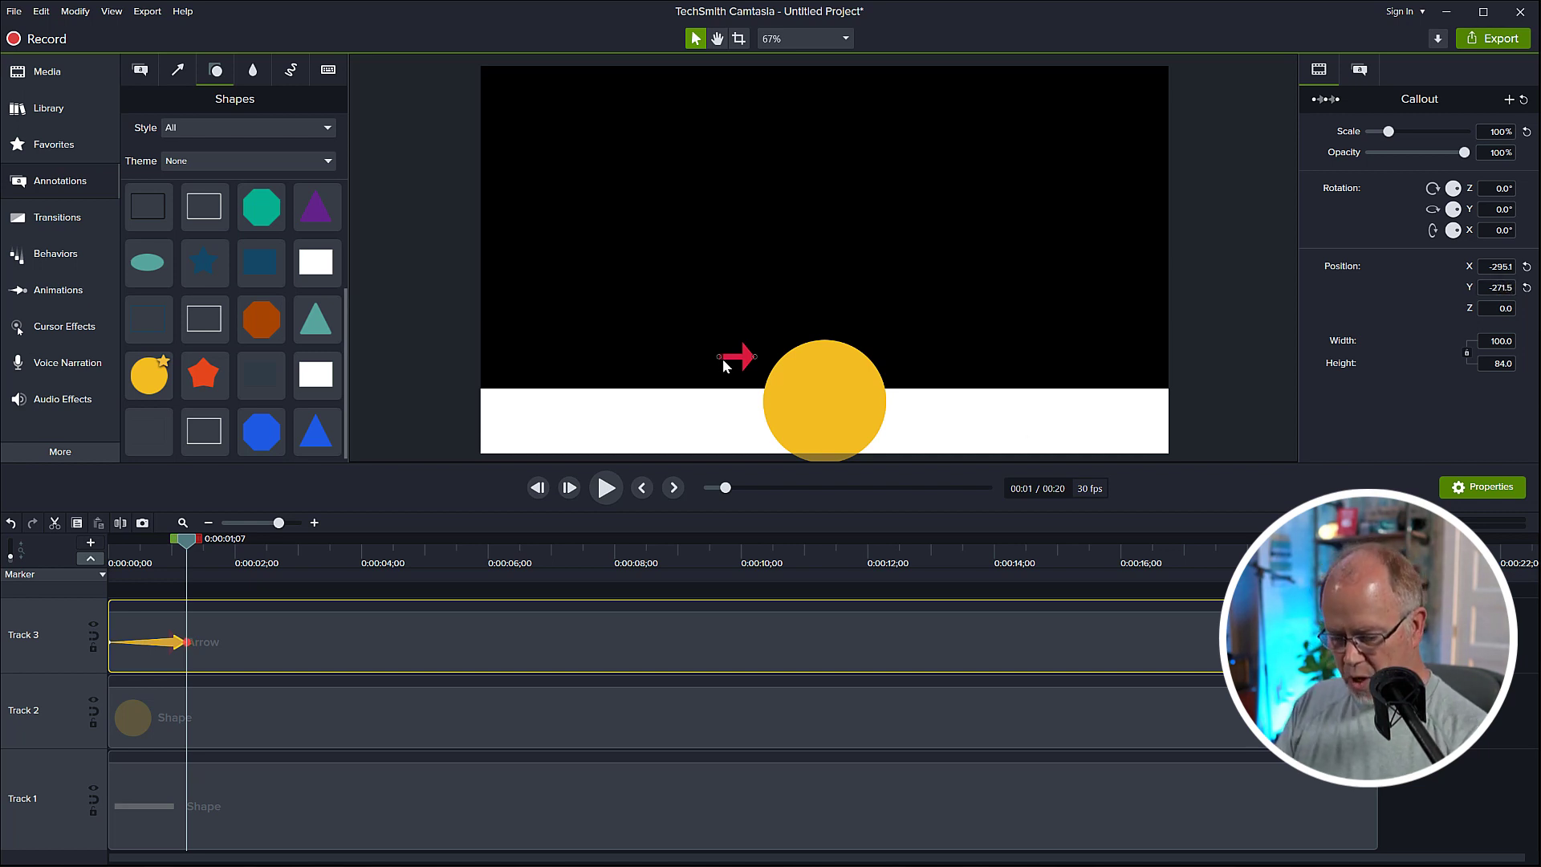
mouse_move(742, 363)
mouse_down()
mouse_move(724, 362)
mouse_move(729, 377)
mouse_up()
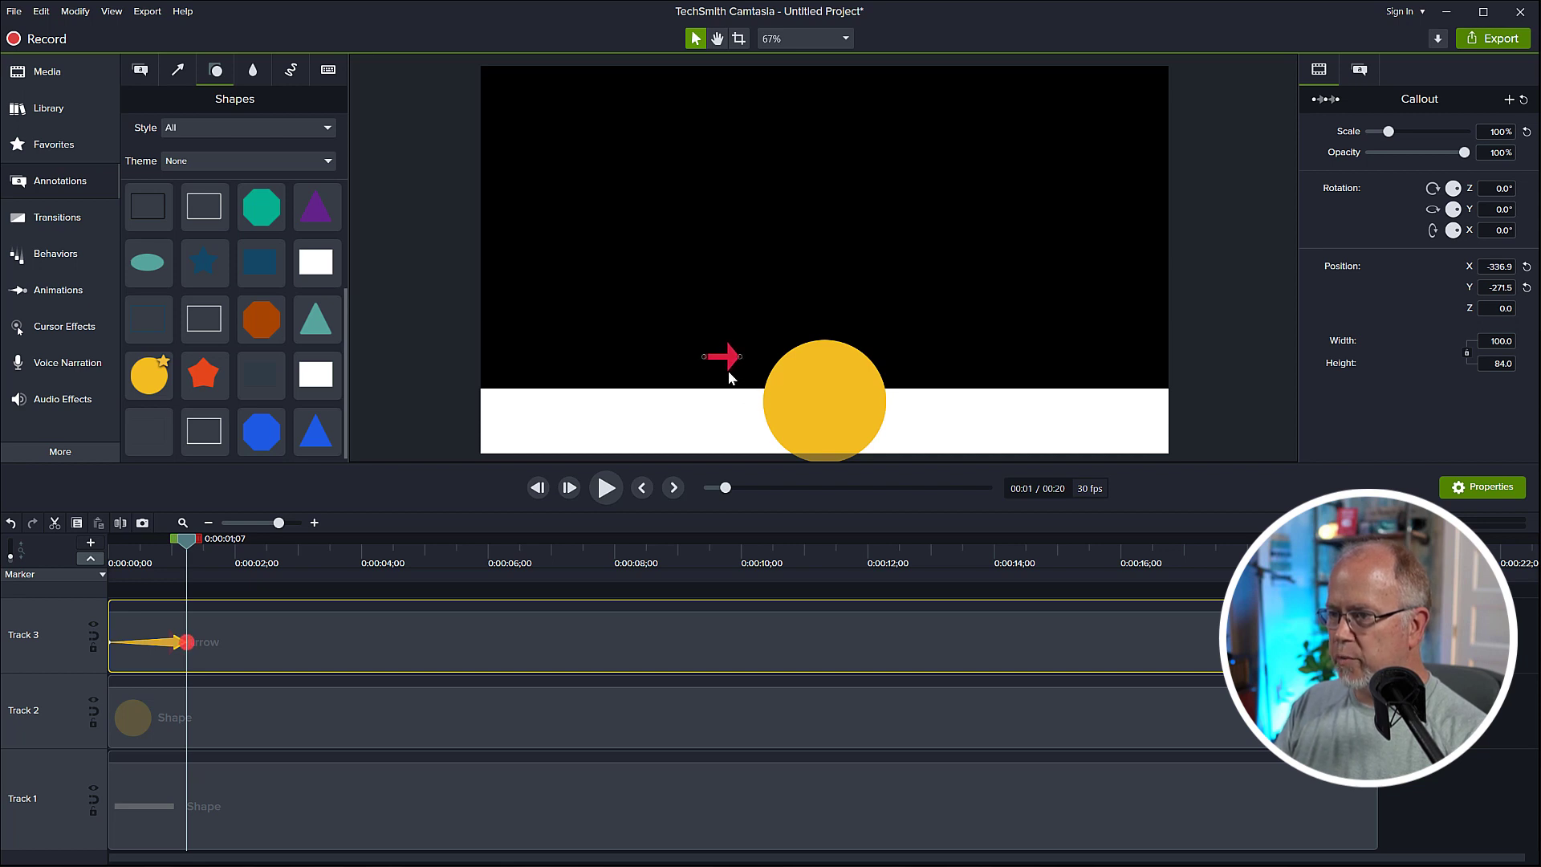
Play back the shortened arrow movement from the start of the timeline
drag(180, 543, 113, 543)
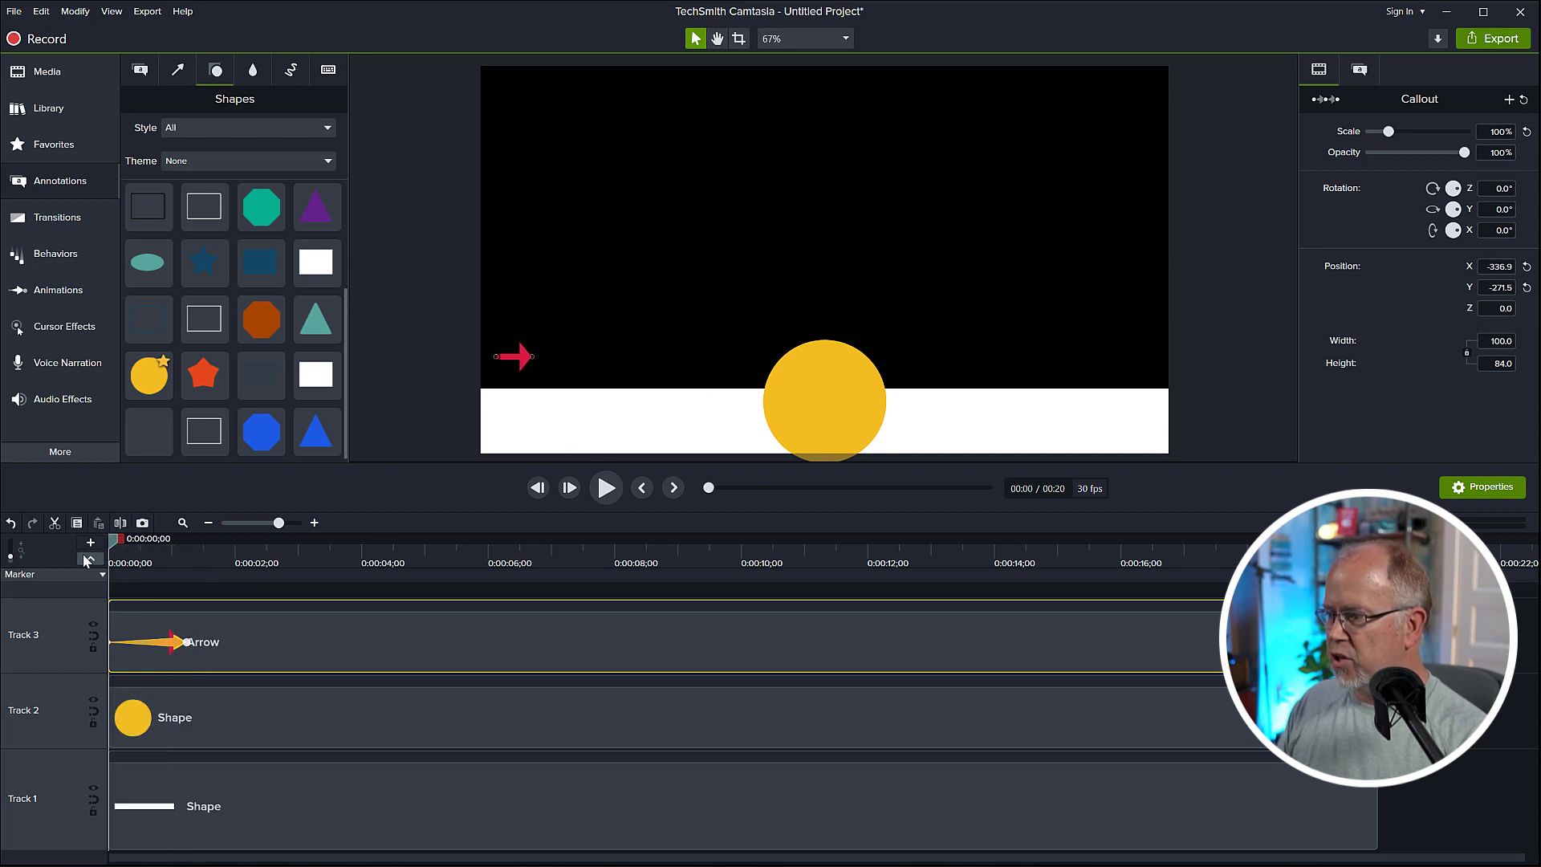
key(space)
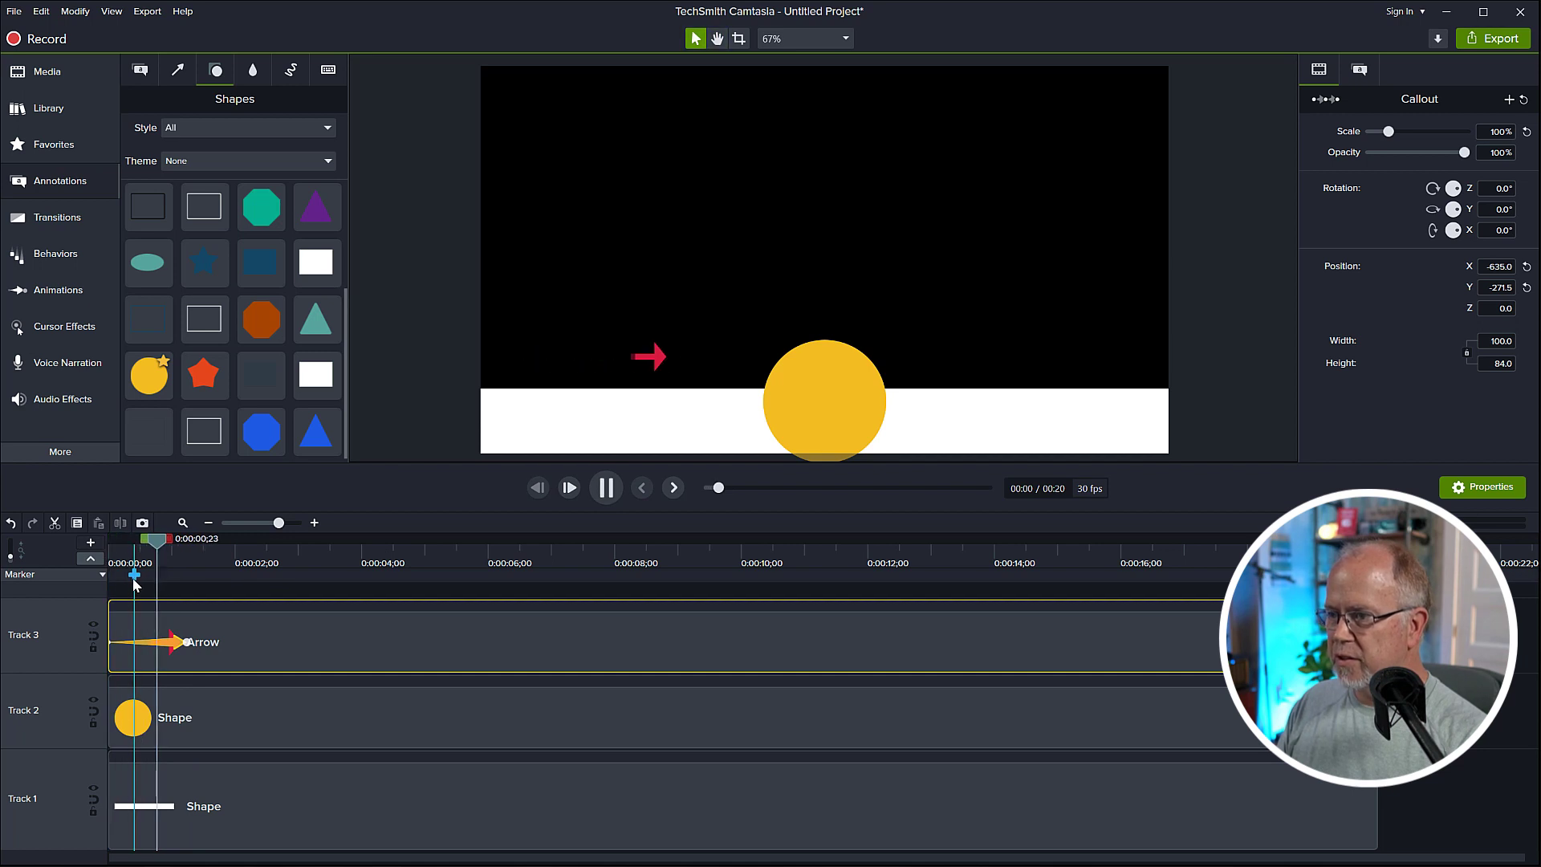
key(space)
Reduce the height of the timeline tracks and trim the arrow's clip to end at 0:00:01;14
drag(58, 599, 58, 663)
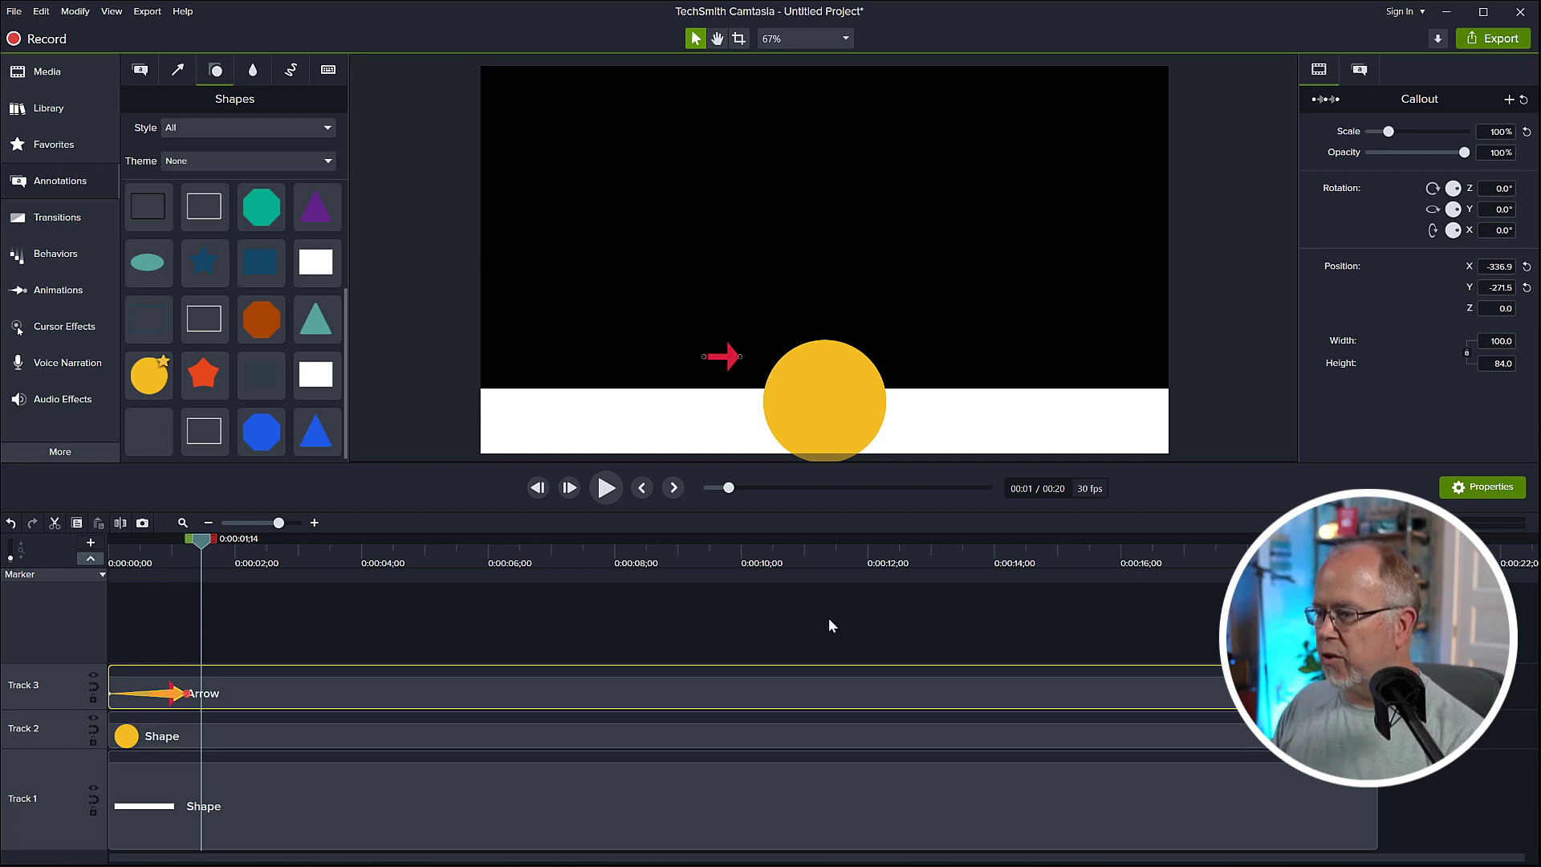
drag(1234, 686, 208, 687)
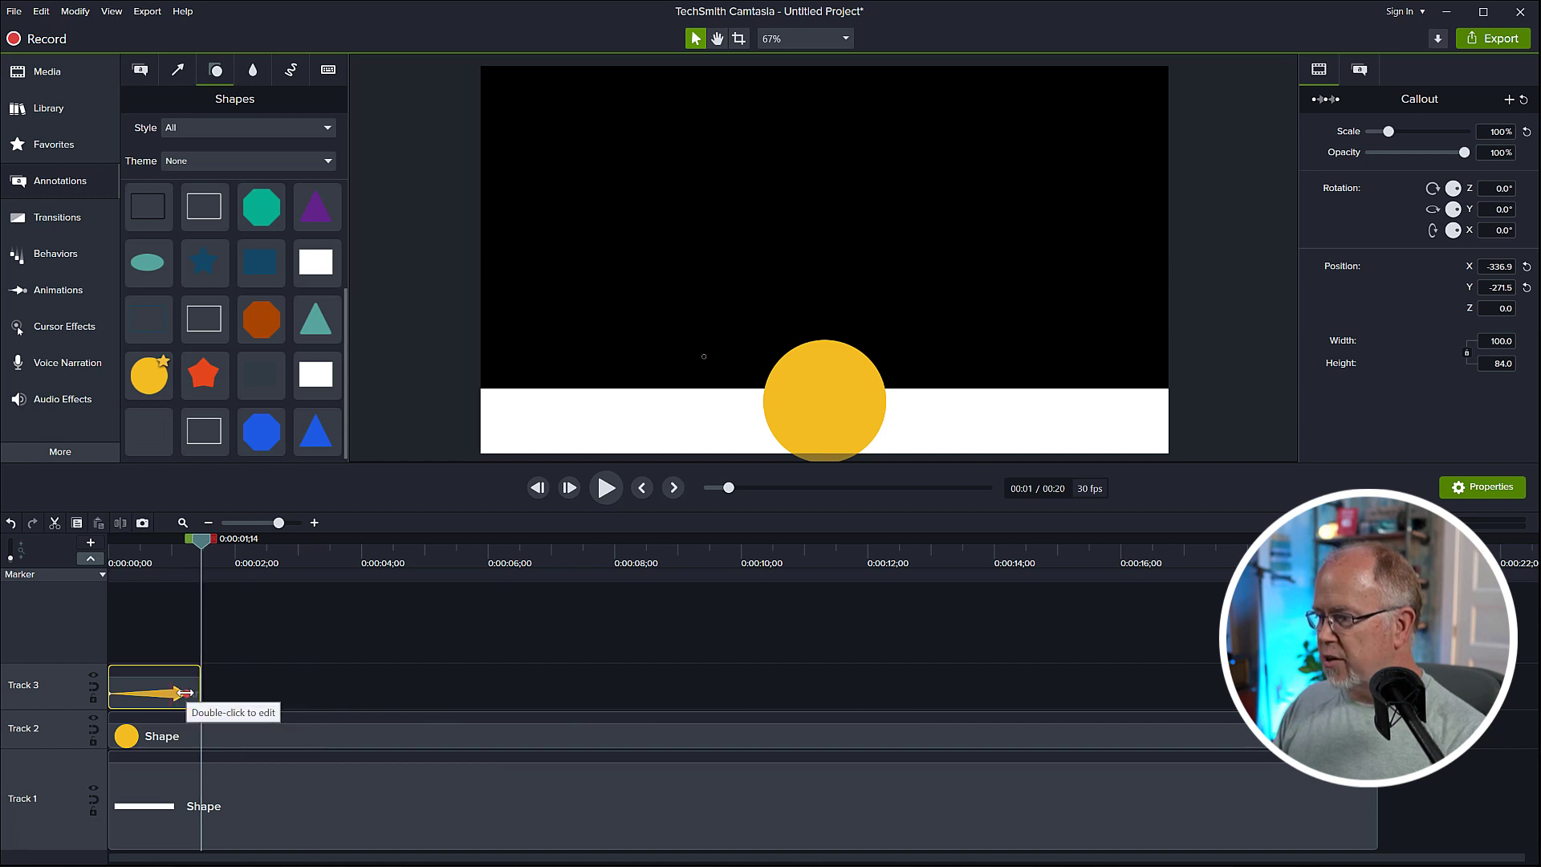
Copy the trimmed arrow clip and paste it on the same track at 0:00:01;23
click(185, 692)
click(141, 684)
key(ctrl+c)
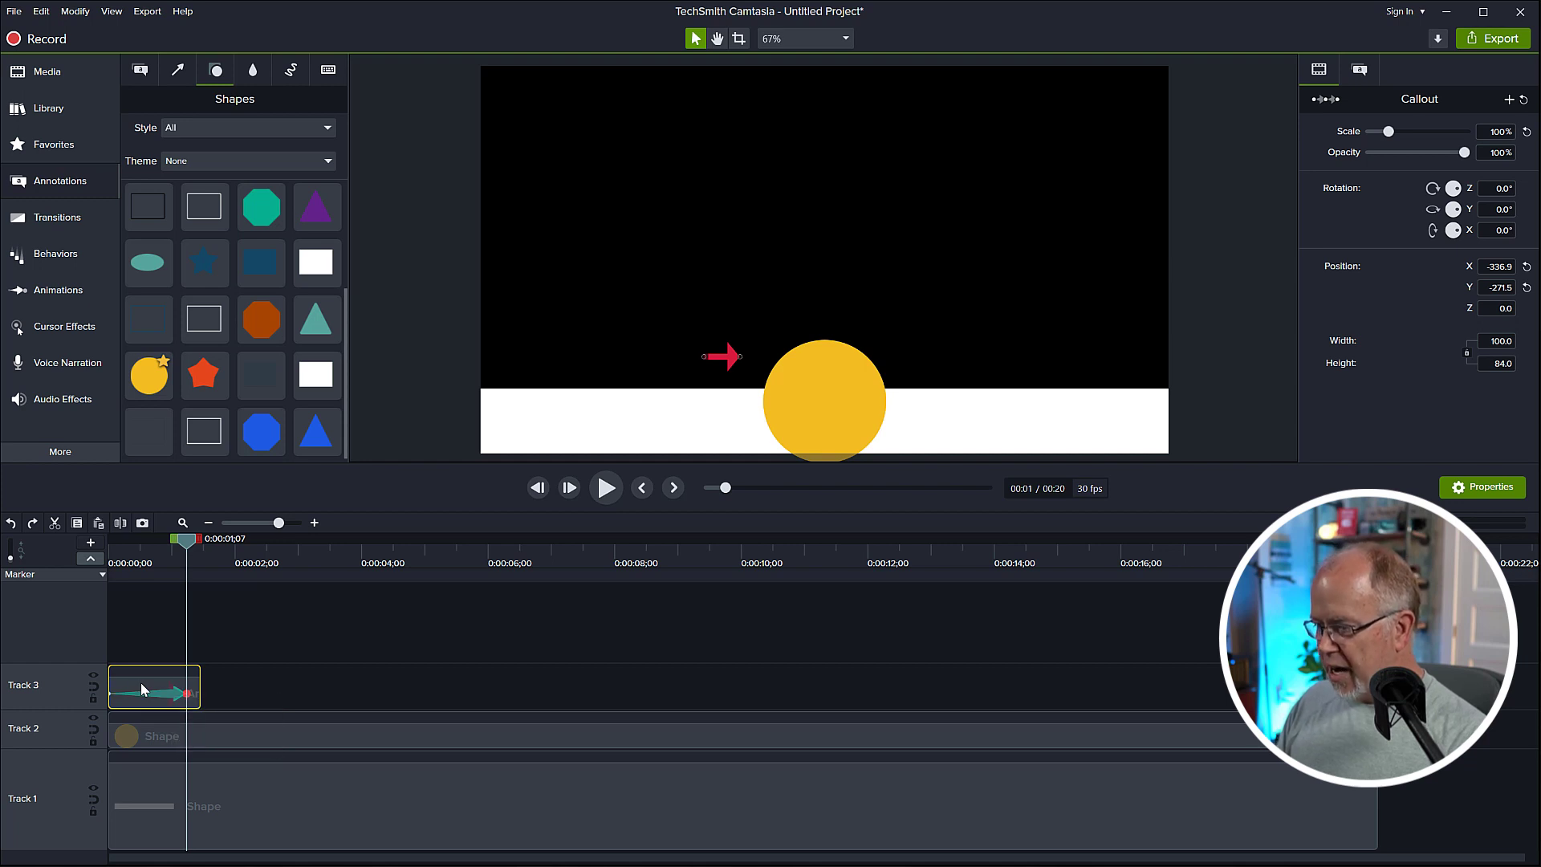
click(220, 553)
key(ctrl+v)
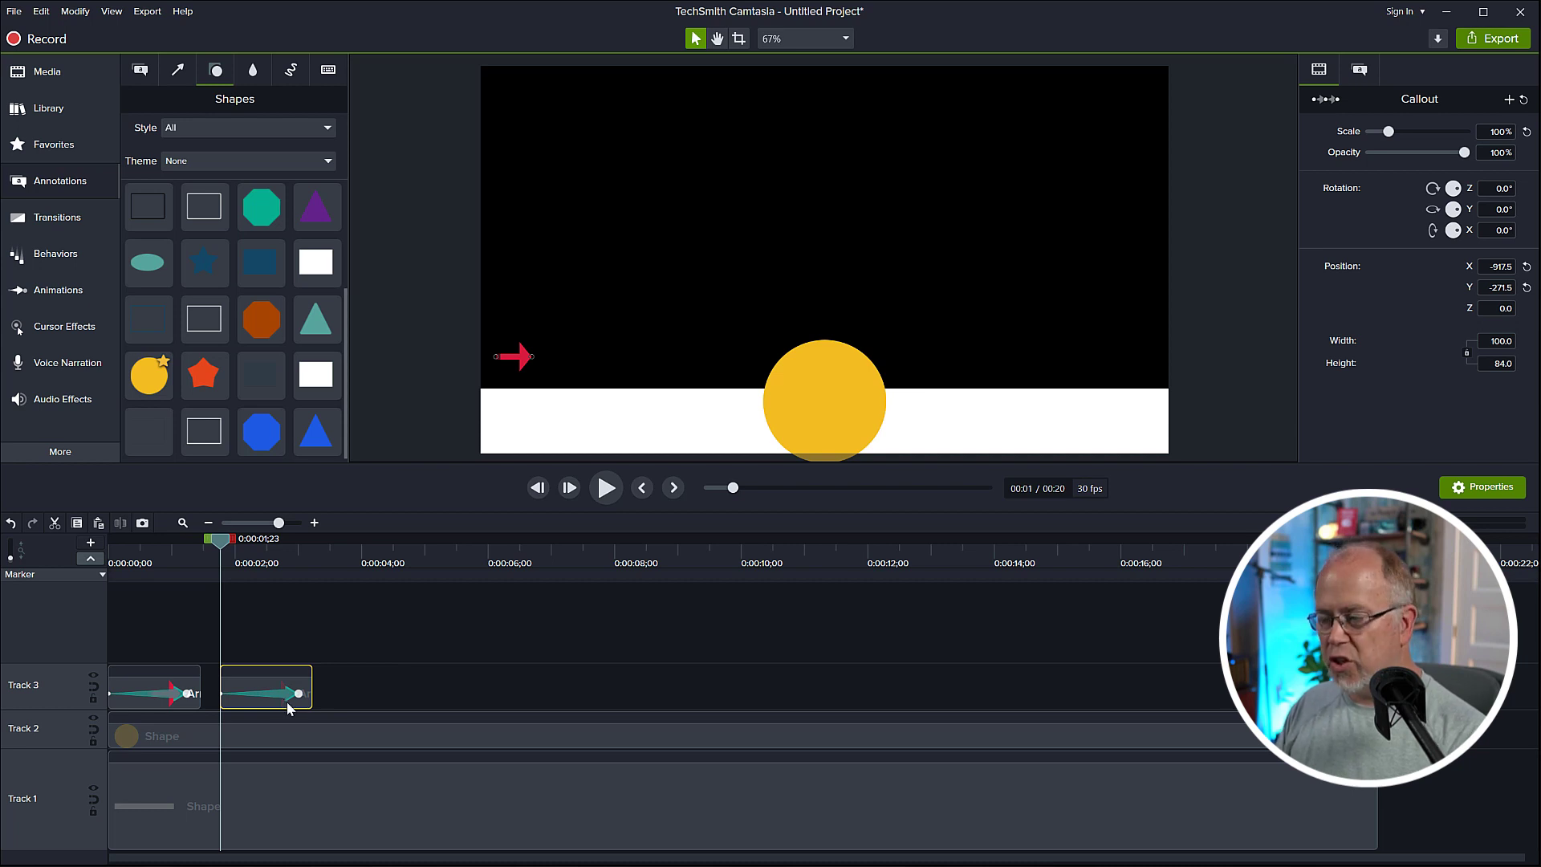
Lengthen the pasted arrow clip to a duration of 0:00:02;10 and shift its animation to end at 0:00:03;16
mouse_move(311, 695)
mouse_down()
mouse_move(367, 695)
mouse_move(289, 695)
mouse_move(321, 695)
mouse_up()
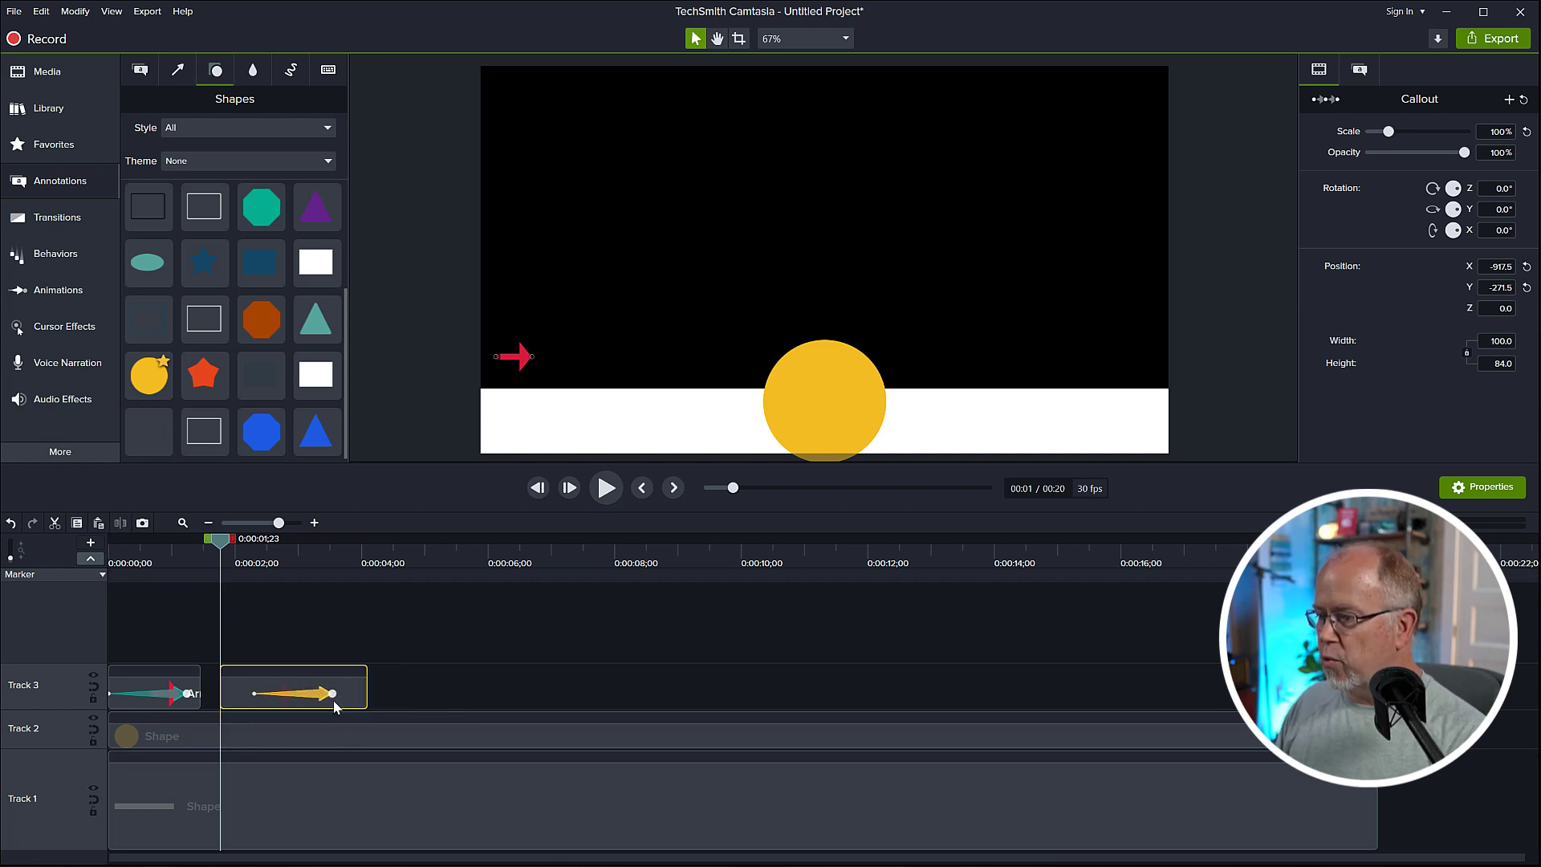
click(332, 693)
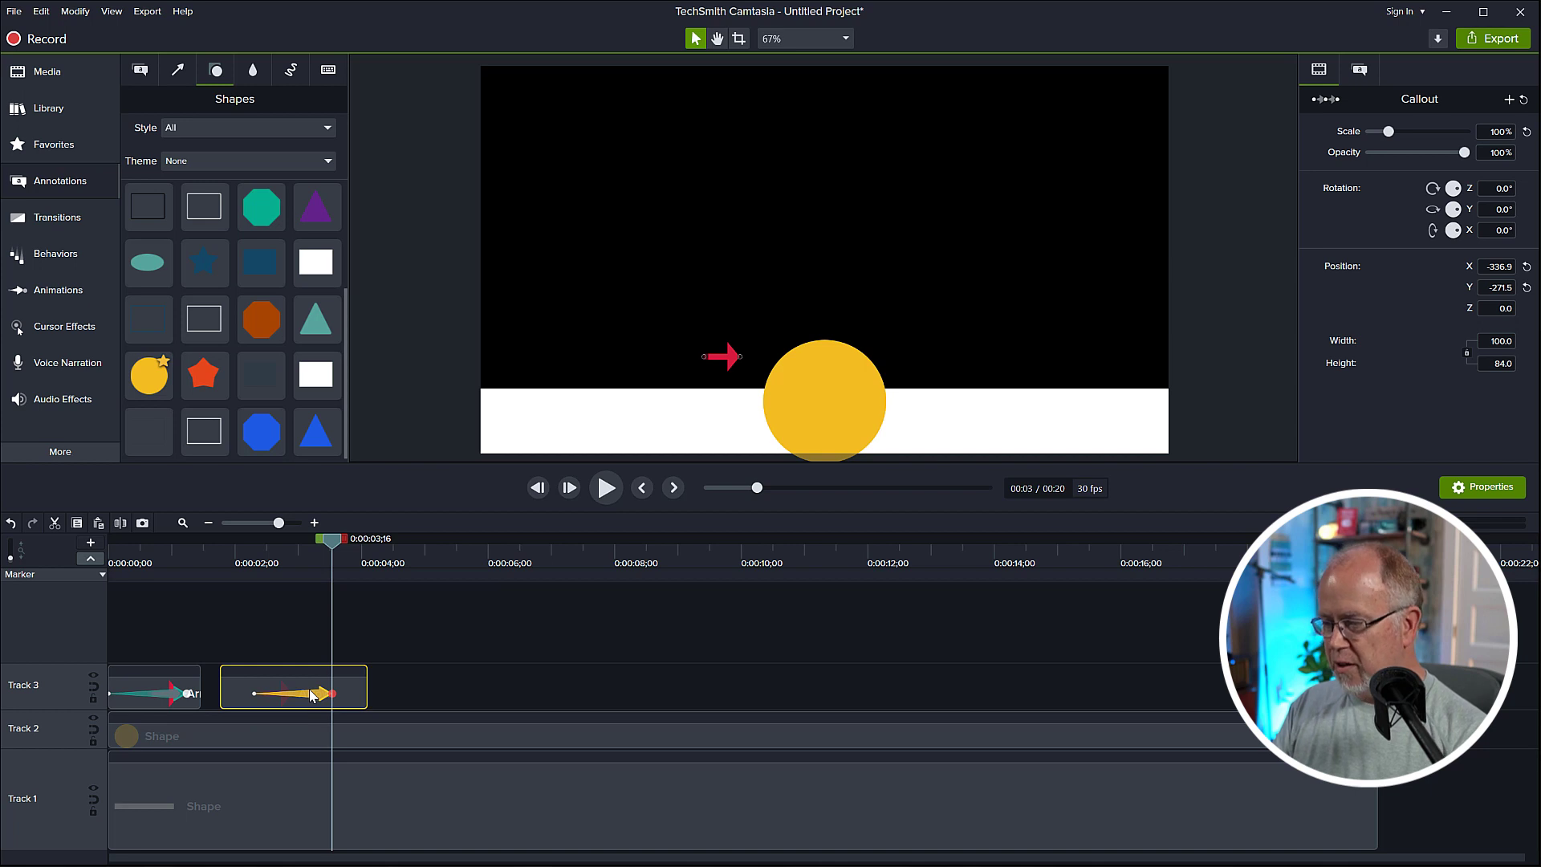
Delete the animation from the pasted arrow clip and undo the deletion
key(Delete)
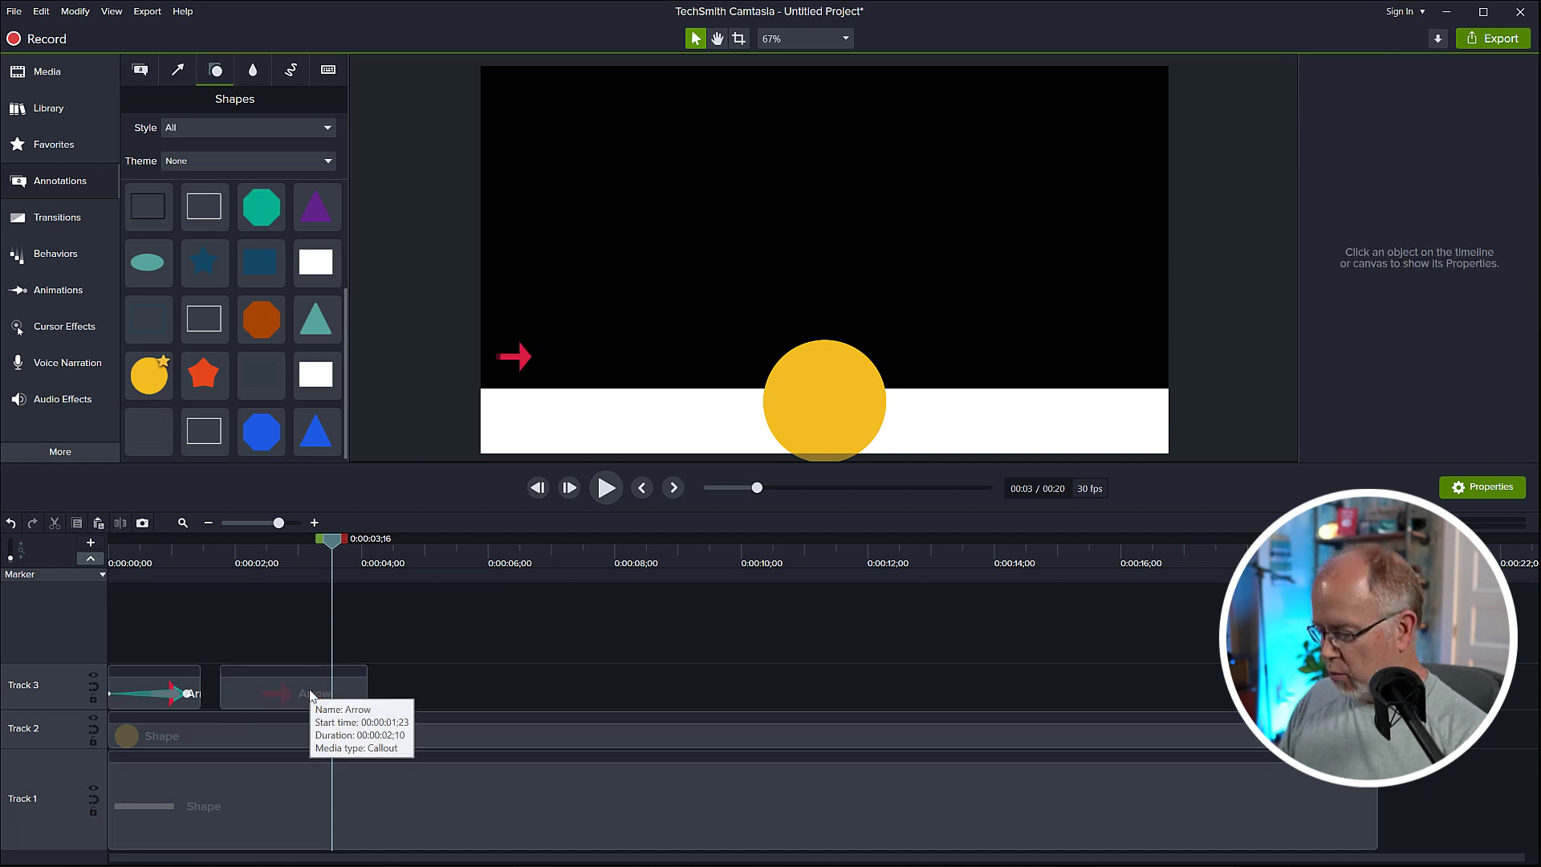
key(ctrl+z)
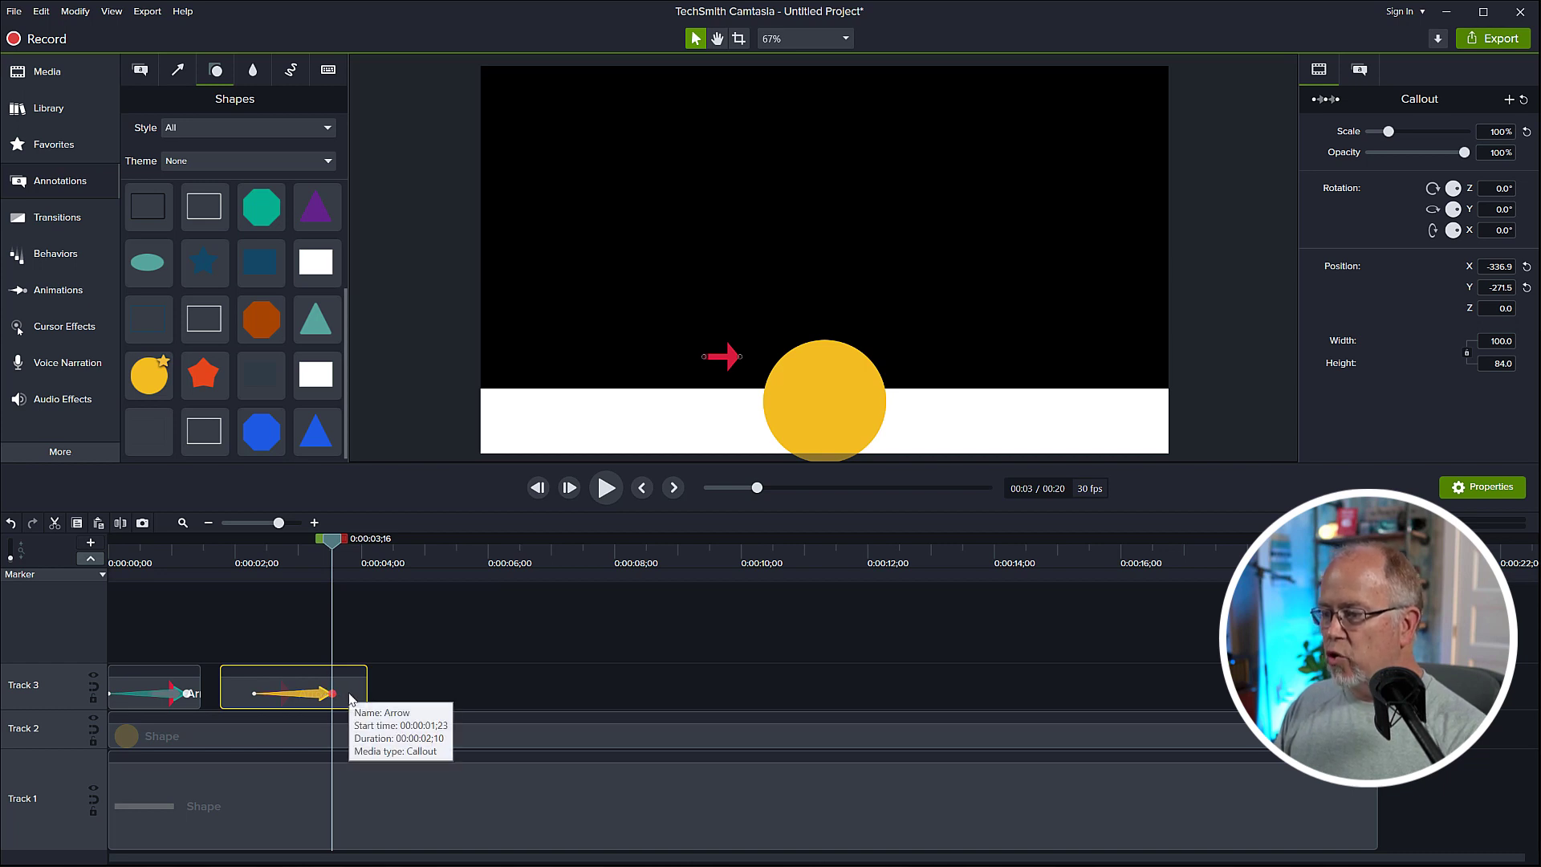
Copy the arrow's properties at the pasted clip's animation end point and paste them at its start point, 0:00:02;09
right_click(350, 699)
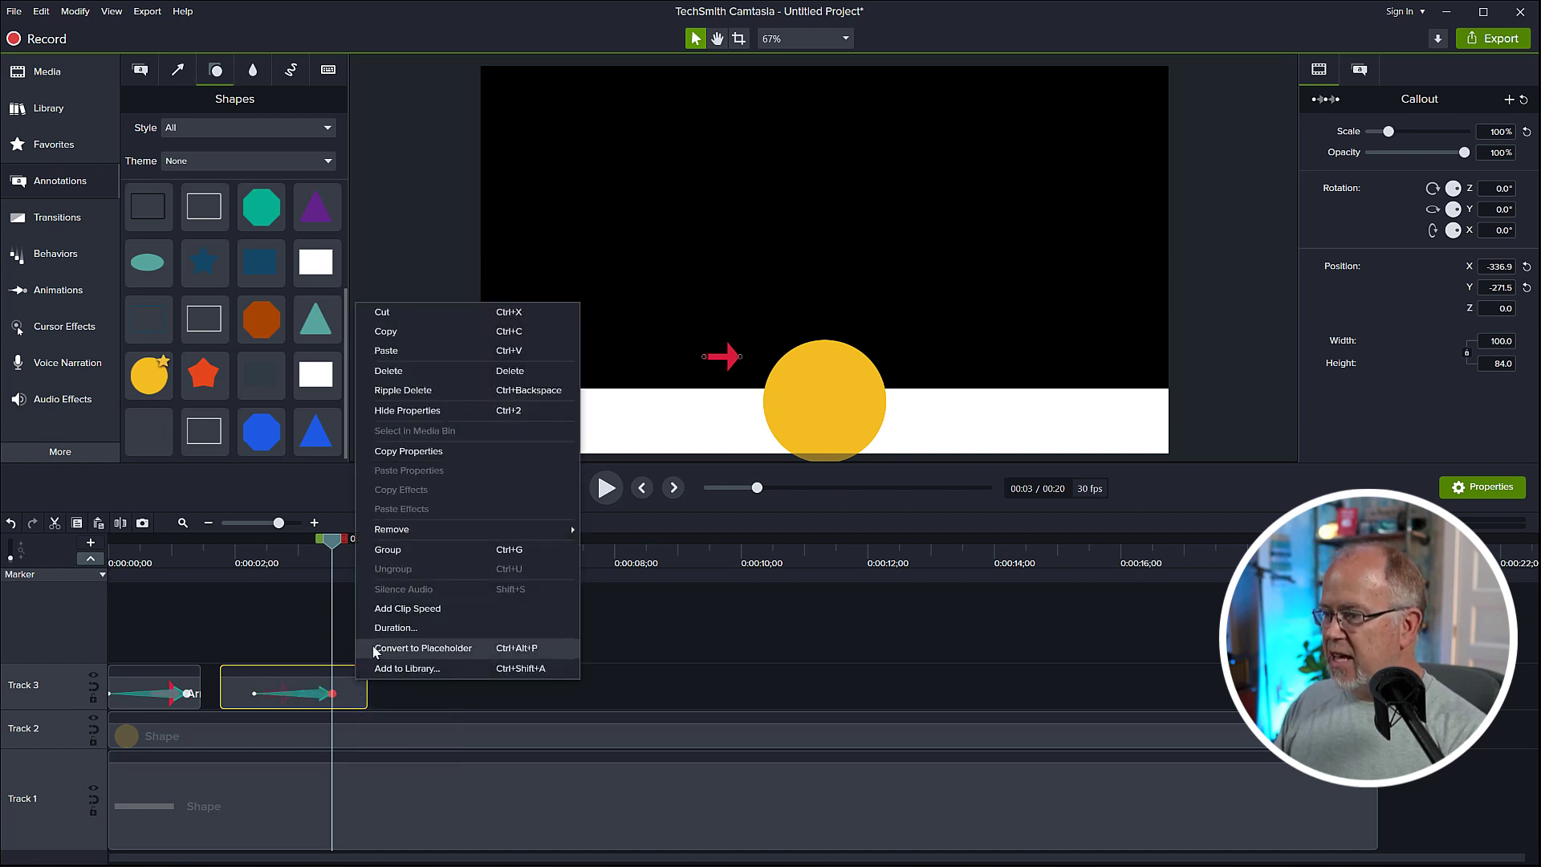
click(414, 451)
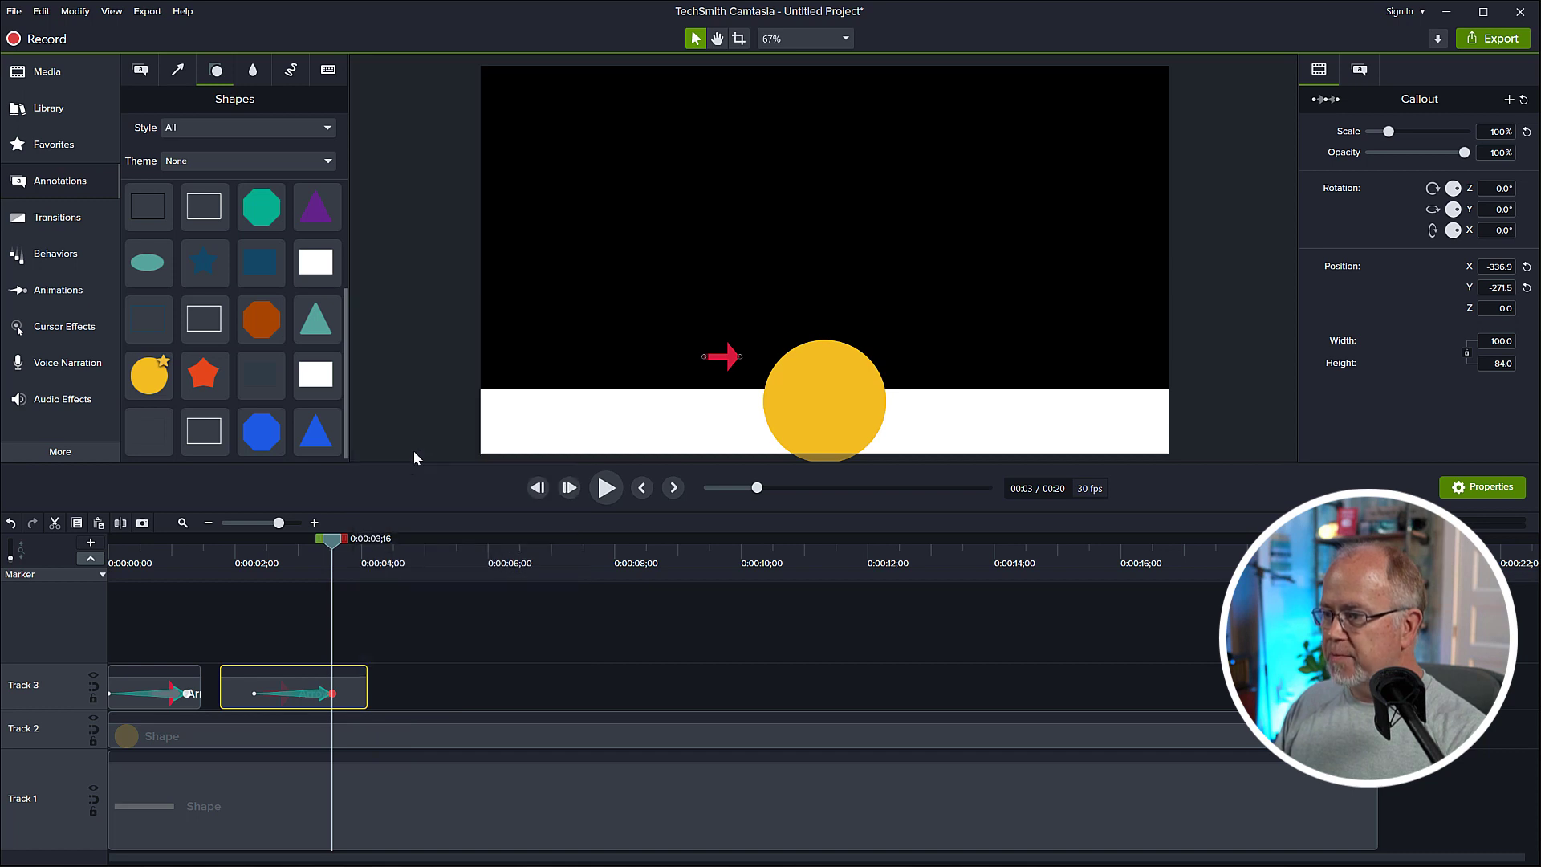
click(254, 692)
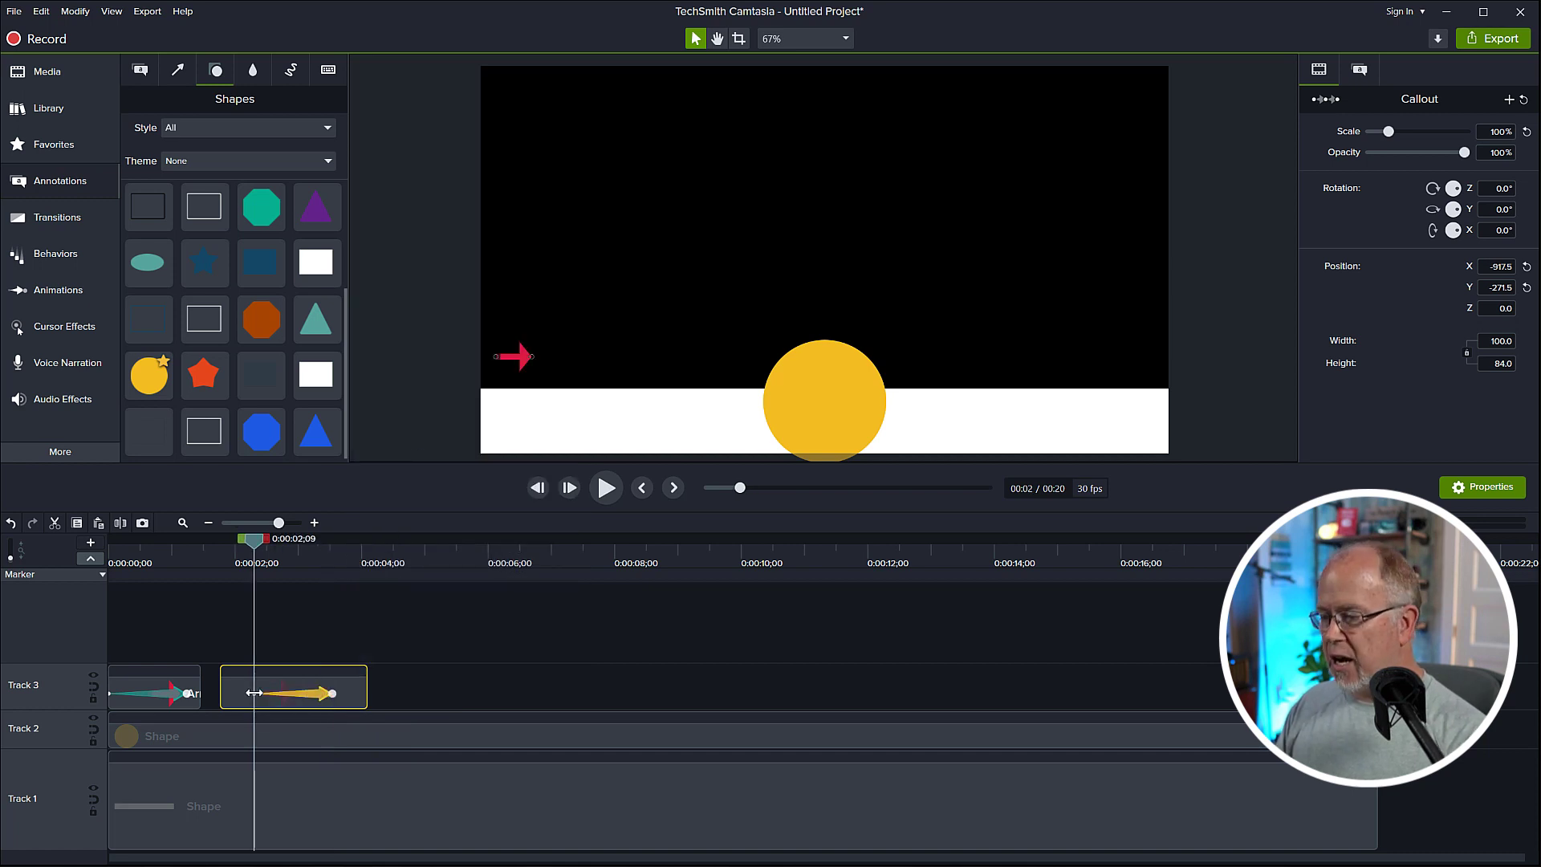
right_click(238, 690)
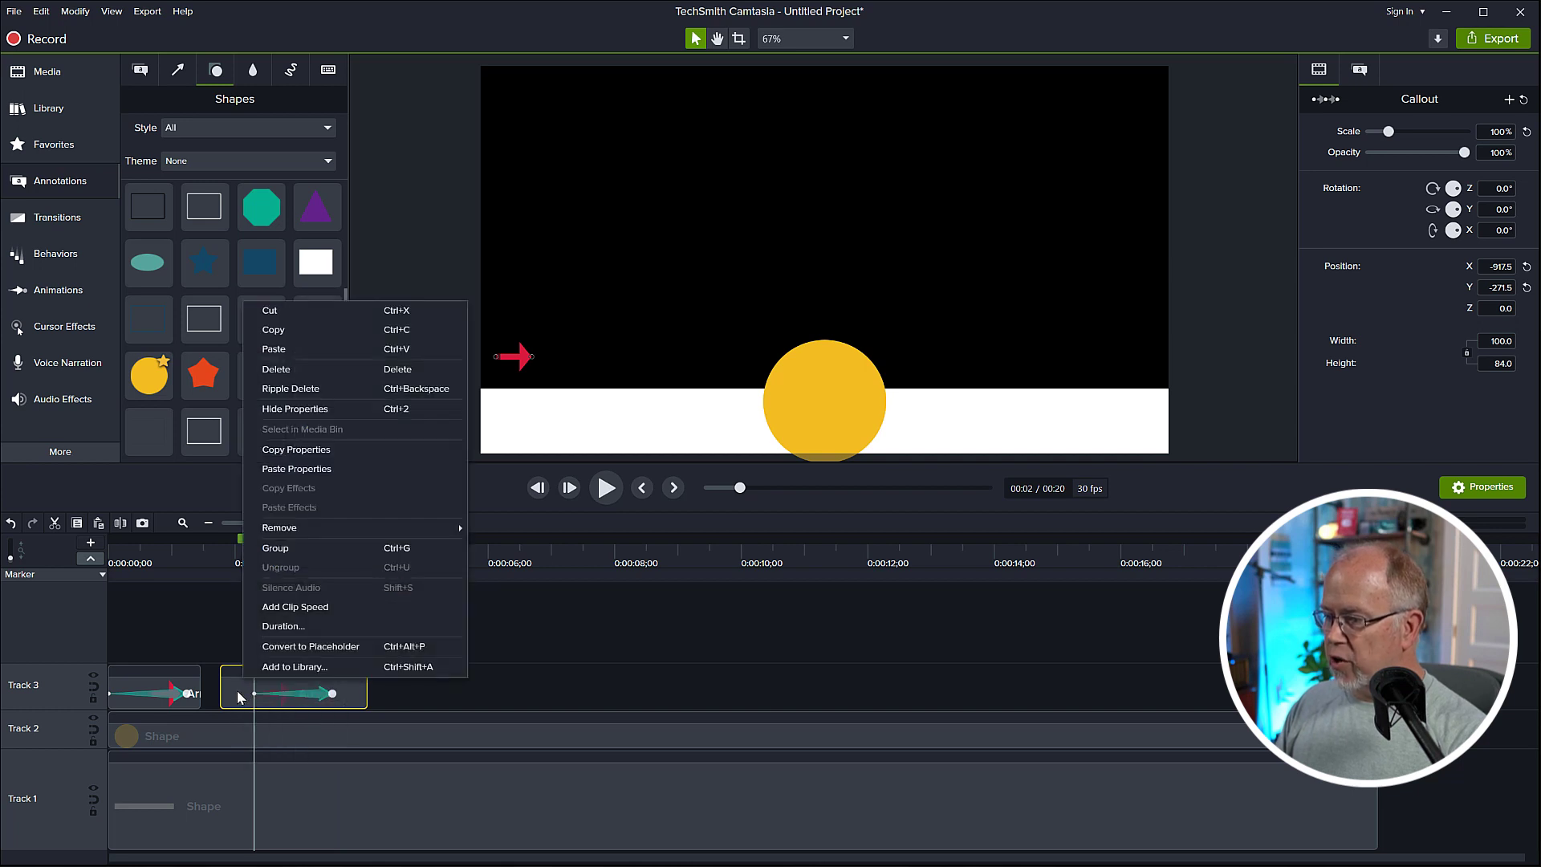
click(294, 469)
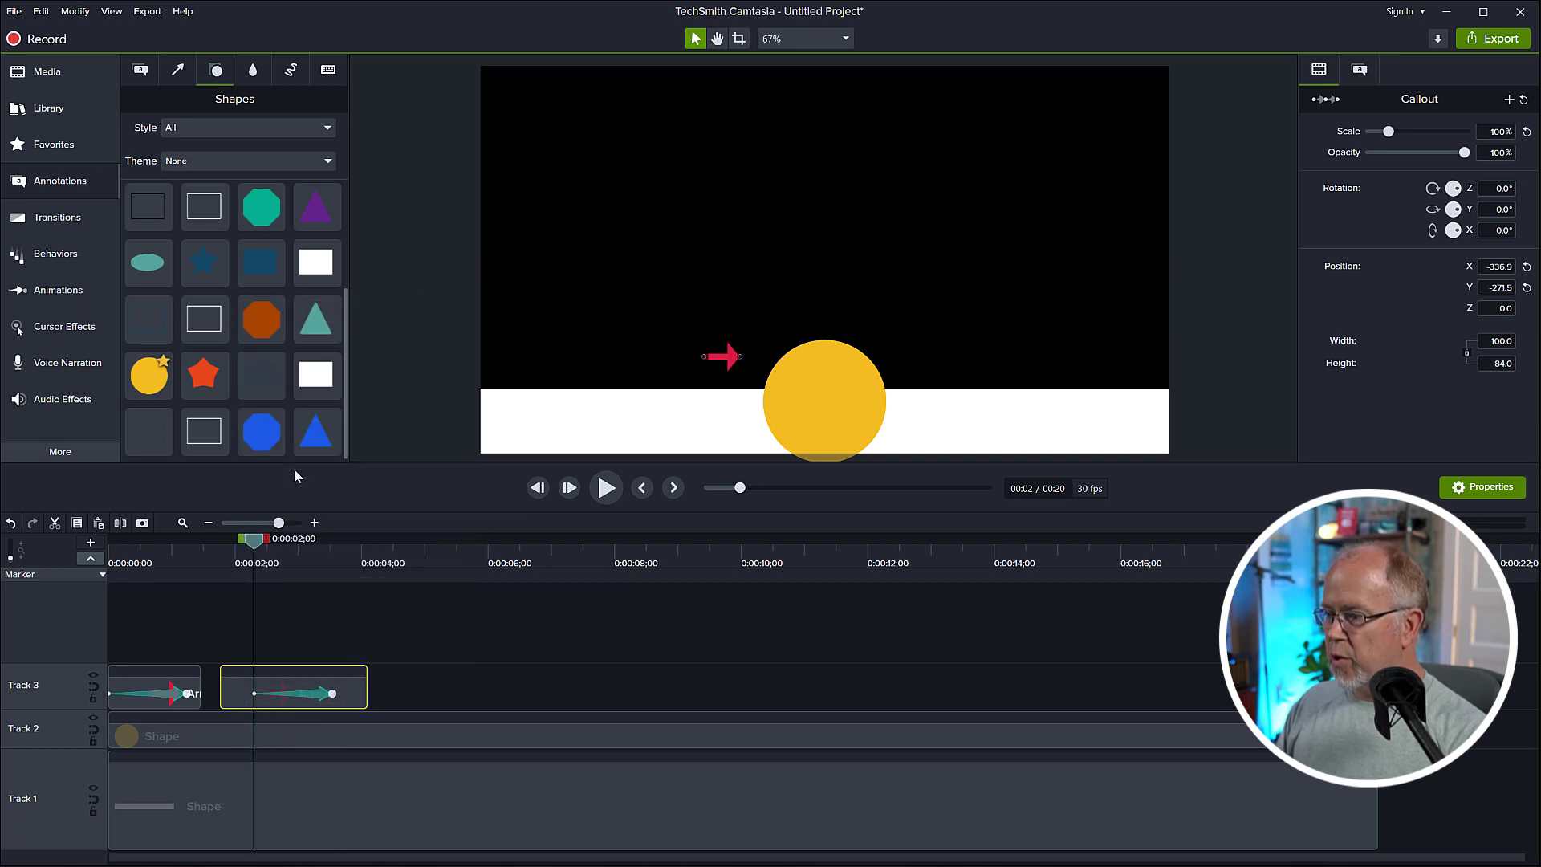
drag(258, 543, 245, 593)
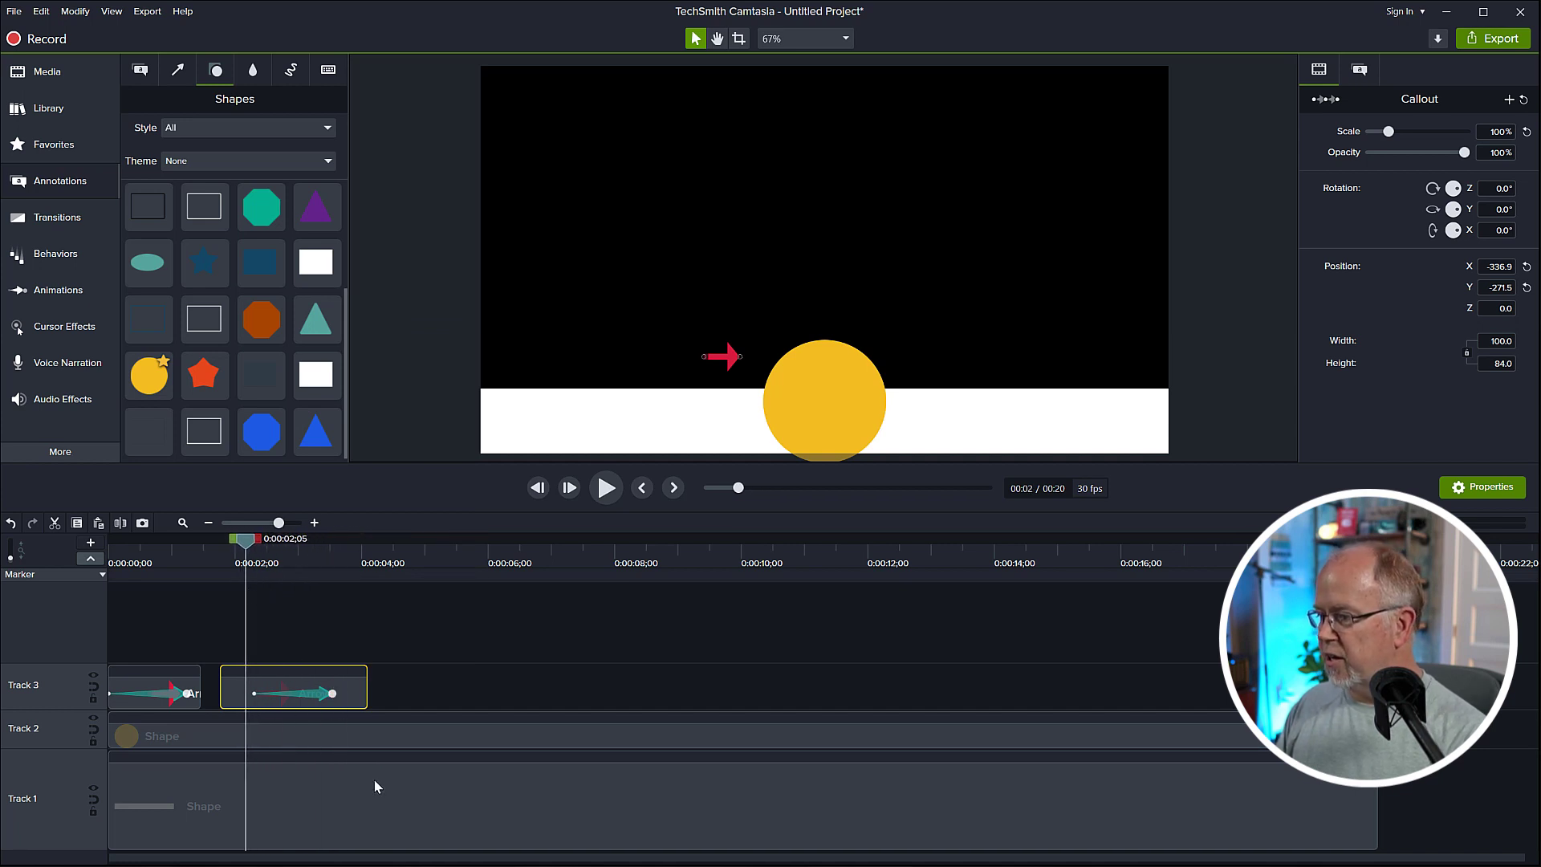
Delete the second arrow clip's animation and fit the clip against the first clip's end with a duration of 0:00:01;11
click(313, 696)
key(Delete)
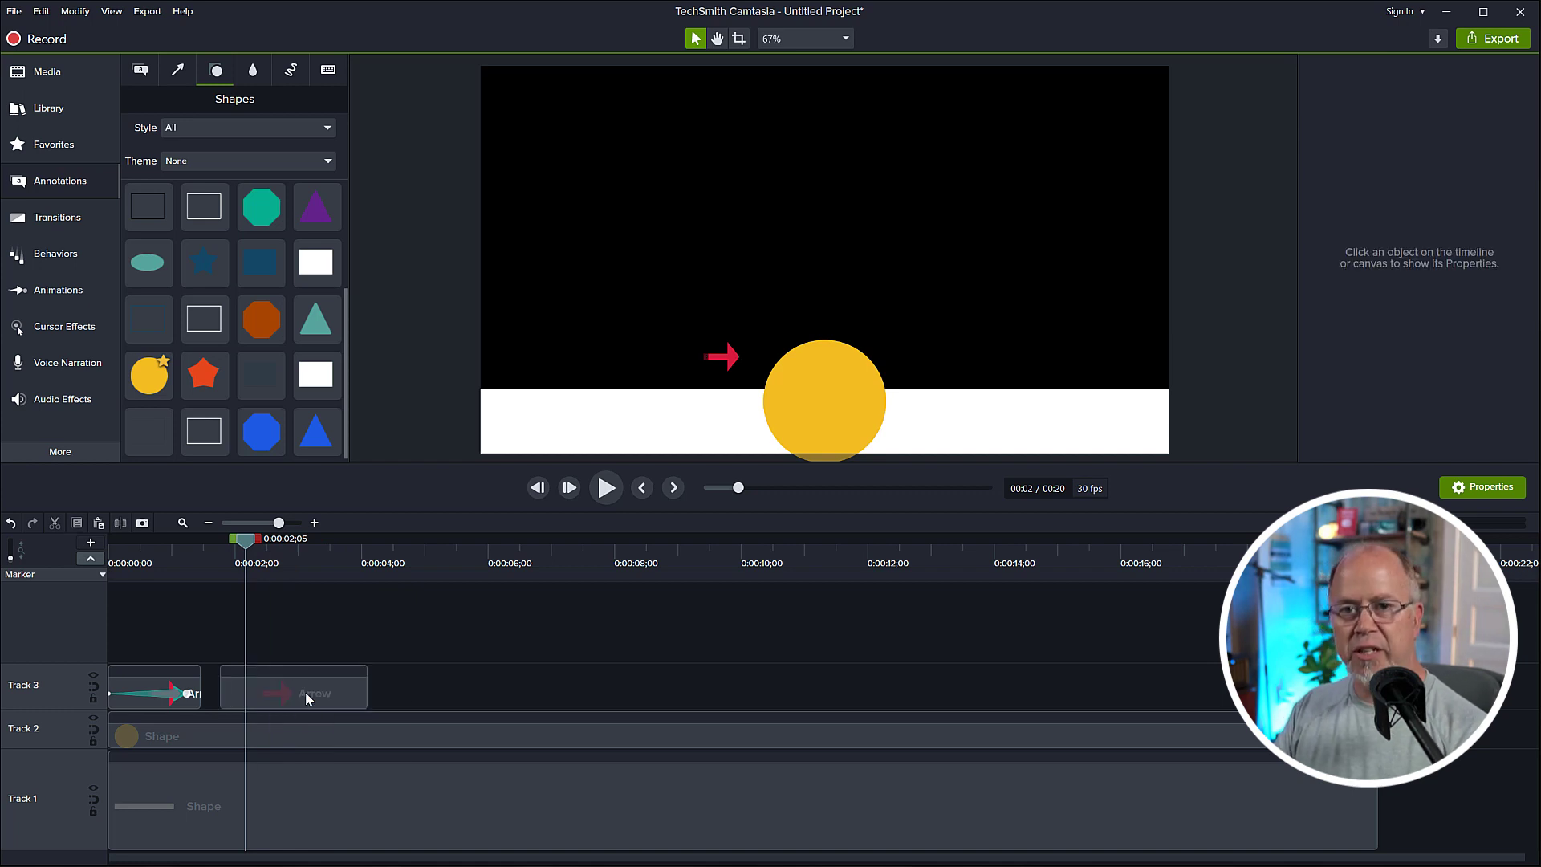
drag(292, 691, 199, 695)
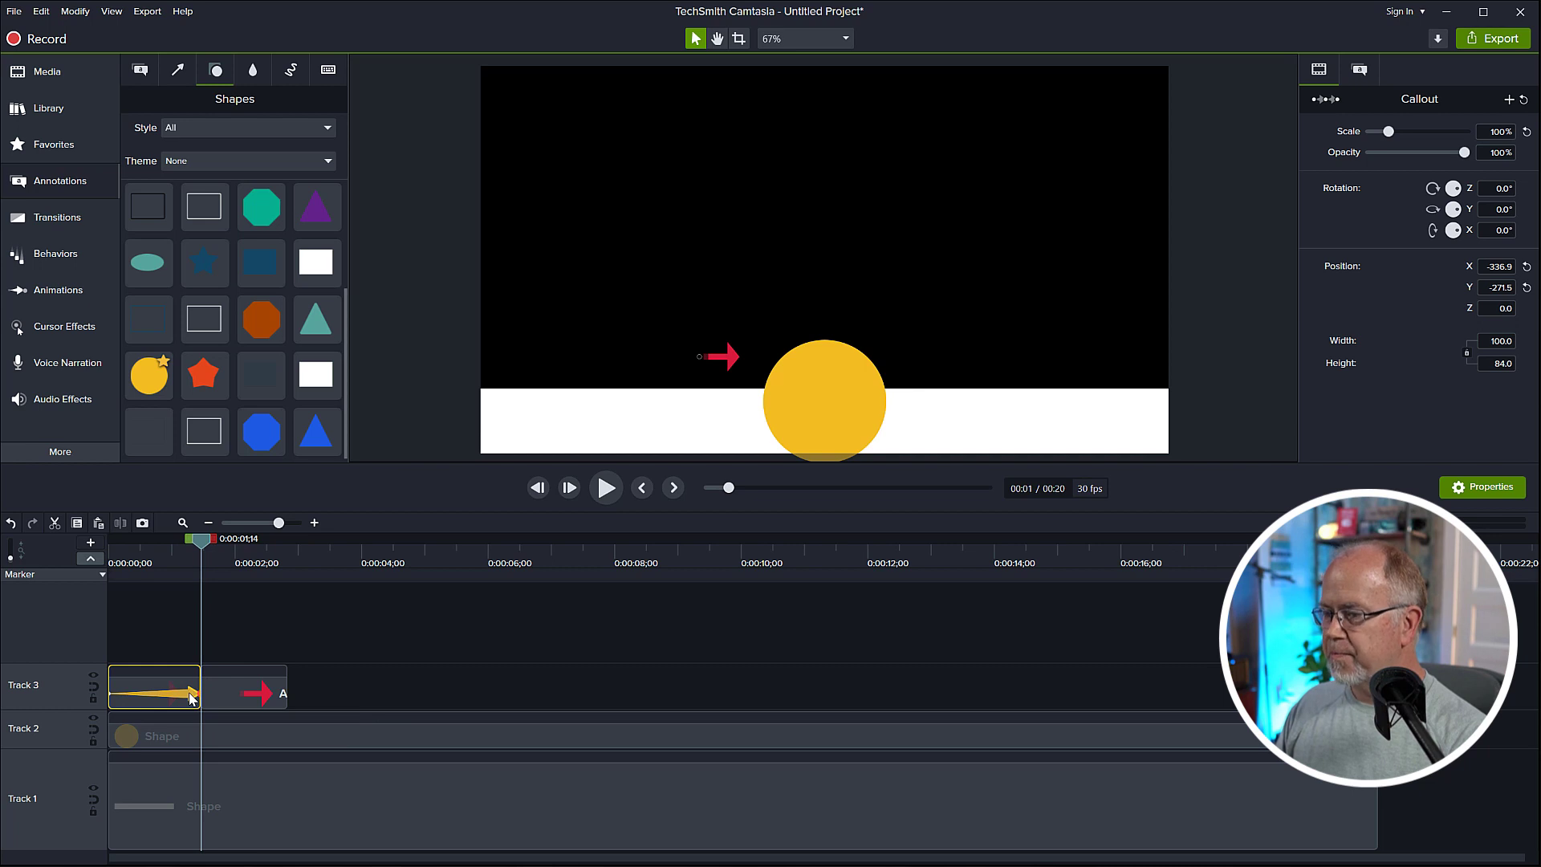
click(234, 693)
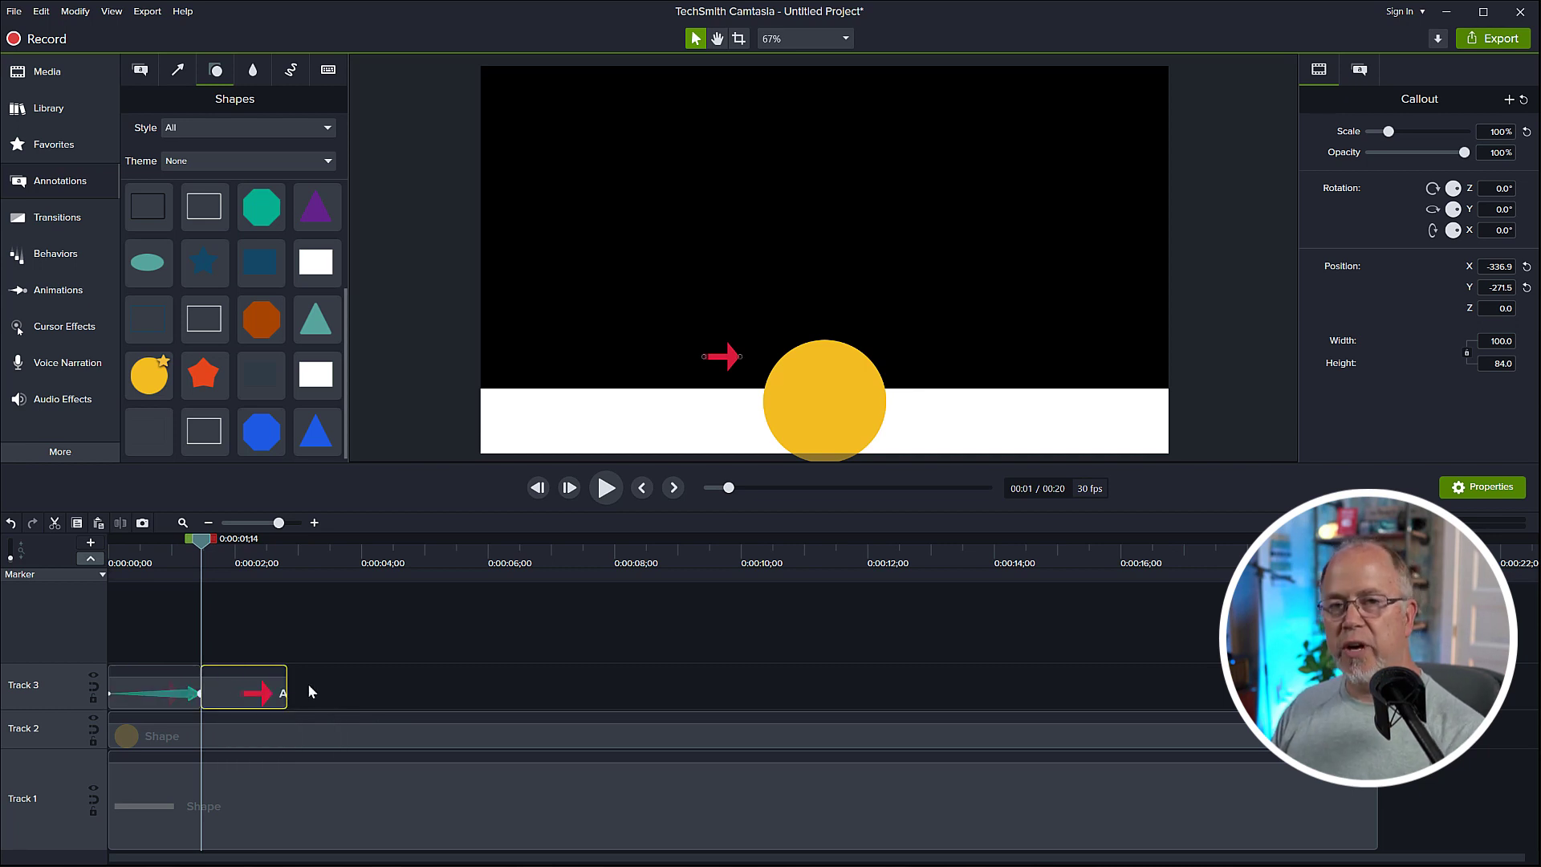
Play back the arrow movement from the start of the timeline through the second arrow clip
drag(203, 548, 109, 554)
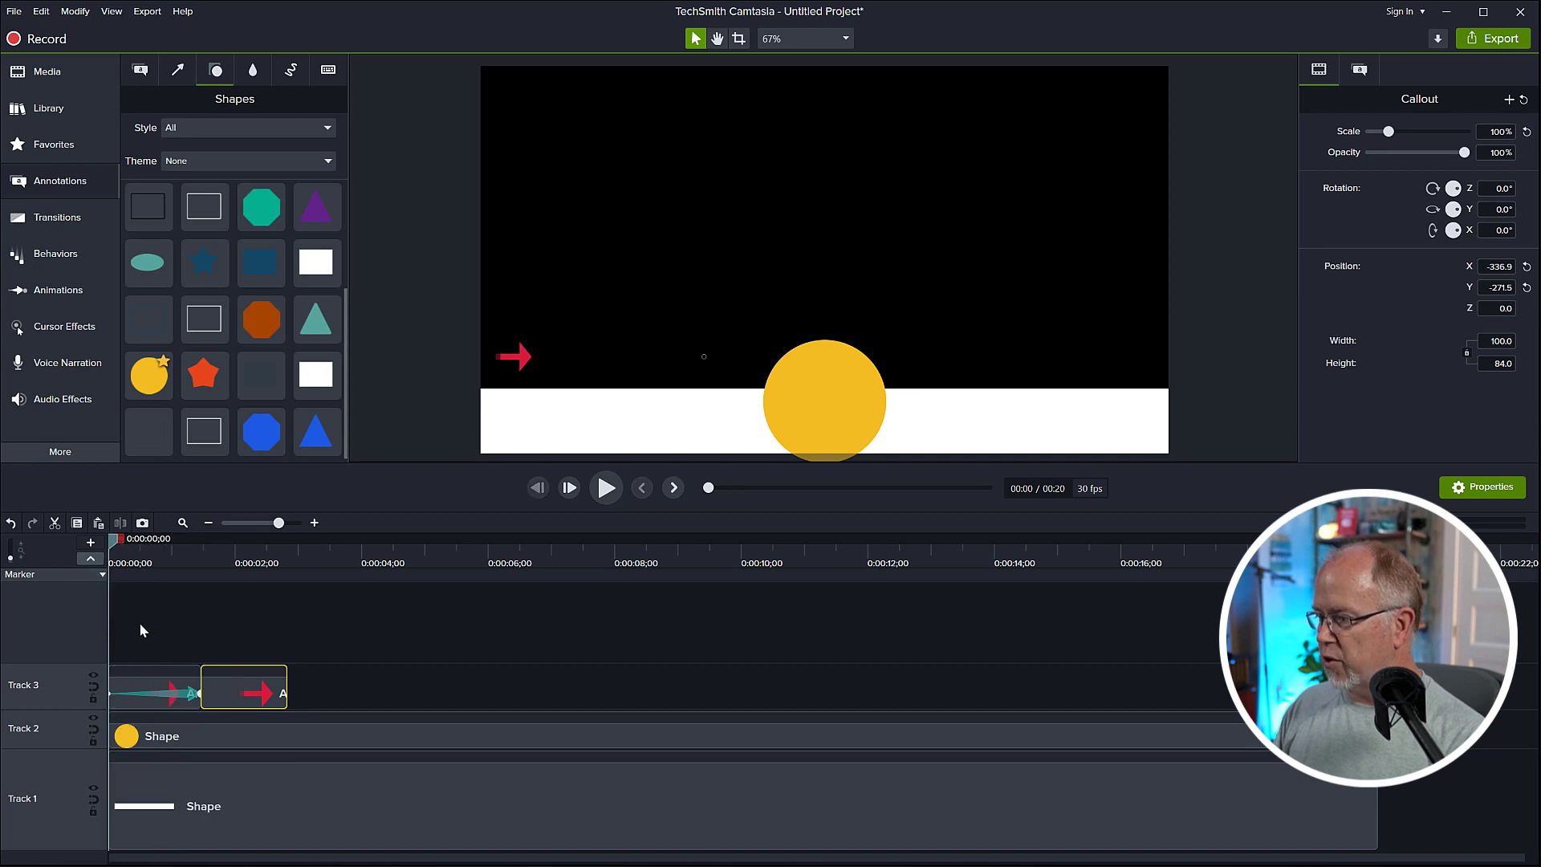
key(space)
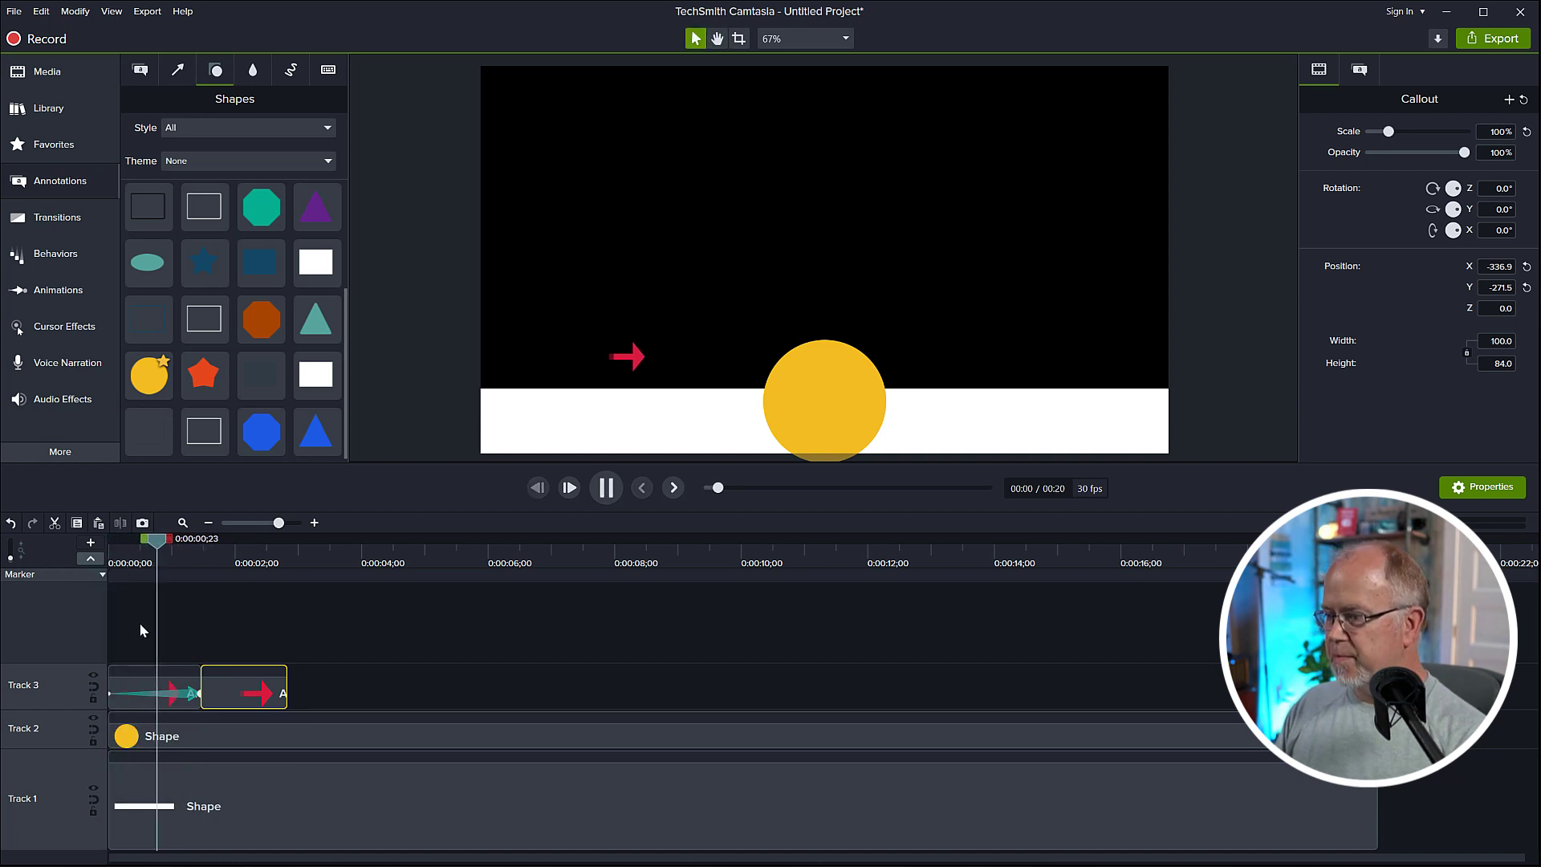
key(space)
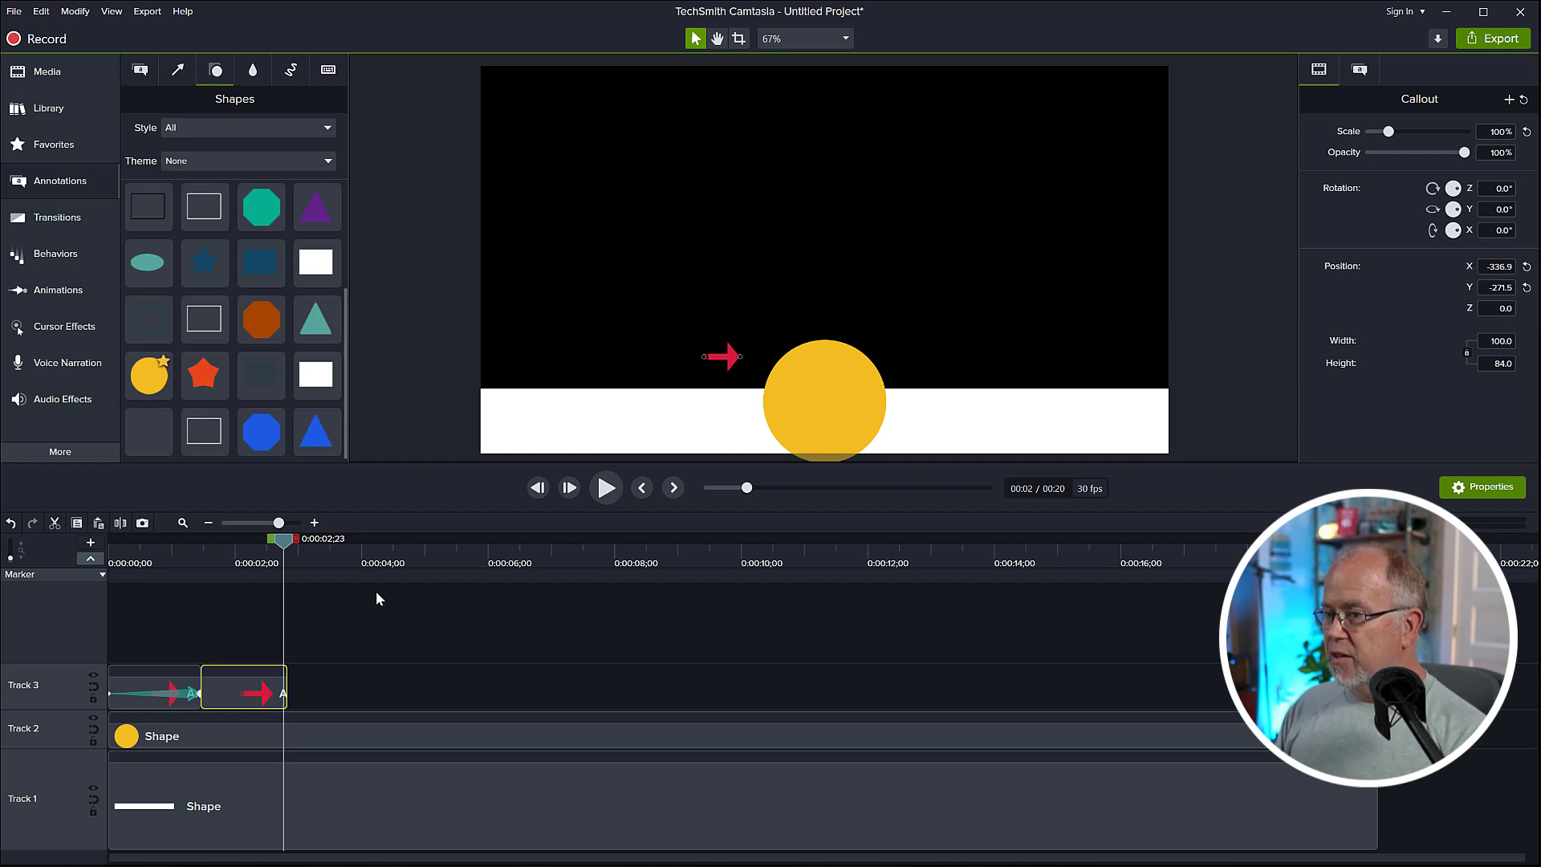
Add a yellow circle spanning the second arrow clip on a new track, resized to 57 × 71 at about X -358, Y -80
drag(151, 378, 202, 647)
drag(513, 634, 294, 658)
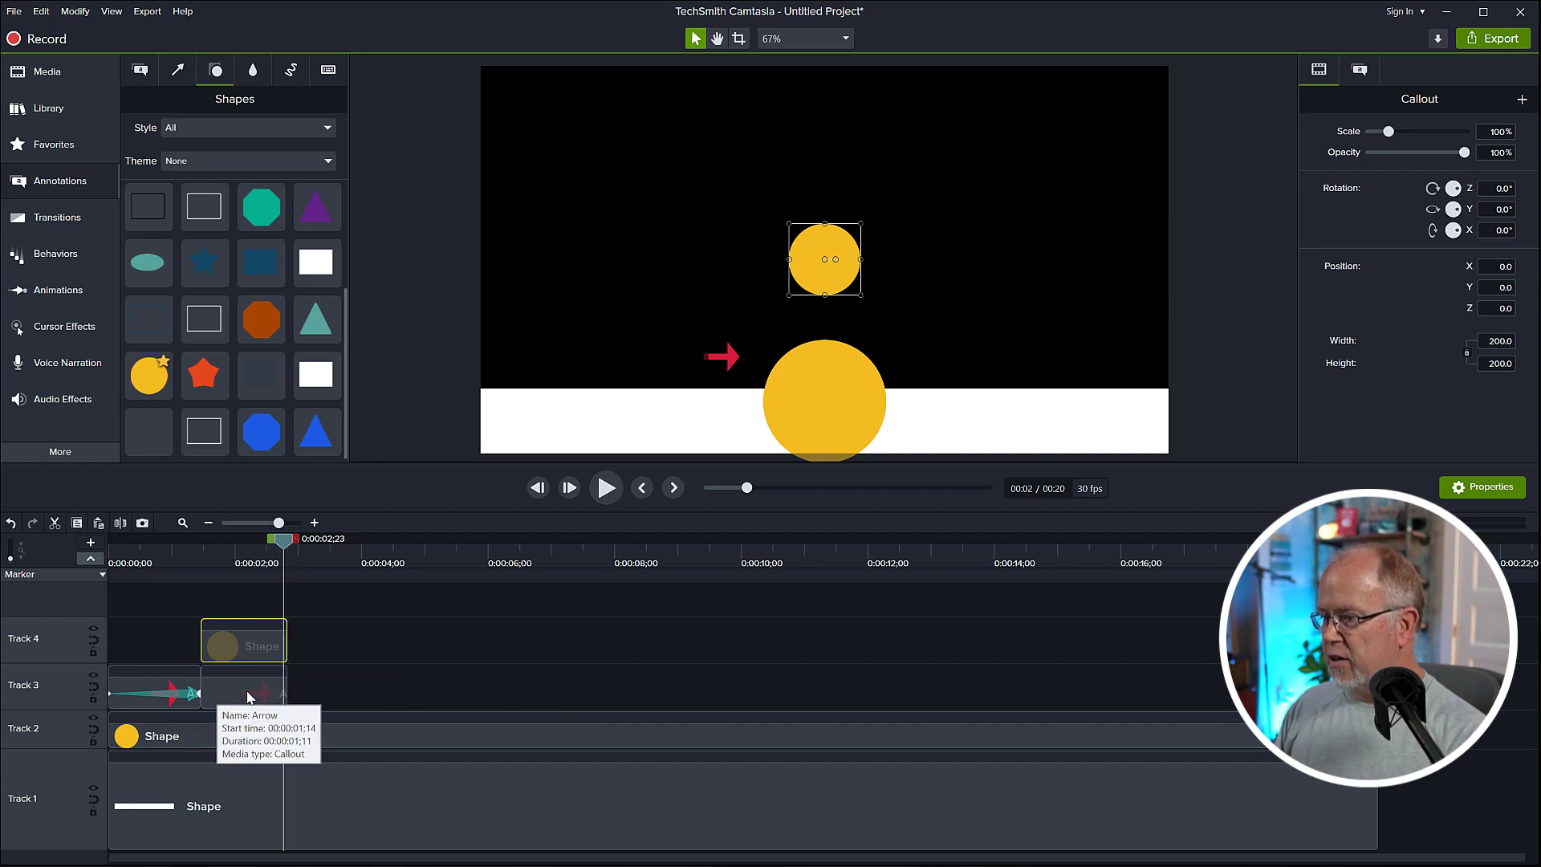
drag(861, 225, 692, 295)
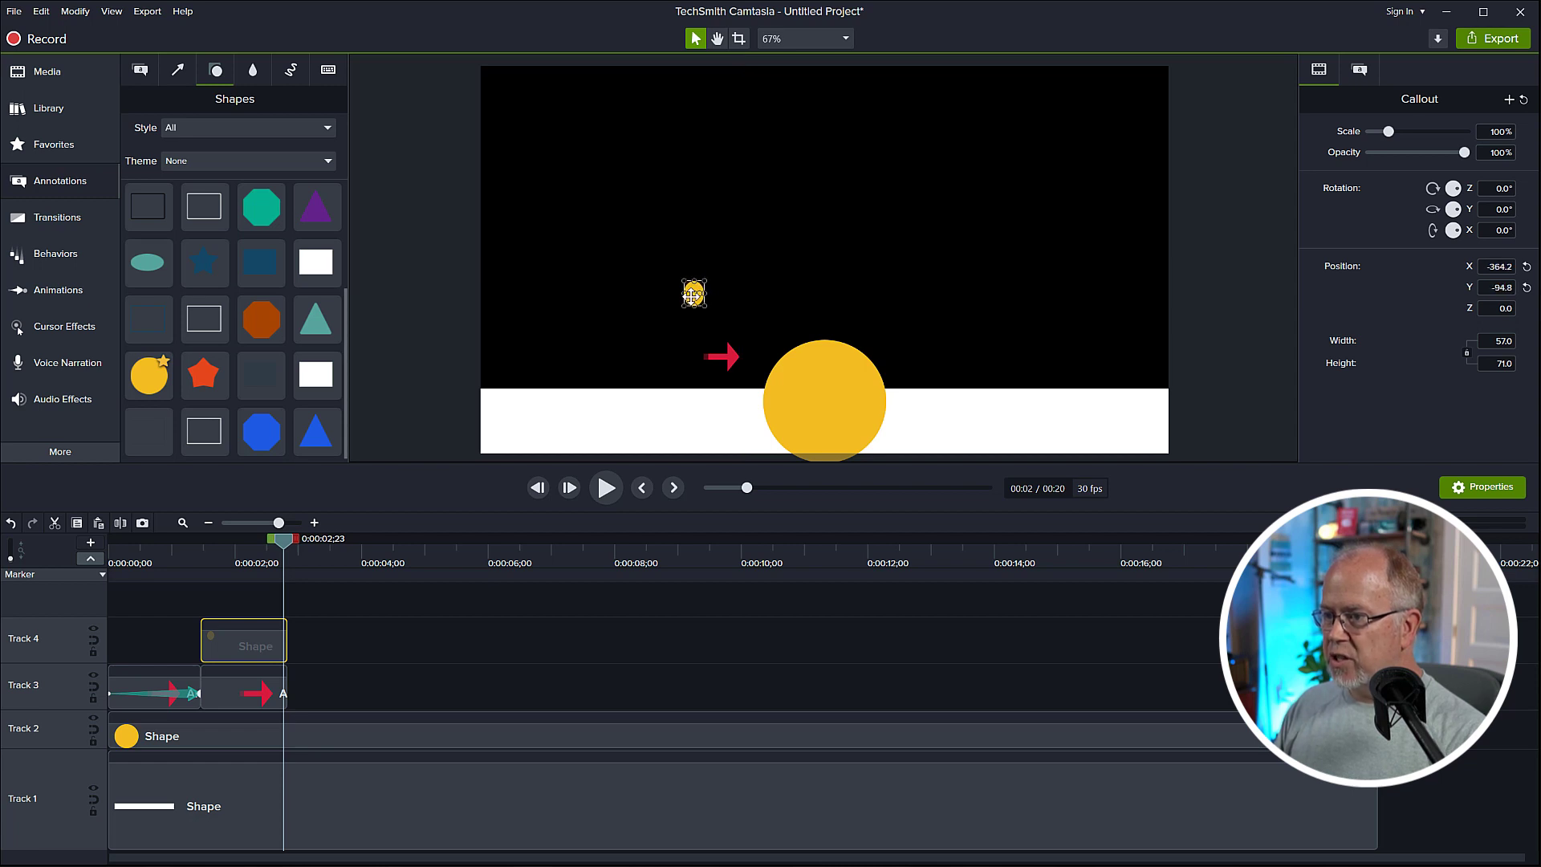
drag(692, 295, 692, 290)
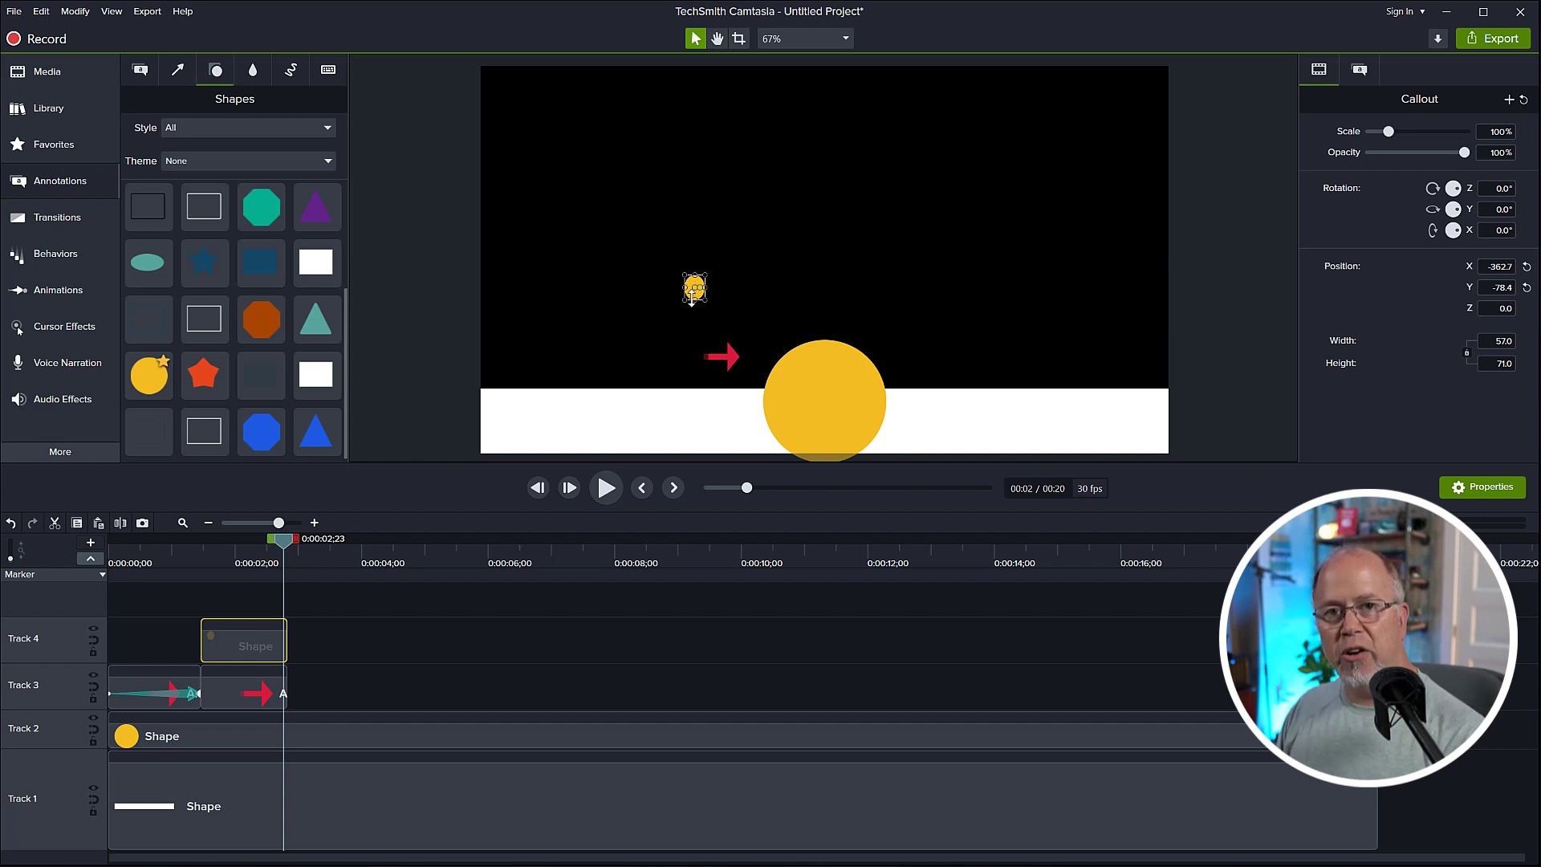
drag(689, 292, 692, 292)
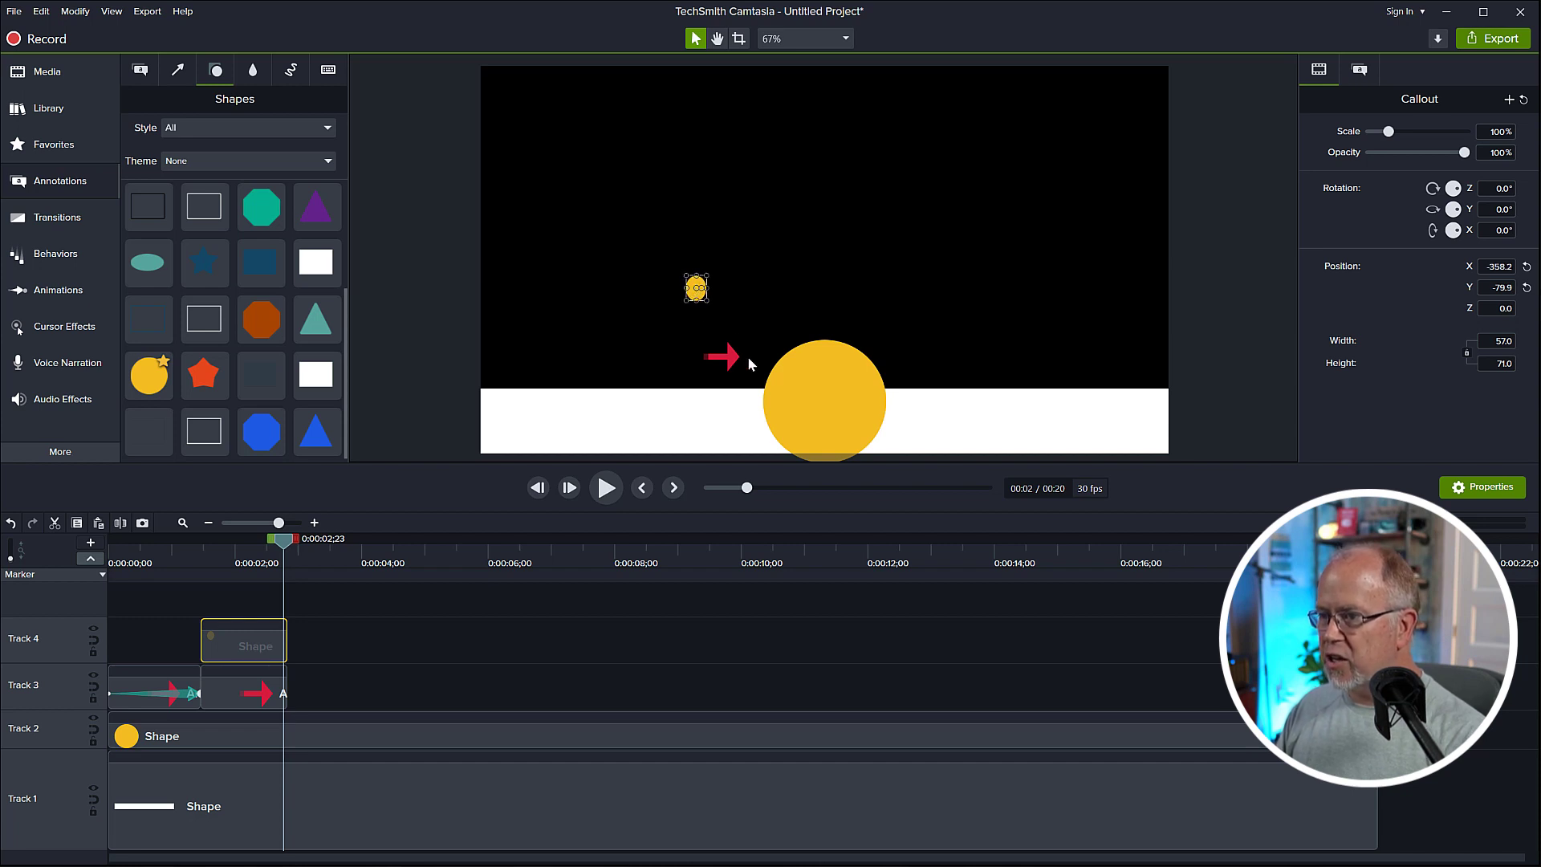
Group the small yellow circle clip with the second arrow clip below it
click(321, 695)
drag(321, 691, 261, 652)
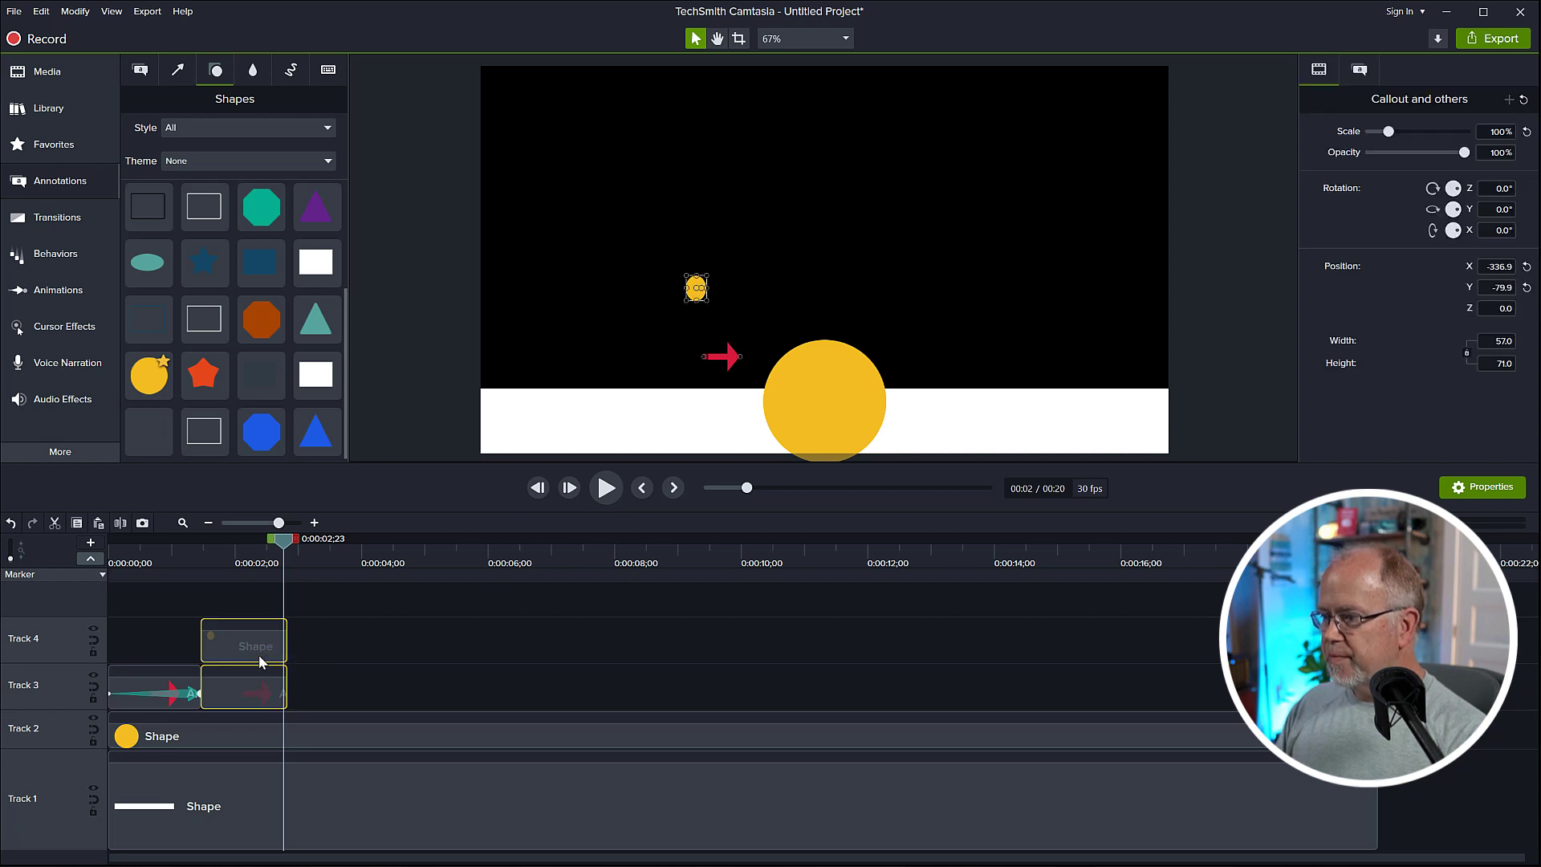
right_click(258, 653)
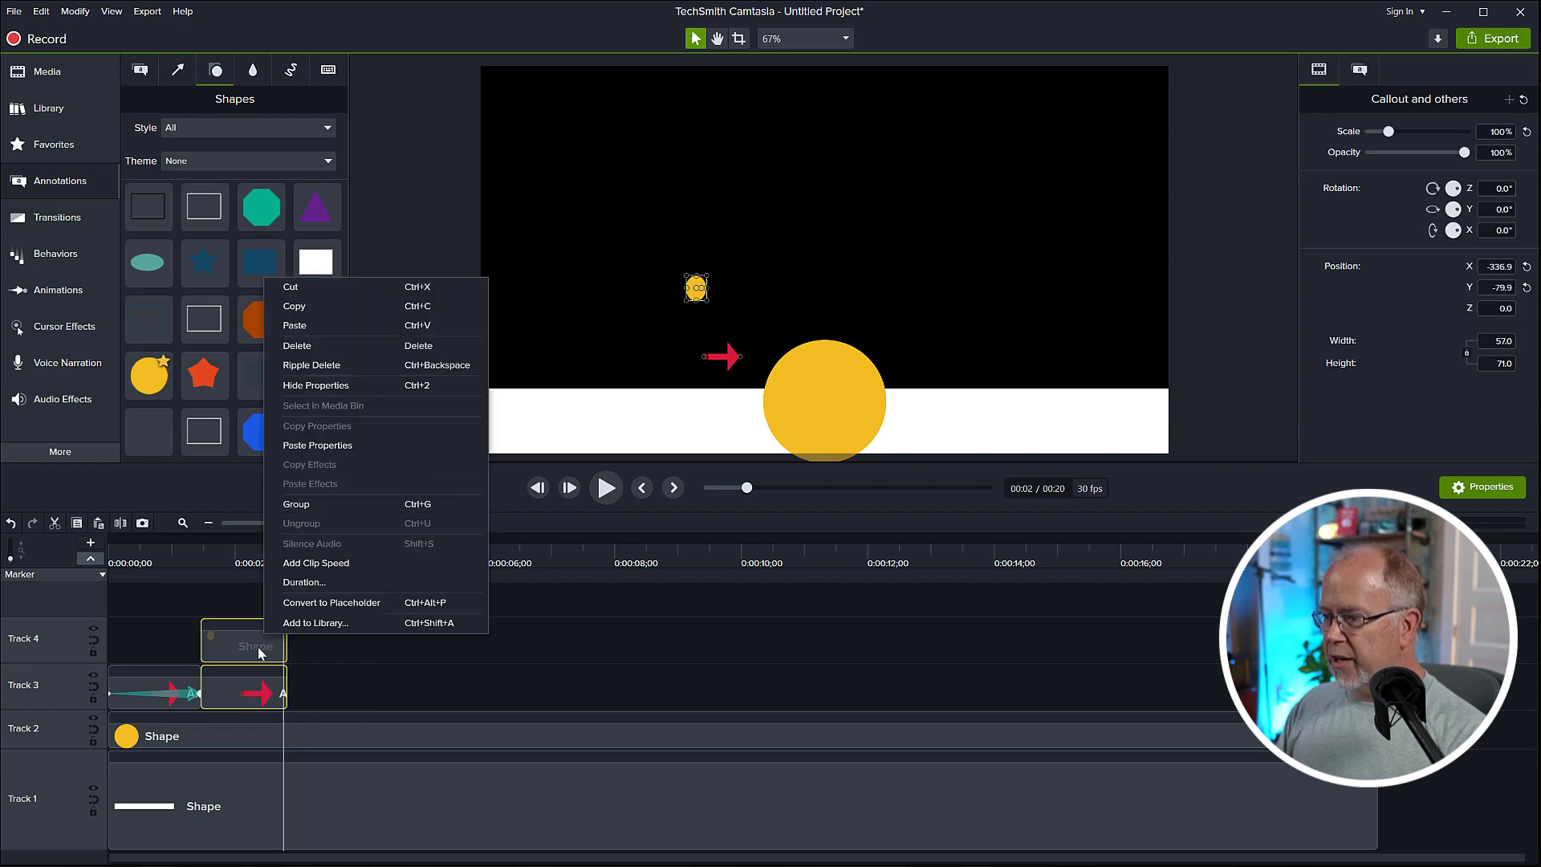
click(315, 502)
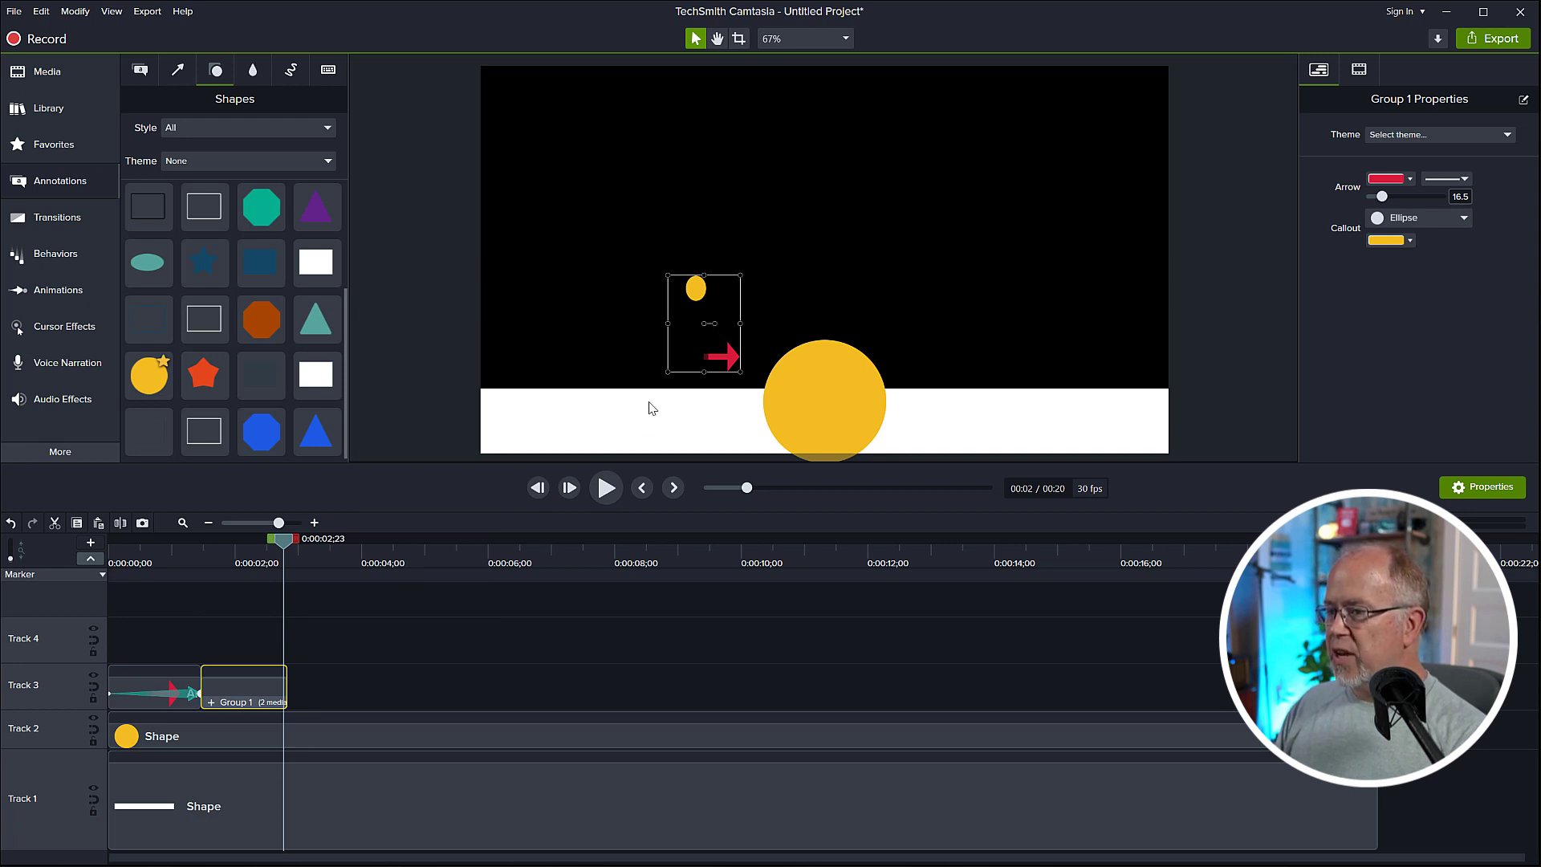
Open the new group, delete the small yellow circle inside it, and return to the main timeline
click(212, 703)
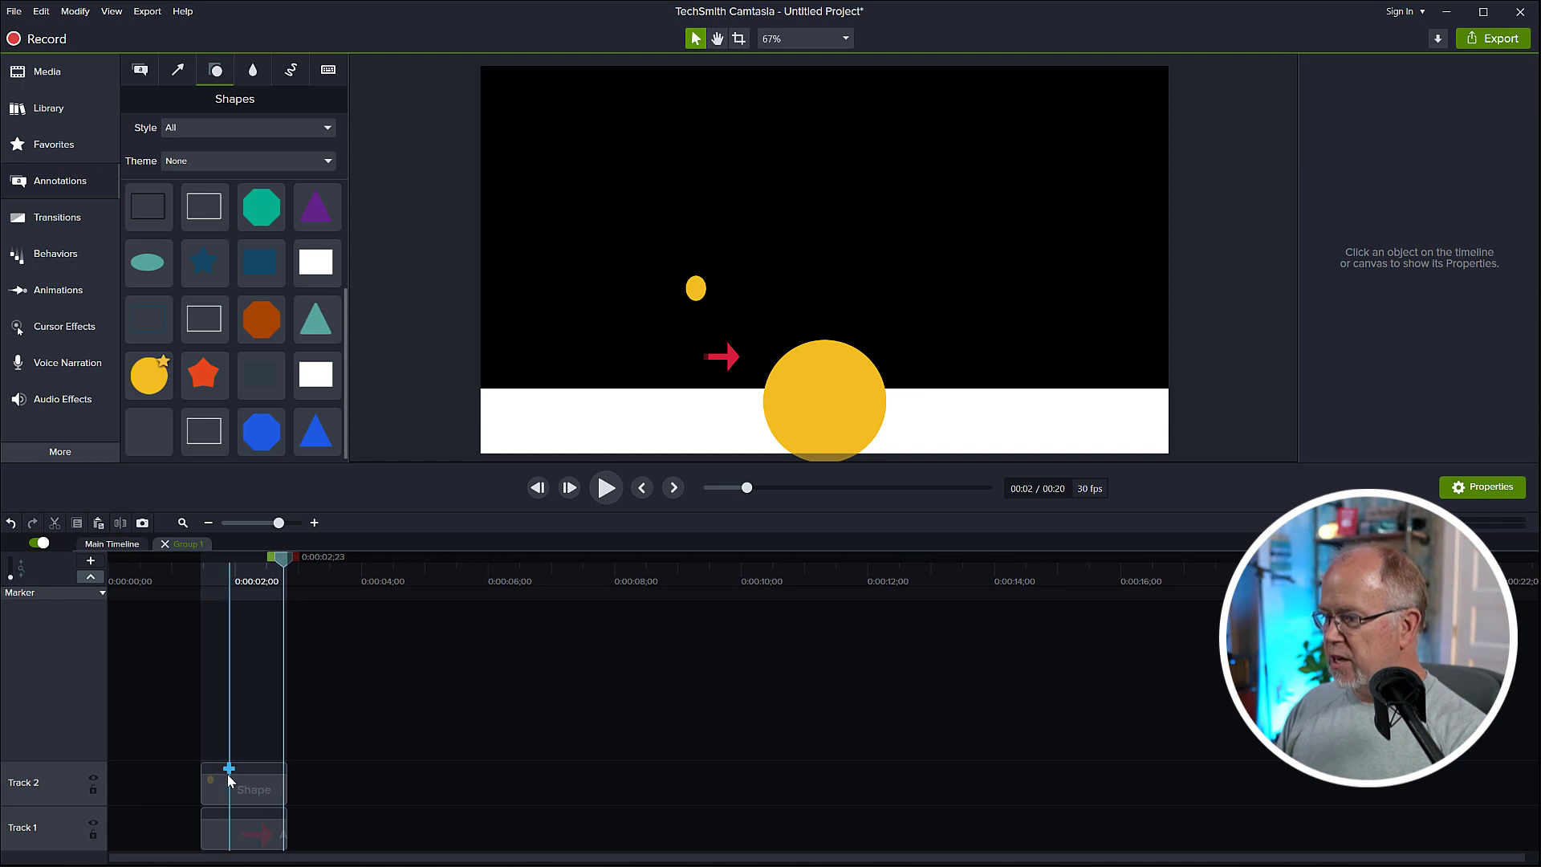
click(240, 795)
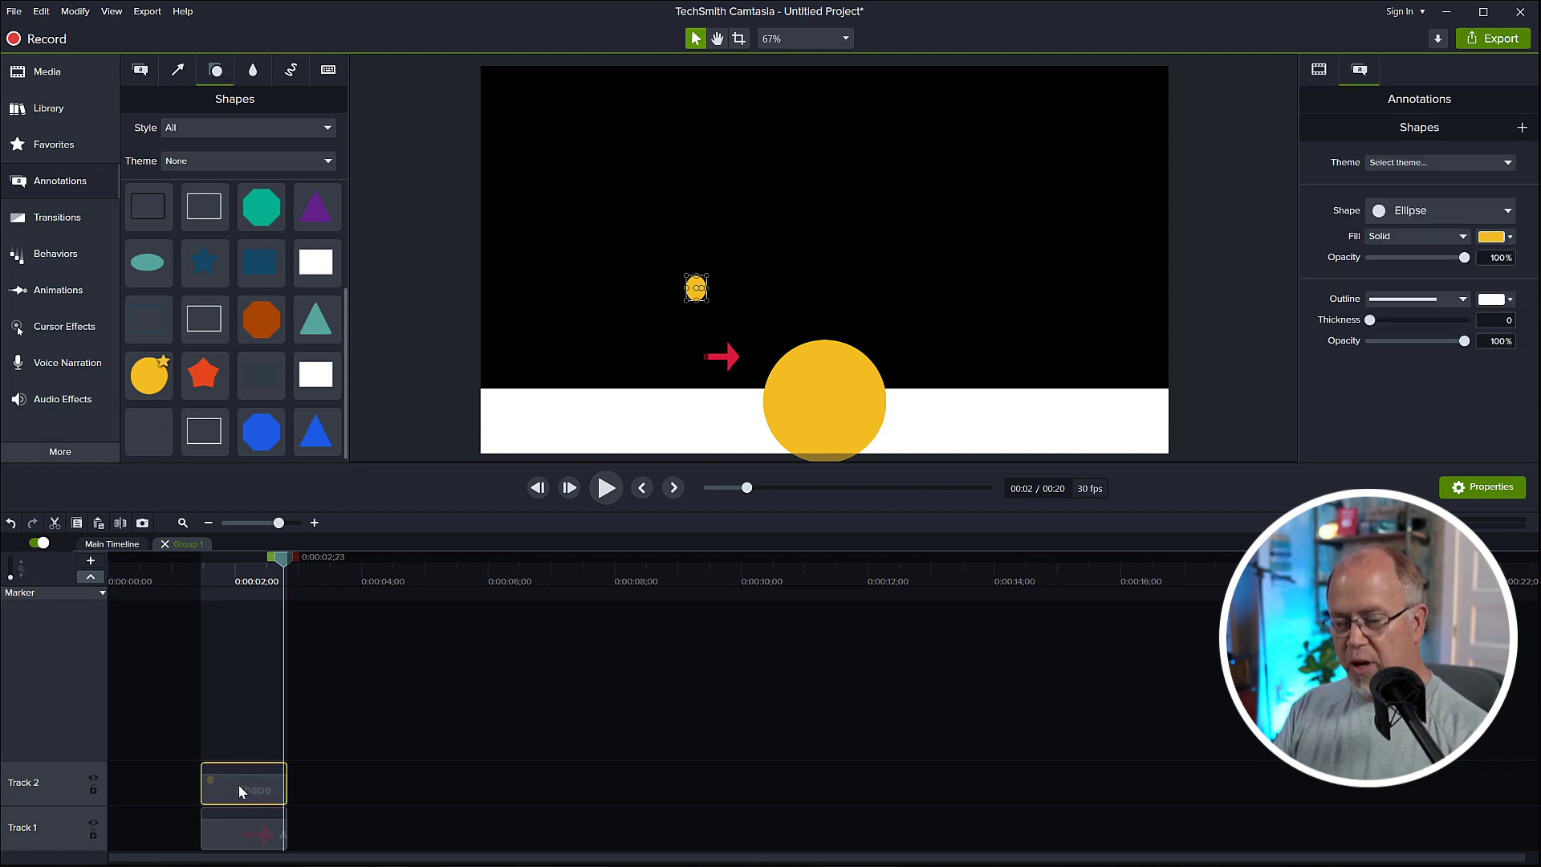
key(Delete)
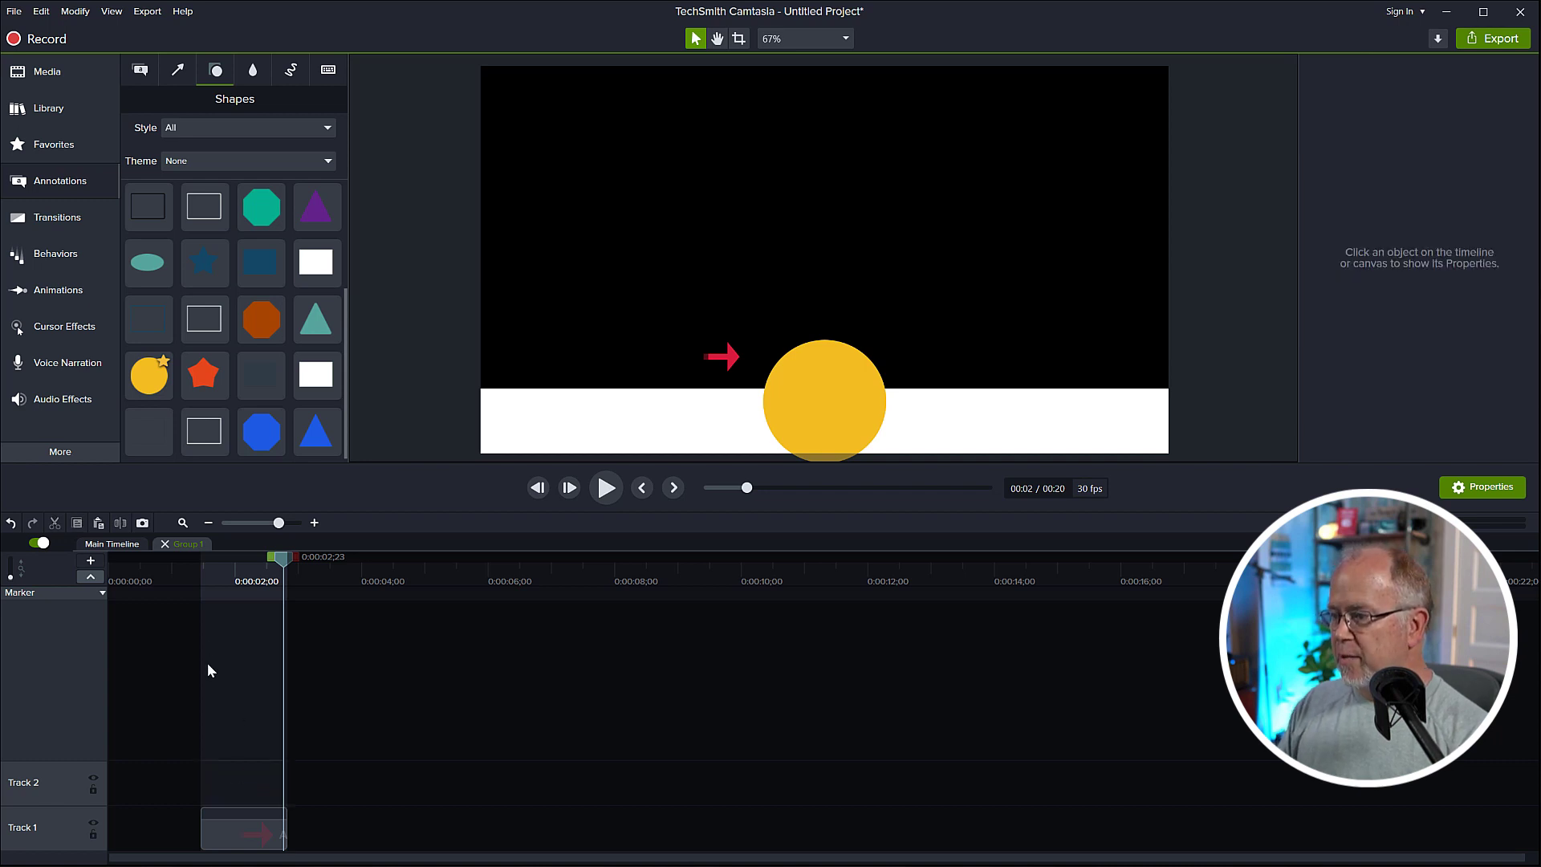
click(165, 544)
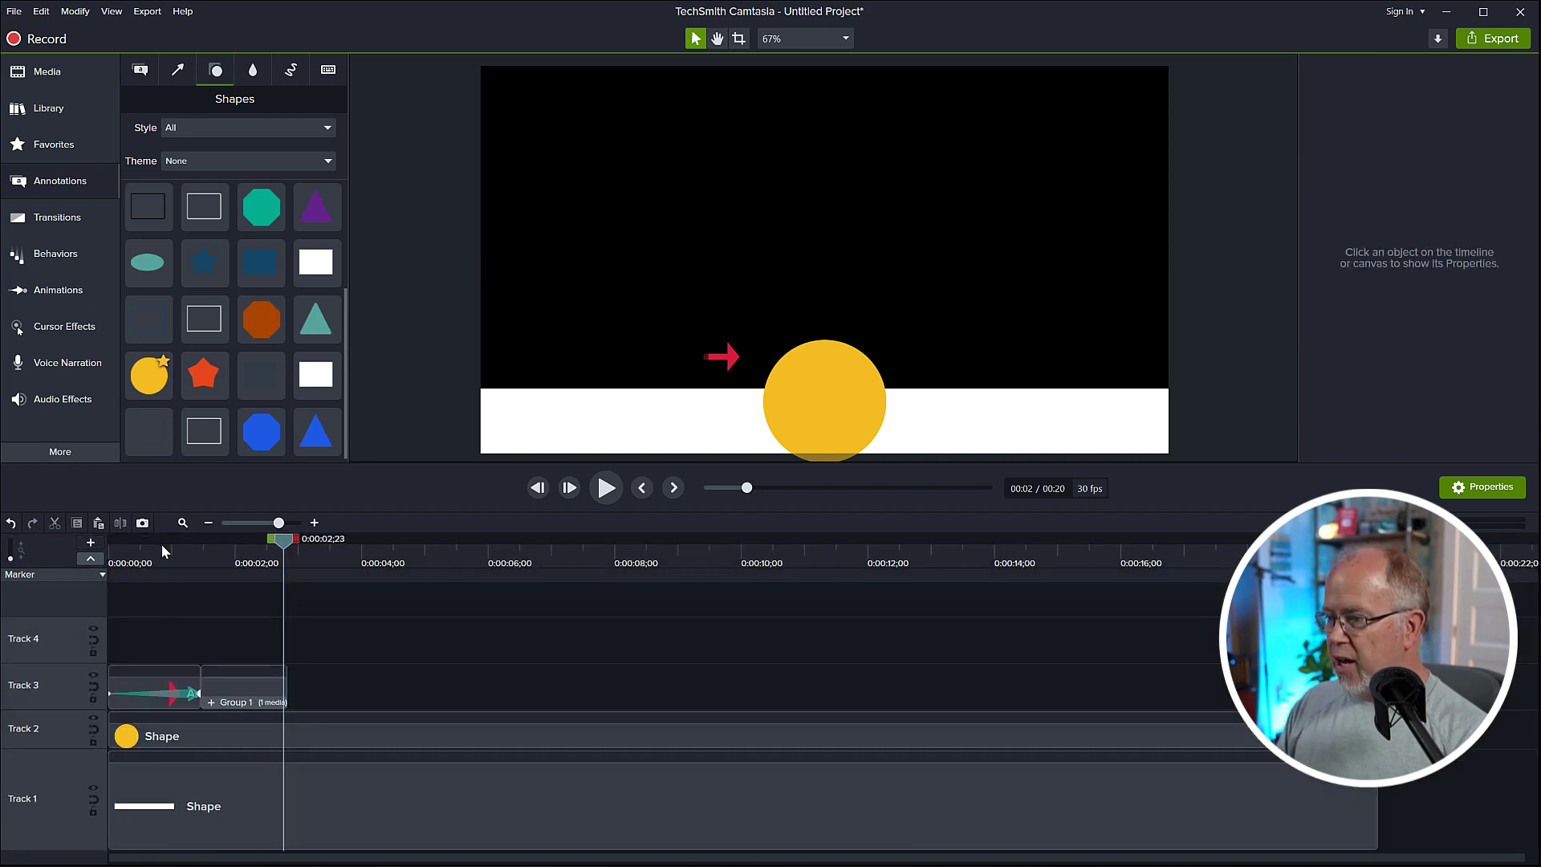
Add a Custom animation ending at 0:00:02;14 to the group clip, rotating the group so the arrow points diagonally up to the right
click(252, 689)
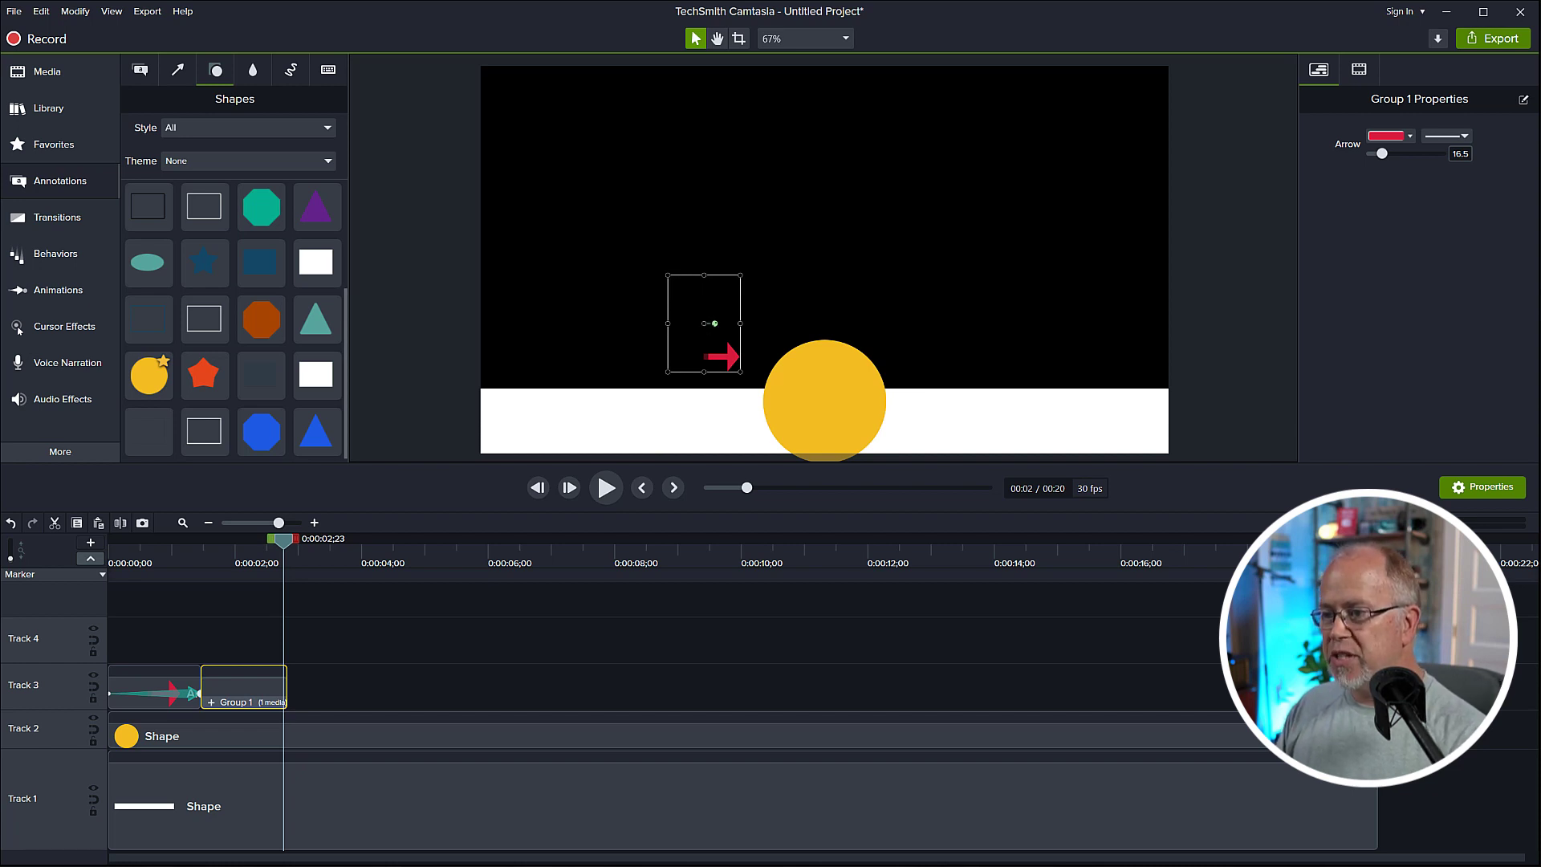
drag(714, 323, 718, 322)
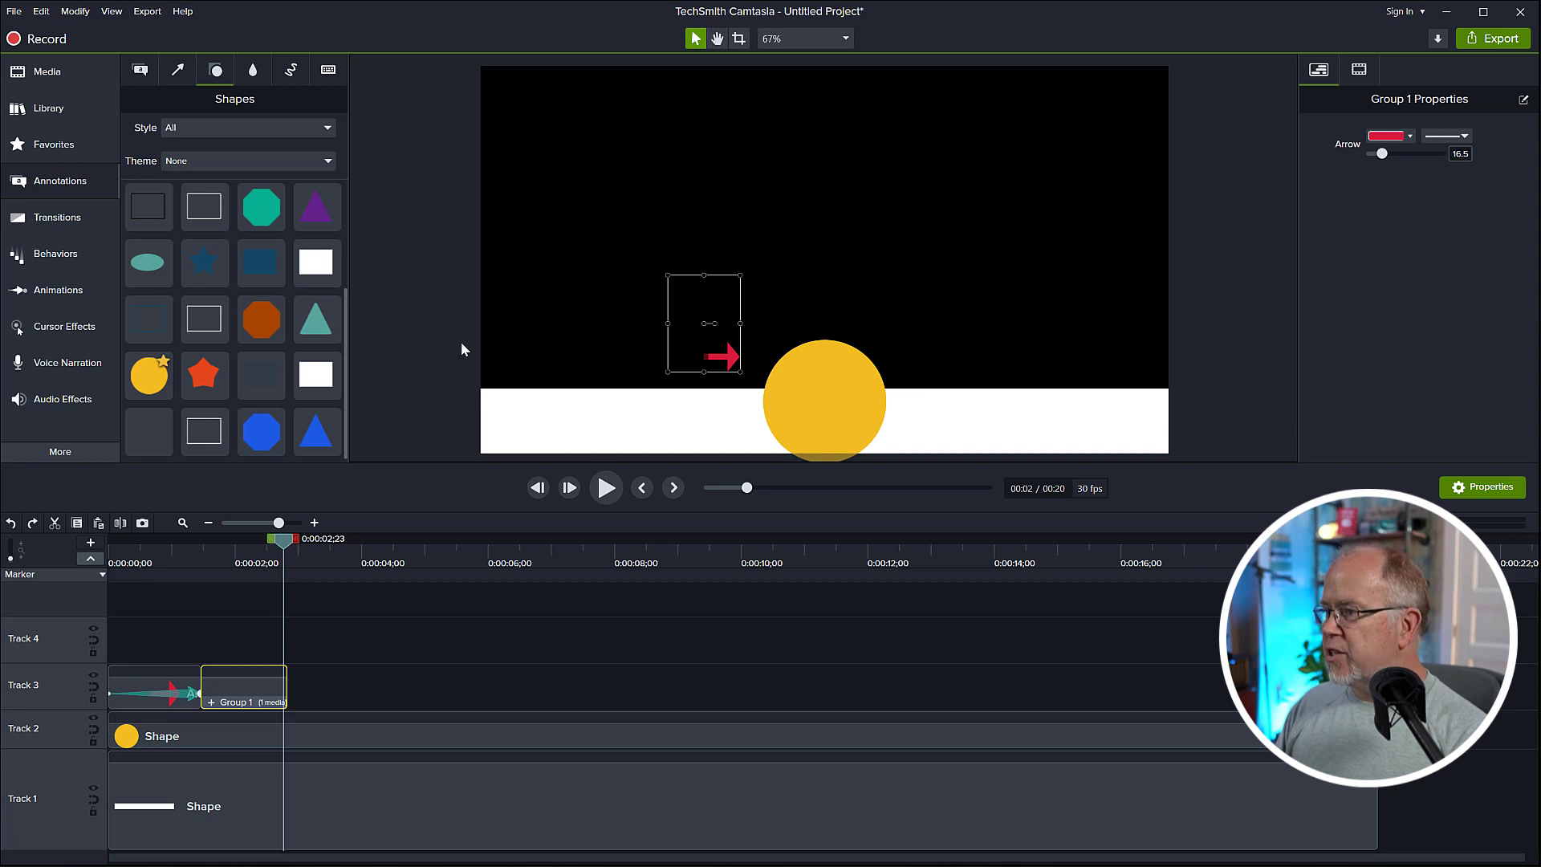
click(52, 293)
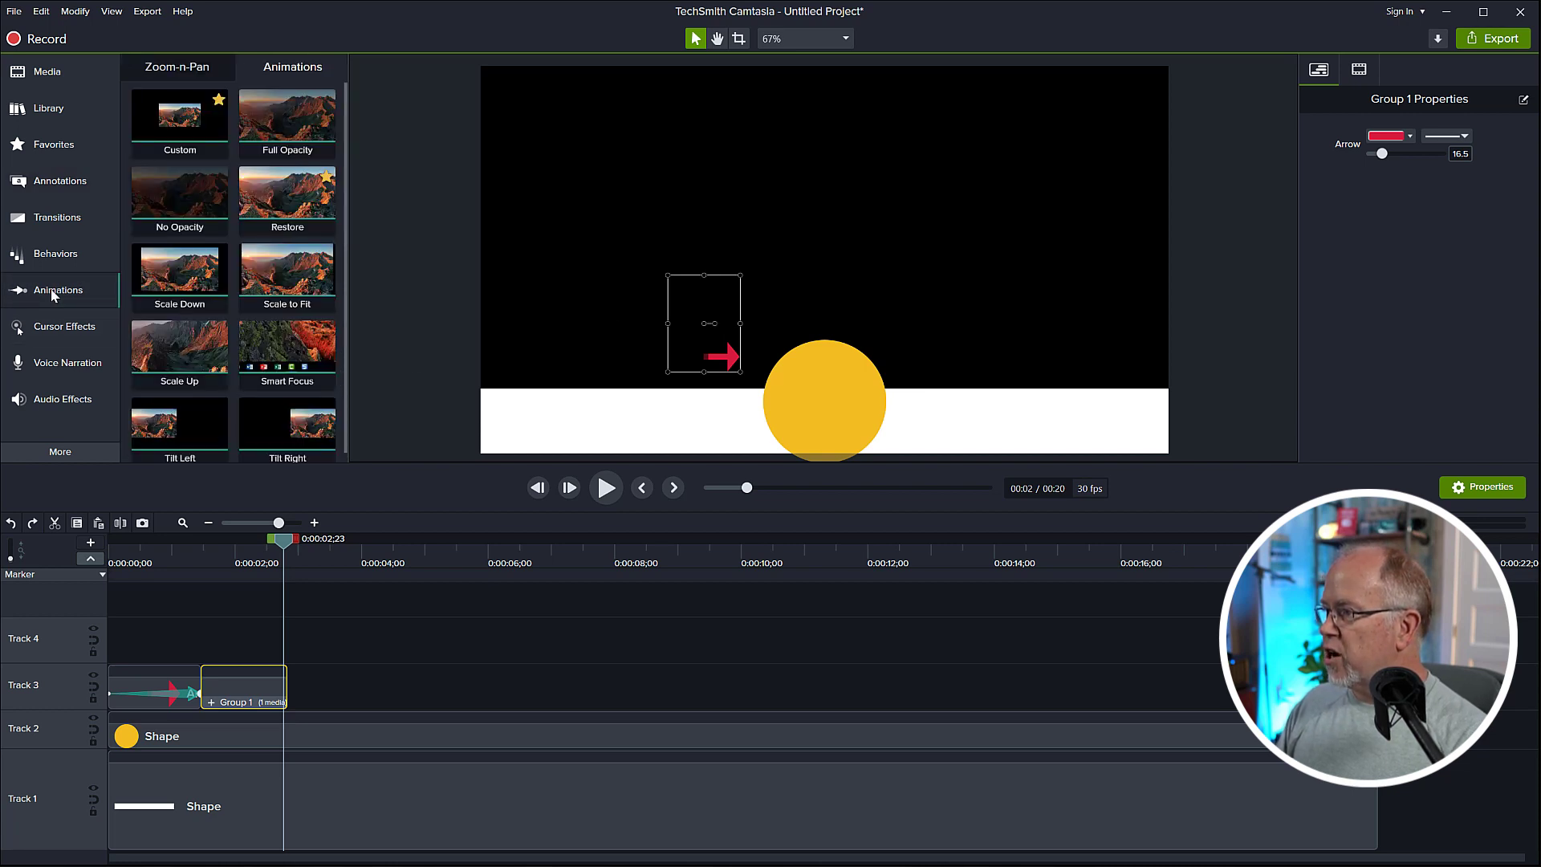
drag(180, 120, 262, 692)
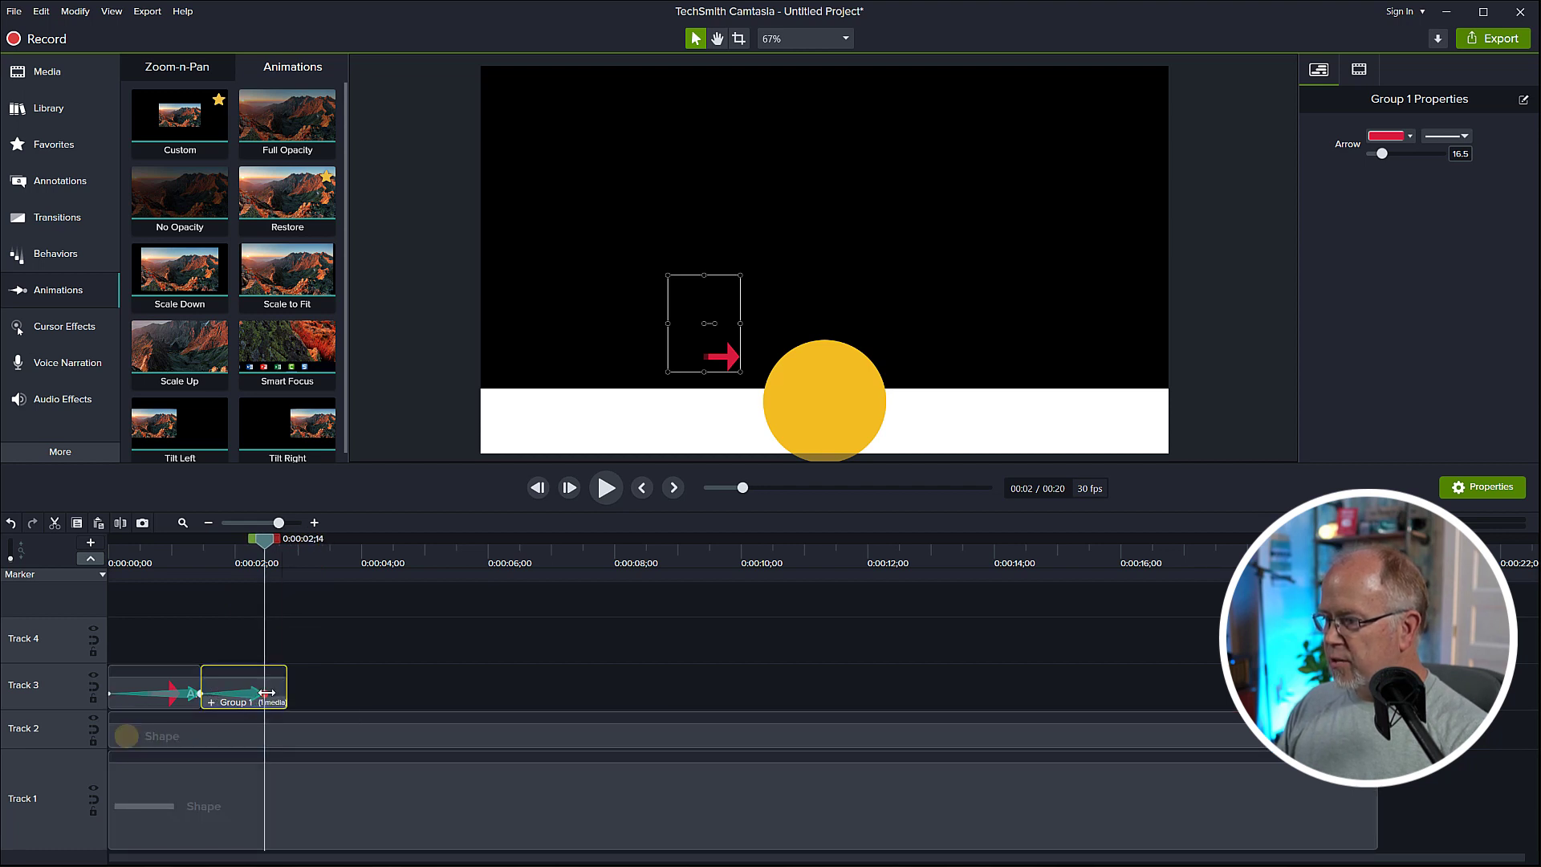
click(265, 692)
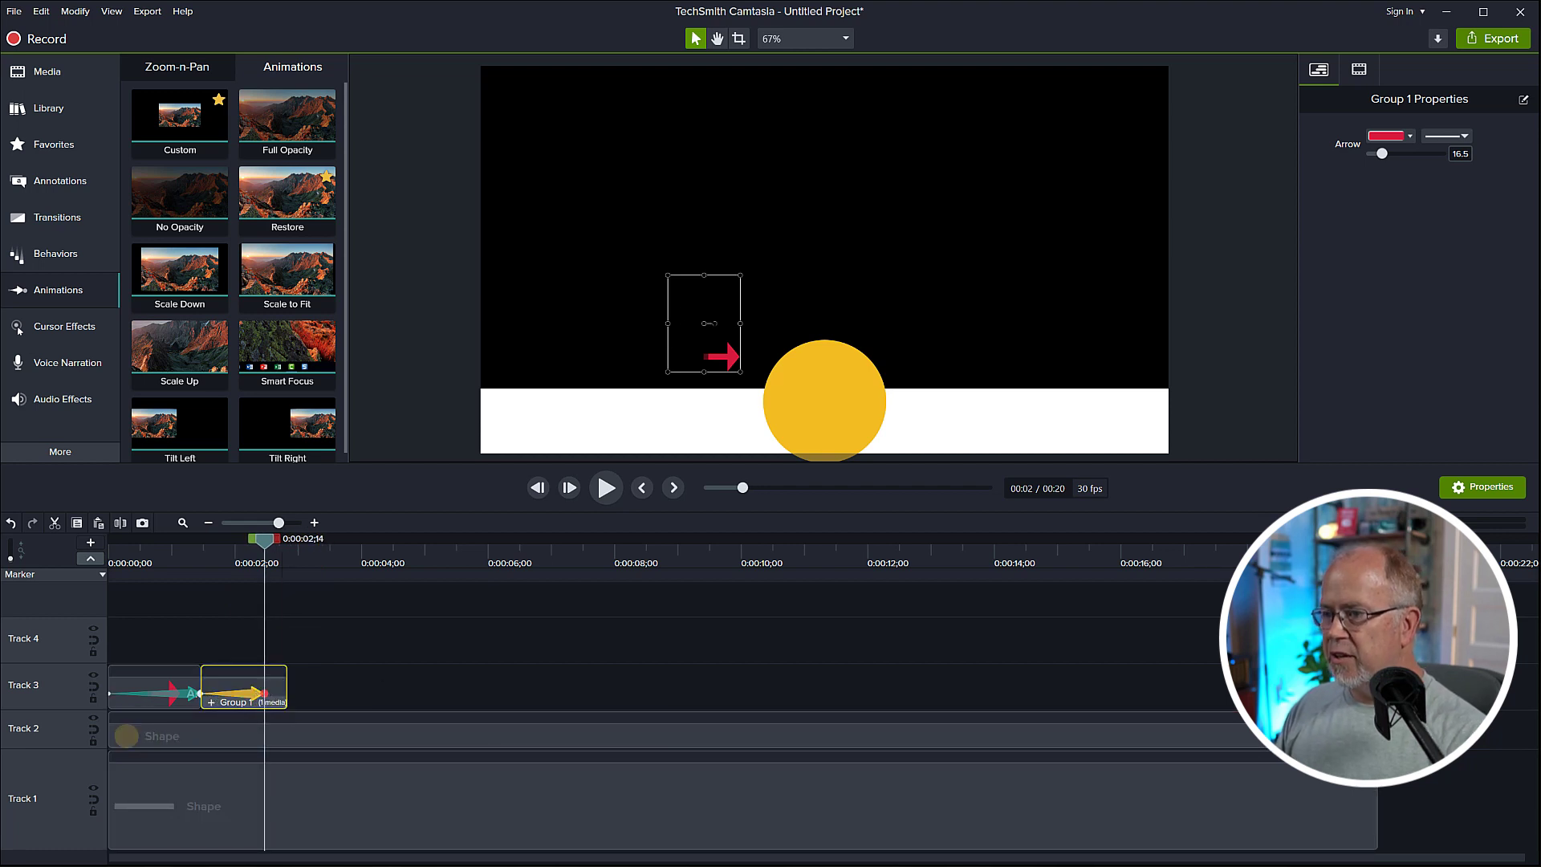
drag(714, 323, 711, 317)
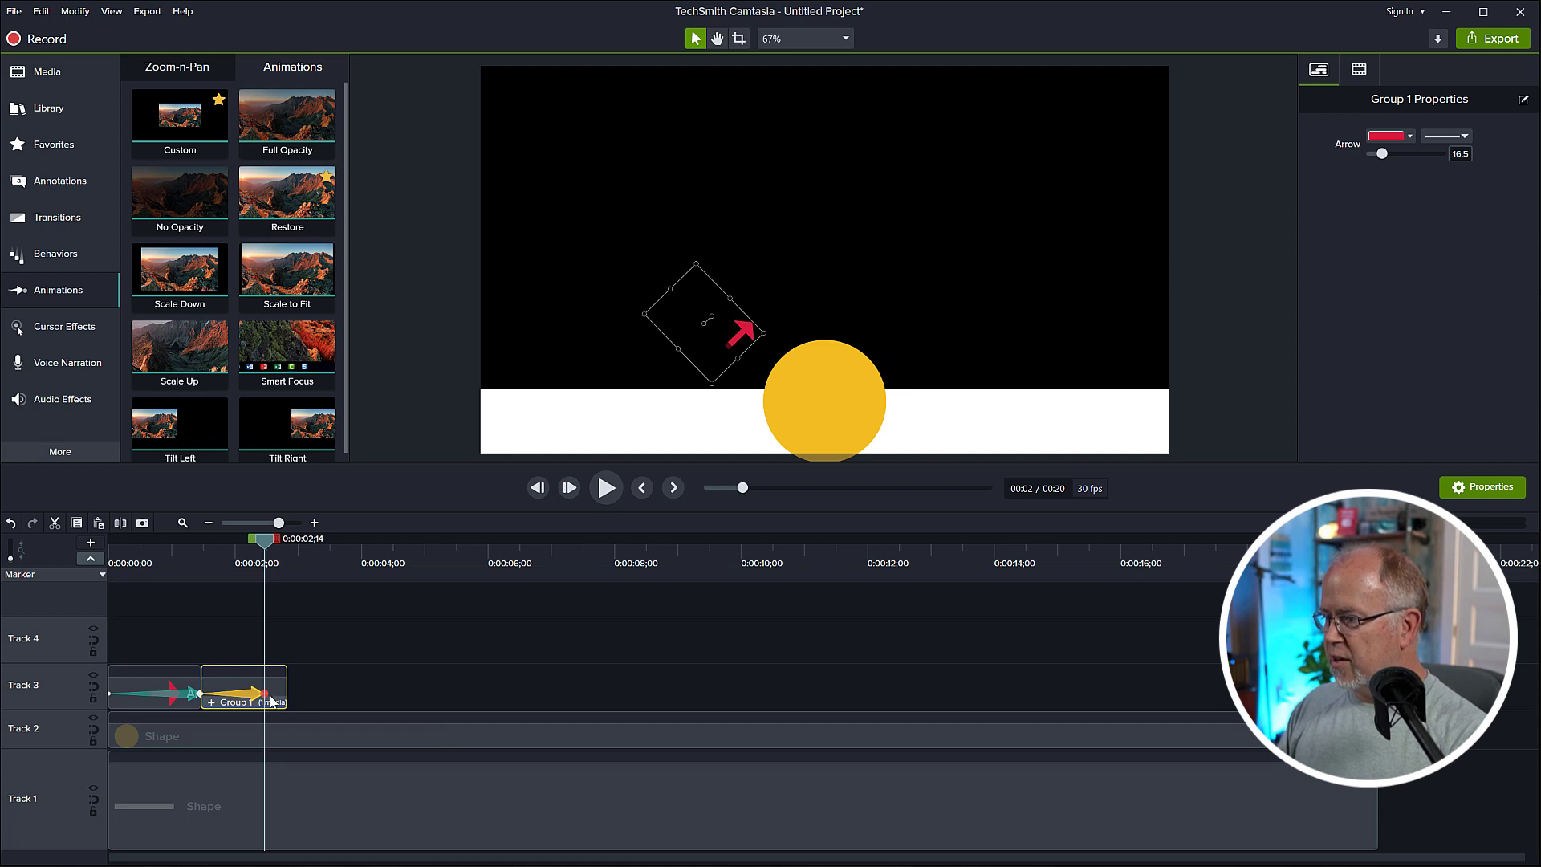
Play back the arrow's travel and the group's rotation from 0:00:00;06
click(123, 566)
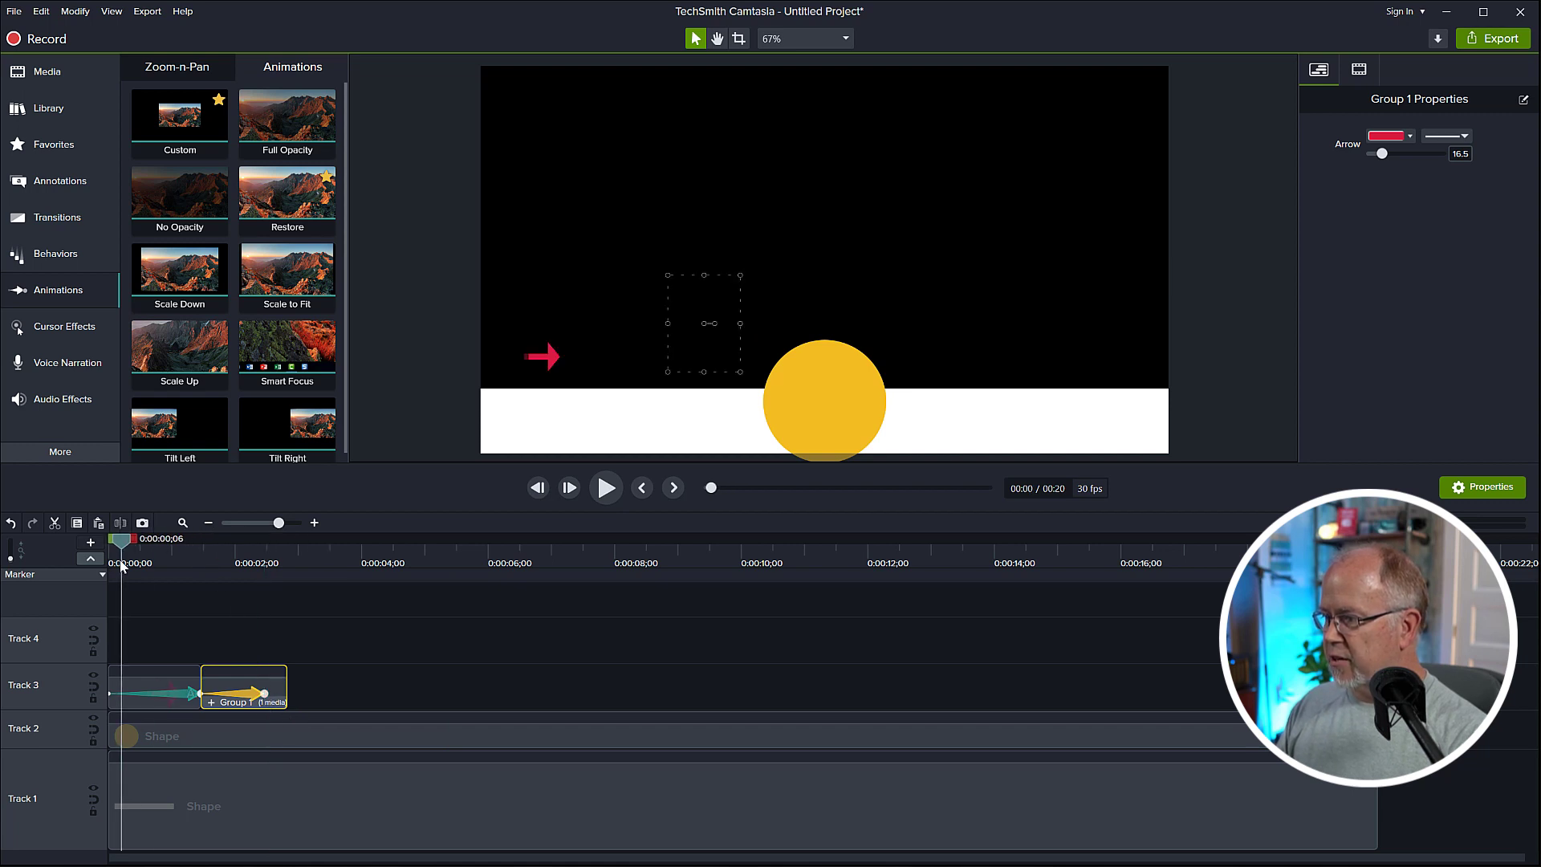
key(space)
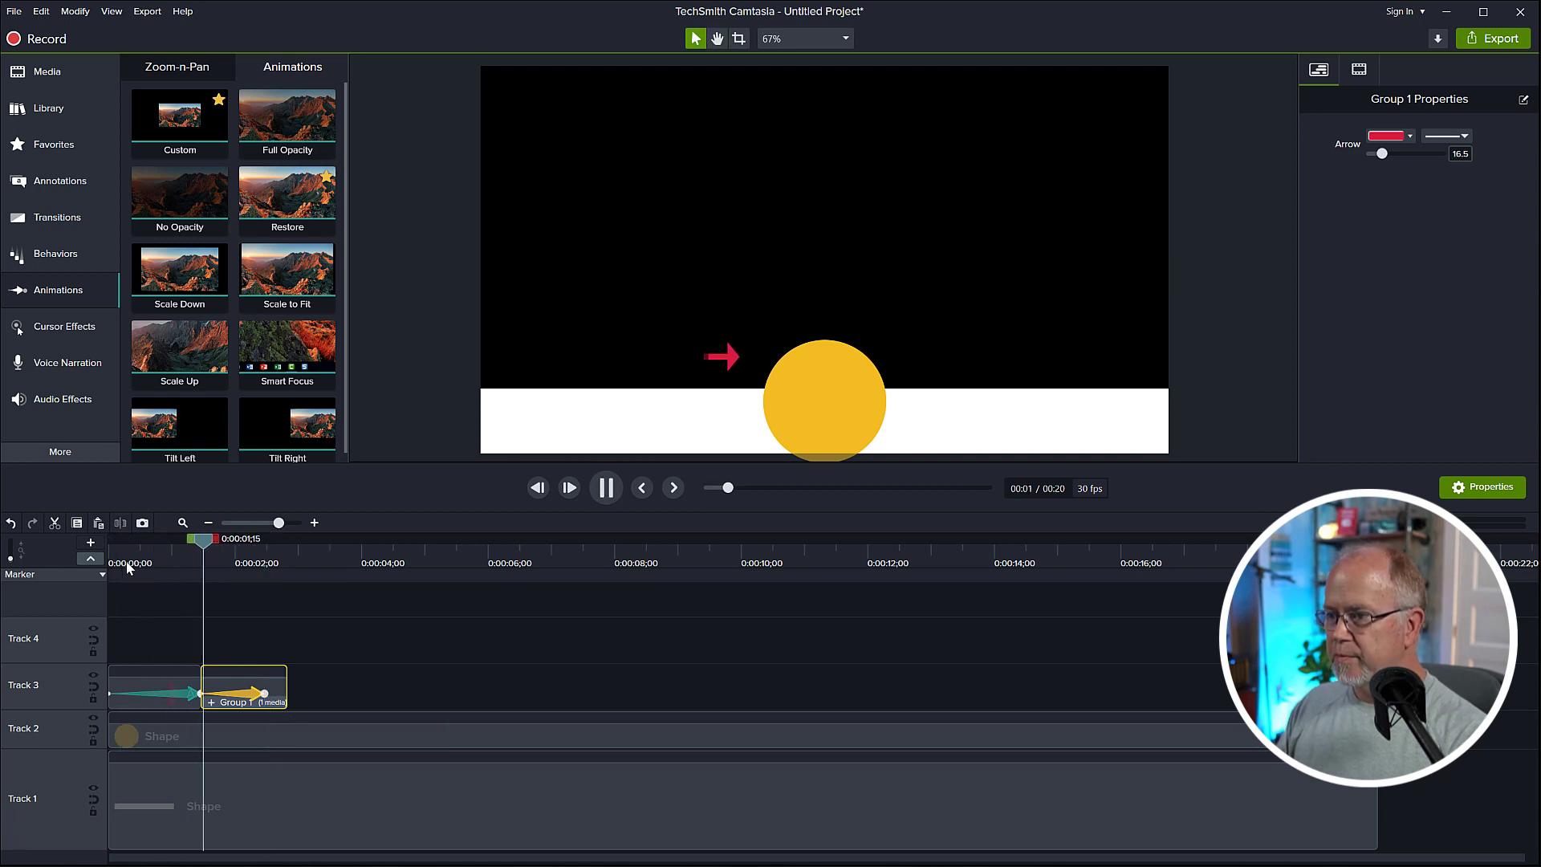
key(space)
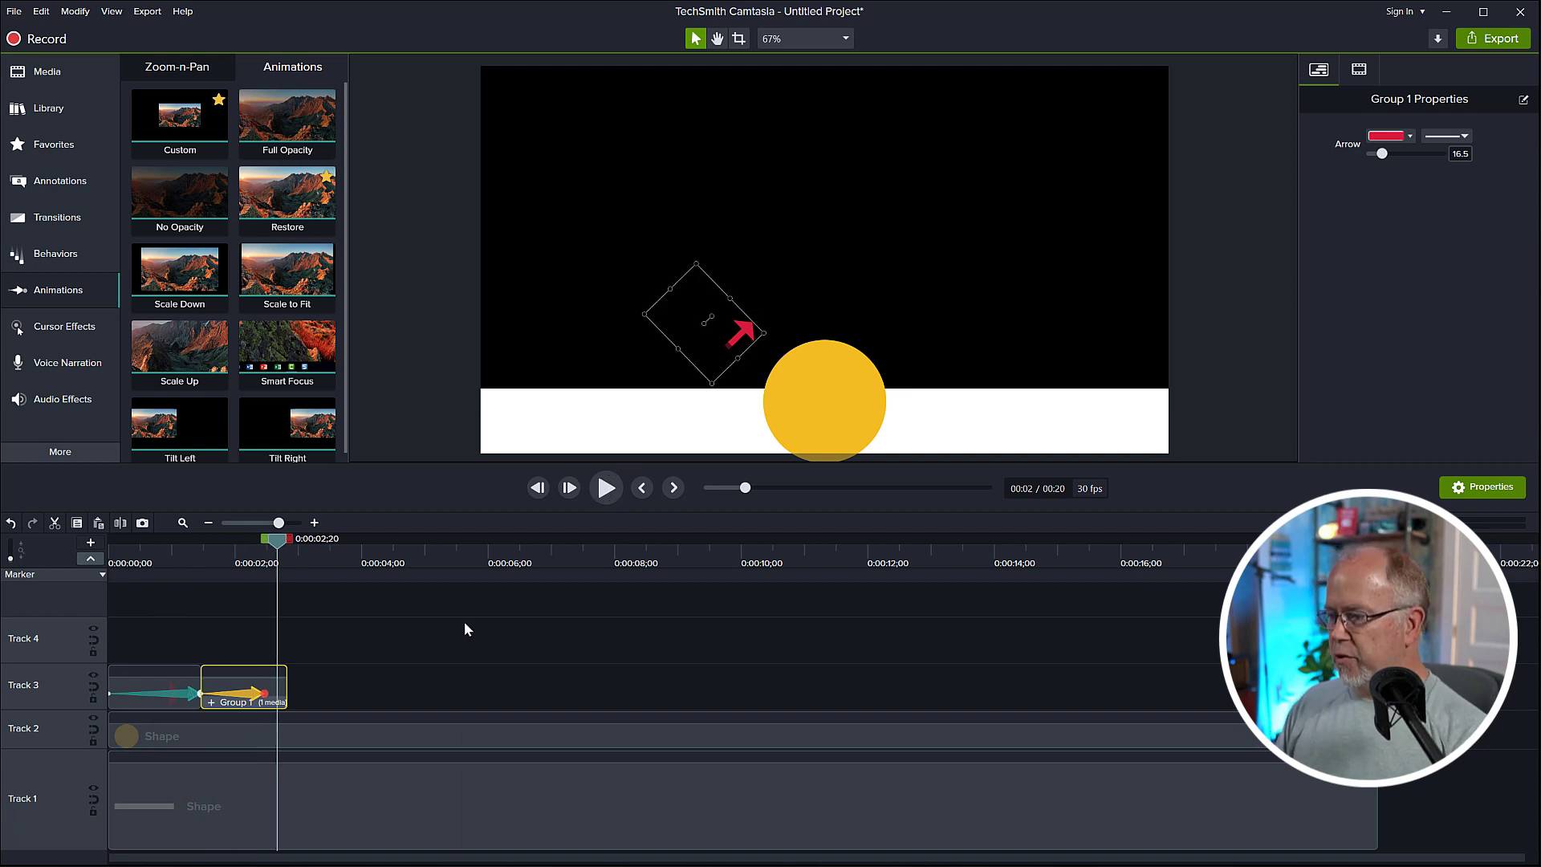
Set the easing of the group's rotation animation to Linear
right_click(251, 699)
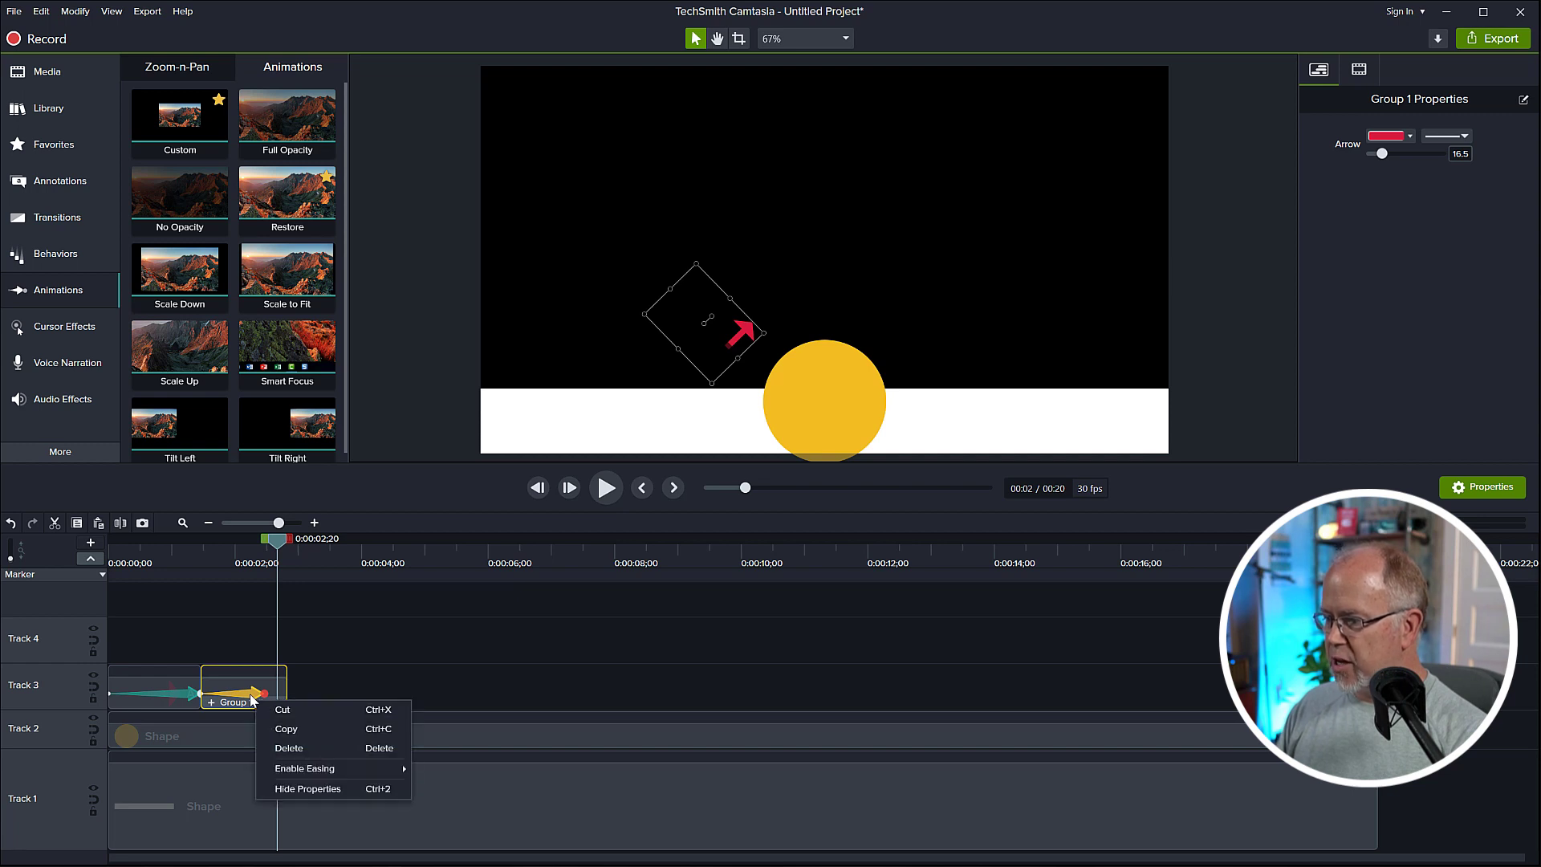
mouse_move(318, 773)
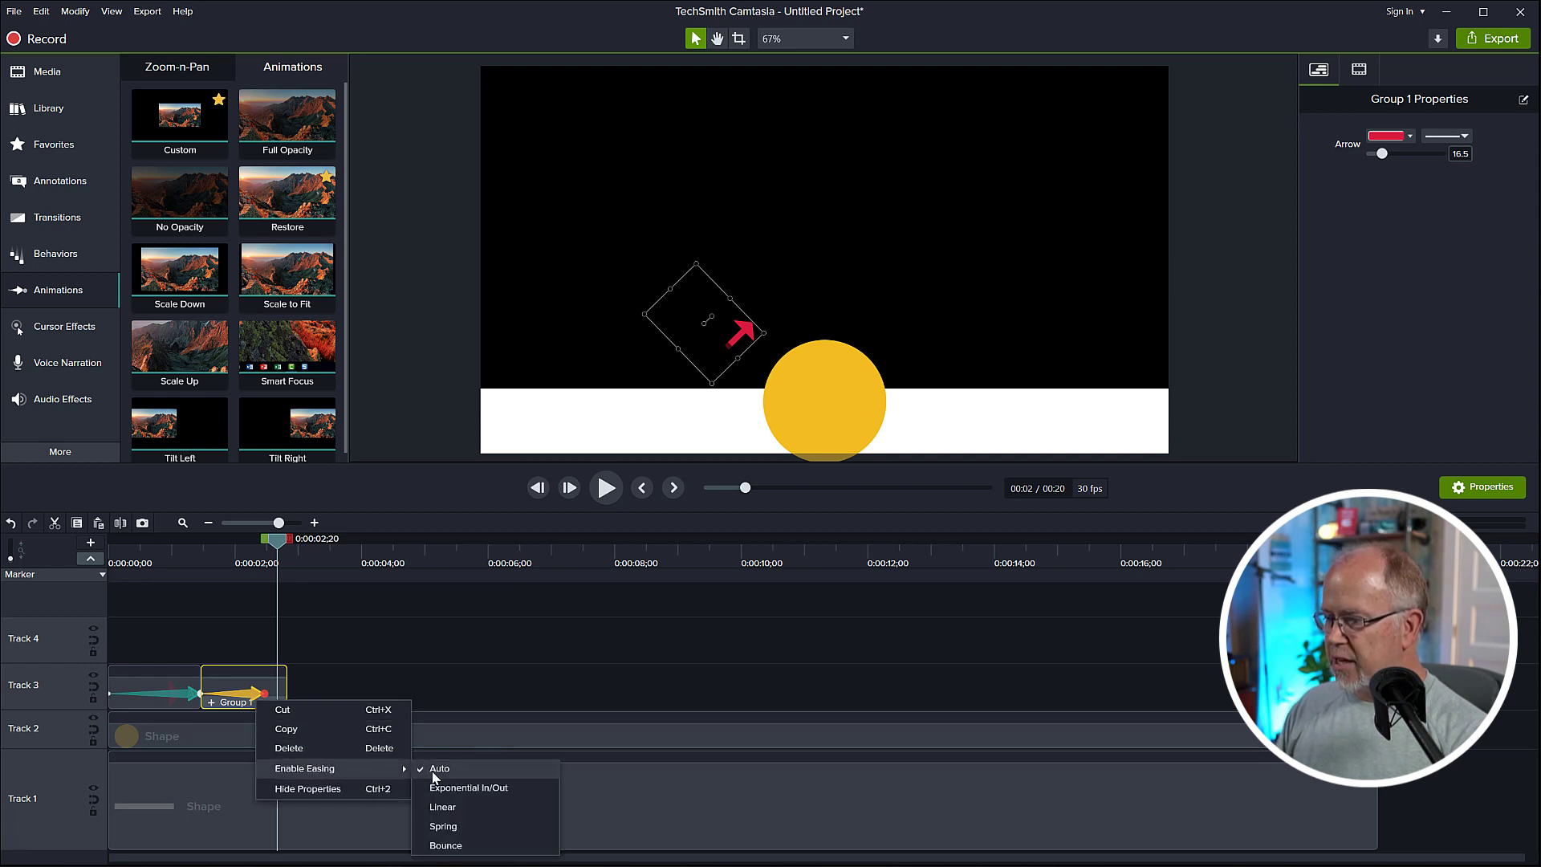
click(450, 804)
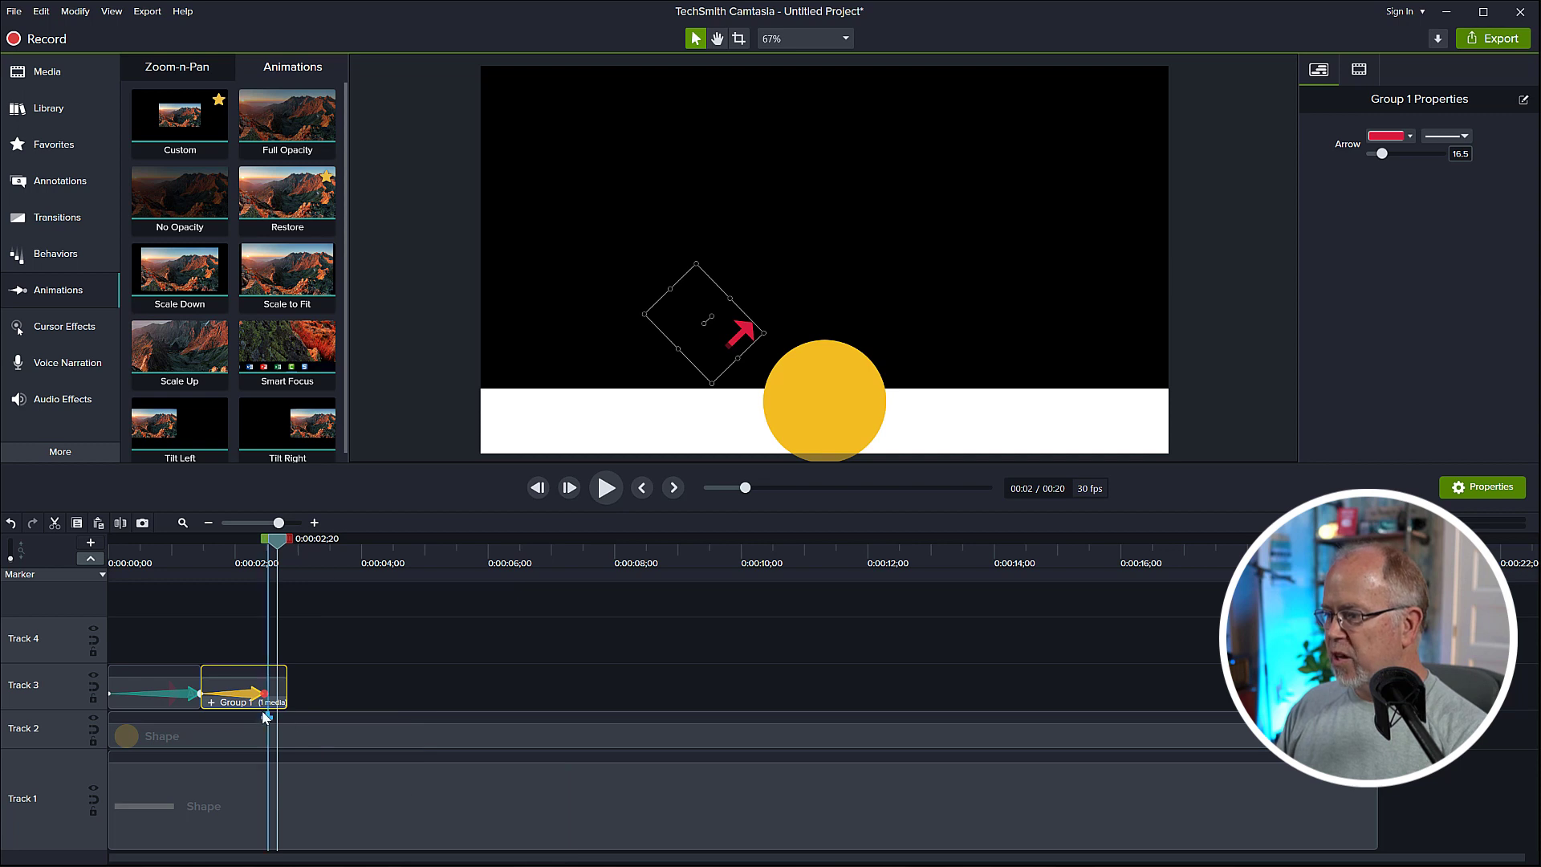
Shorten the group's rotation animation in two passes, previewing each, and trim the group clip to end at 0:00:02;11
drag(264, 693, 247, 694)
mouse_move(178, 559)
mouse_down()
mouse_move(206, 558)
mouse_move(155, 558)
mouse_up()
key(space)
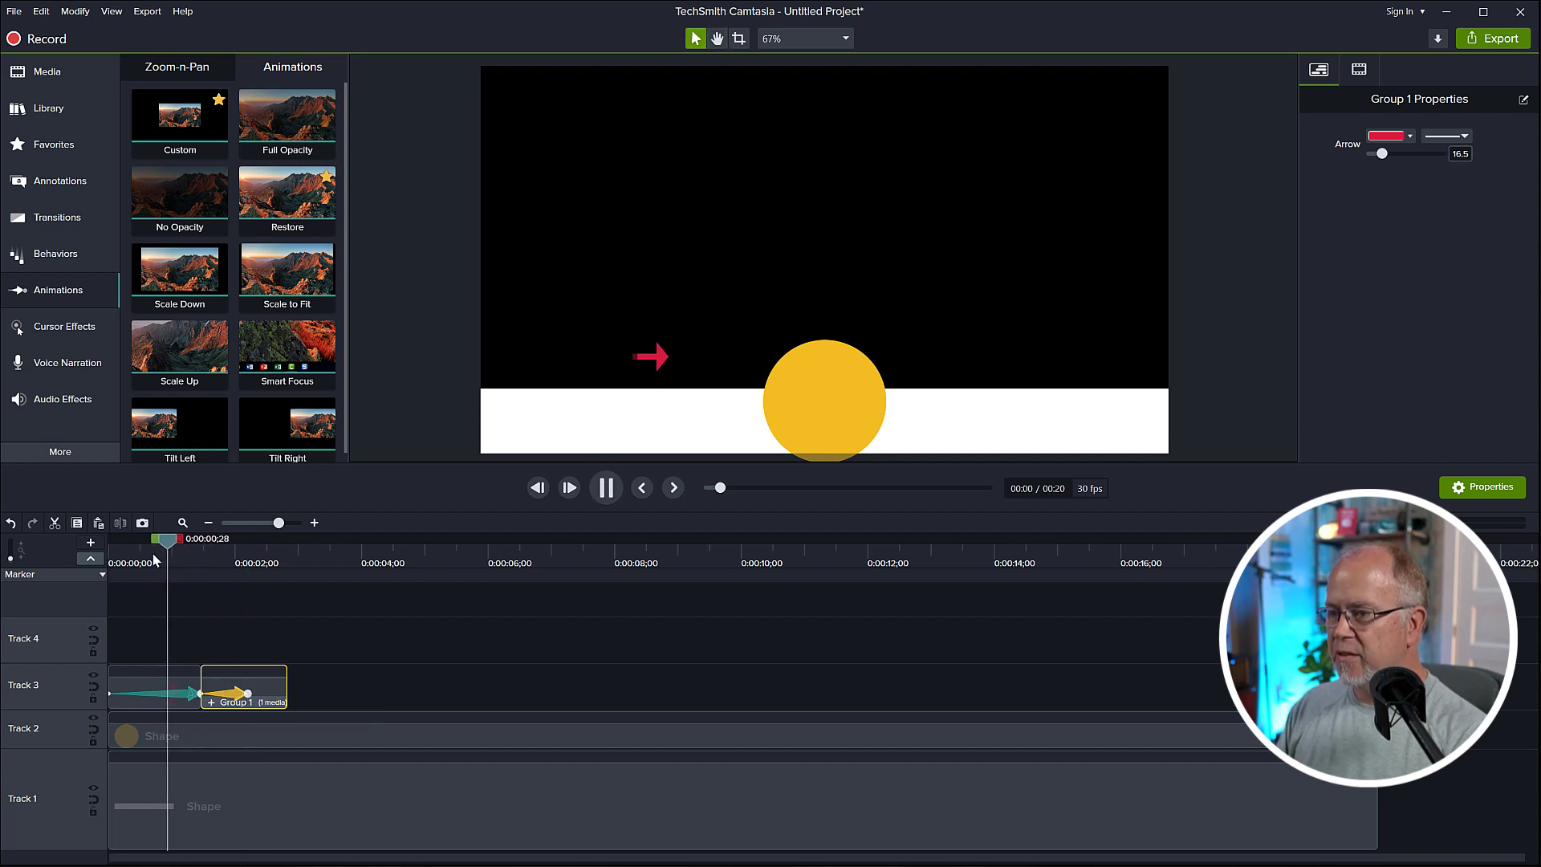
key(space)
drag(248, 694, 239, 693)
click(174, 553)
key(space)
key(space)
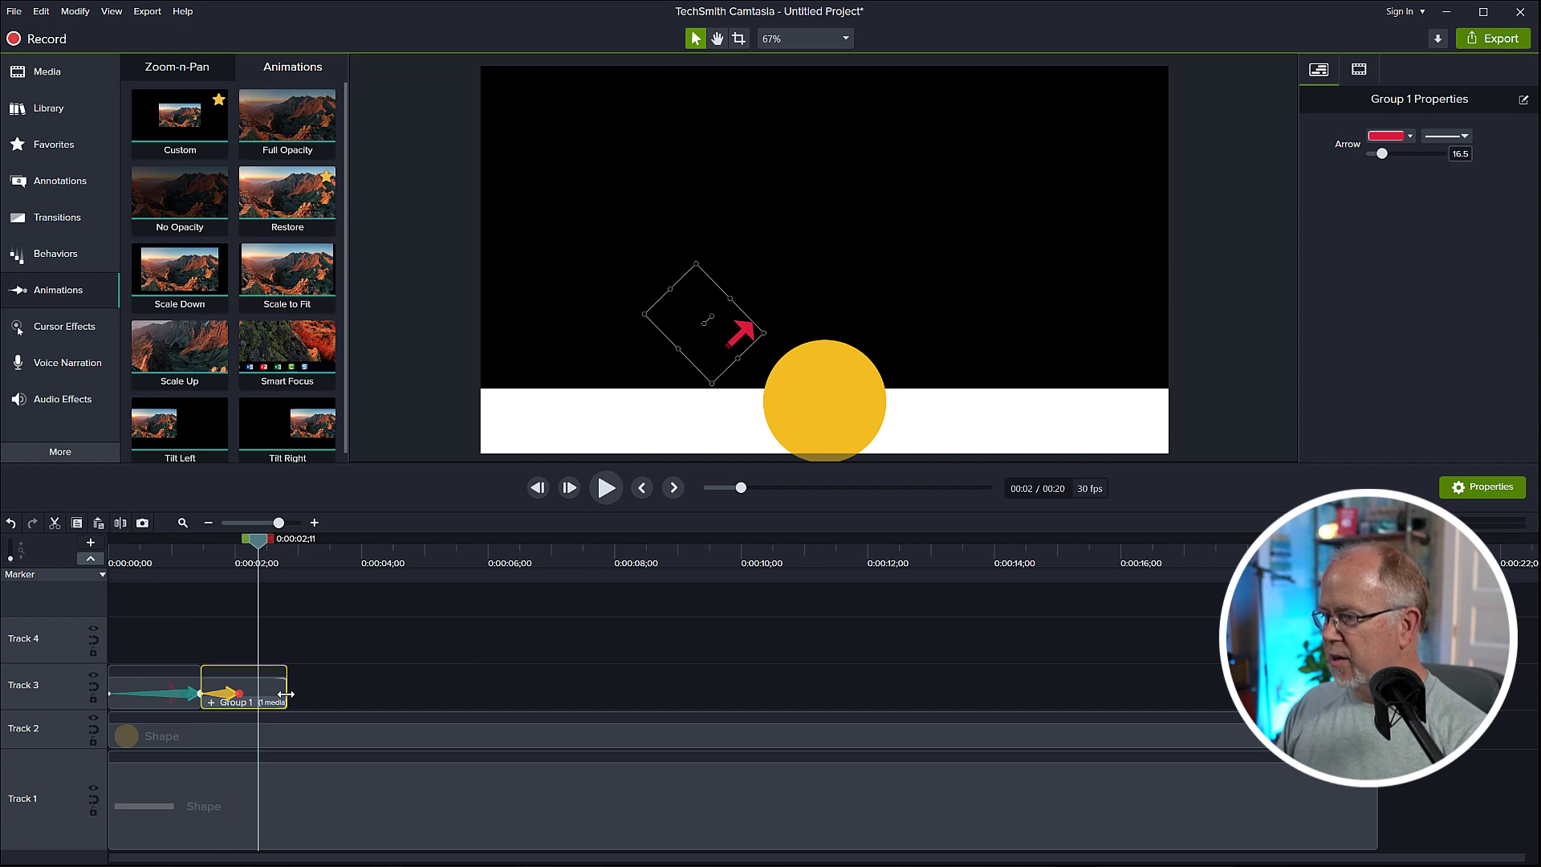
drag(285, 693, 265, 695)
click(343, 653)
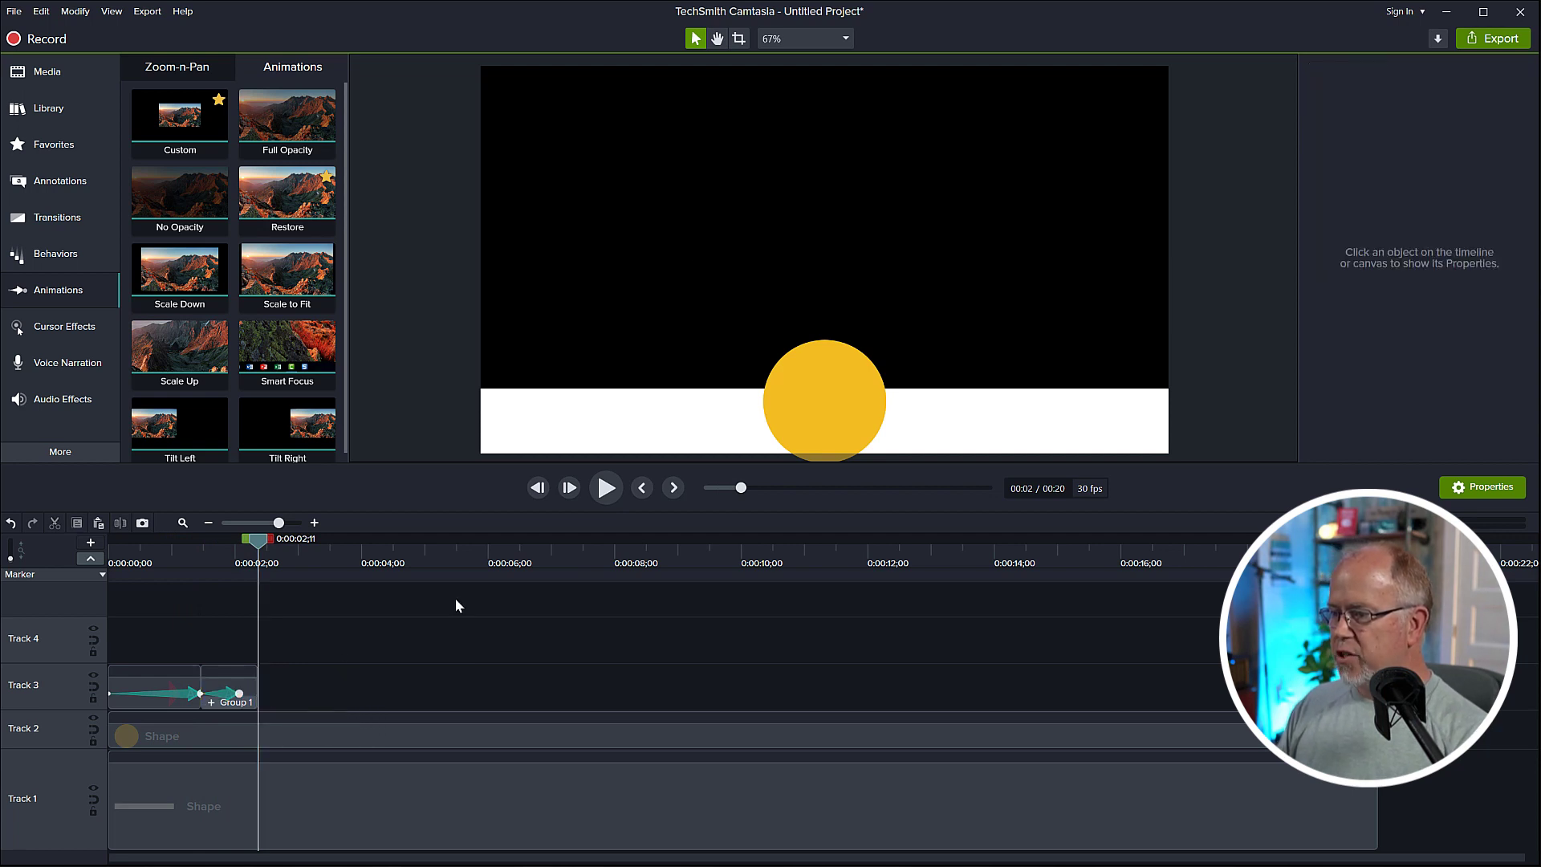
Copy the group clip and paste it on the same track at 0:00:03;03
drag(256, 538, 249, 538)
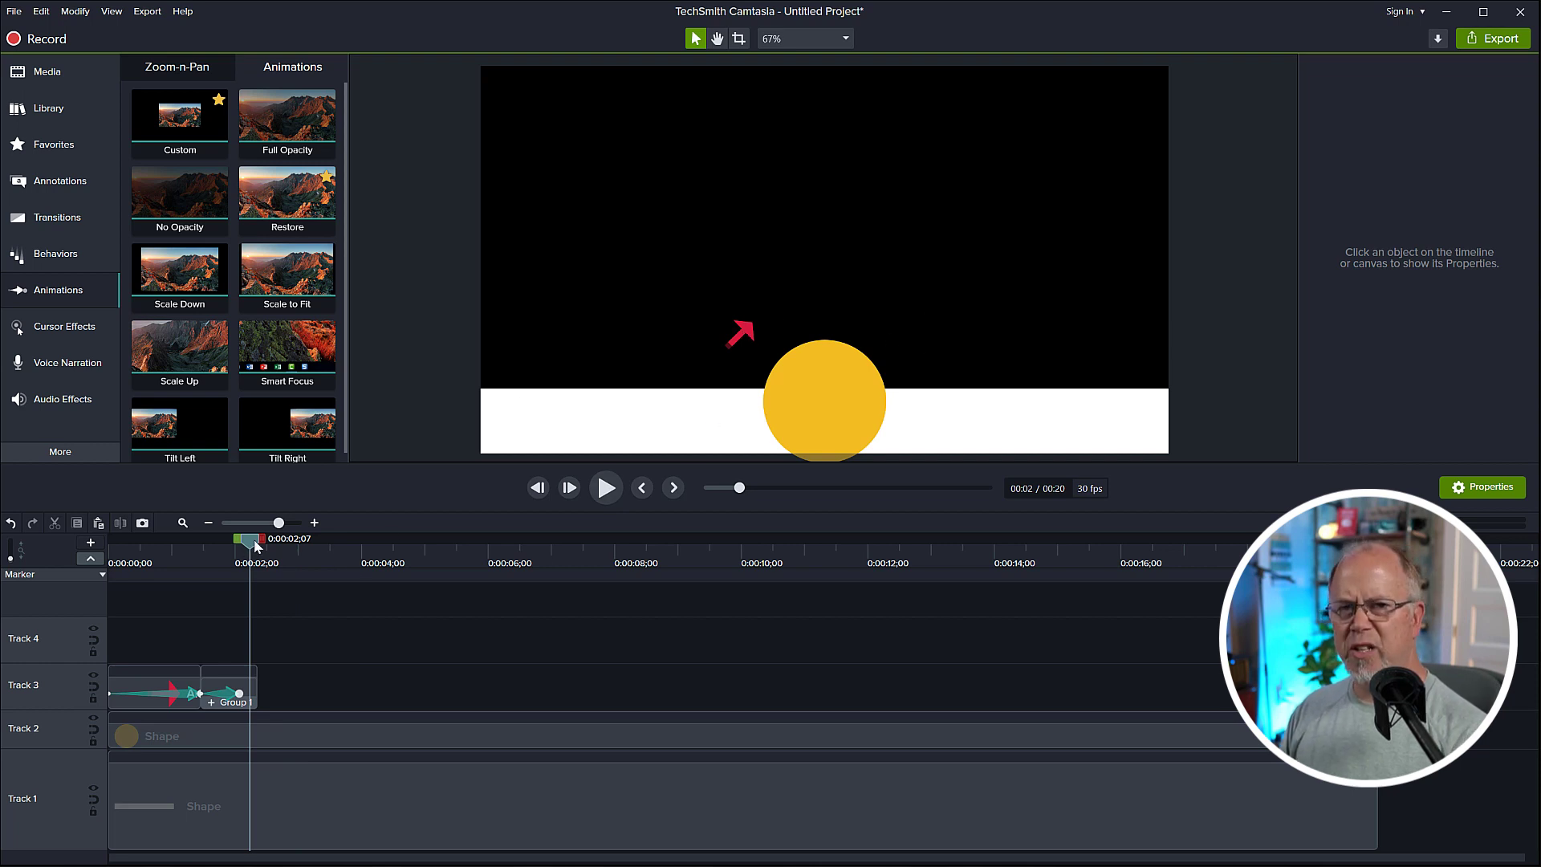
click(52, 181)
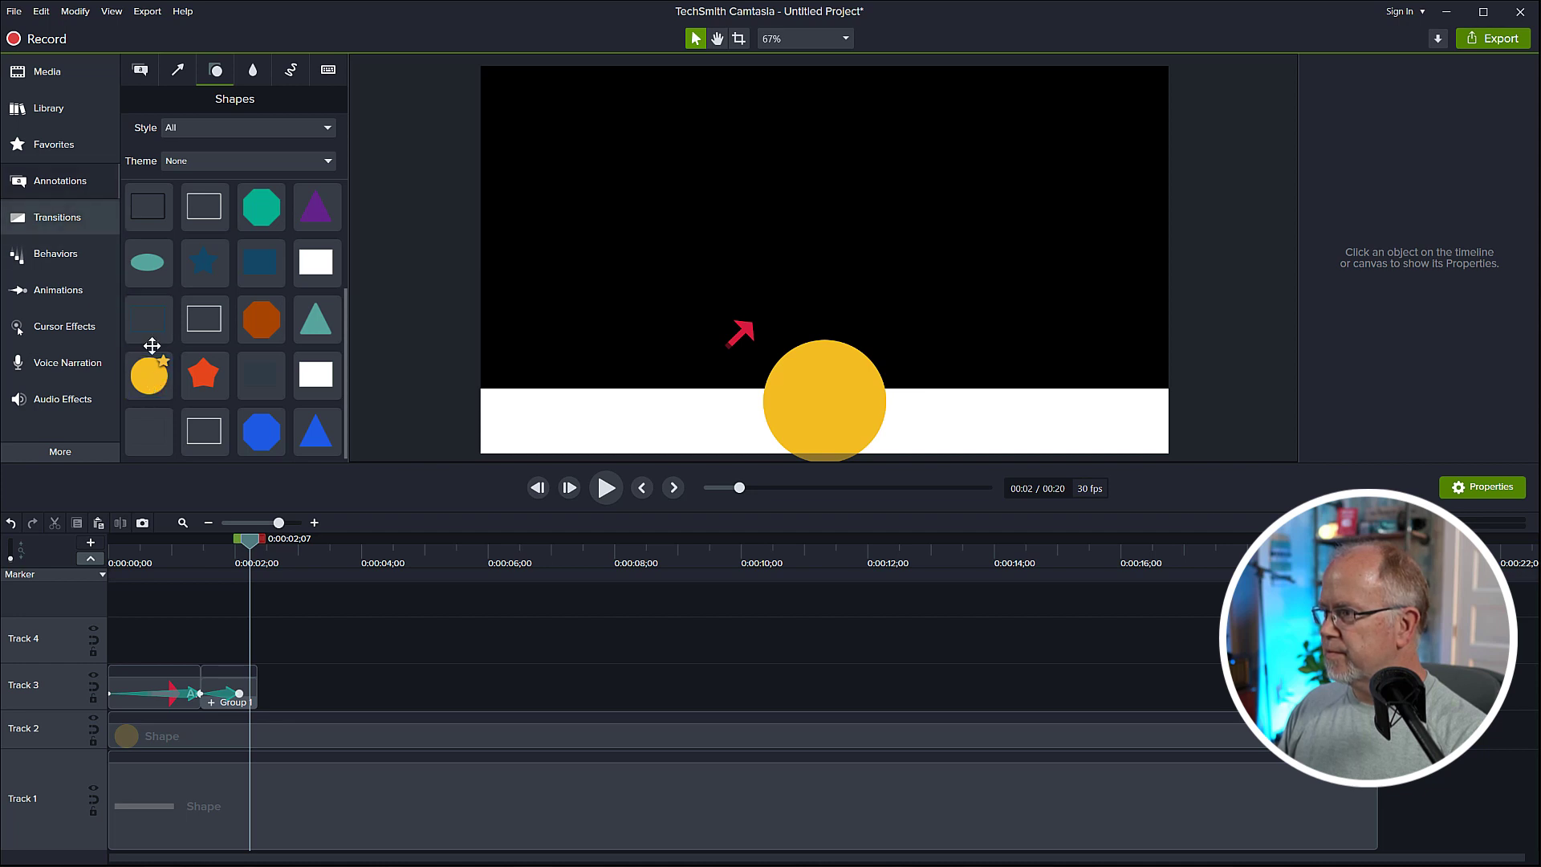
click(213, 684)
key(ctrl+c)
click(305, 624)
key(ctrl+v)
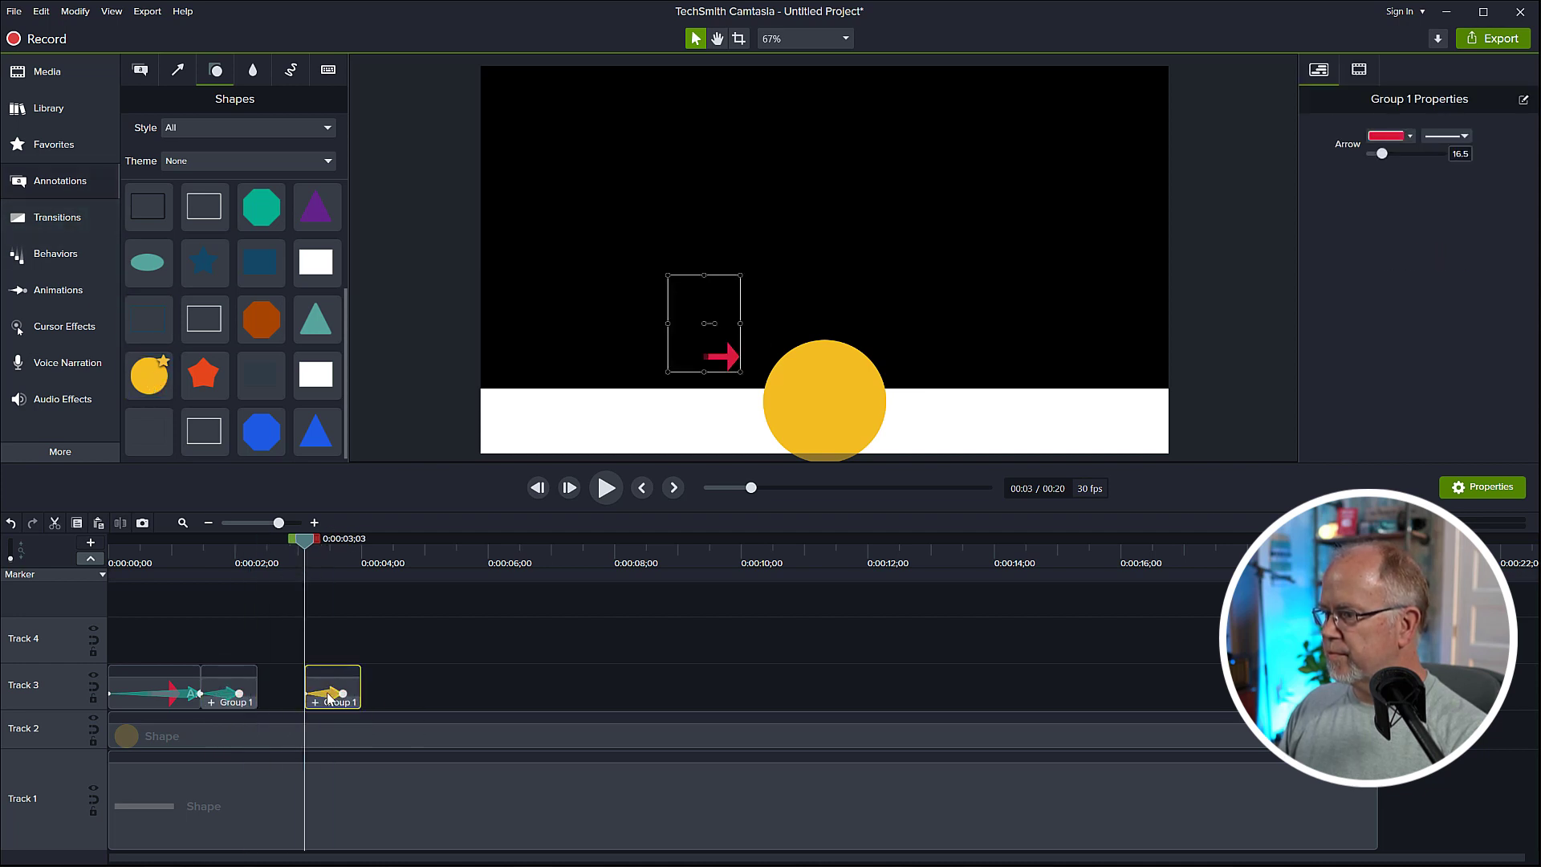
Extend the pasted group clip on Track 3 to a duration of 0:00:01;24
mouse_move(361, 692)
mouse_down()
mouse_move(417, 692)
mouse_move(358, 699)
mouse_up()
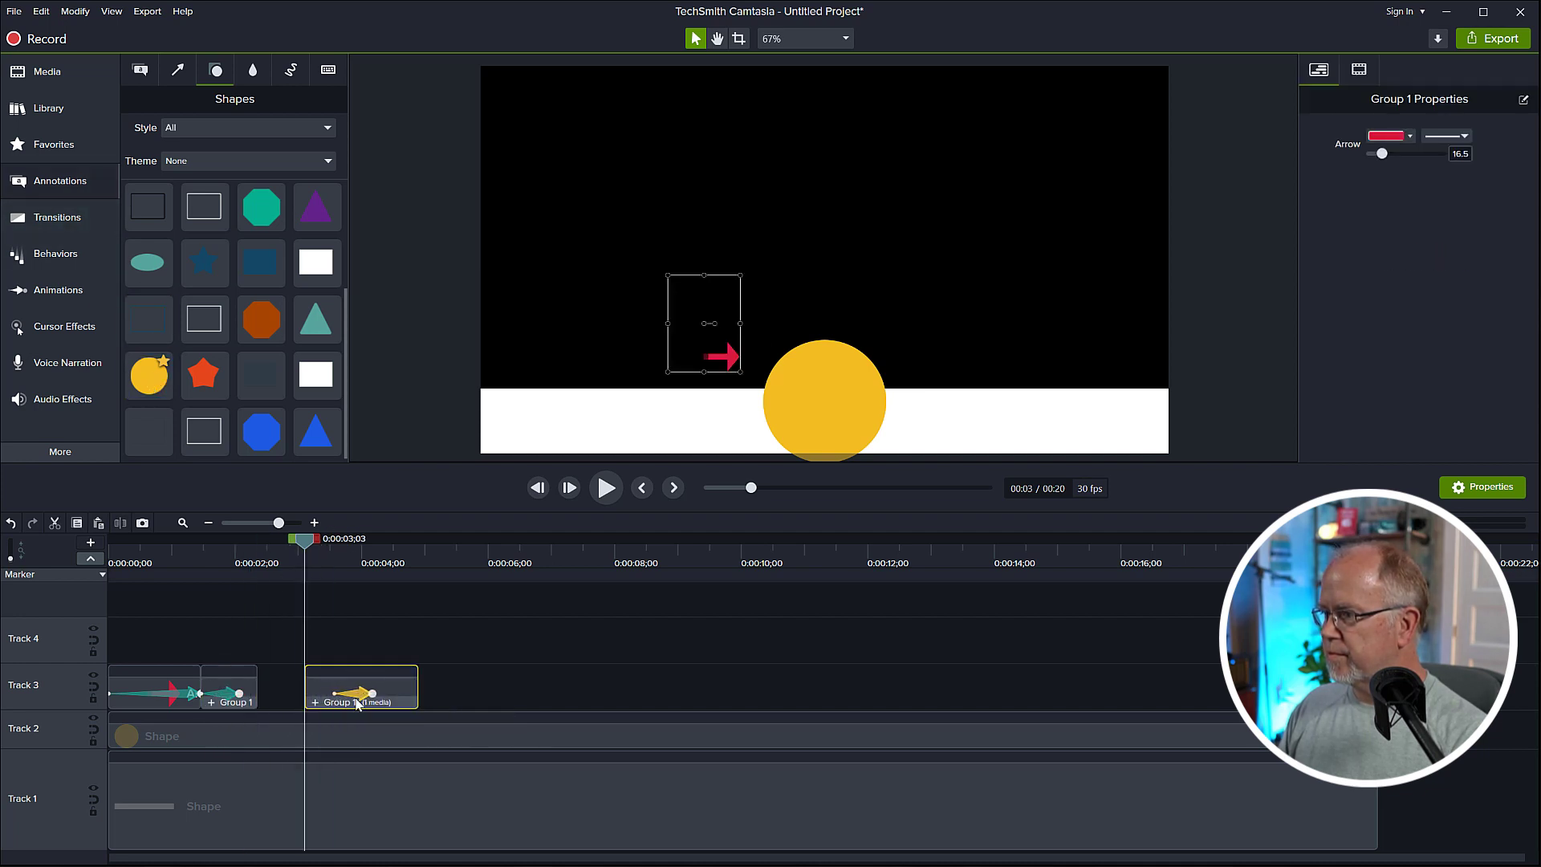
Try ungrouping the pasted clip, check it with the playhead at 0:00:04;05, and undo the ungrouping
click(313, 703)
click(165, 542)
right_click(324, 679)
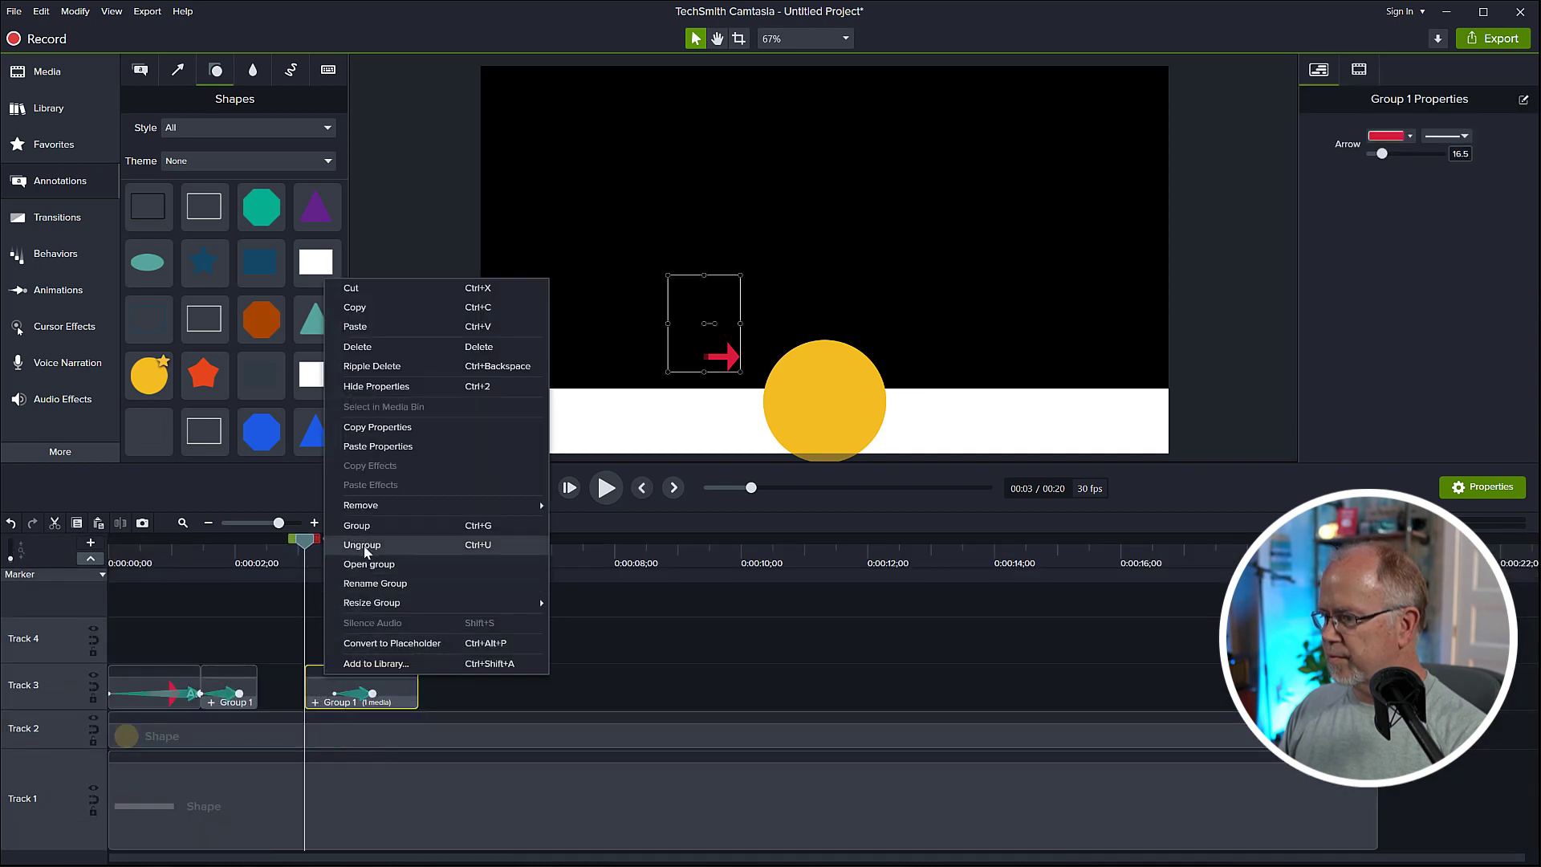
click(362, 546)
drag(304, 543, 372, 546)
key(ctrl+z)
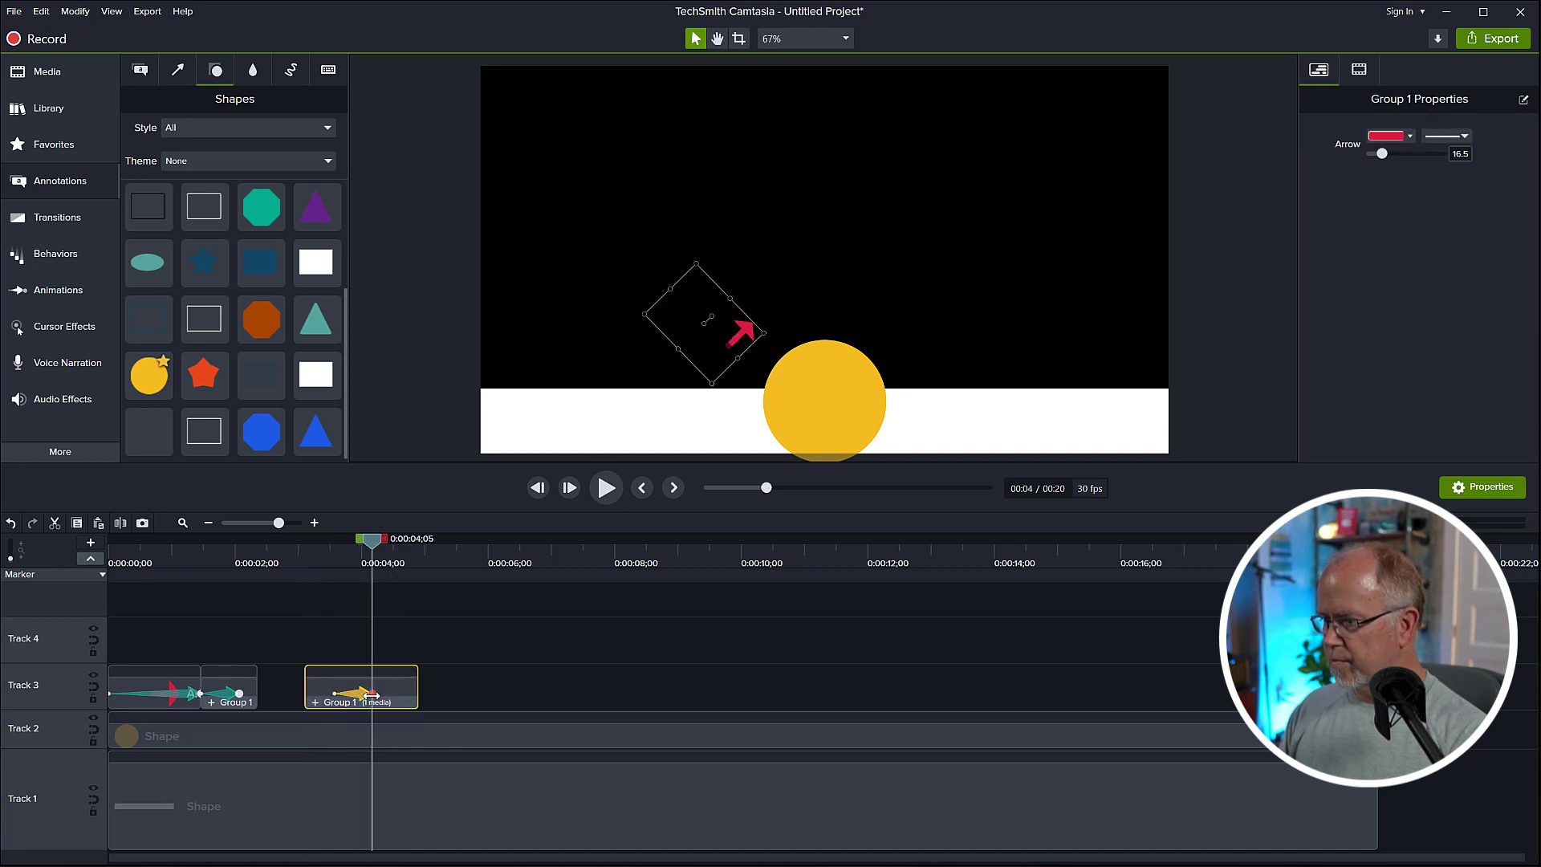
Strip the pasted group's animation while keeping the arrow tilted, and ungroup it into an arrow clip starting at 0:00:02;11
right_click(390, 680)
click(428, 431)
right_click(327, 680)
click(368, 442)
right_click(372, 682)
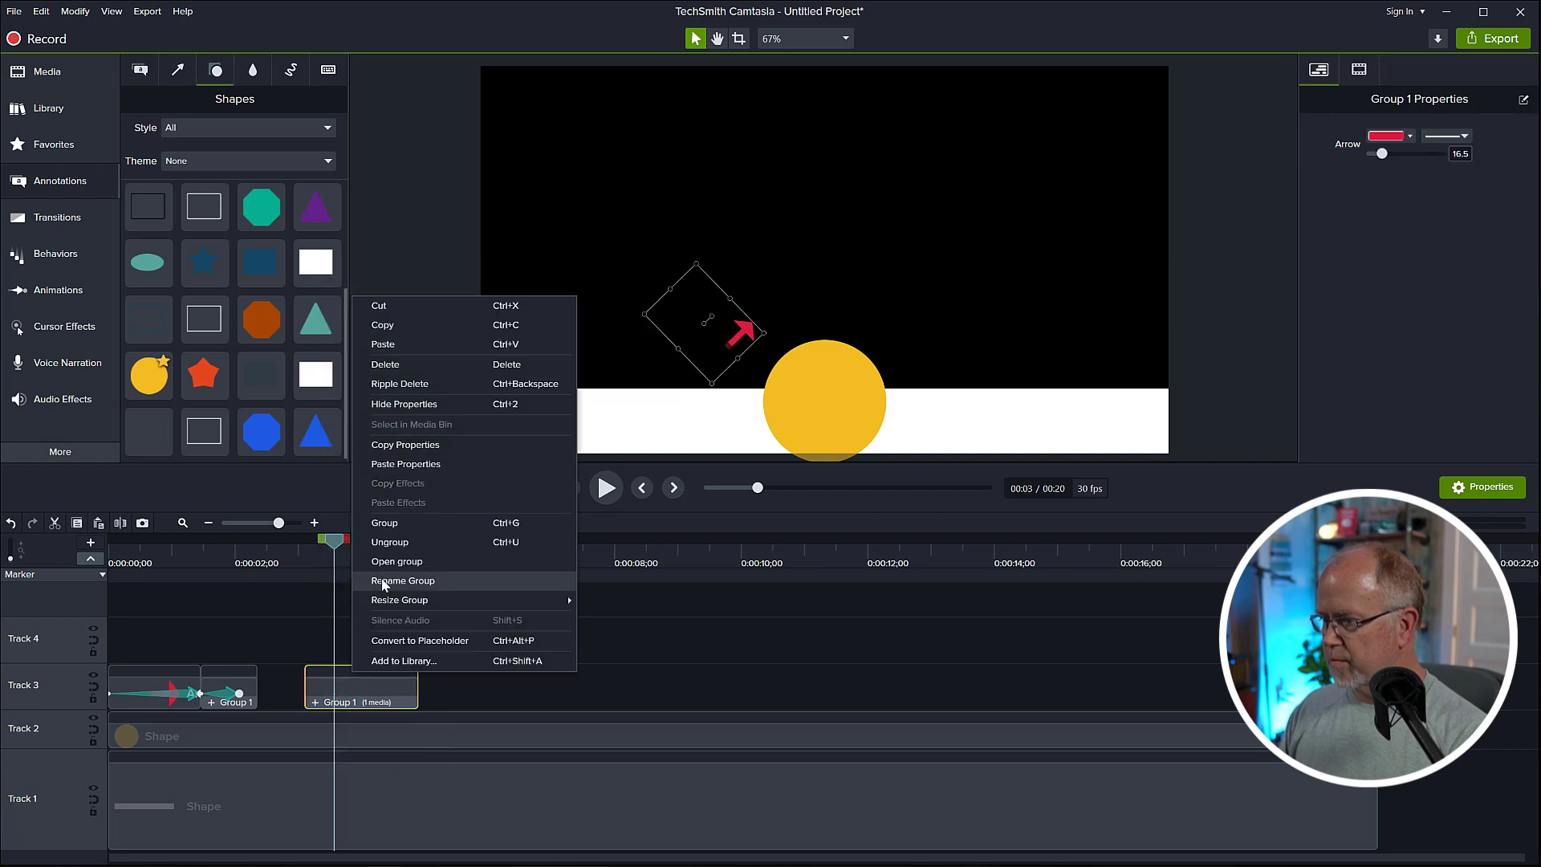
click(378, 595)
drag(336, 693, 317, 693)
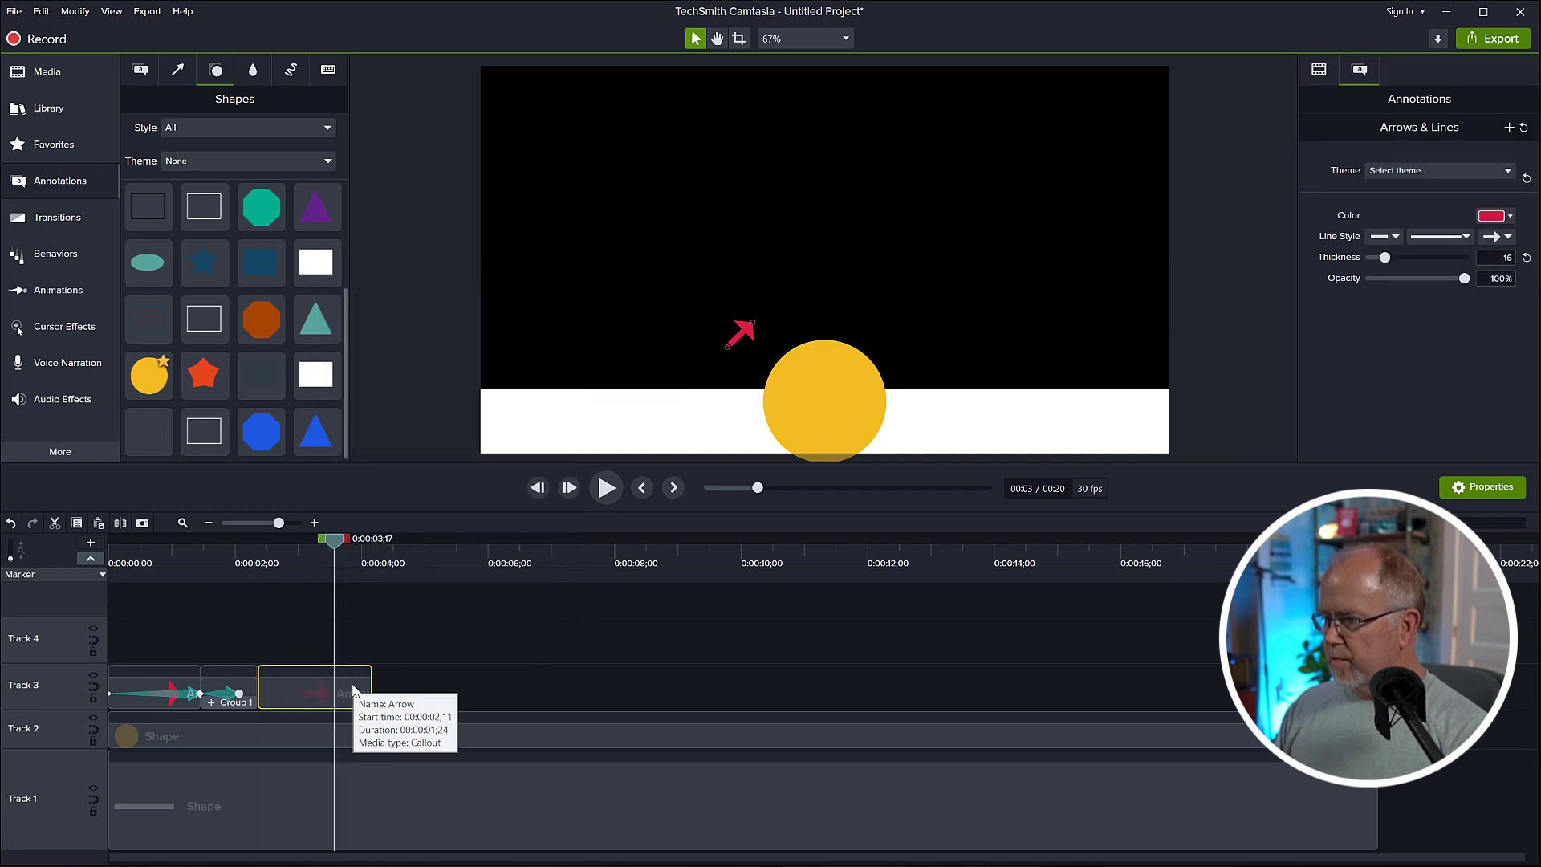
Add a yellow circle on Track 4 spanning the tilted arrow clip, from 0:00:02;11 to 0:00:04;05, and shrink it
drag(152, 374, 259, 645)
drag(571, 646, 372, 645)
drag(860, 223, 825, 259)
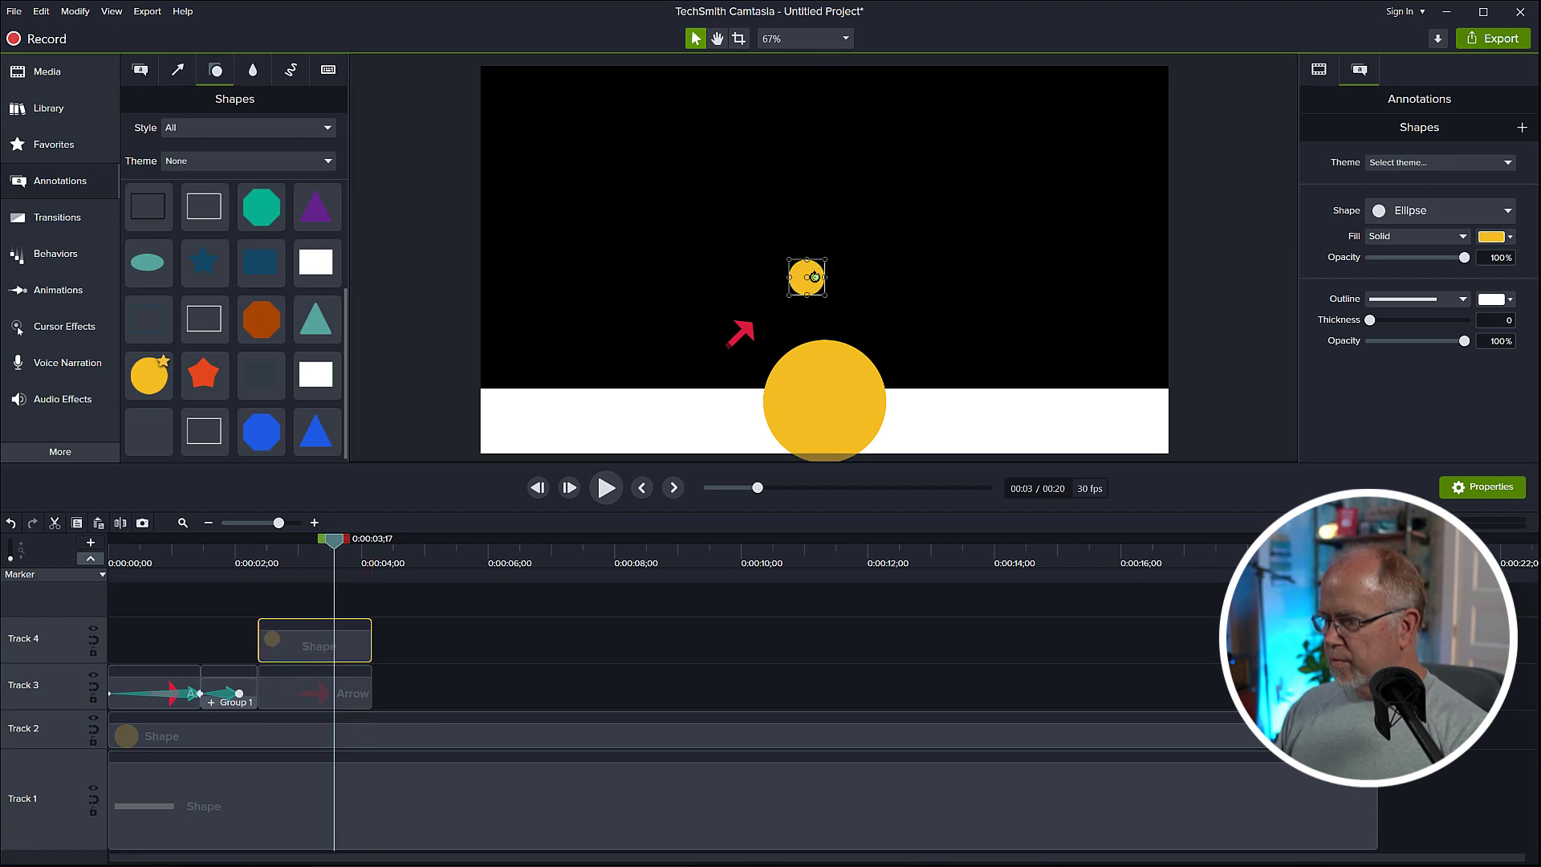
Fill the small circle with blue and place it over the lower part of the large yellow circle
click(1491, 237)
click(1538, 337)
drag(804, 284, 822, 425)
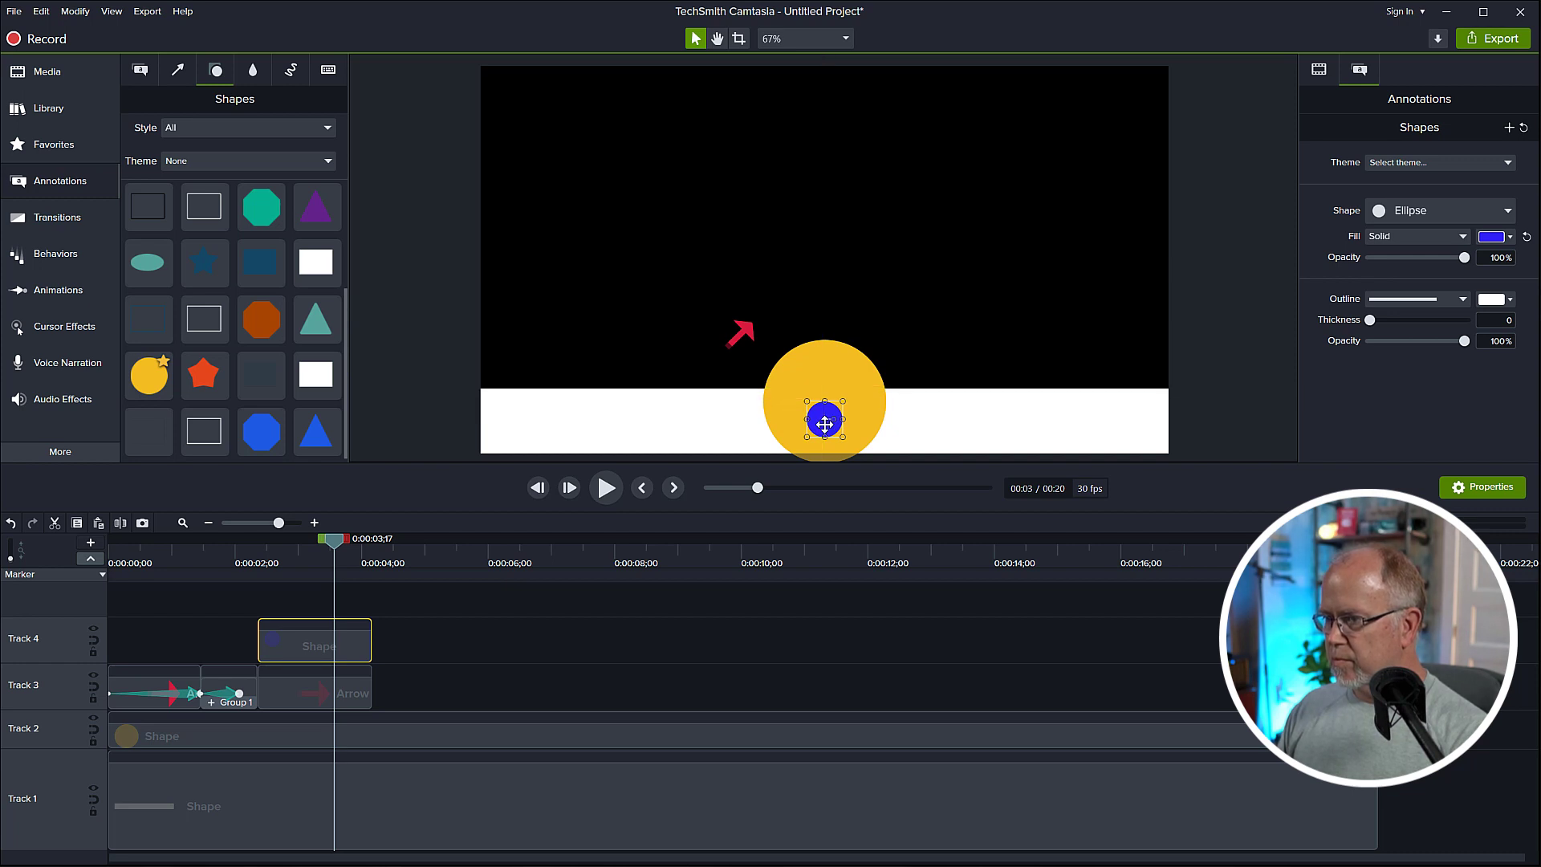
Try grouping the arrow with the blue circle to check the rotation centre, and separate them again
click(387, 690)
drag(387, 685, 296, 638)
right_click(296, 638)
click(347, 503)
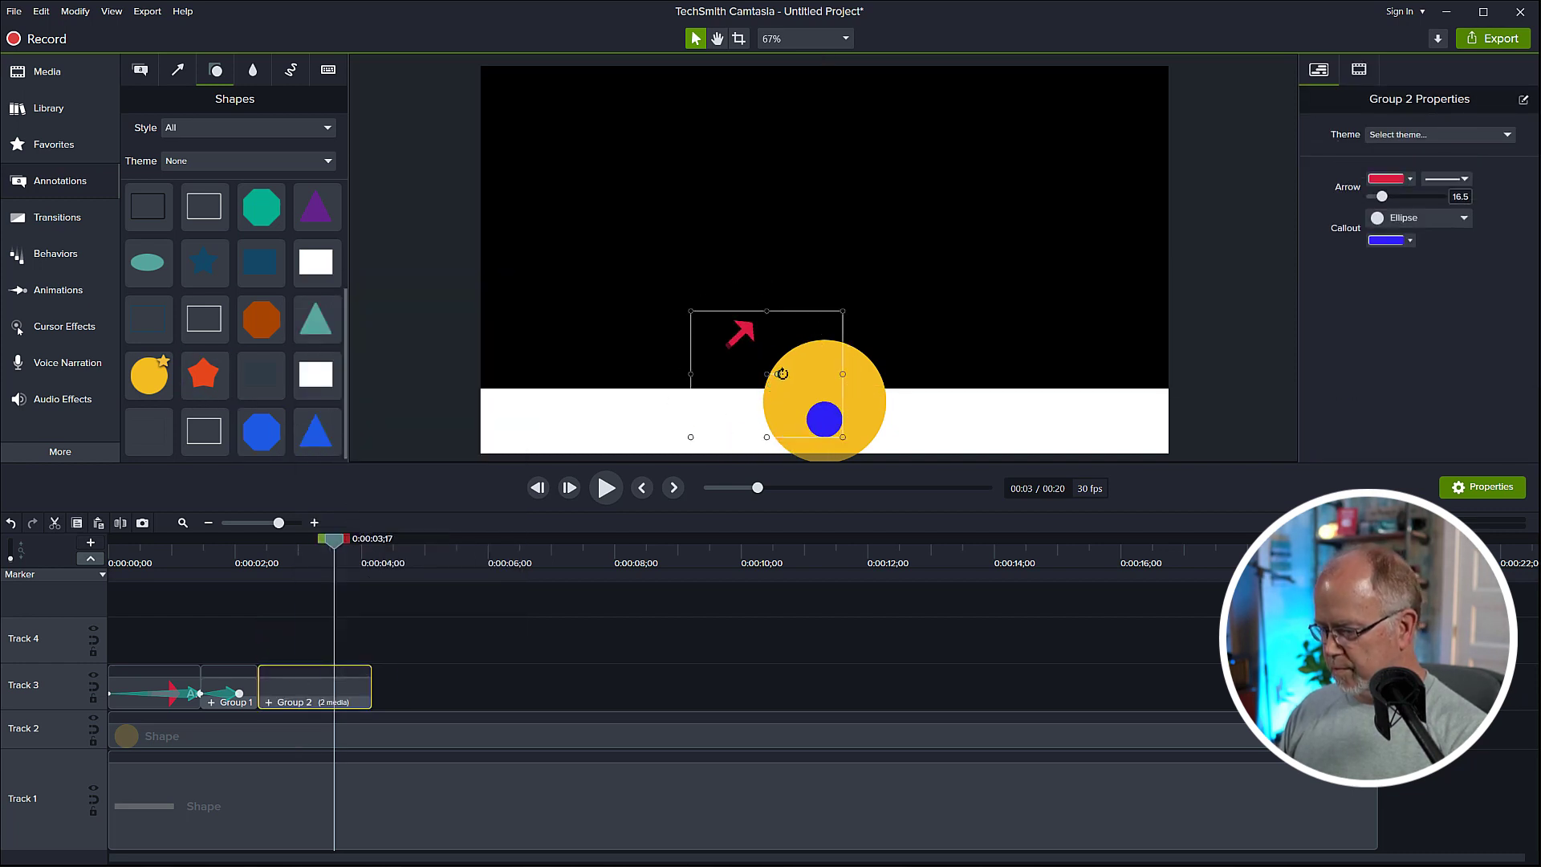
key(ctrl+shift+g)
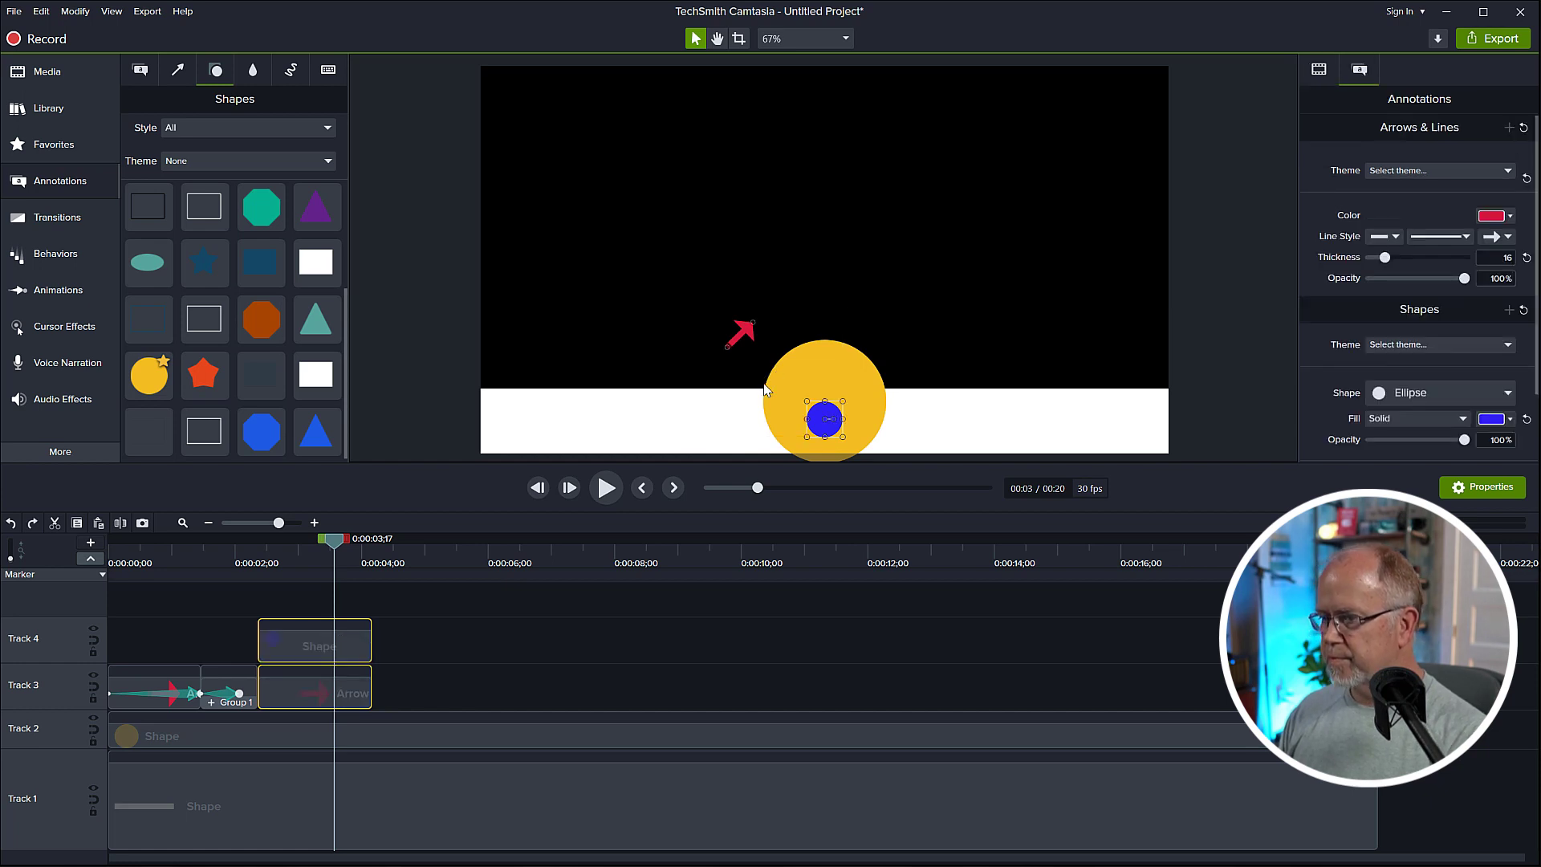
Move the blue circle off the canvas below the white bar and group it with the arrow
scroll(847, 258, down, 1)
drag(827, 389, 880, 448)
key(ctrl+z)
ctrl+click(772, 319)
right_click(359, 630)
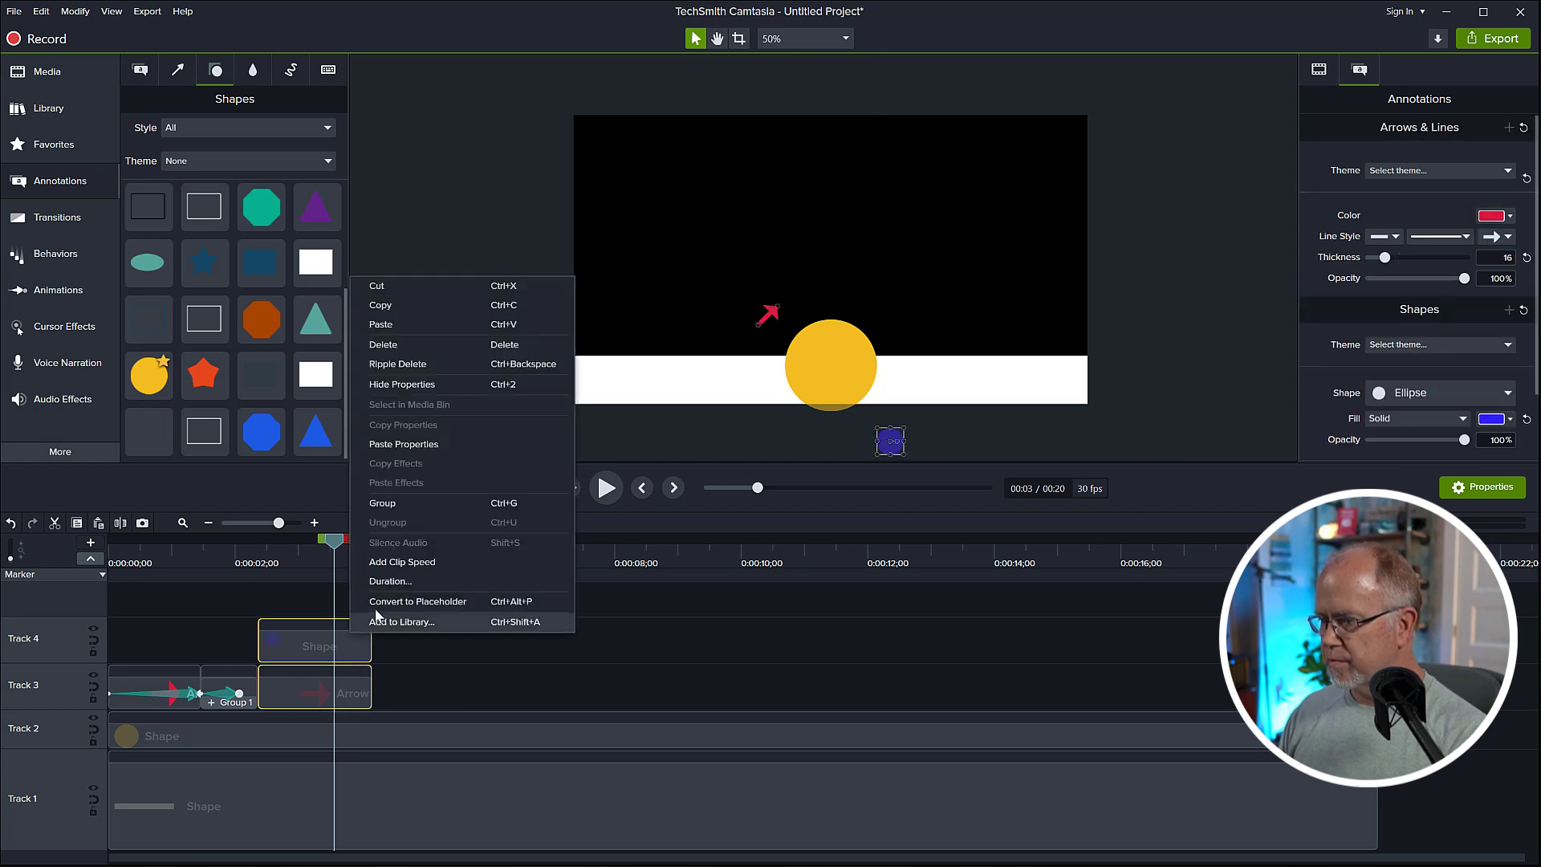
click(394, 497)
mouse_move(826, 376)
mouse_down()
mouse_move(841, 359)
mouse_move(852, 374)
mouse_up()
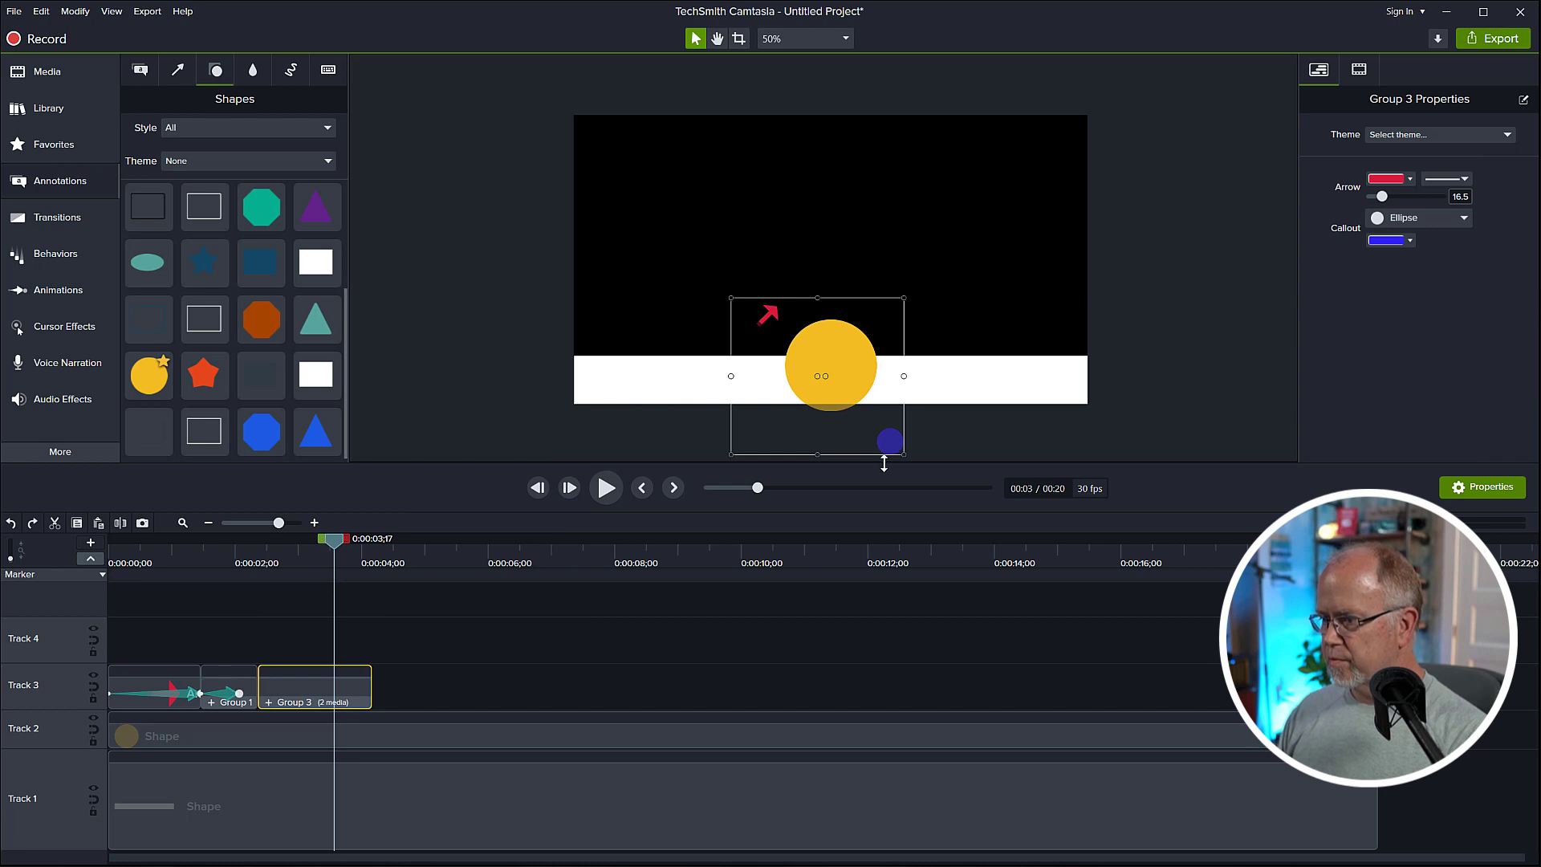
Ungroup the clips, lower the blue circle slightly, and regroup it with the arrow to test the rotation centre
right_click(310, 682)
click(345, 565)
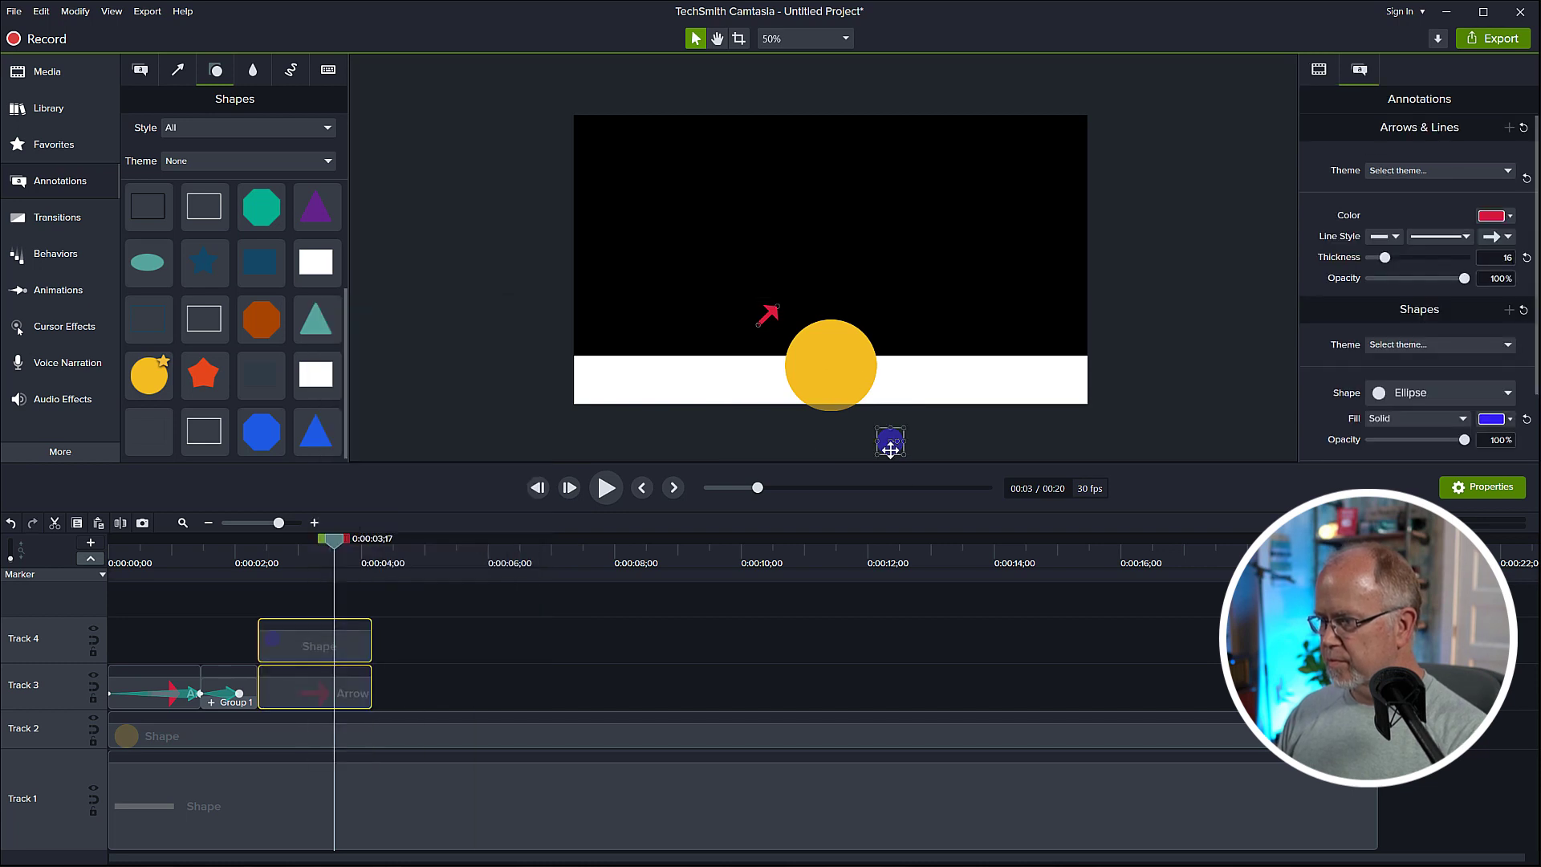
scroll(869, 362, down, 2)
click(889, 354)
drag(889, 353, 889, 374)
drag(397, 706, 353, 642)
right_click(364, 638)
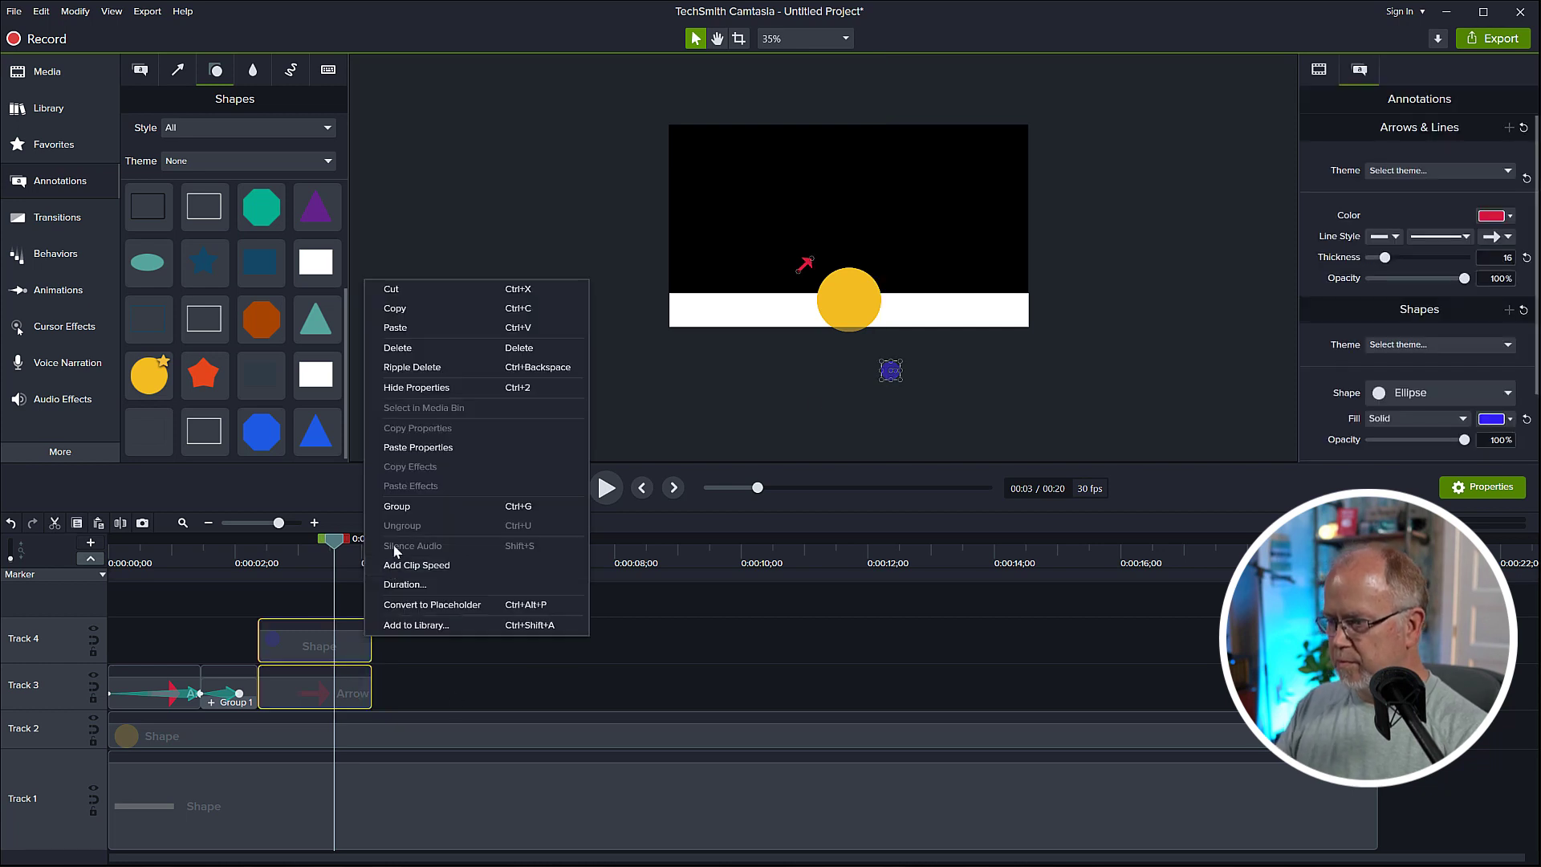
click(393, 506)
drag(824, 319, 847, 343)
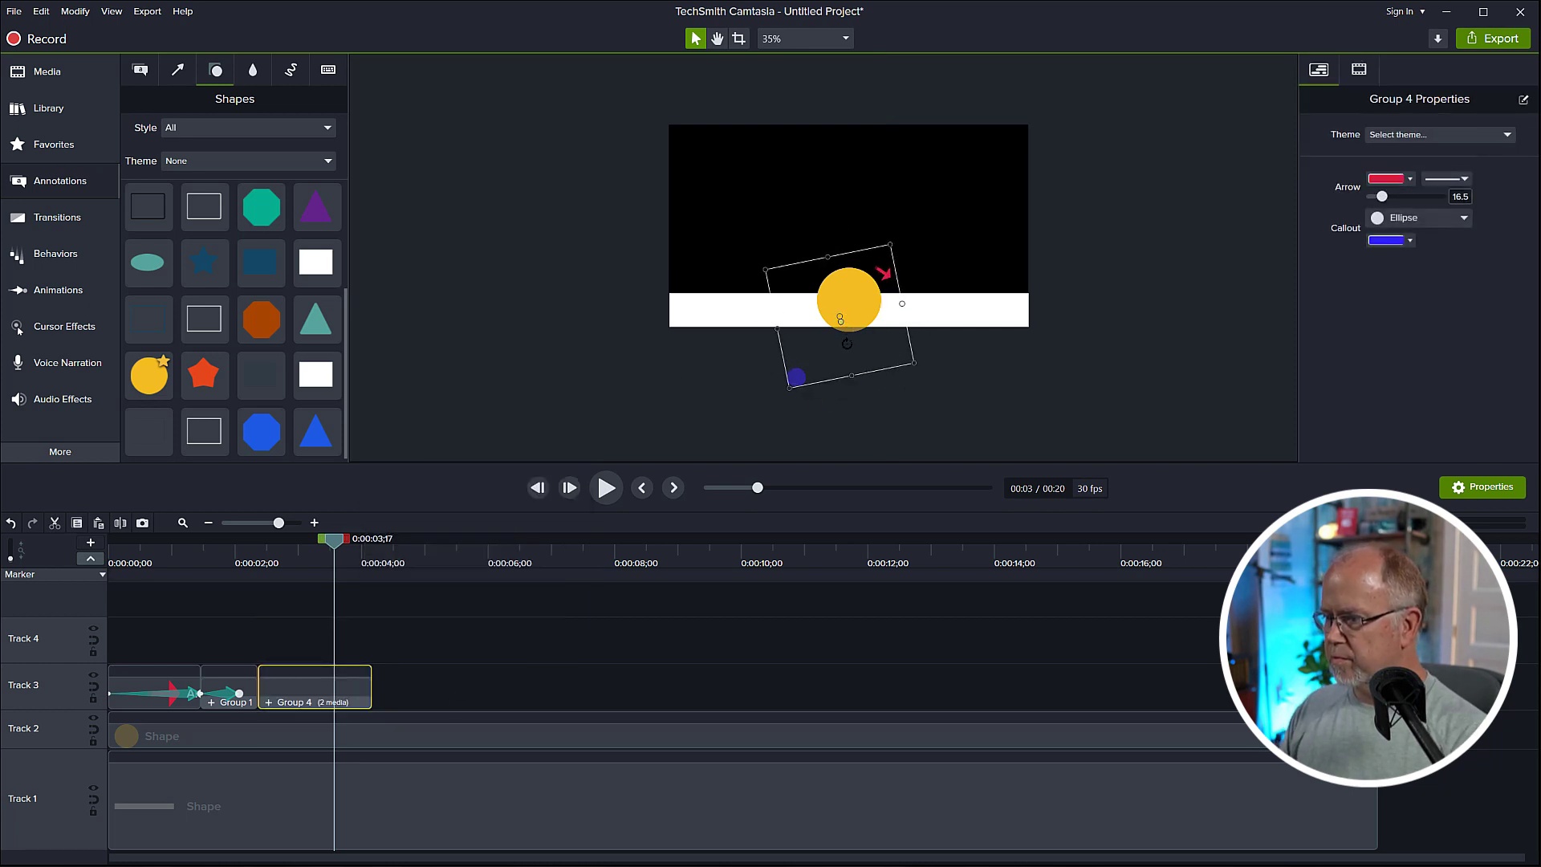
key(ctrl+z)
Ungroup the clips, raise the blue circle to just below the canvas edge, and regroup it with the arrow
right_click(333, 703)
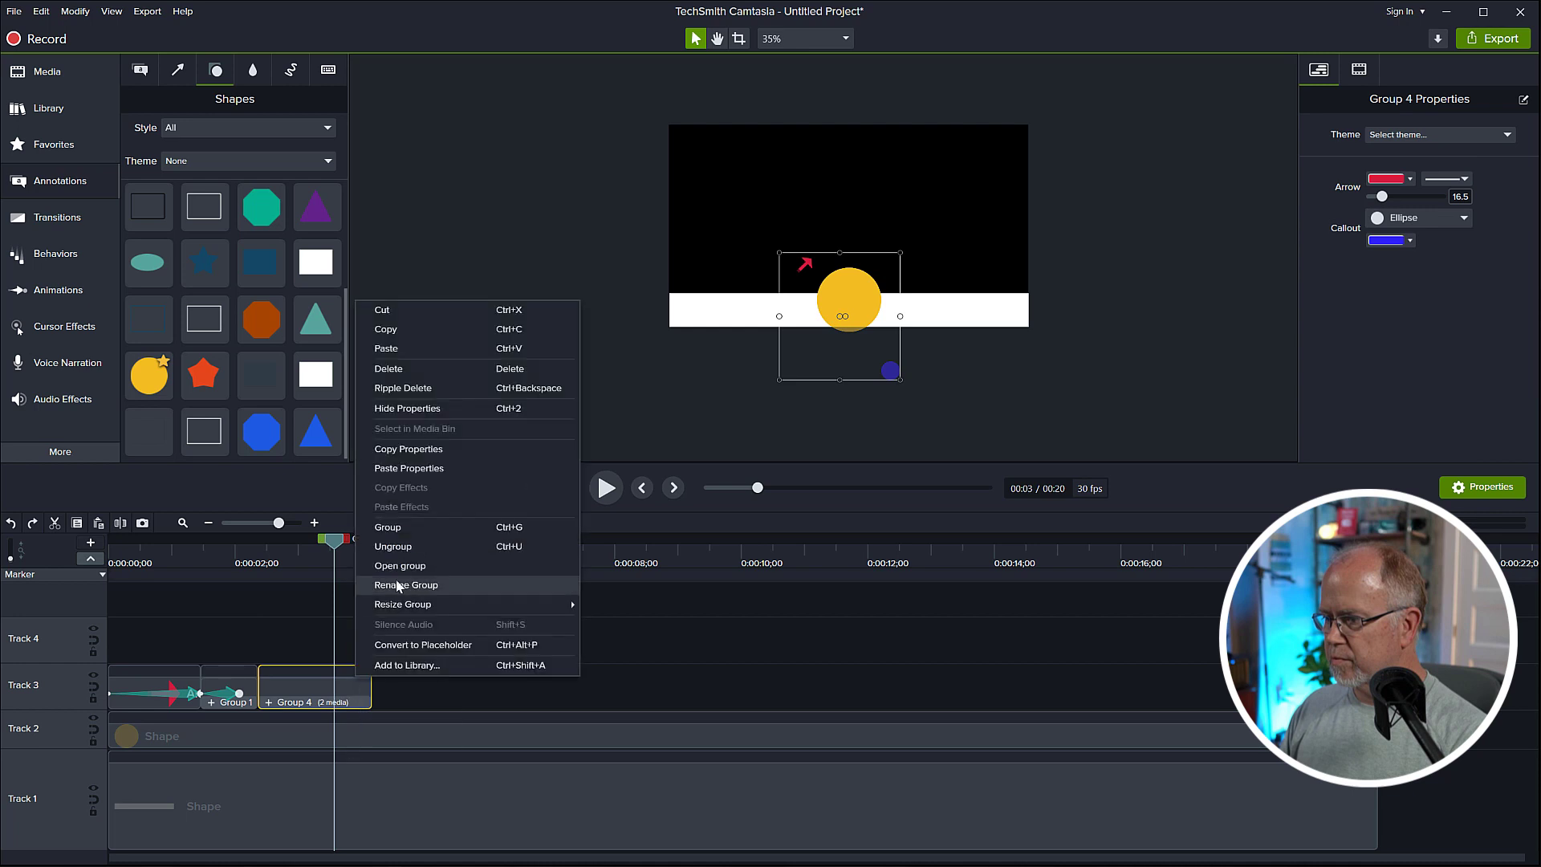
click(401, 586)
click(863, 360)
click(889, 373)
drag(888, 371, 862, 303)
shift+click(345, 682)
right_click(346, 636)
click(399, 501)
click(849, 299)
click(357, 689)
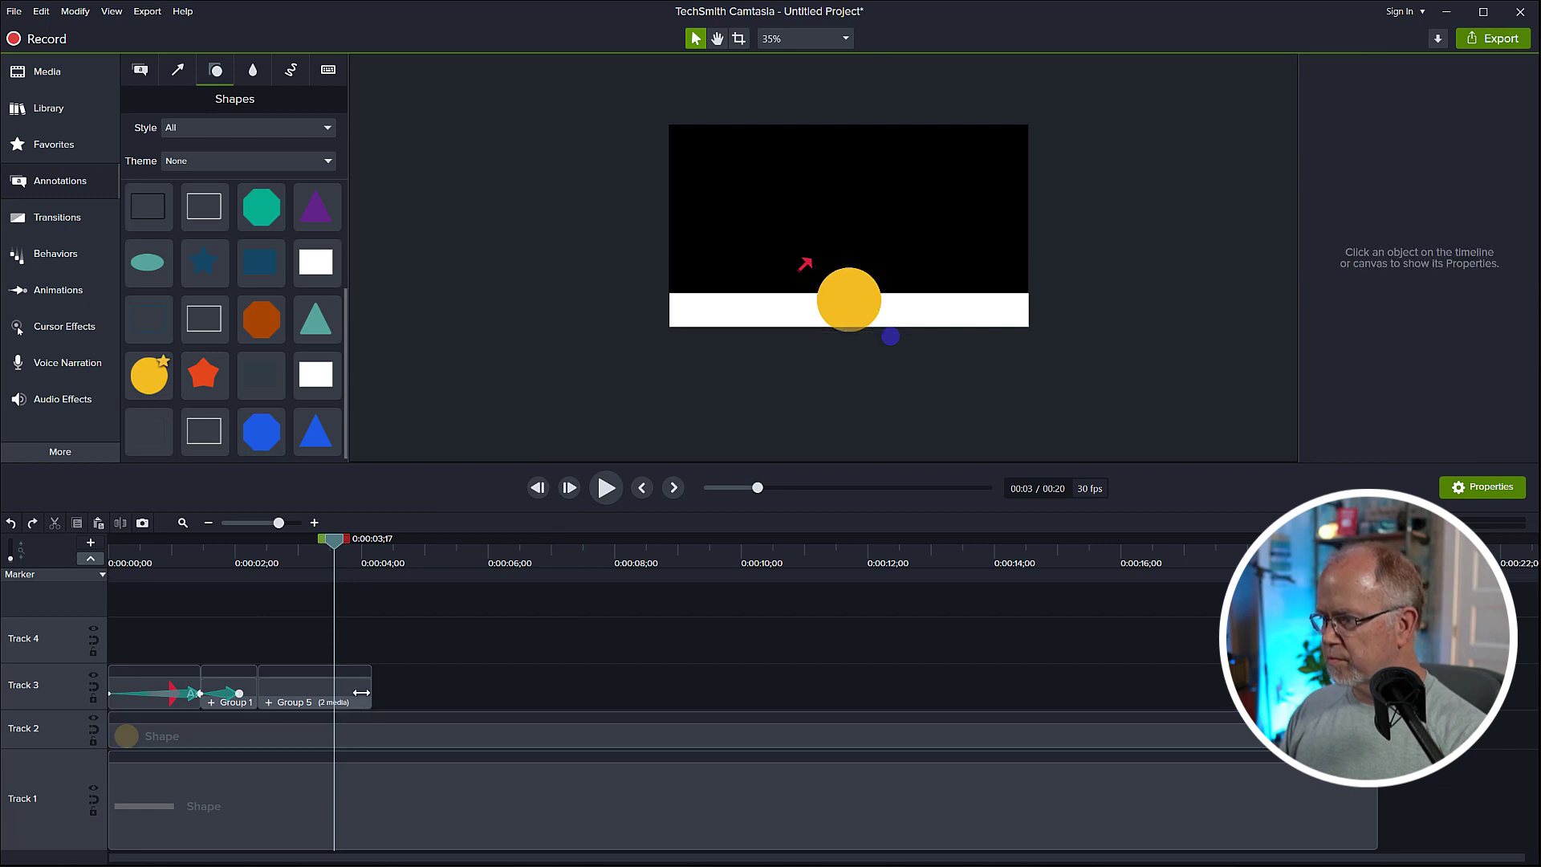
drag(868, 319, 883, 297)
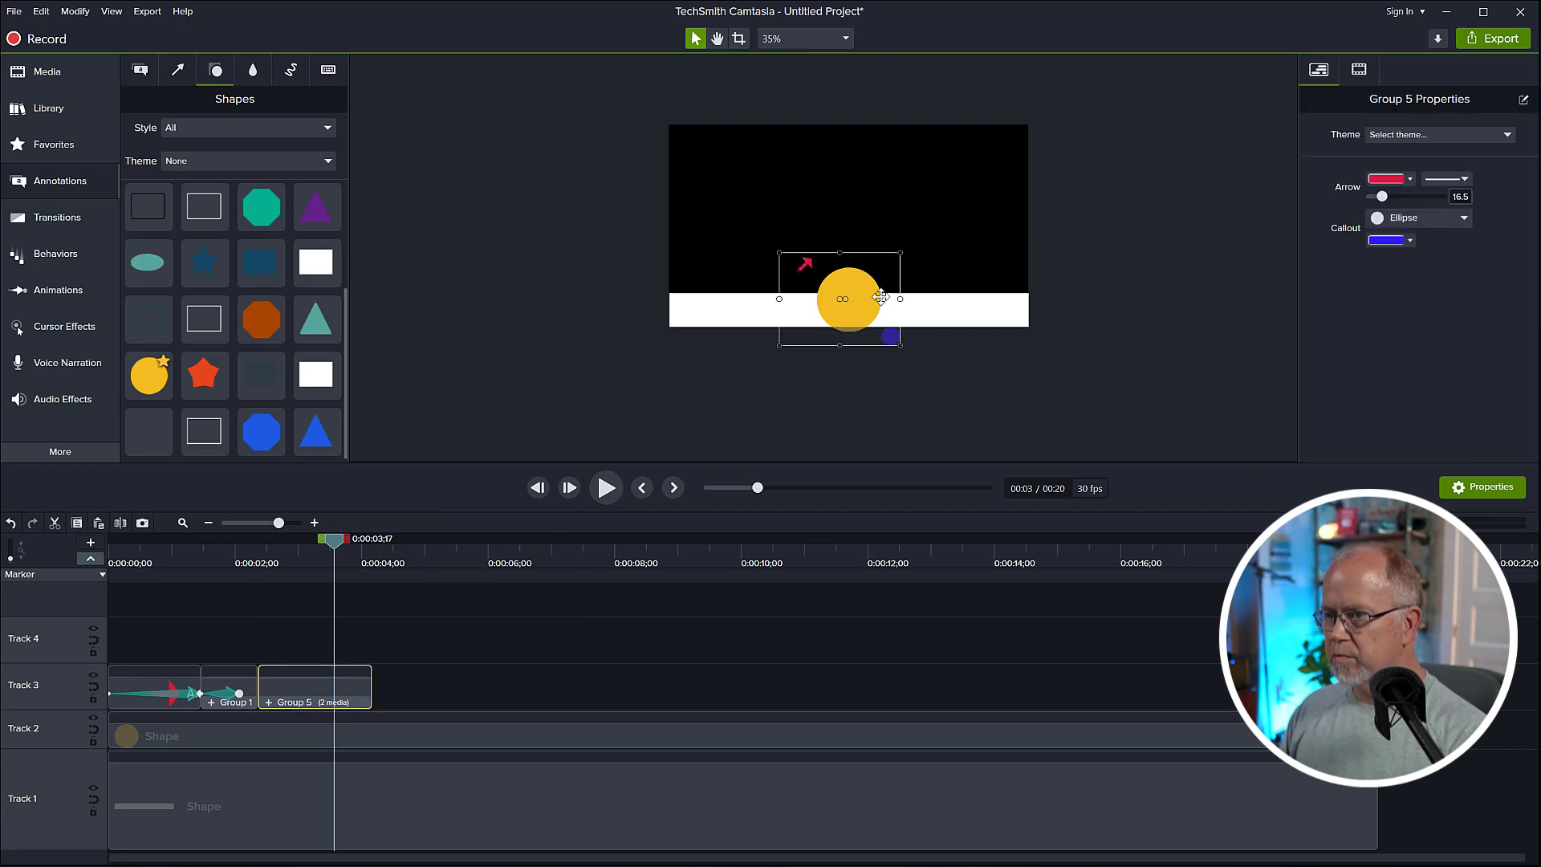
Ungroup the clips, shift the blue circle farther right, and regroup it with the arrow for a trial rotation
right_click(344, 687)
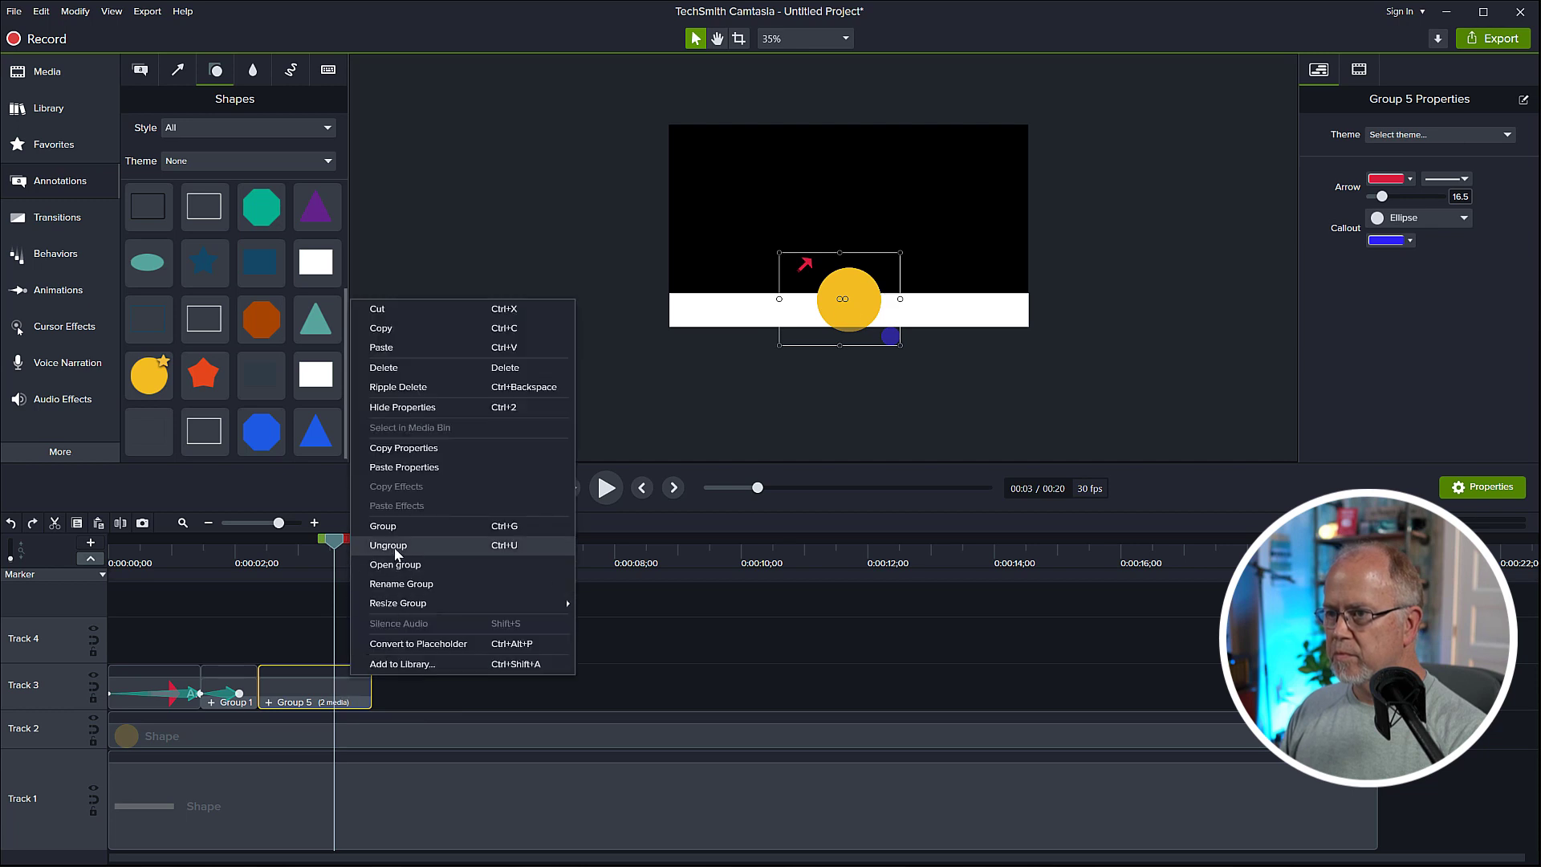
click(389, 546)
click(891, 337)
drag(891, 337, 928, 338)
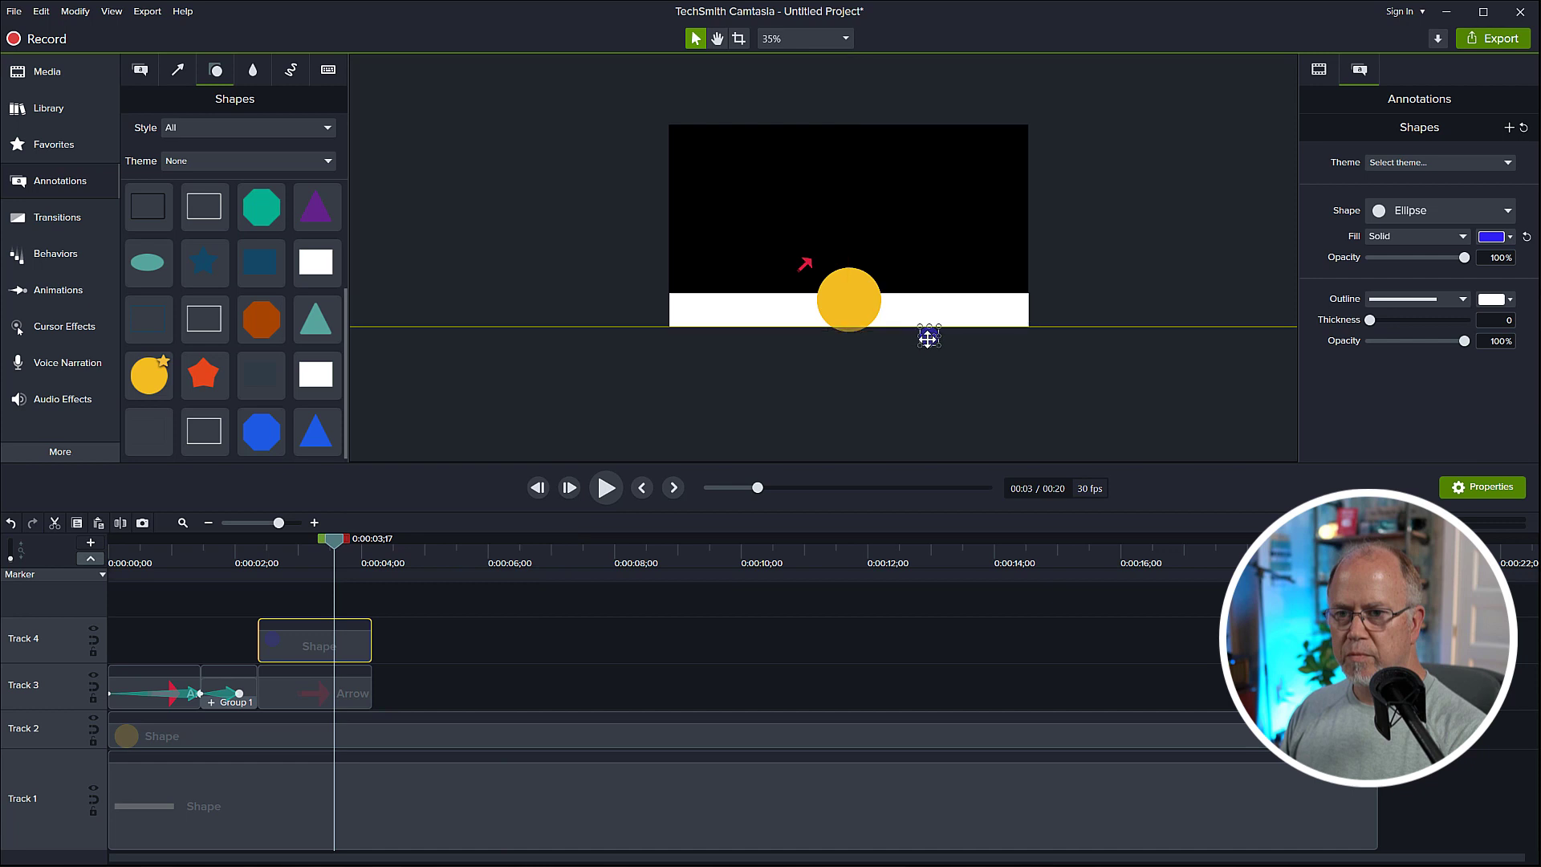
ctrl+click(353, 690)
right_click(365, 651)
click(415, 514)
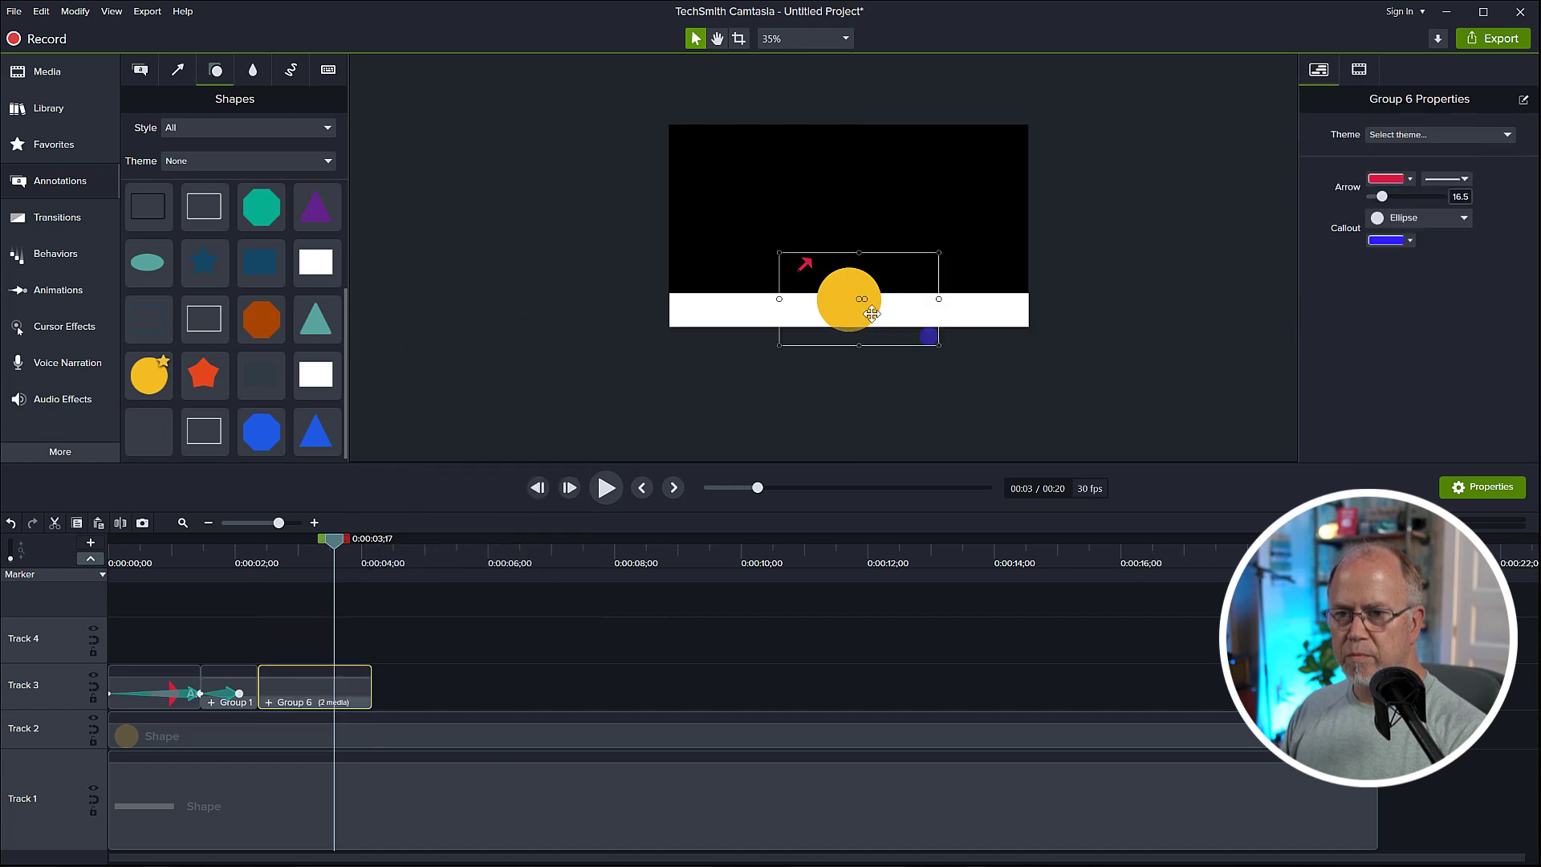
drag(866, 298, 908, 341)
key(ctrl+z)
Shift the ungrouped blue circle back left to centre the pivot on the yellow circle, and regroup it with the arrow
key(ctrl+u)
click(929, 336)
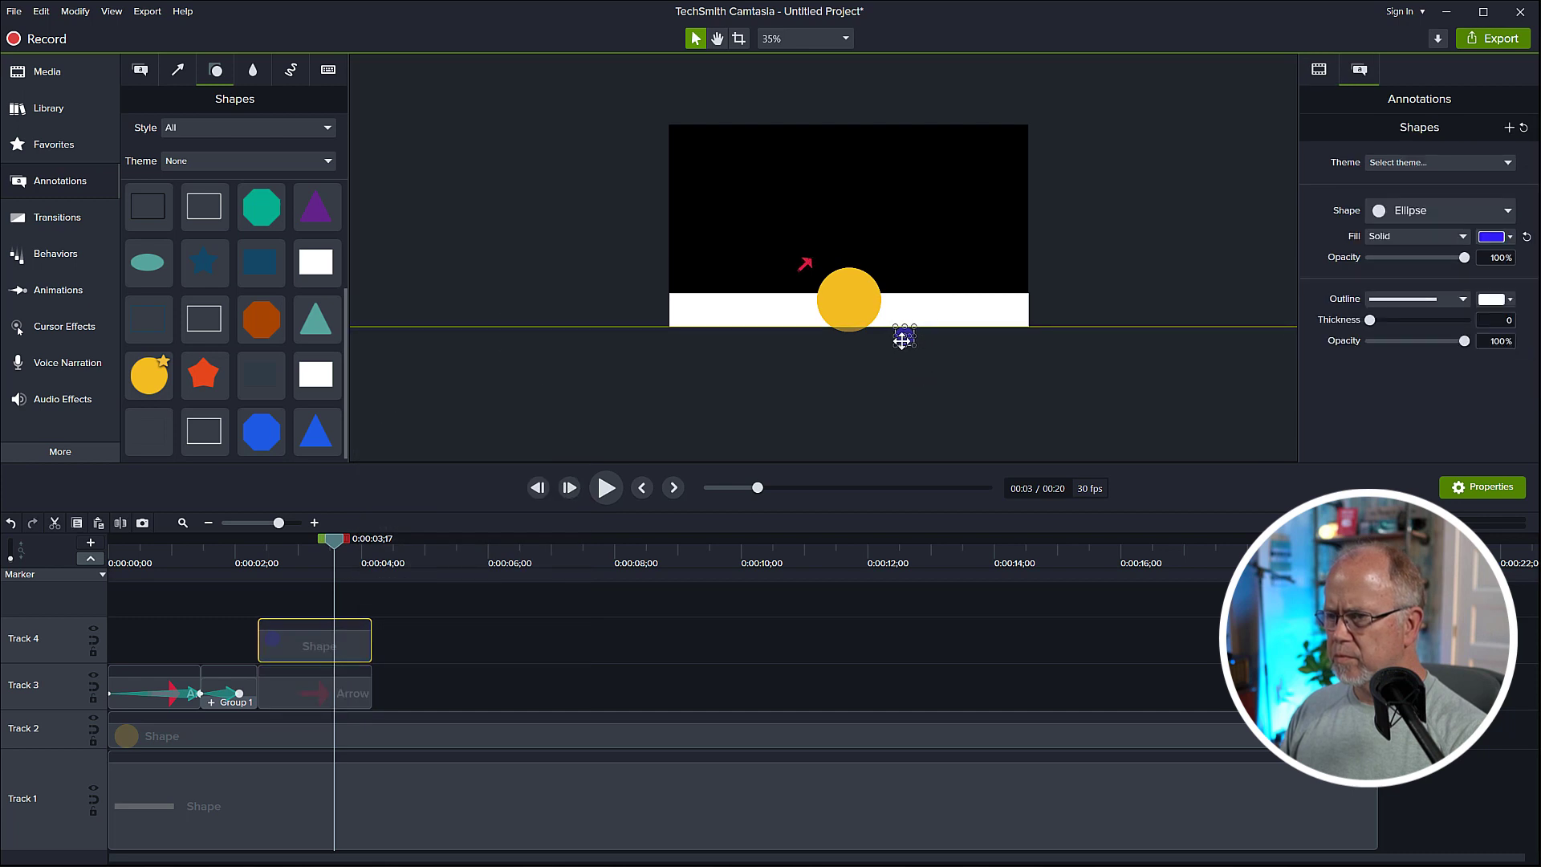
ctrl+click(353, 692)
right_click(363, 642)
click(417, 504)
drag(865, 309, 858, 391)
key(ctrl+z)
Add a Custom animation to the new group, ending at 0:00:03;17, and rotate it clockwise around the yellow circle
scroll(849, 300, up, 1)
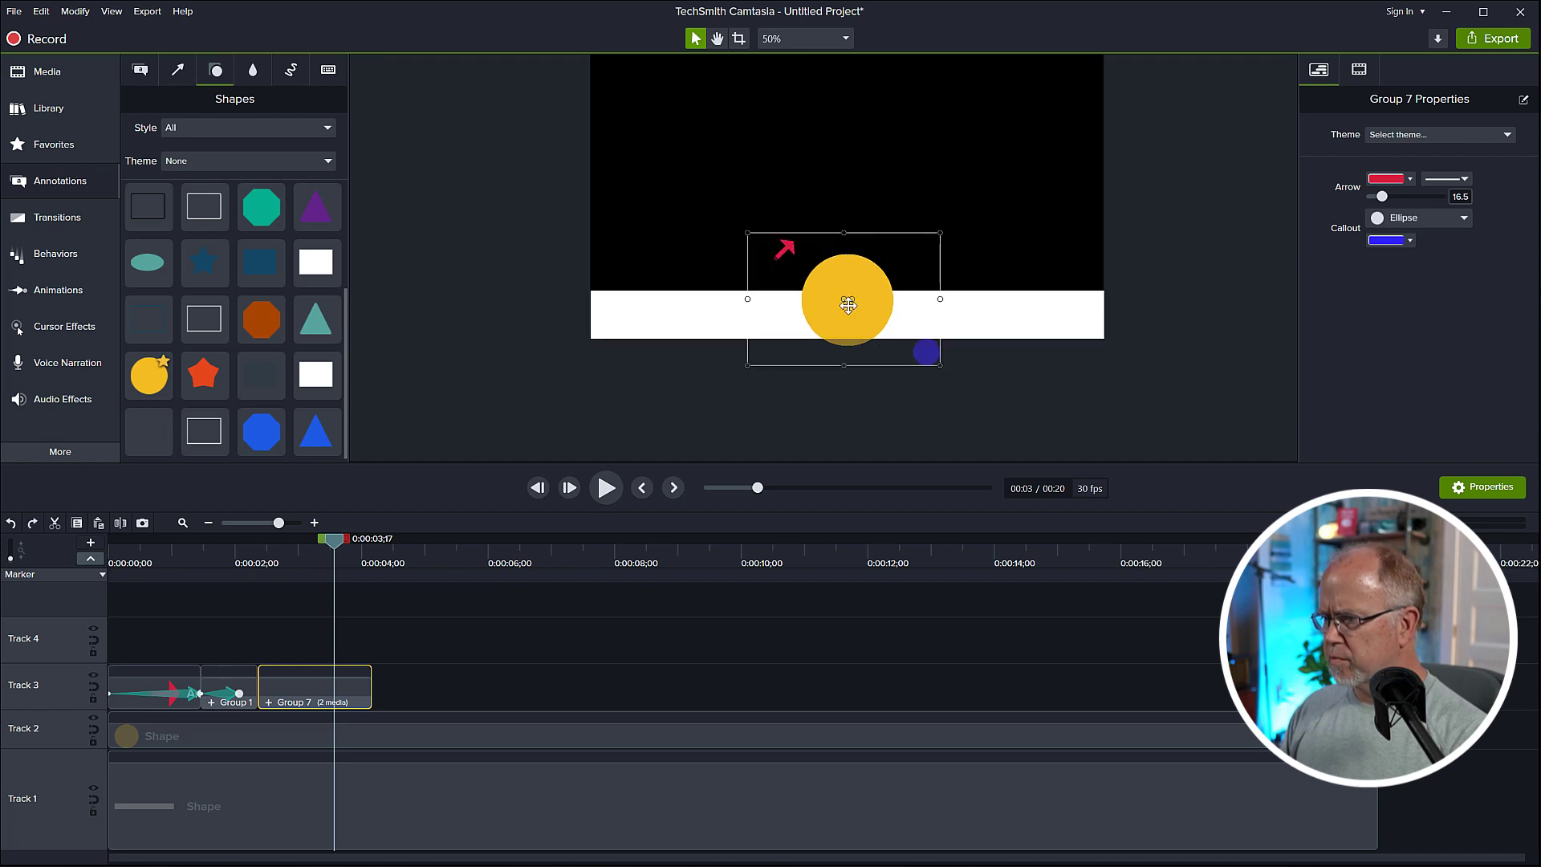
scroll(849, 304, up, 1)
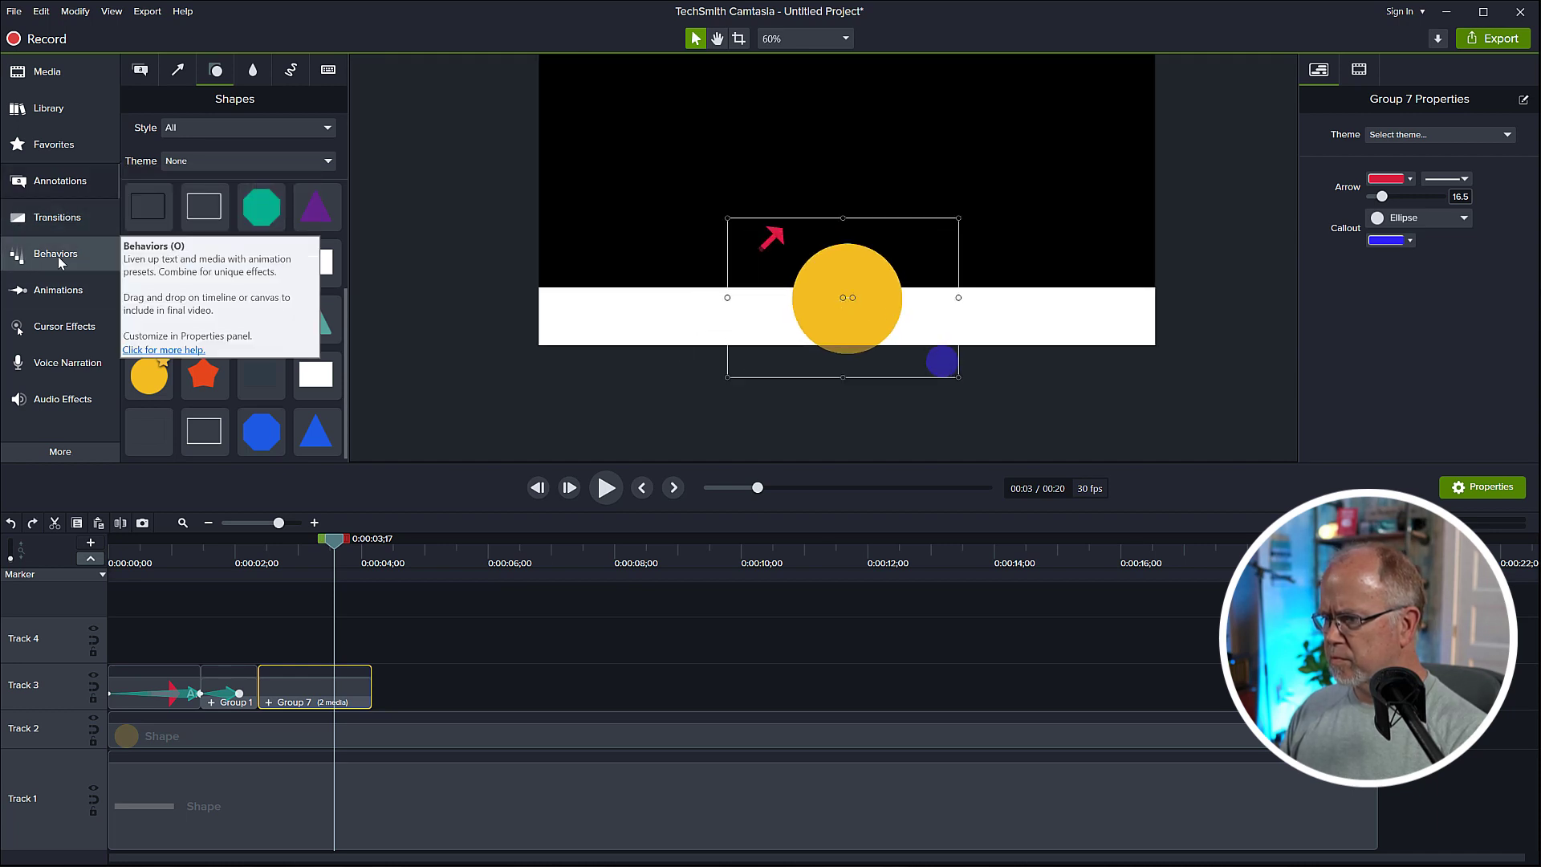
click(58, 290)
drag(180, 197, 333, 694)
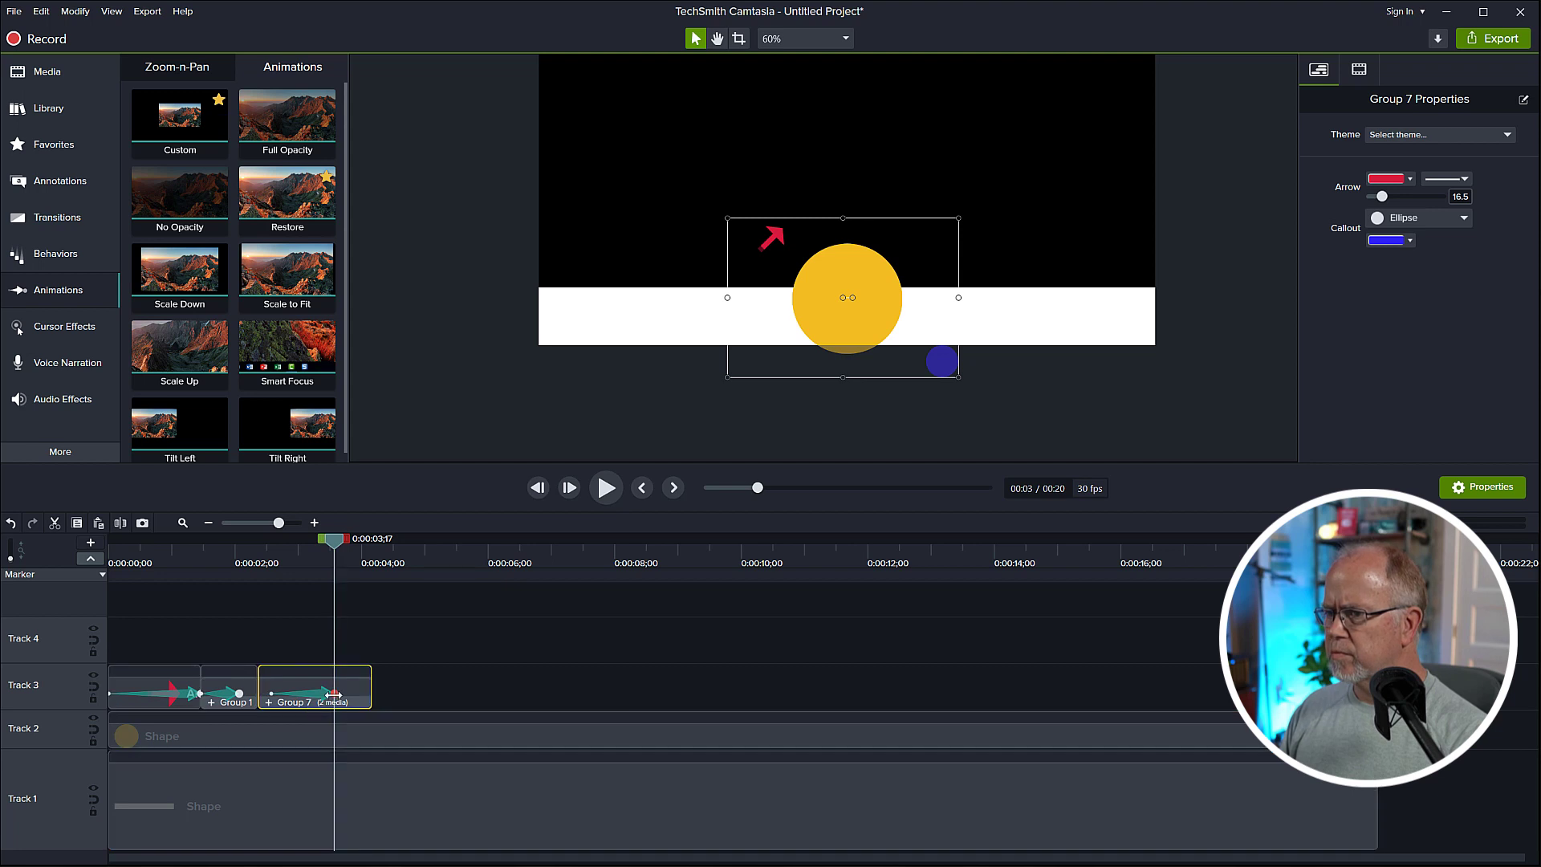
drag(860, 307, 848, 377)
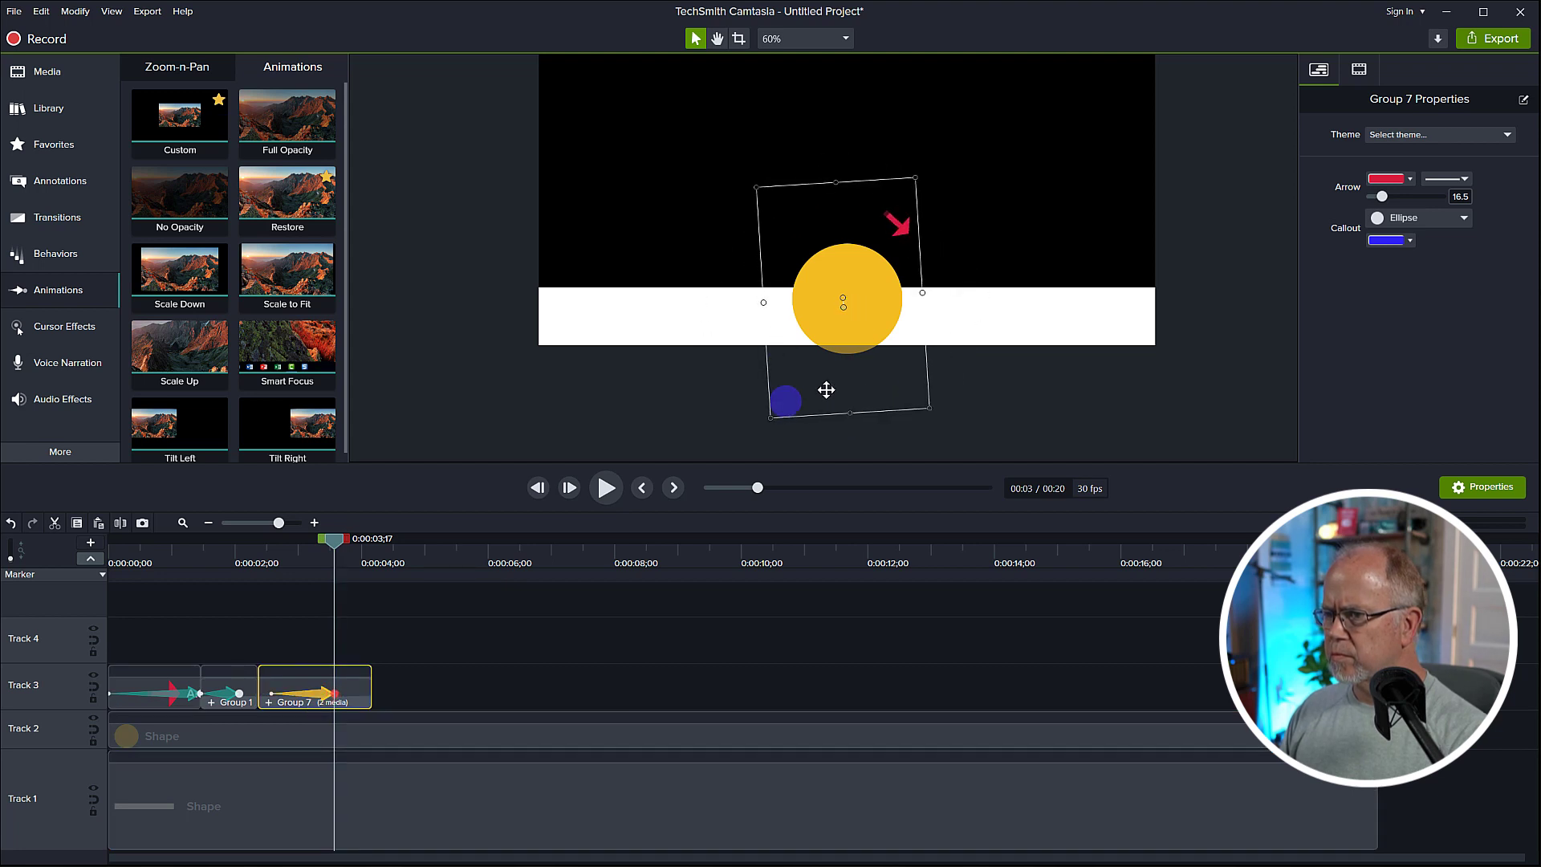
Open the new group, delete the blue circle from it, and close the group
click(619, 597)
click(268, 703)
click(305, 791)
key(Delete)
click(165, 544)
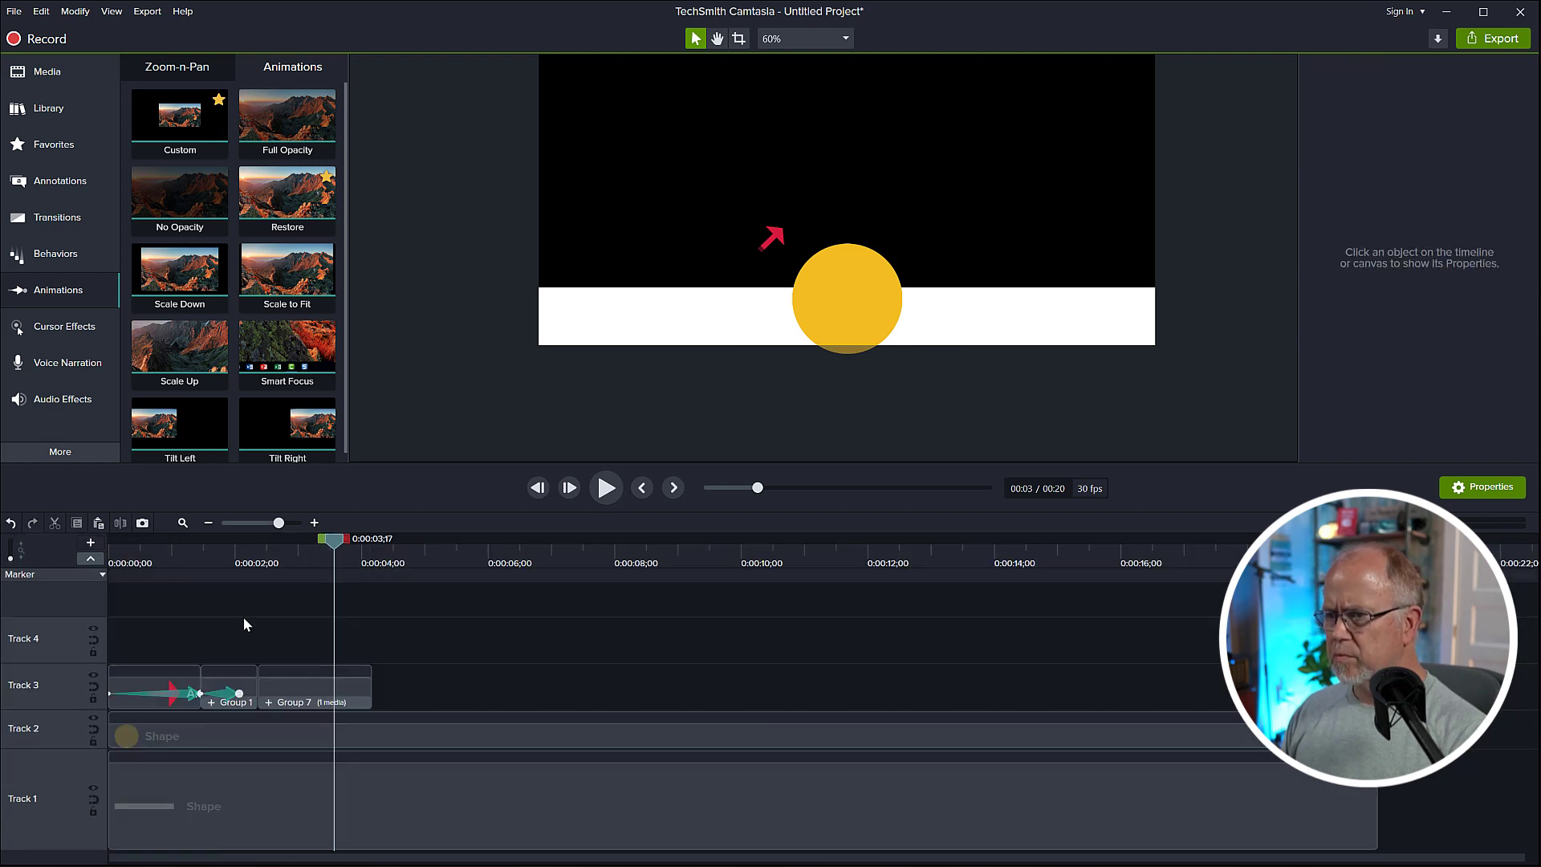
Rotate the new group about 90 degrees clockwise around the yellow circle and set its animation easing to Linear
click(325, 690)
drag(853, 297, 846, 367)
right_click(324, 695)
mouse_move(361, 772)
click(513, 787)
Stretch both groups' rotation animations to fill their clips and play back the sequence
drag(271, 694, 392, 697)
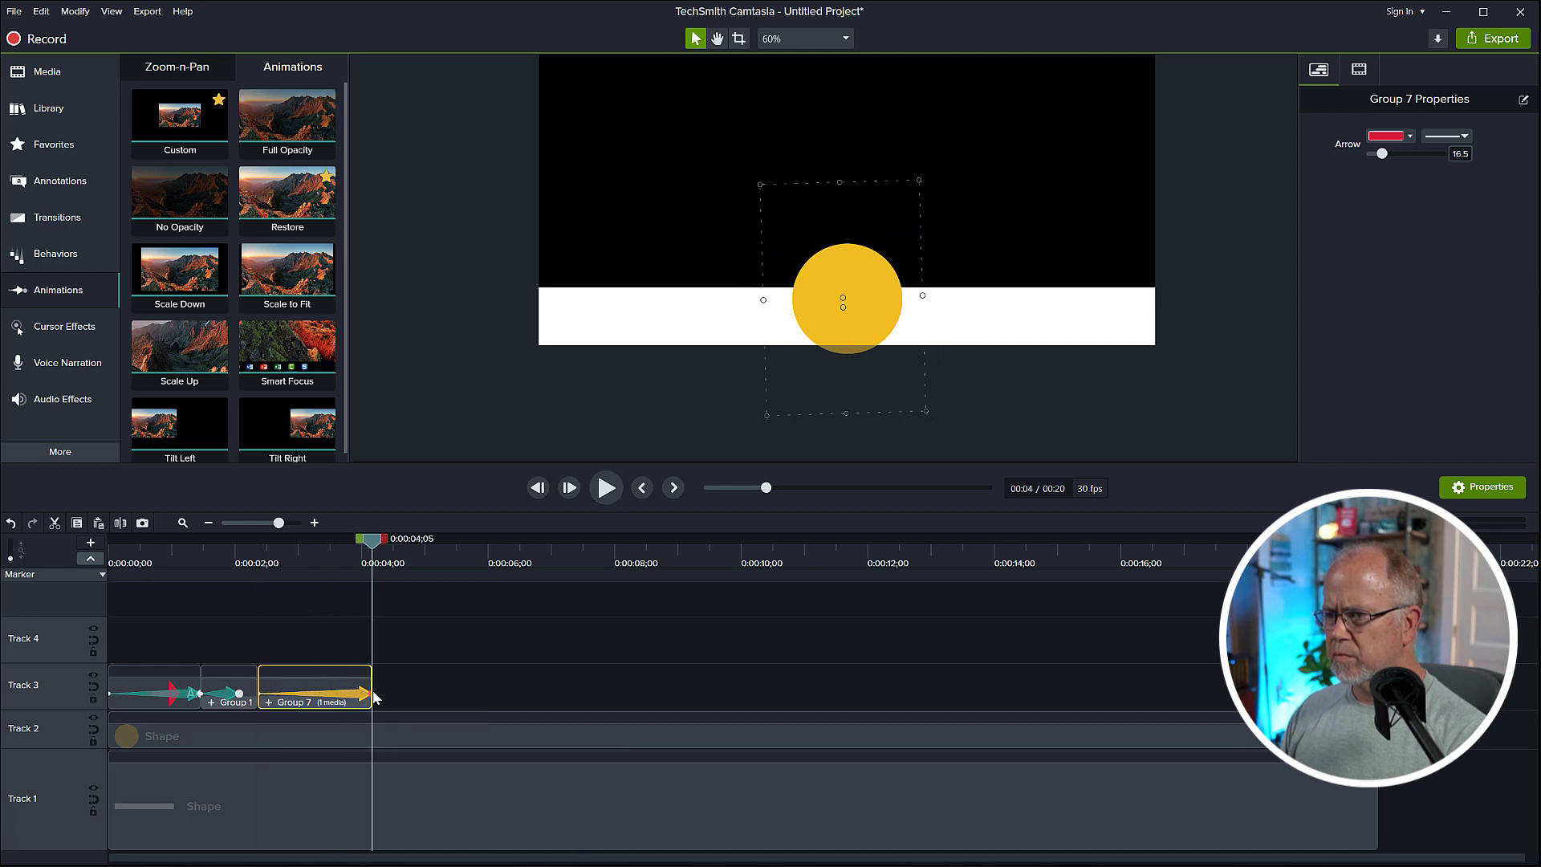
drag(240, 694, 257, 693)
click(167, 560)
key(space)
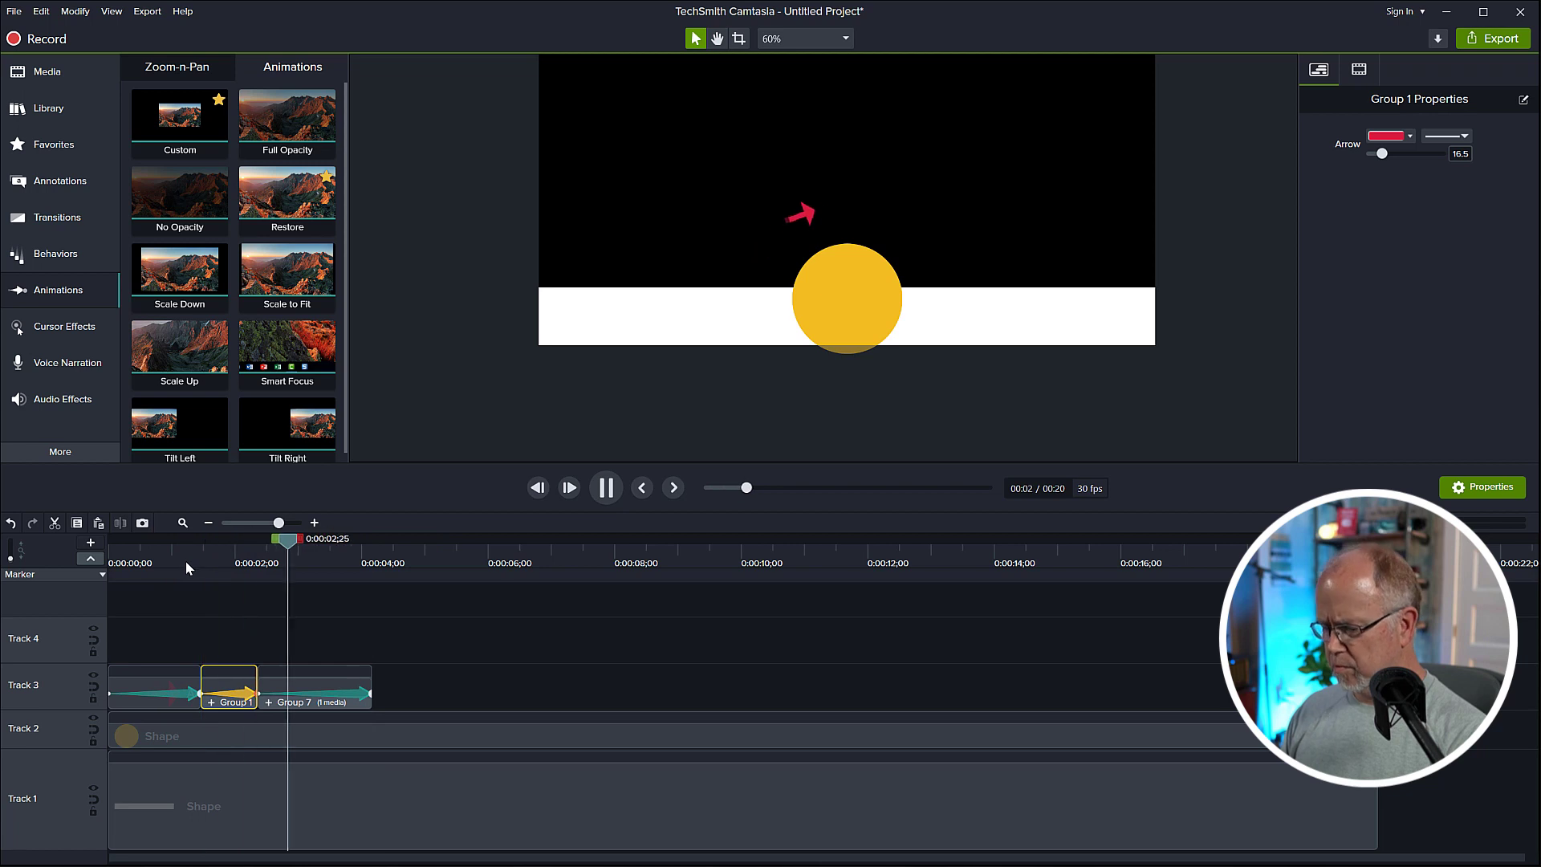
key(space)
drag(386, 549, 128, 554)
key(space)
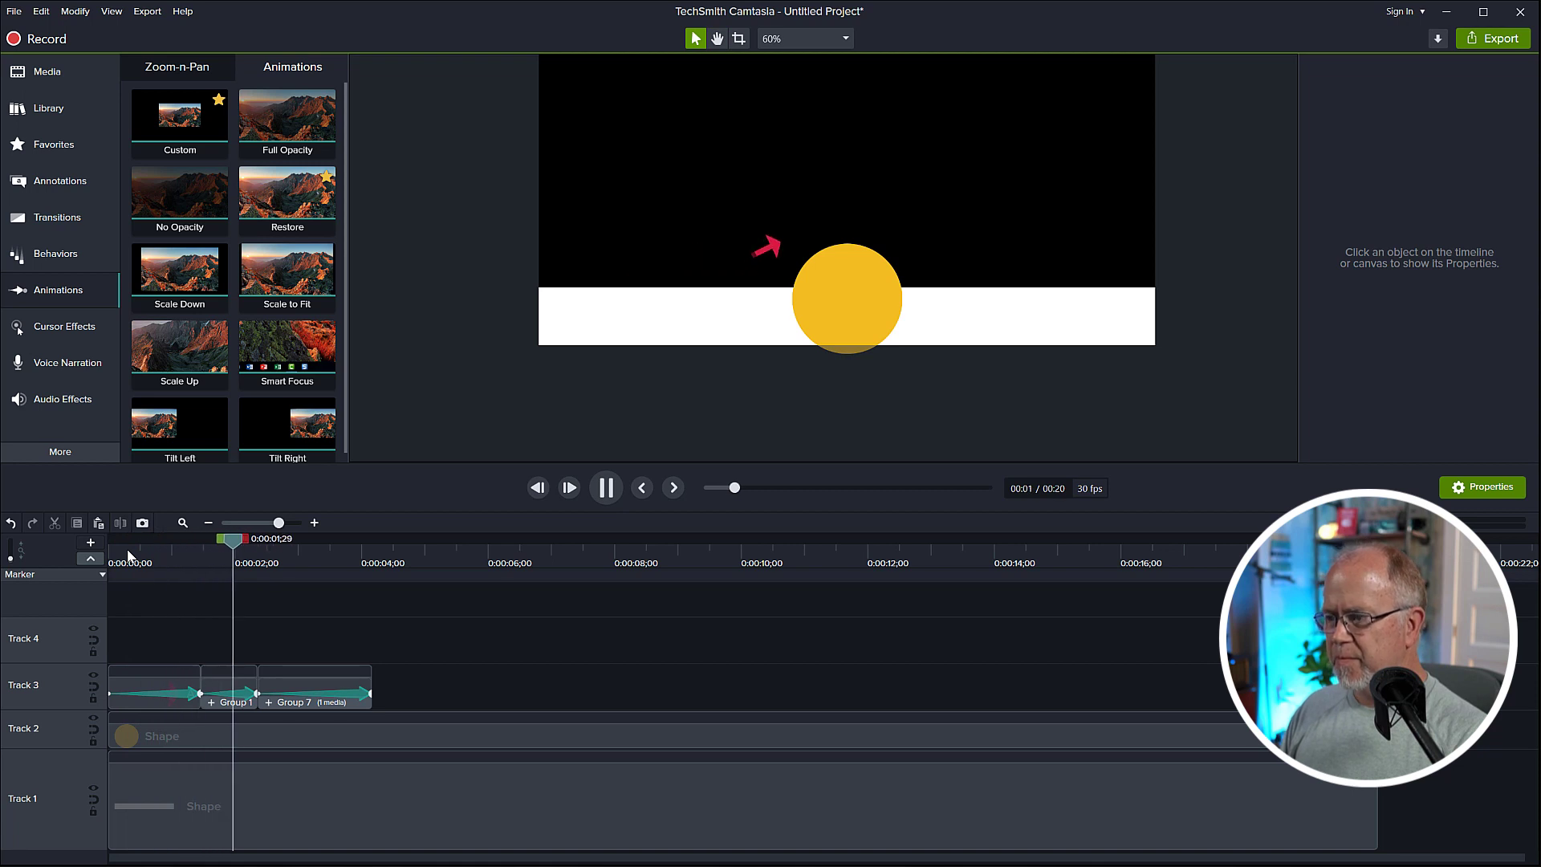
key(space)
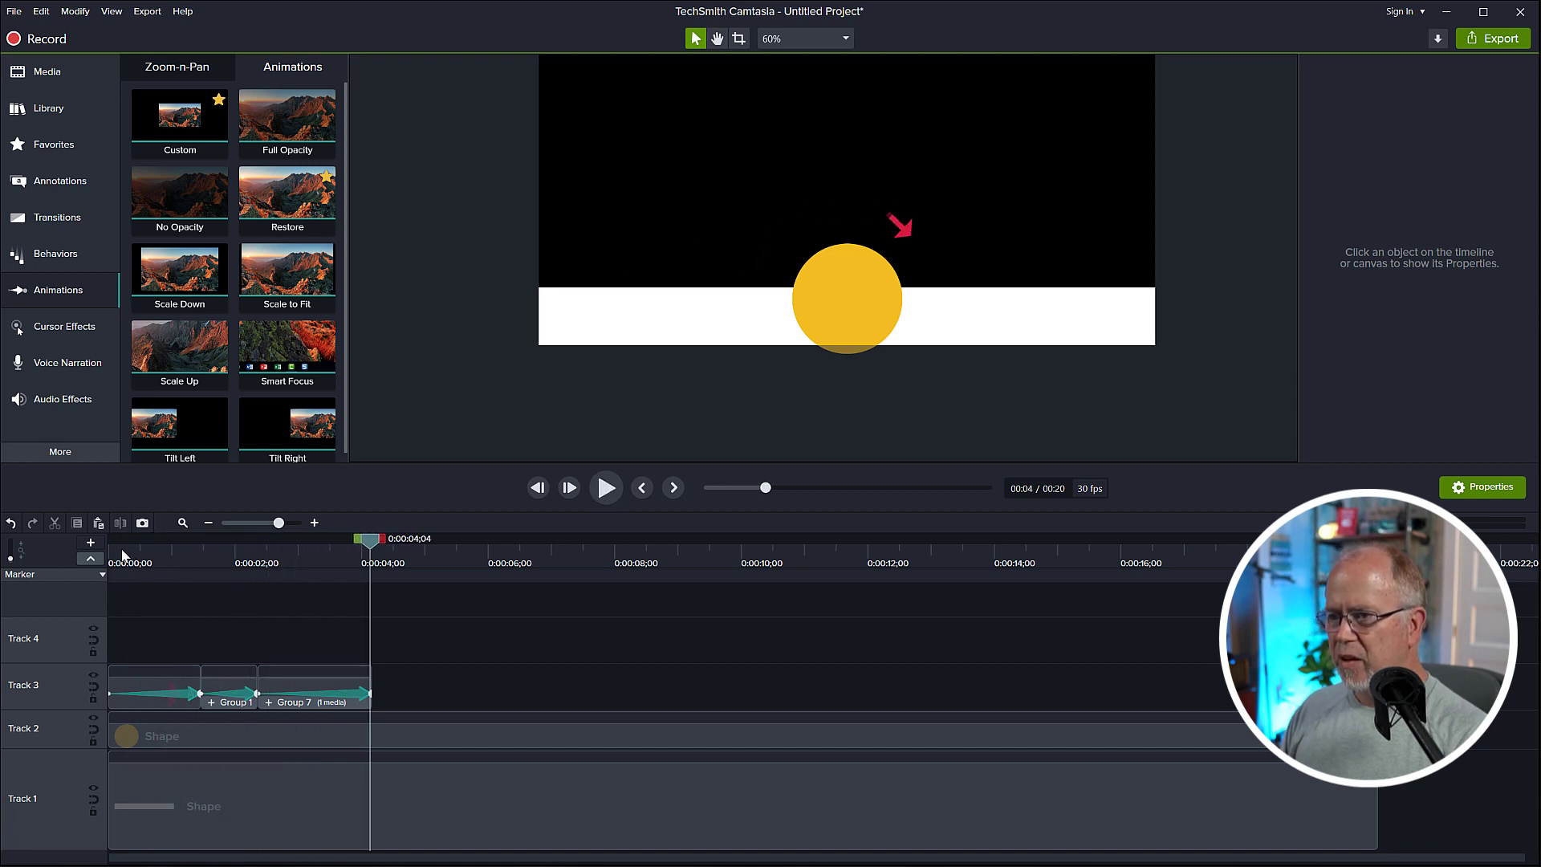
Shorten the first group clip to end at 0:00:02;02 and move the second group clip to start there
click(236, 553)
click(236, 699)
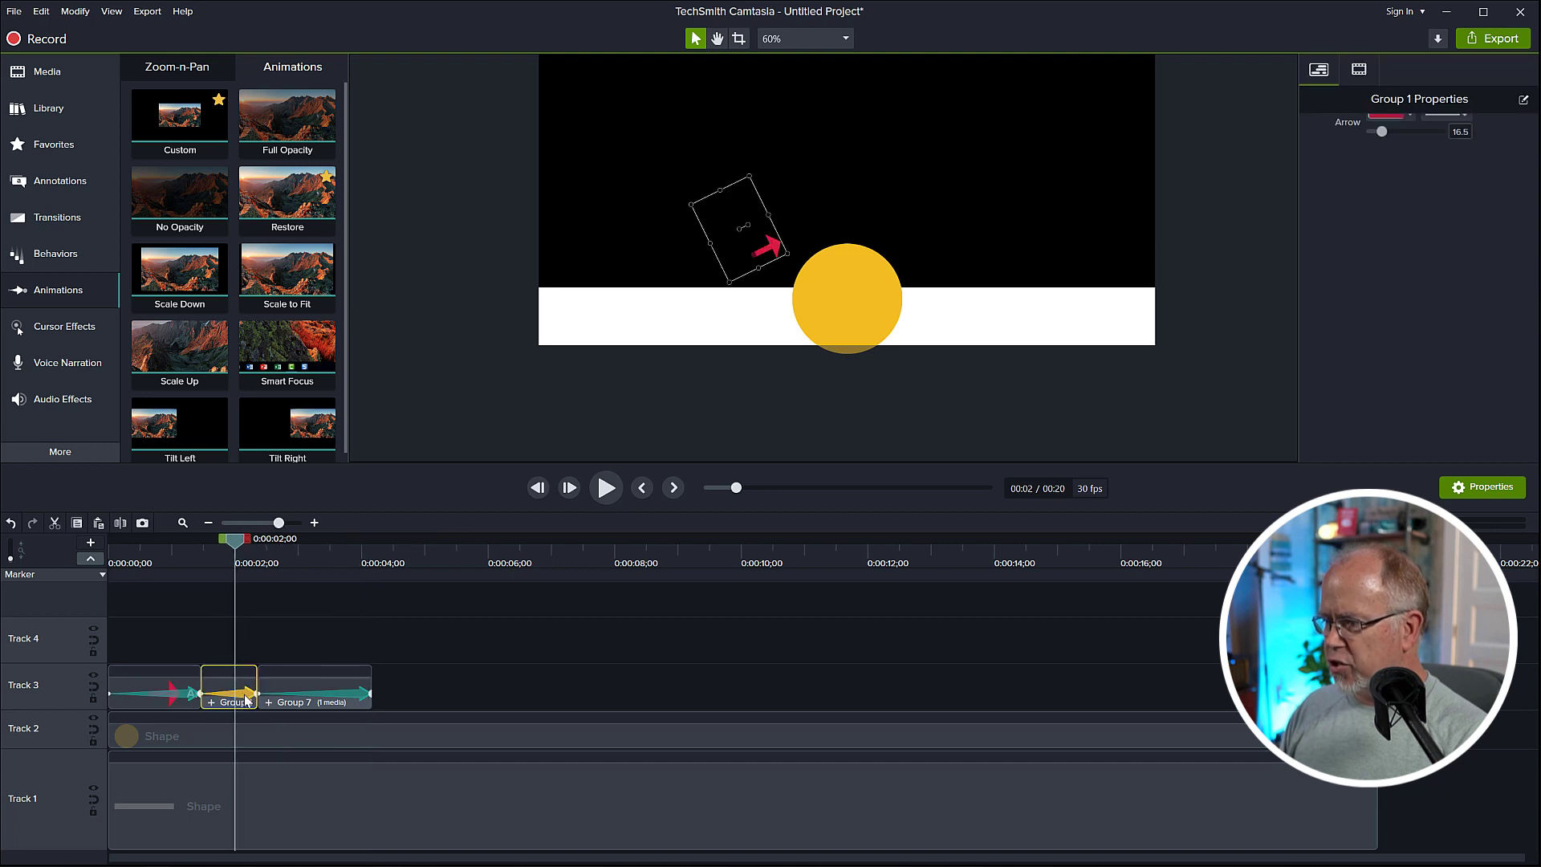
mouse_move(255, 695)
mouse_down()
mouse_move(238, 695)
mouse_move(284, 680)
mouse_move(264, 682)
mouse_up()
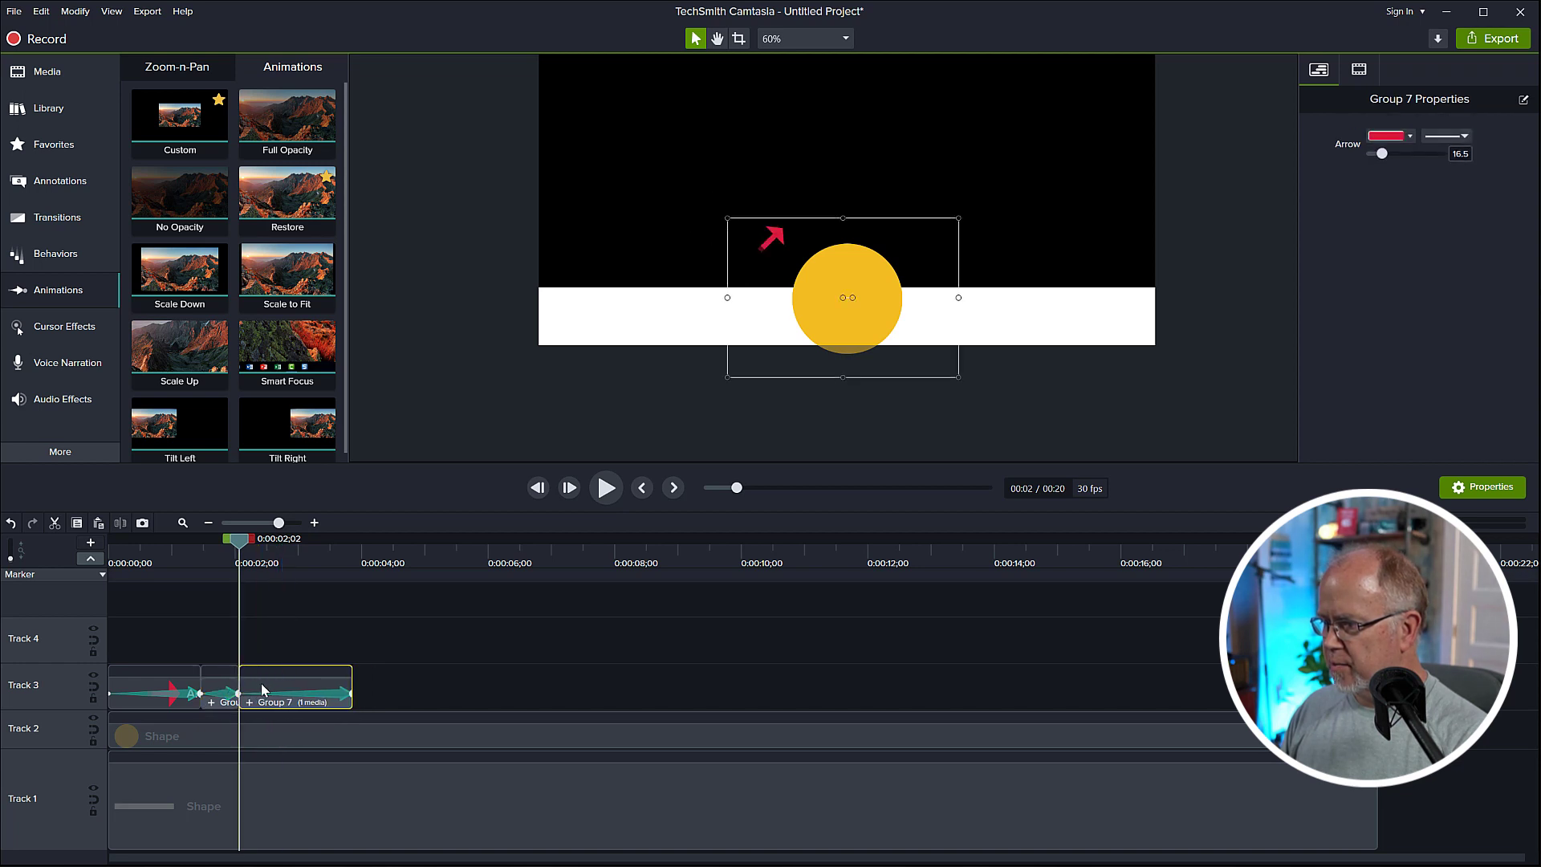
click(264, 652)
Play back the arrow's travel and both group rotations in sequence
click(152, 553)
key(space)
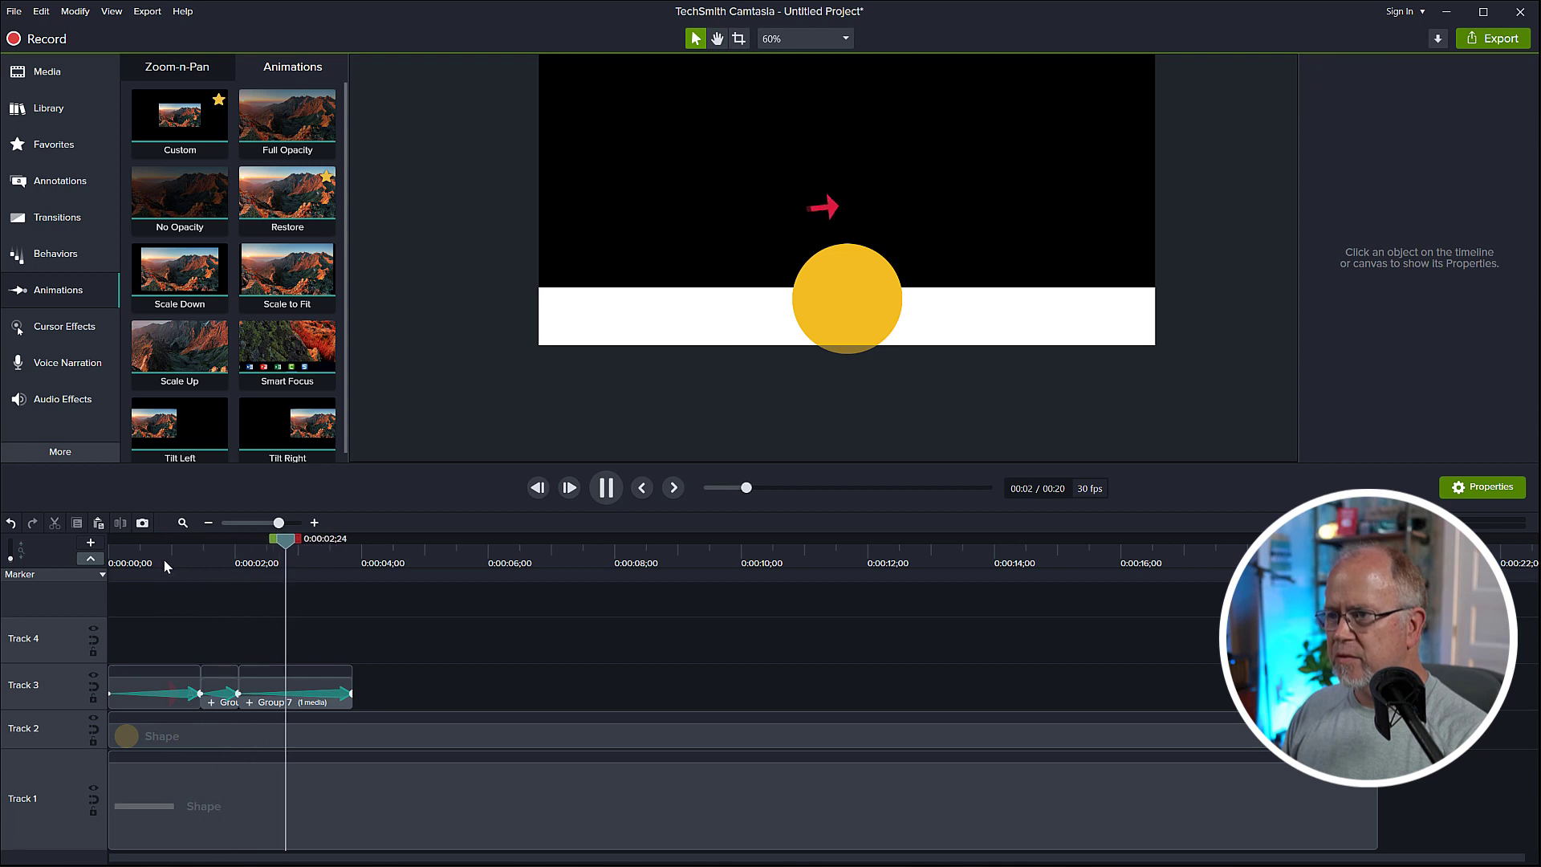
key(space)
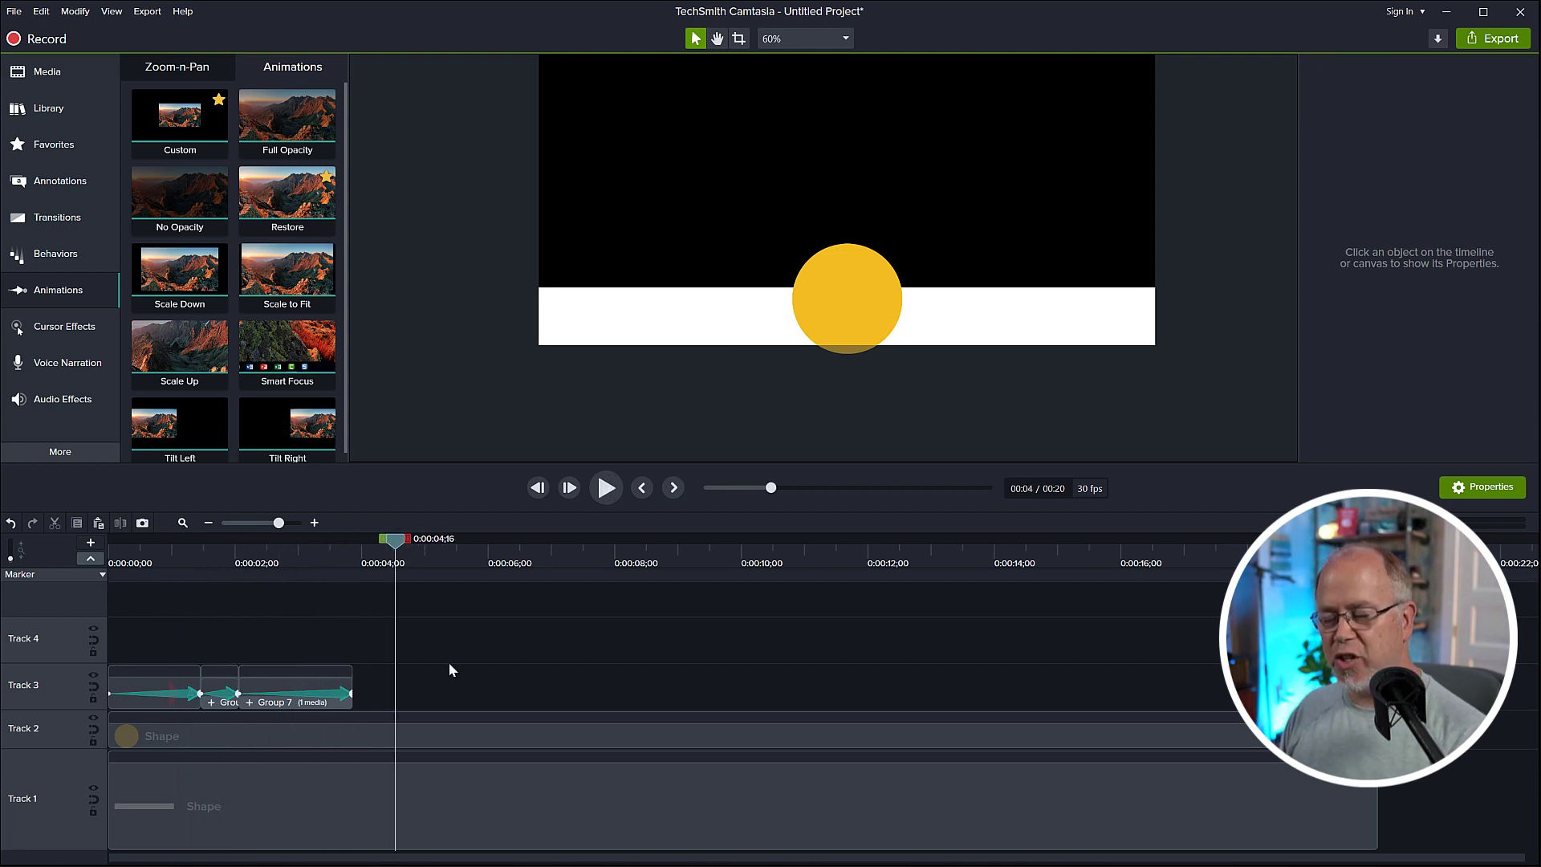
Paste a copy of the Group 7 clip at 0:00:04;16 on Track 3 and pull its rotation animation inside the clip
click(298, 692)
key(ctrl+c)
key(ctrl+v)
drag(506, 693, 471, 697)
Apply the copied group's end-of-rotation pose to its start and ungroup it into a plain arrow clip directly after Group 7
right_click(504, 678)
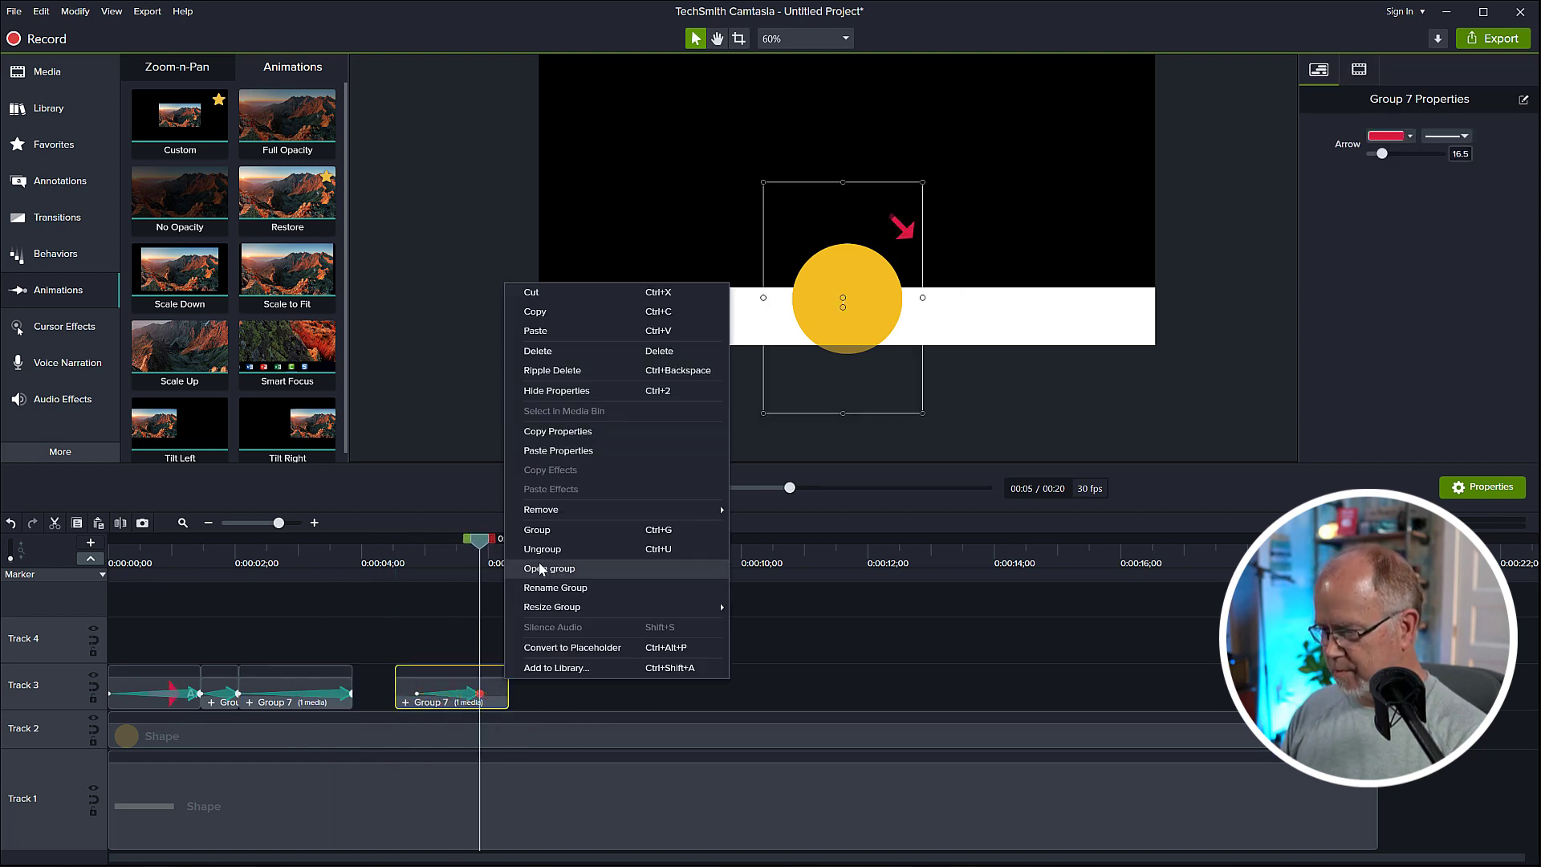
click(557, 431)
right_click(413, 683)
click(461, 450)
right_click(446, 692)
click(486, 546)
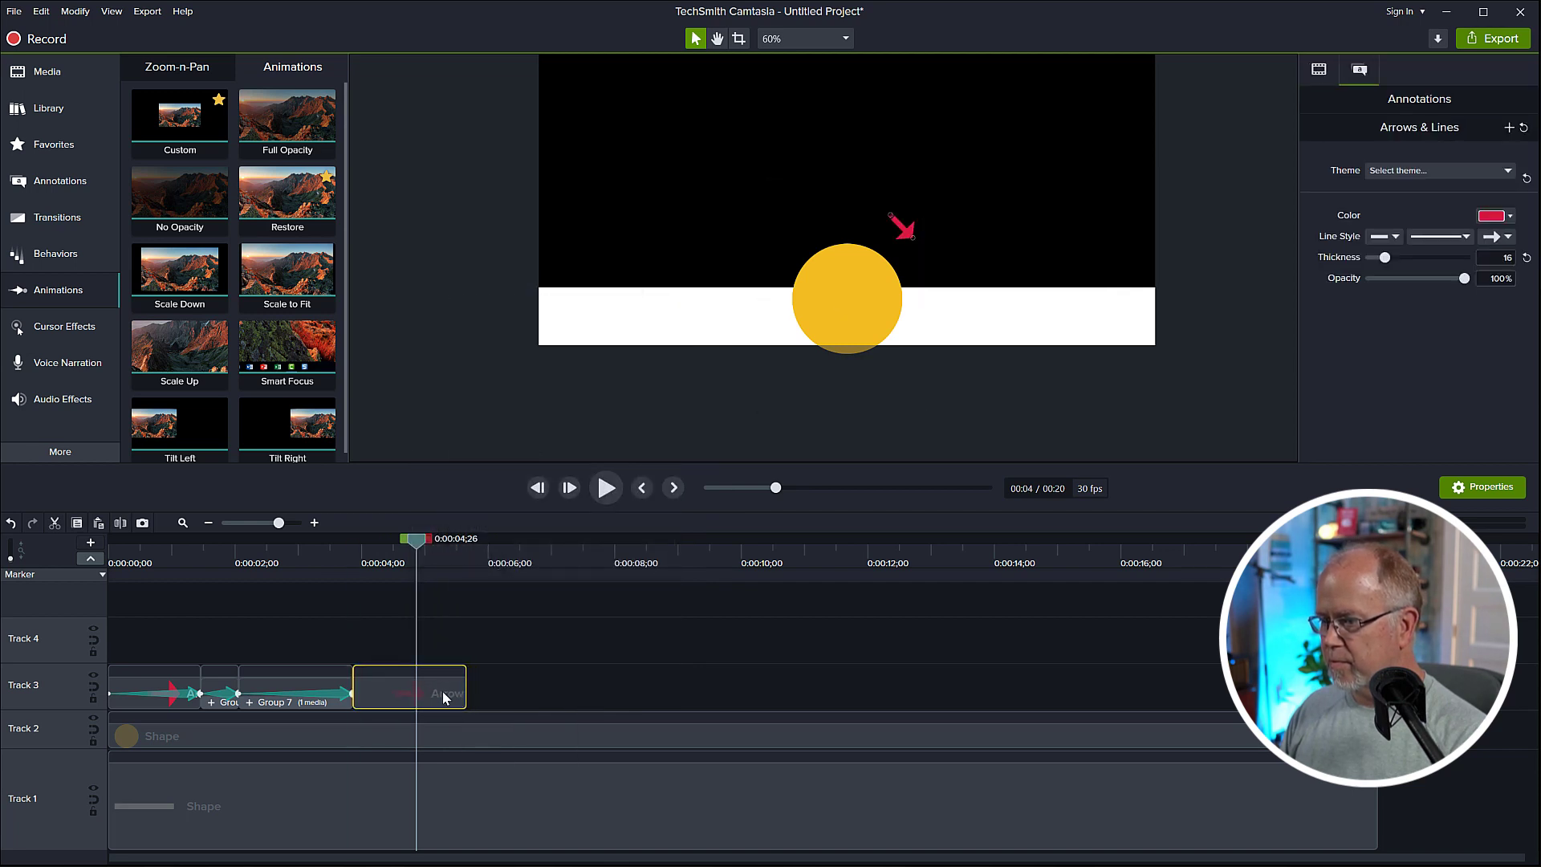
Add a circle shape on Track 4 above the new arrow clip, match the clip's length, and fill it green
click(60, 180)
drag(149, 373, 366, 614)
drag(671, 641, 465, 640)
click(1491, 237)
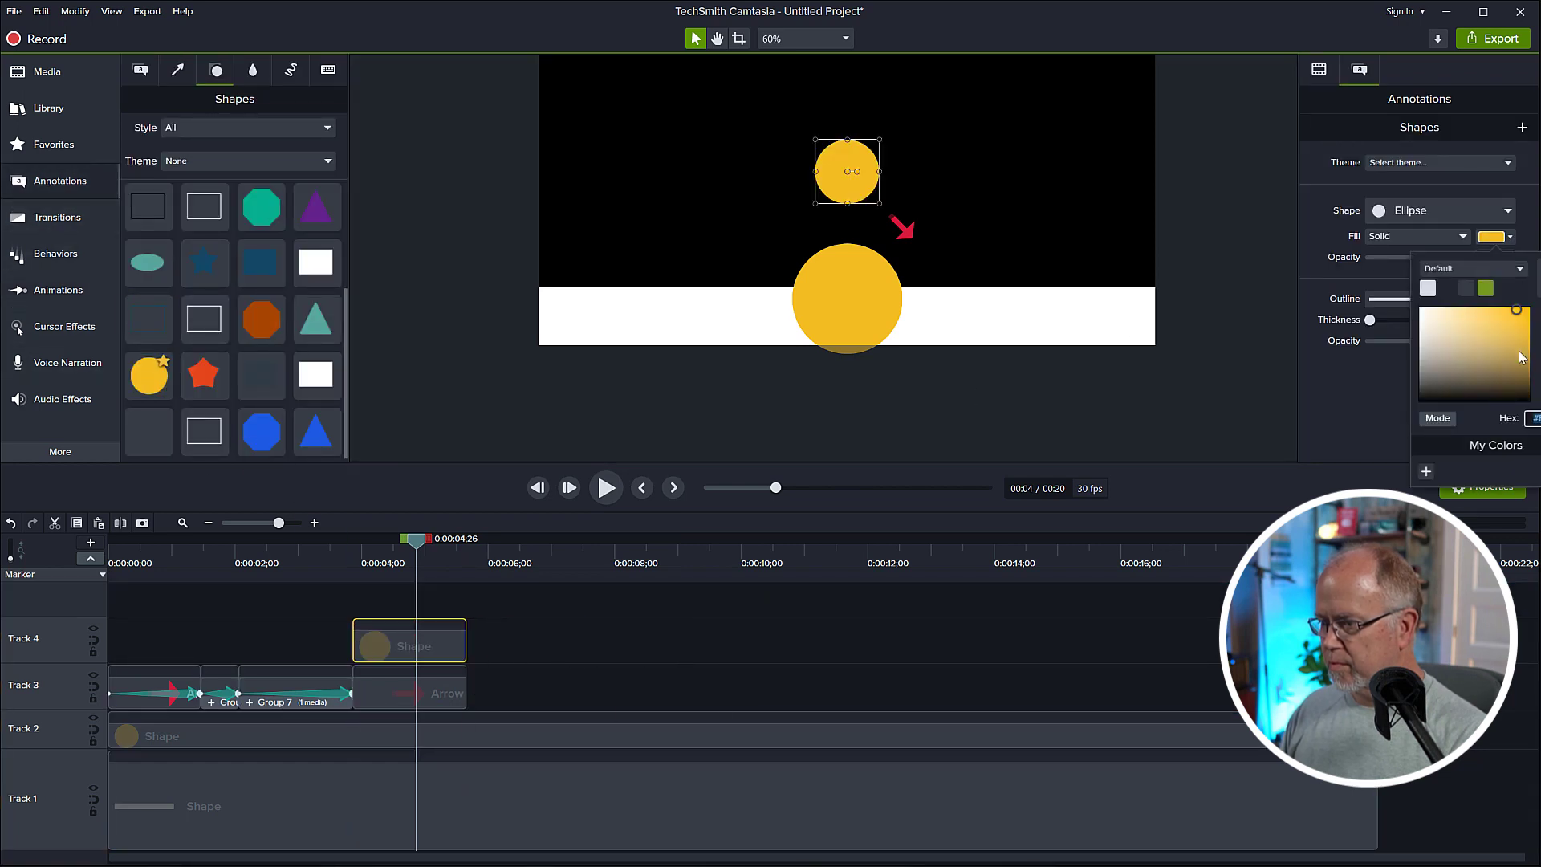
click(1538, 357)
Shrink the green circle, place it above and right of the arrow, and group both to test the pivot before ungrouping them
drag(879, 204, 988, 175)
drag(520, 692, 446, 642)
right_click(446, 637)
click(497, 504)
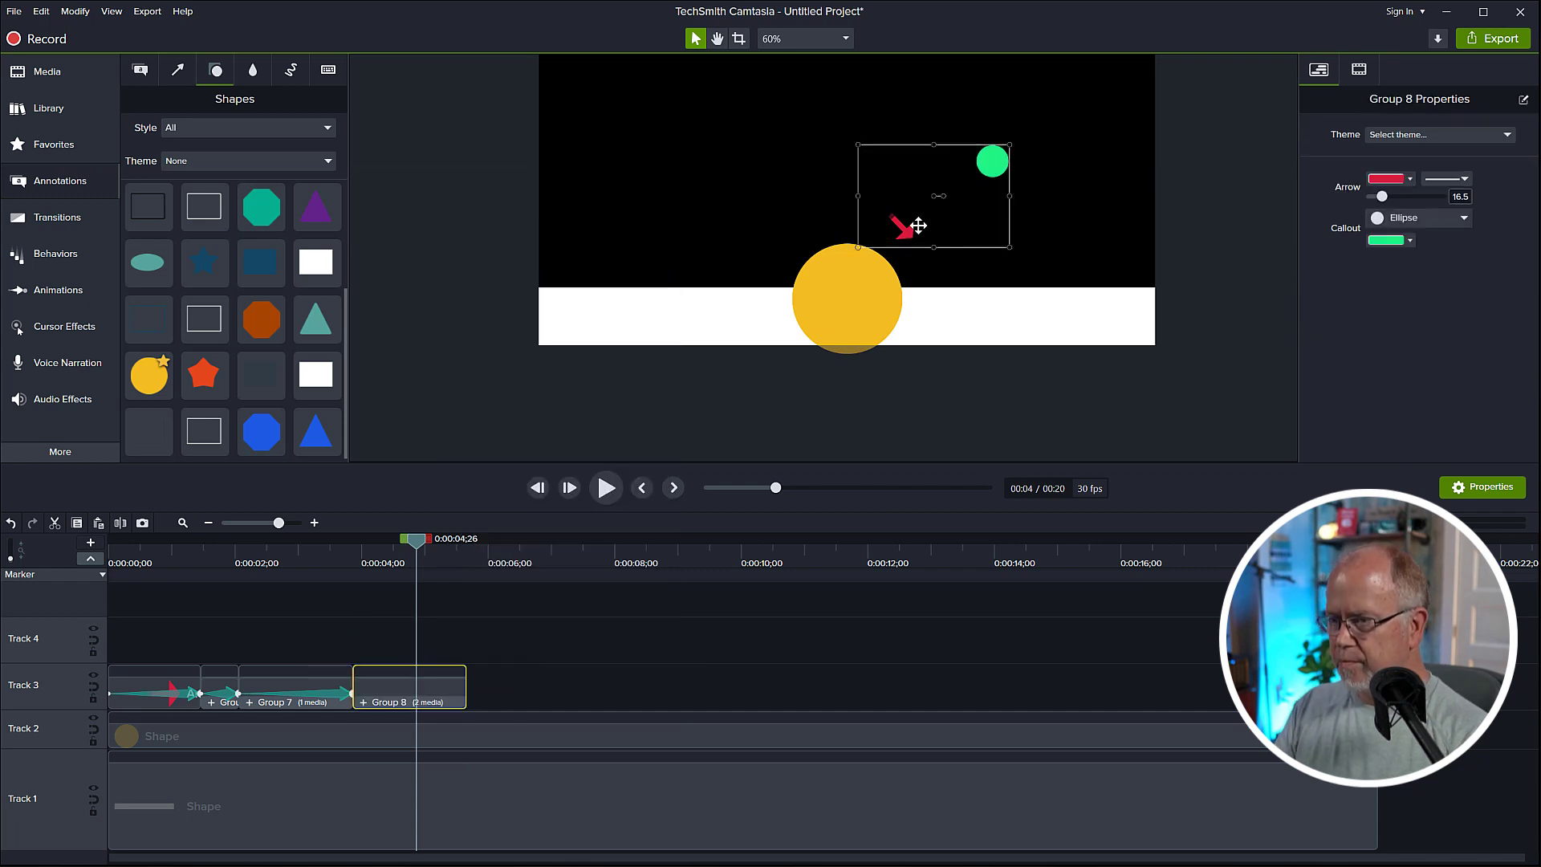
drag(945, 198, 960, 196)
right_click(436, 689)
click(485, 542)
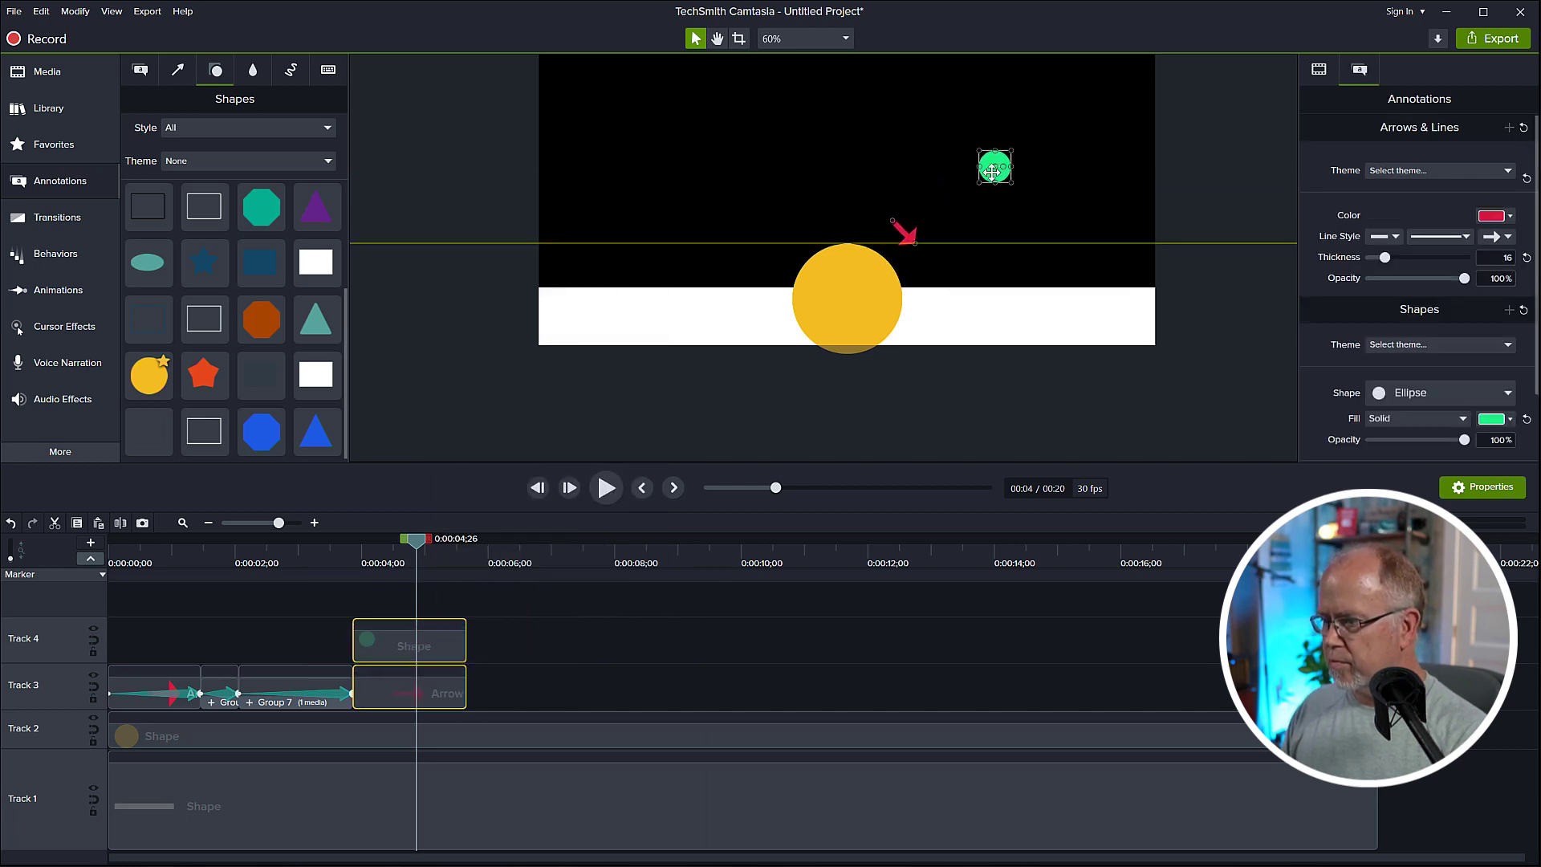
Try the green circle slightly lower, grouping it with the arrow to test the rotation and ungrouping them
click(990, 164)
drag(990, 165, 986, 196)
drag(486, 694, 447, 645)
right_click(447, 644)
click(479, 586)
mouse_move(949, 211)
mouse_down()
mouse_move(945, 197)
mouse_move(953, 221)
mouse_up()
right_click(438, 693)
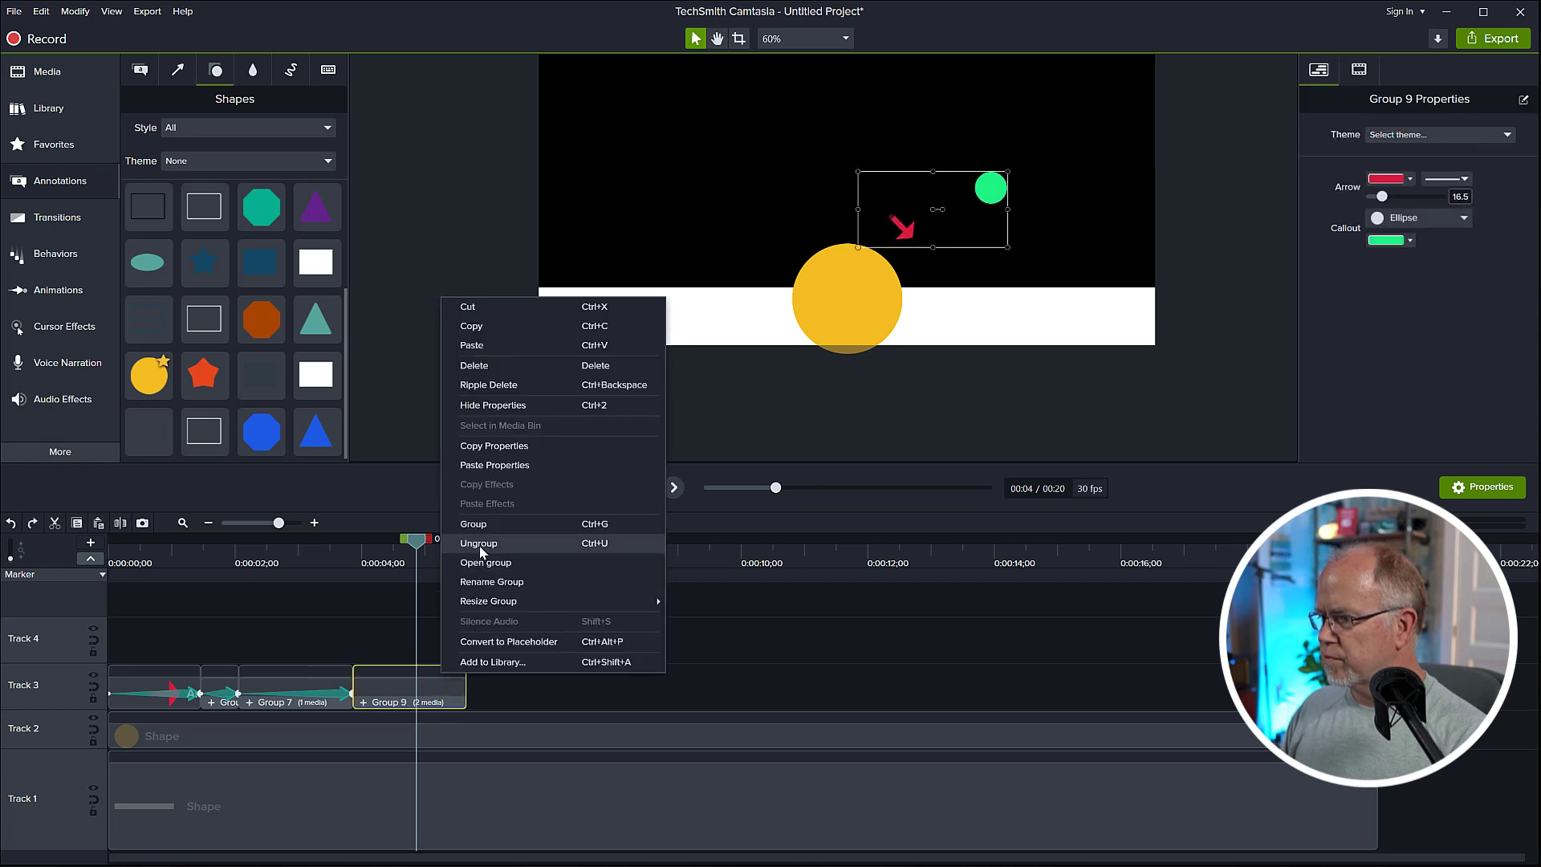
click(482, 547)
Try the green circle farther right of the arrow, regrouping the two clips and testing the rotation
click(988, 196)
drag(1011, 199, 1015, 195)
drag(488, 685, 456, 642)
right_click(463, 638)
click(504, 505)
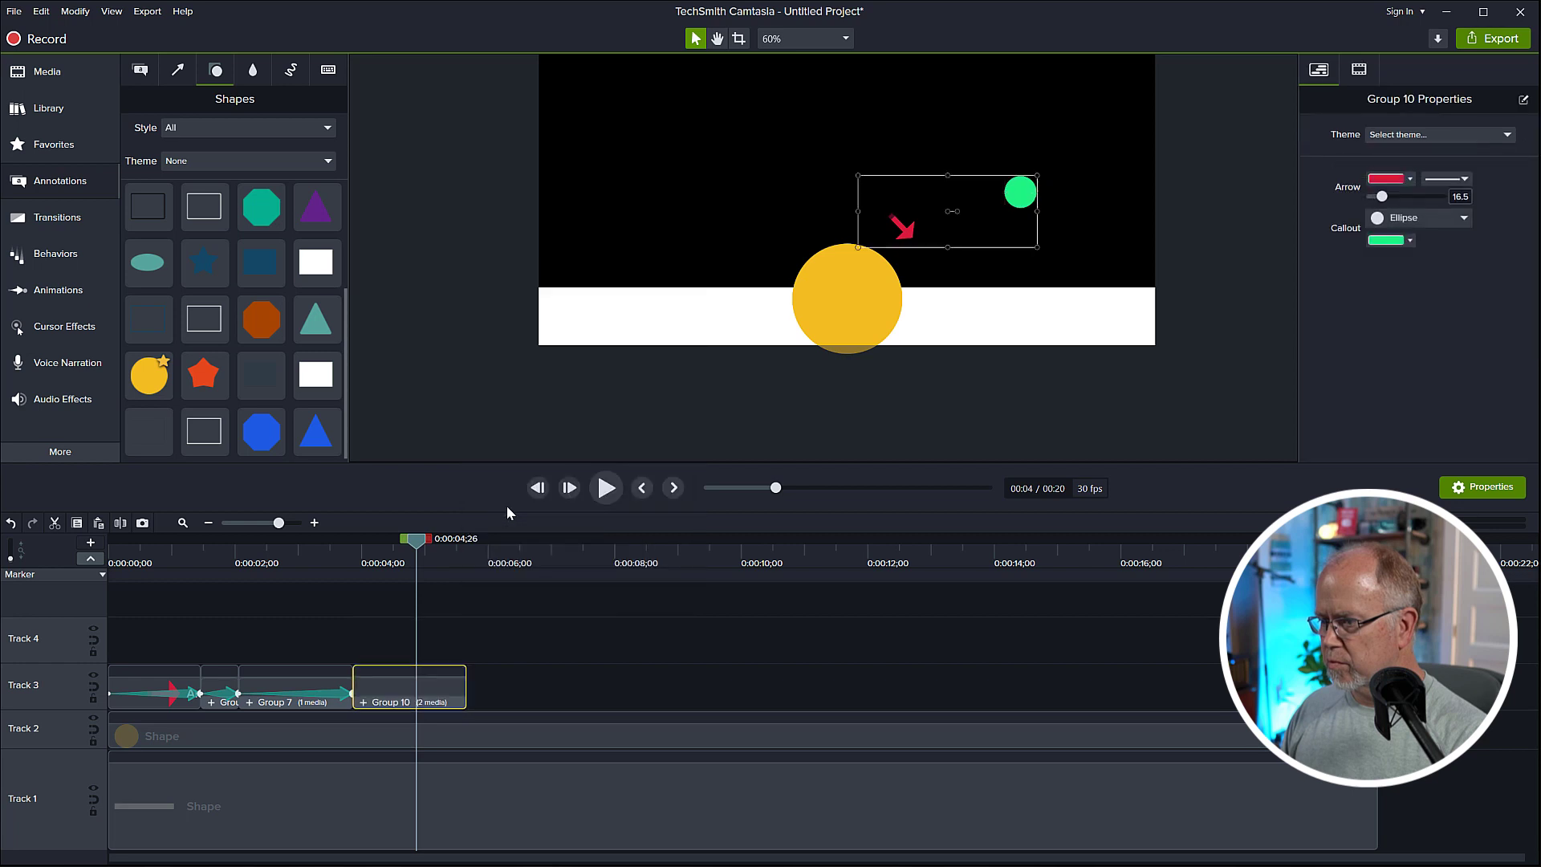
mouse_move(957, 210)
mouse_down()
mouse_move(1030, 185)
mouse_move(1037, 163)
mouse_move(967, 187)
mouse_up()
Readjust the green circle up and farther right, regroup it with the arrow, and undo the test rotation
right_click(451, 684)
click(501, 562)
key(ctrl+z)
shift+click(902, 227)
right_click(452, 647)
click(506, 488)
key(ctrl+z)
Delete the green circle from inside the new group so only the arrow remains, and collapse the group
click(363, 703)
click(378, 786)
key(Delete)
click(165, 544)
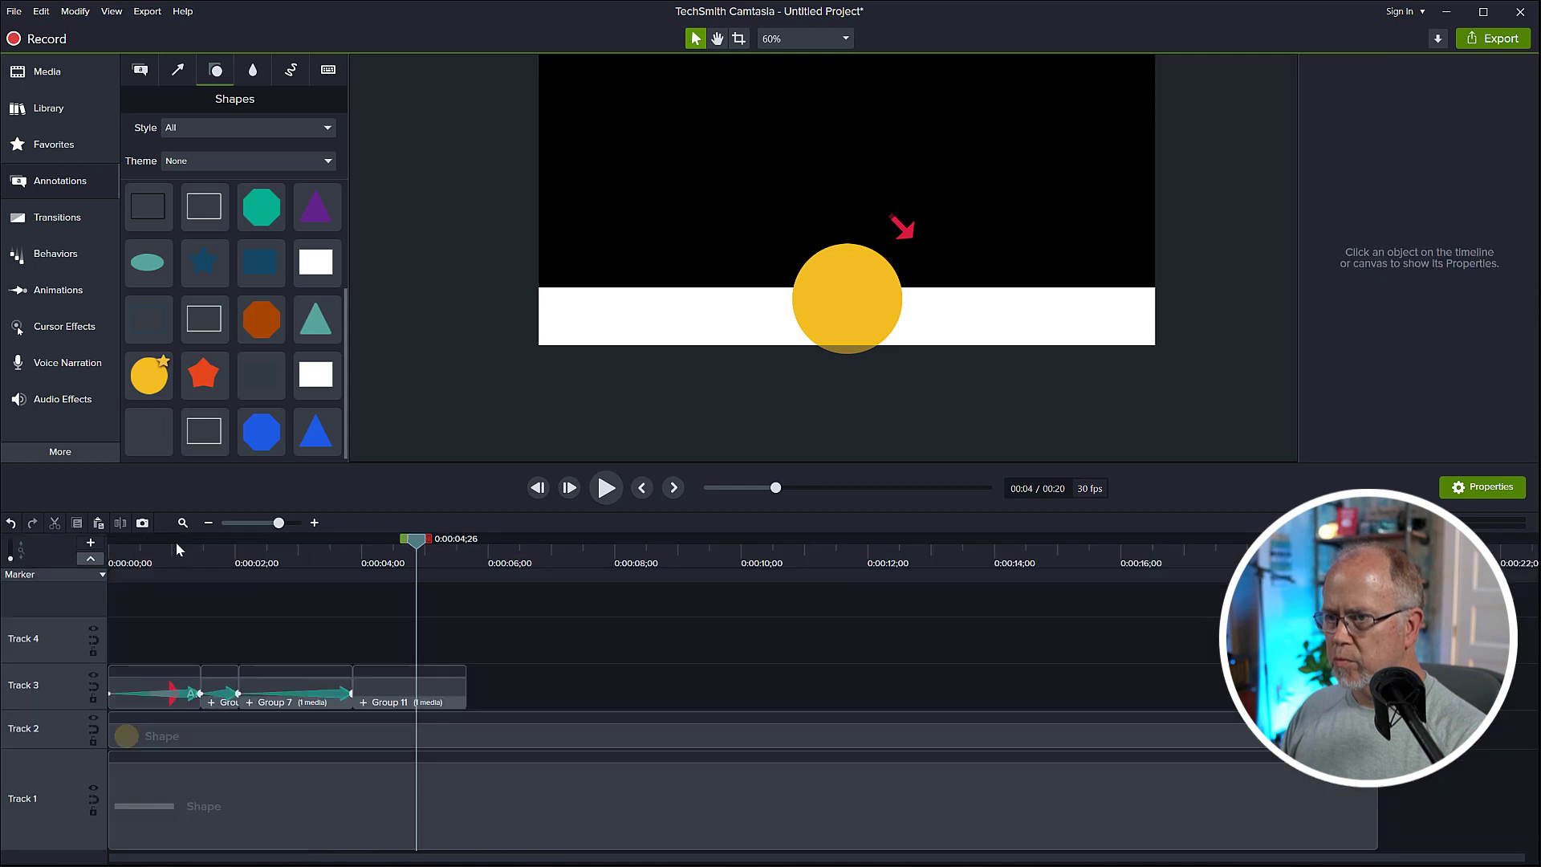
Add a custom animation rotating Group 11 until the arrow is horizontal, and fit clip and animation to a 0:00:00;18 duration
click(409, 691)
click(58, 290)
drag(176, 122, 436, 700)
drag(970, 194, 966, 186)
drag(418, 695, 391, 688)
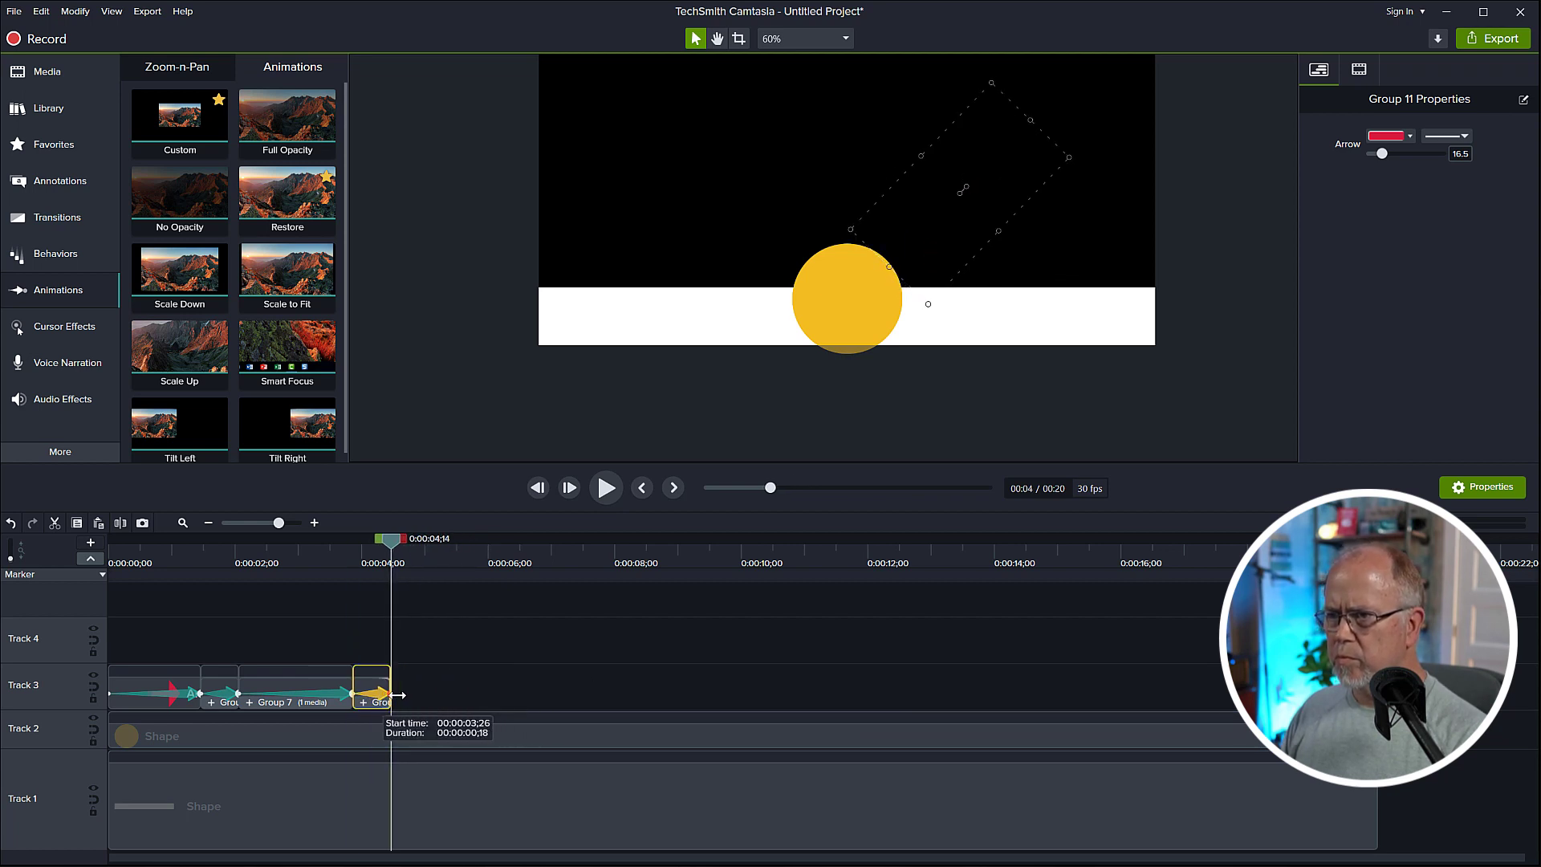
Play back the new turn and change Group 11's animation easing to match the other clips
click(430, 657)
click(310, 560)
key(space)
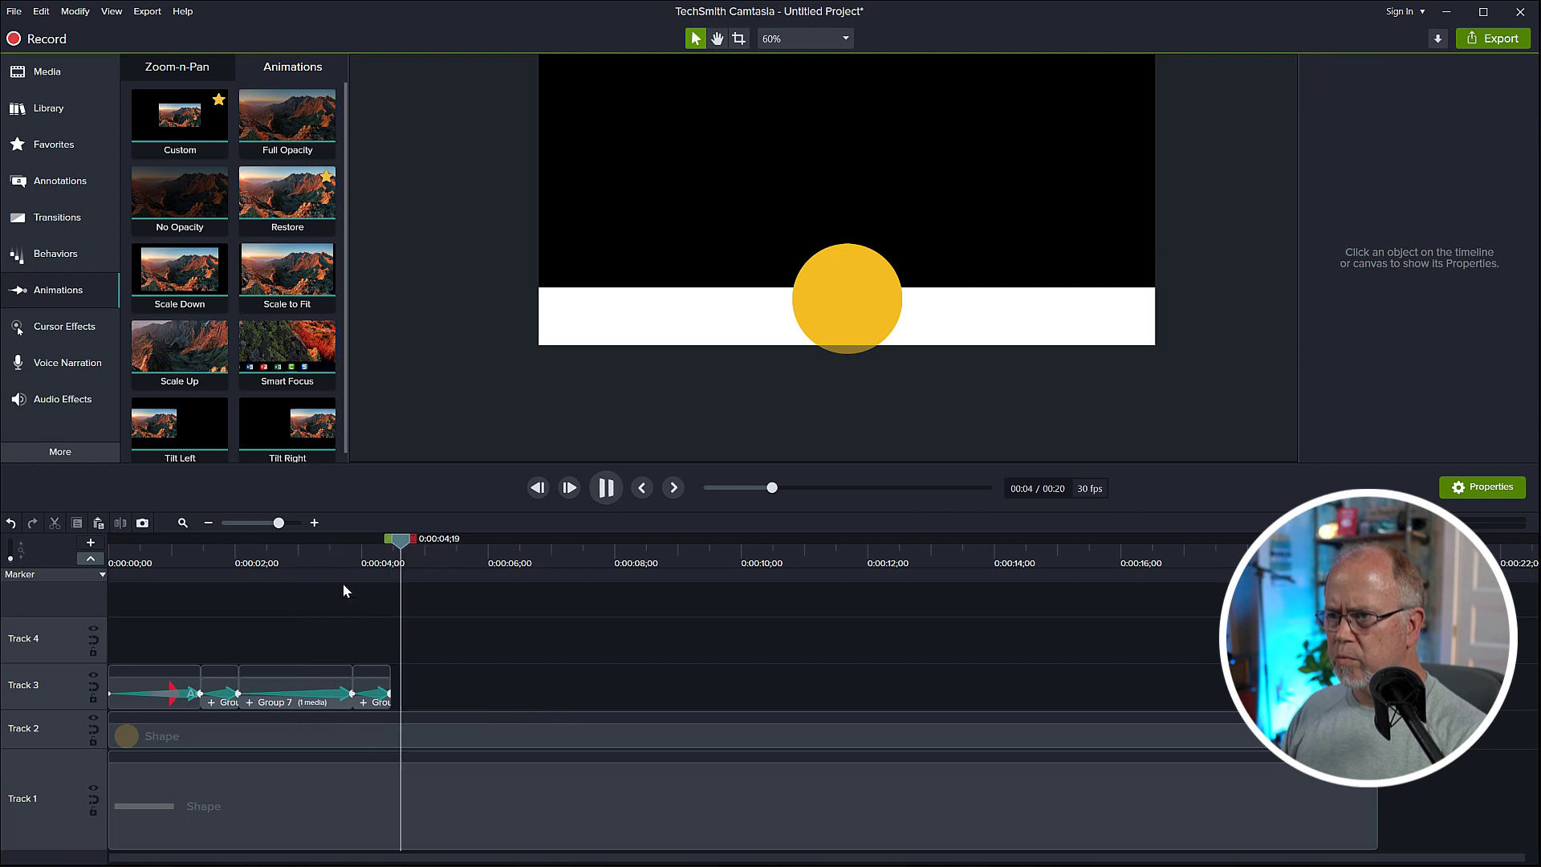
right_click(377, 695)
click(620, 788)
Replay the arrow's path from around the circle into the straightening turn
click(321, 551)
key(space)
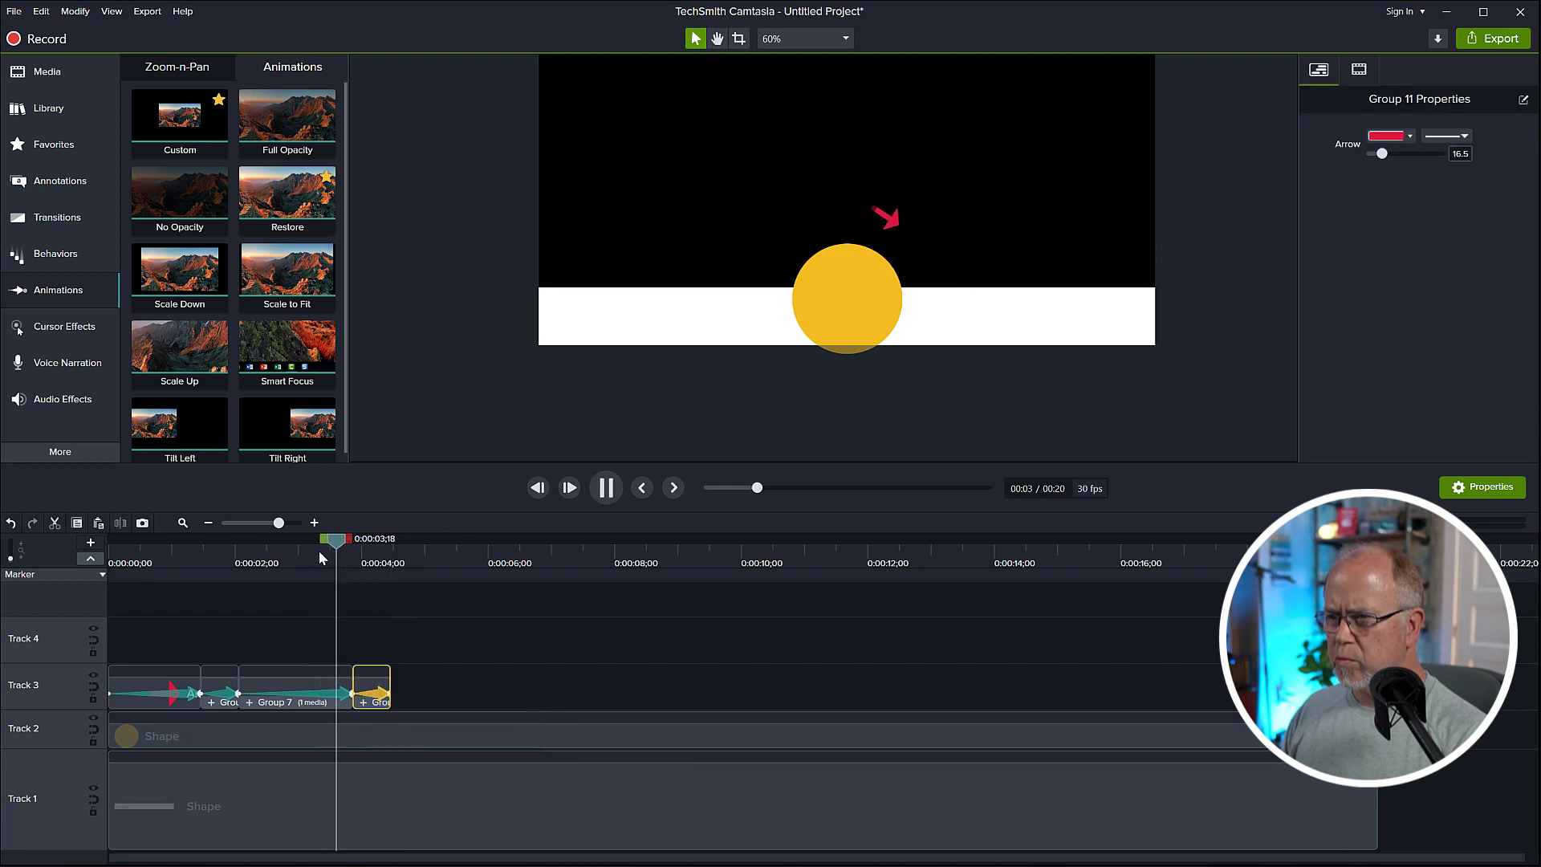
key(space)
click(373, 646)
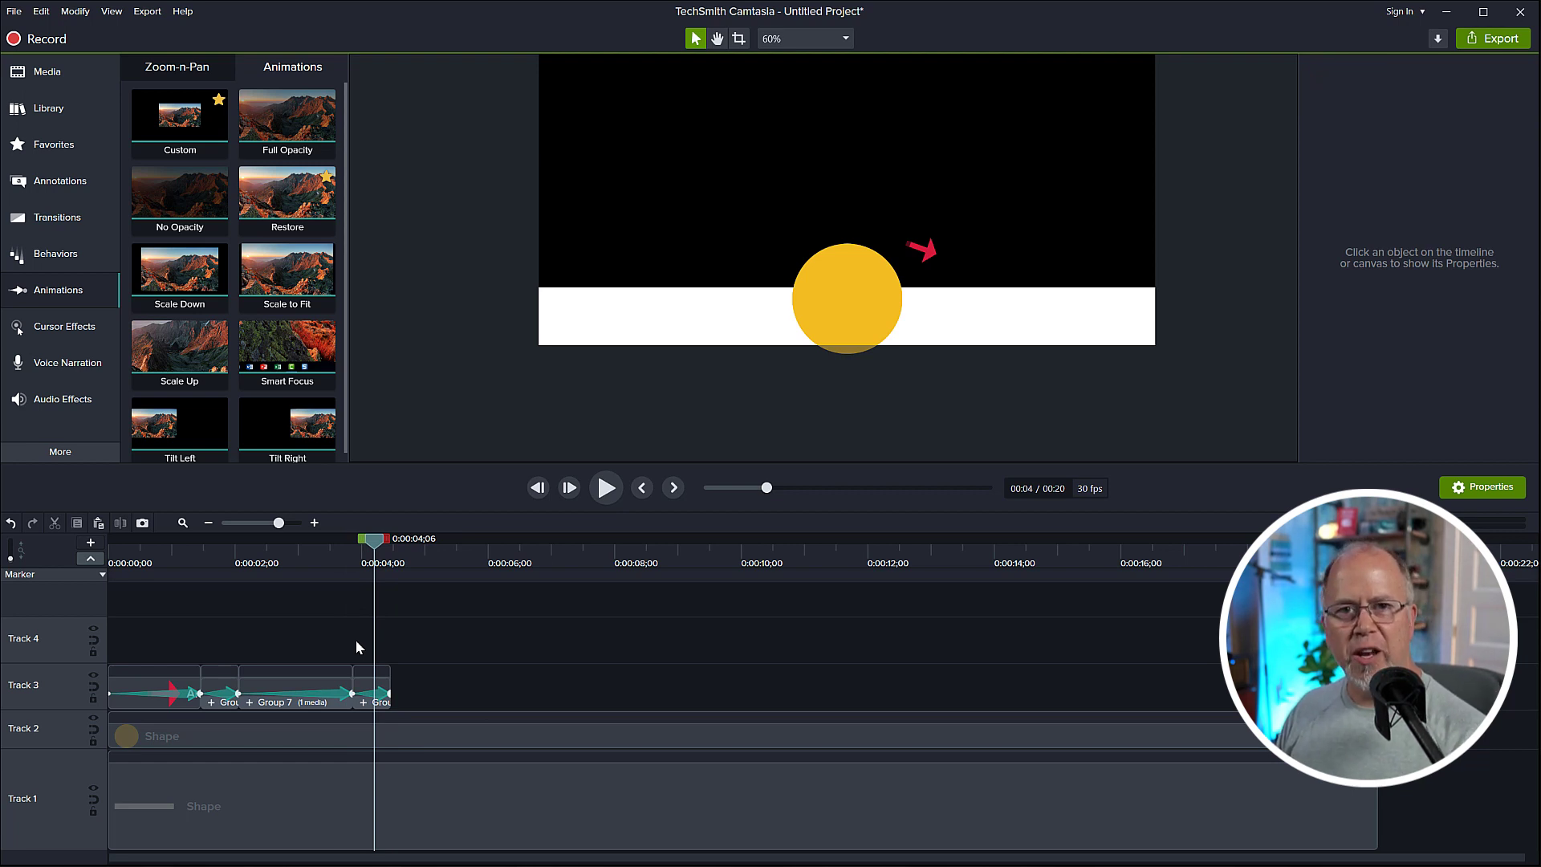
Paste a copy of Group 11 after the sequence, extend it to 0:00:03;02, and move its animation to start at 0:00:06;00
click(364, 689)
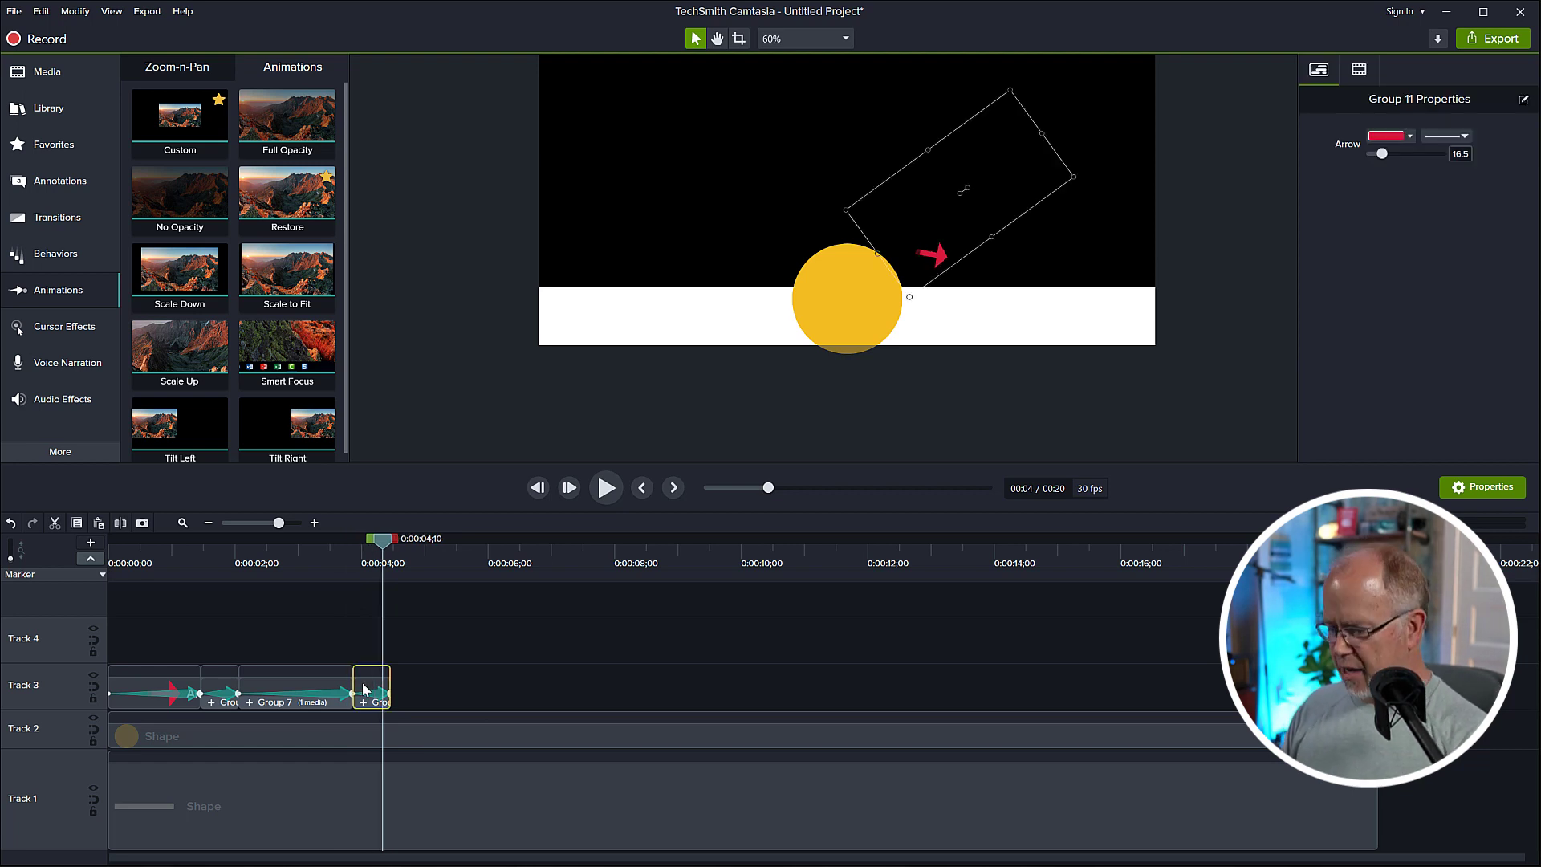
click(421, 561)
key(ctrl+v)
drag(456, 678, 615, 678)
drag(449, 691, 515, 694)
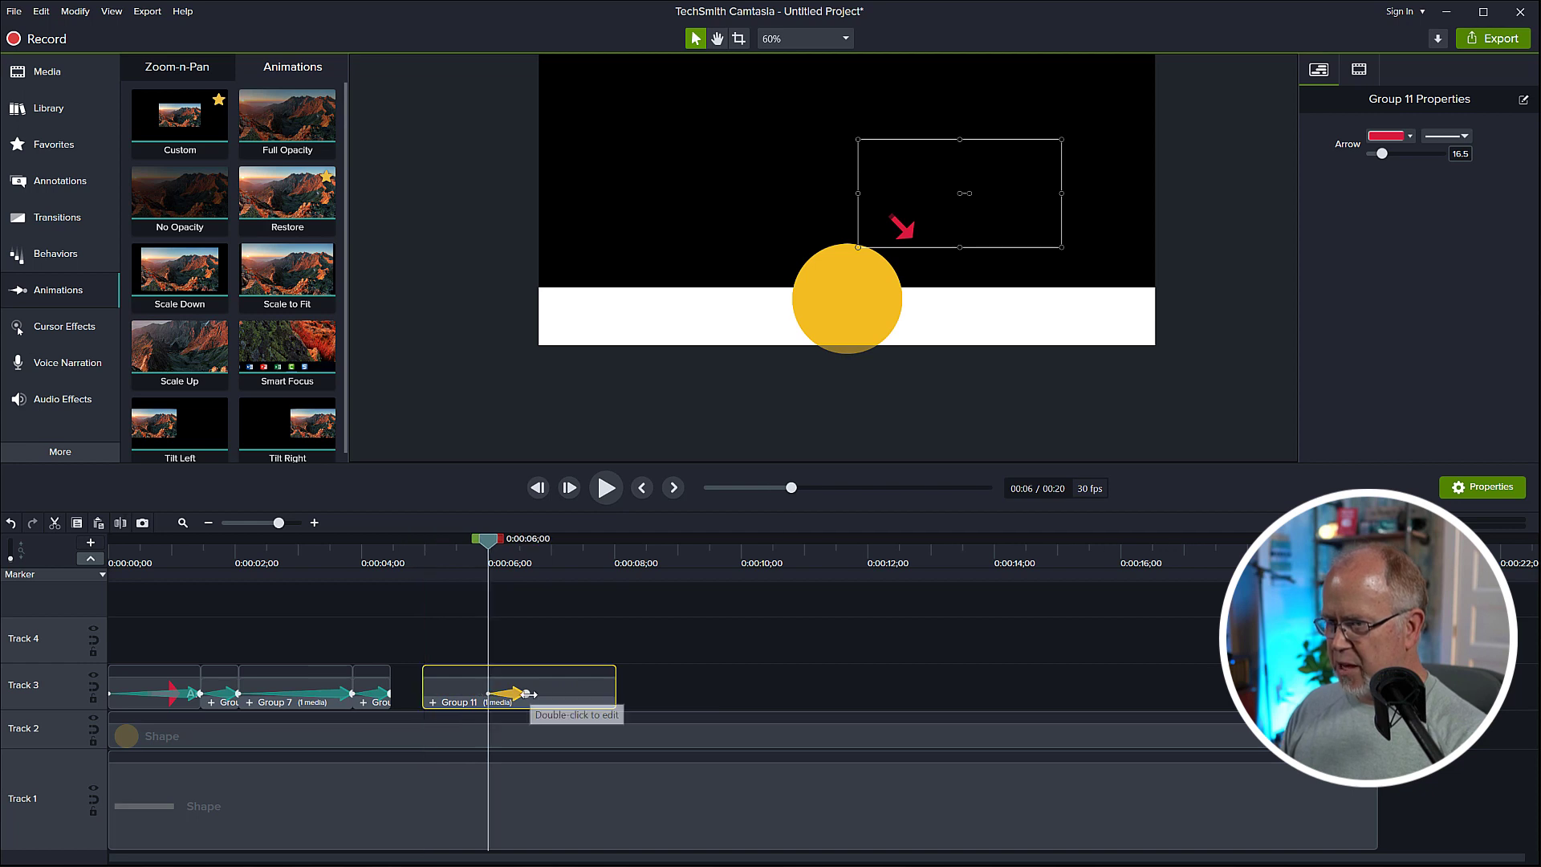
Copy the duplicate group's properties at the end of its rotation and paste them at the animation's start
click(527, 693)
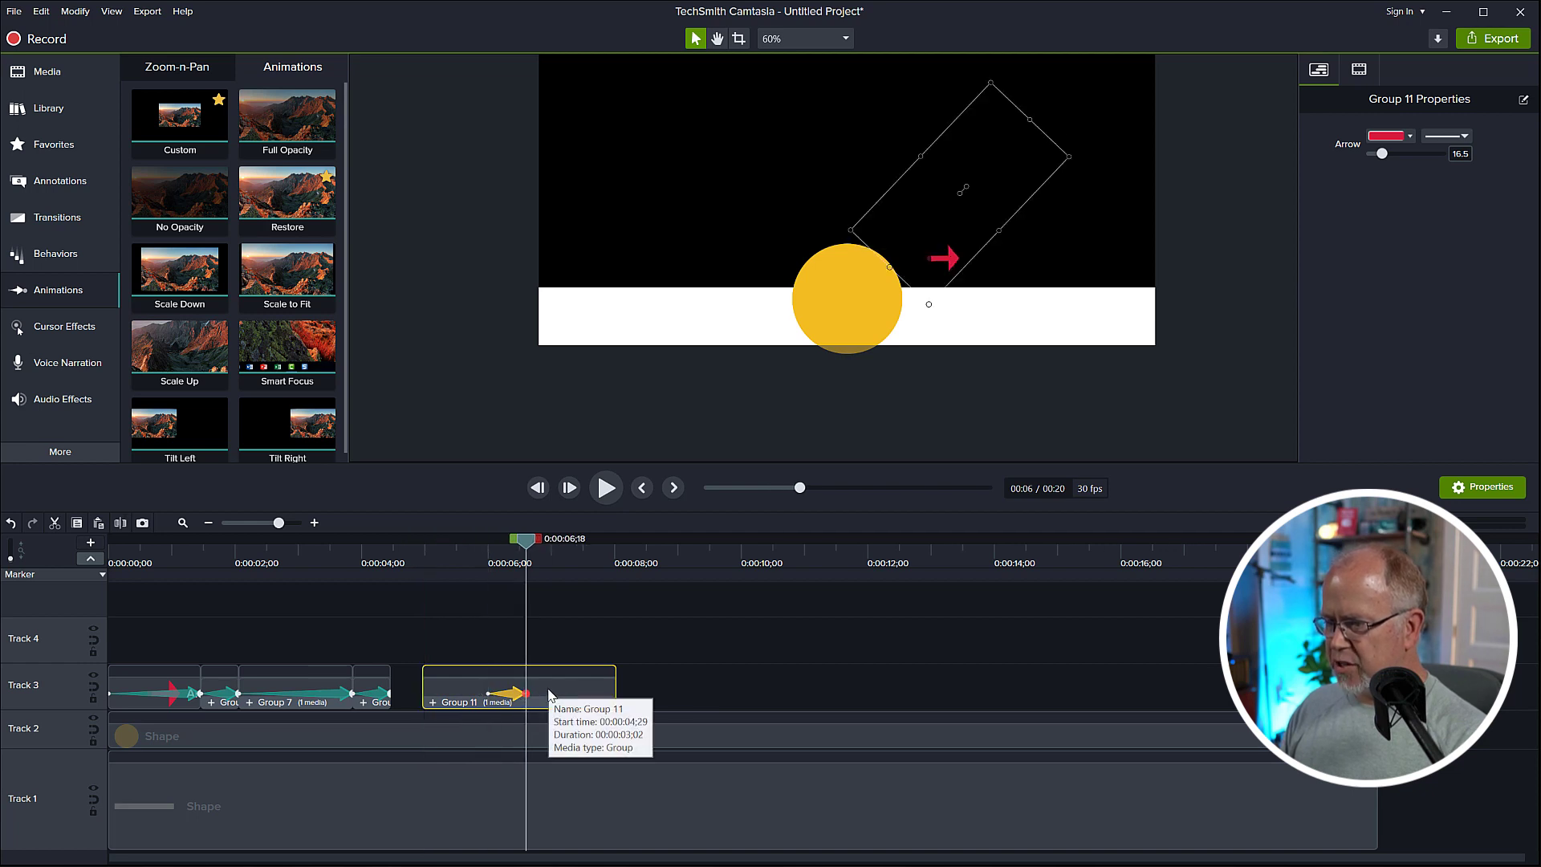
right_click(549, 695)
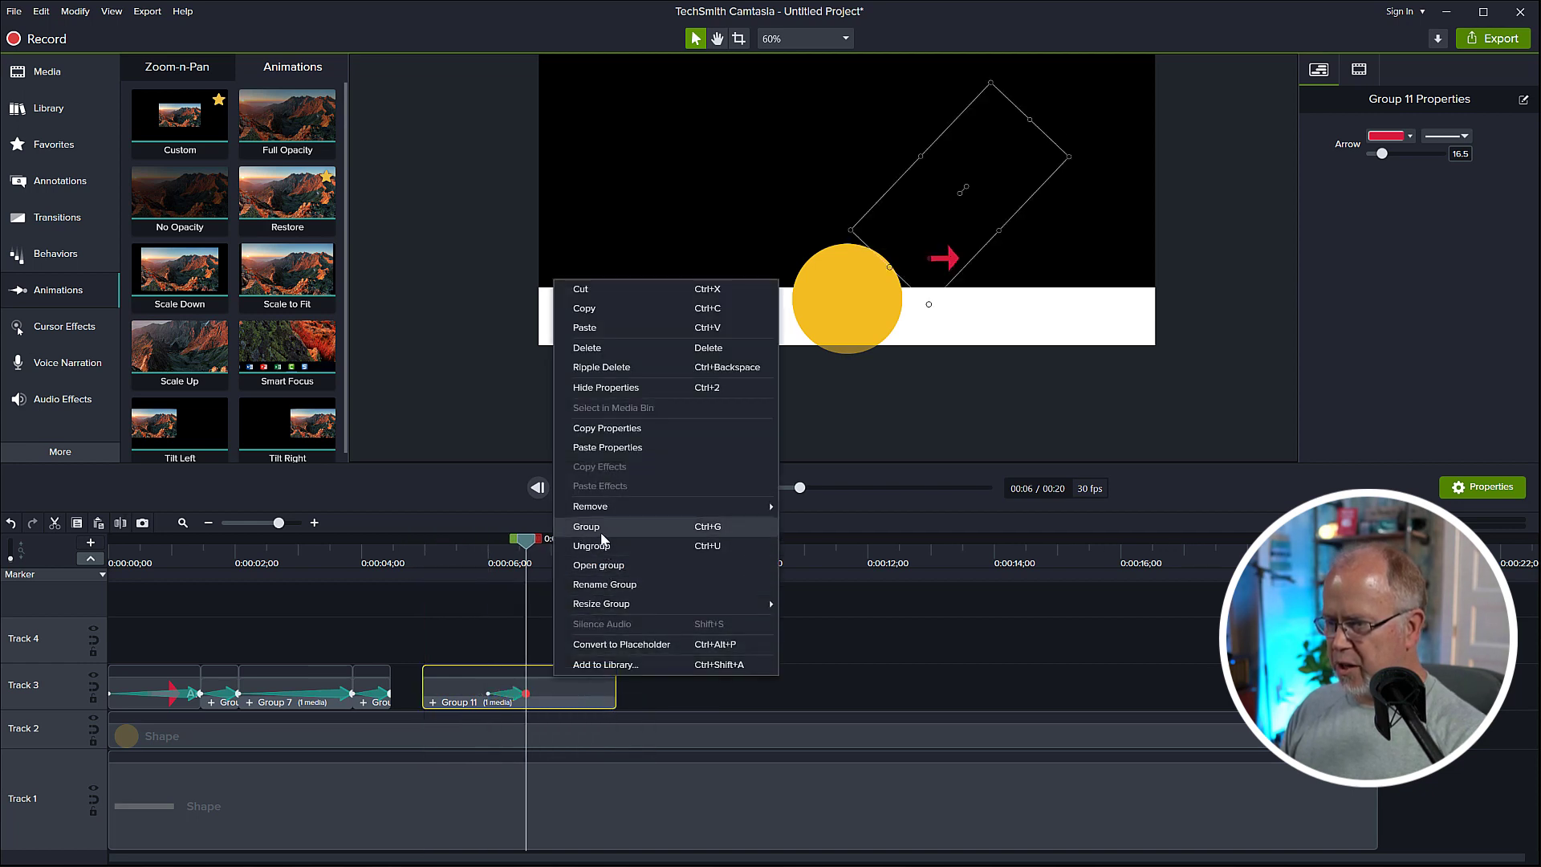
click(608, 427)
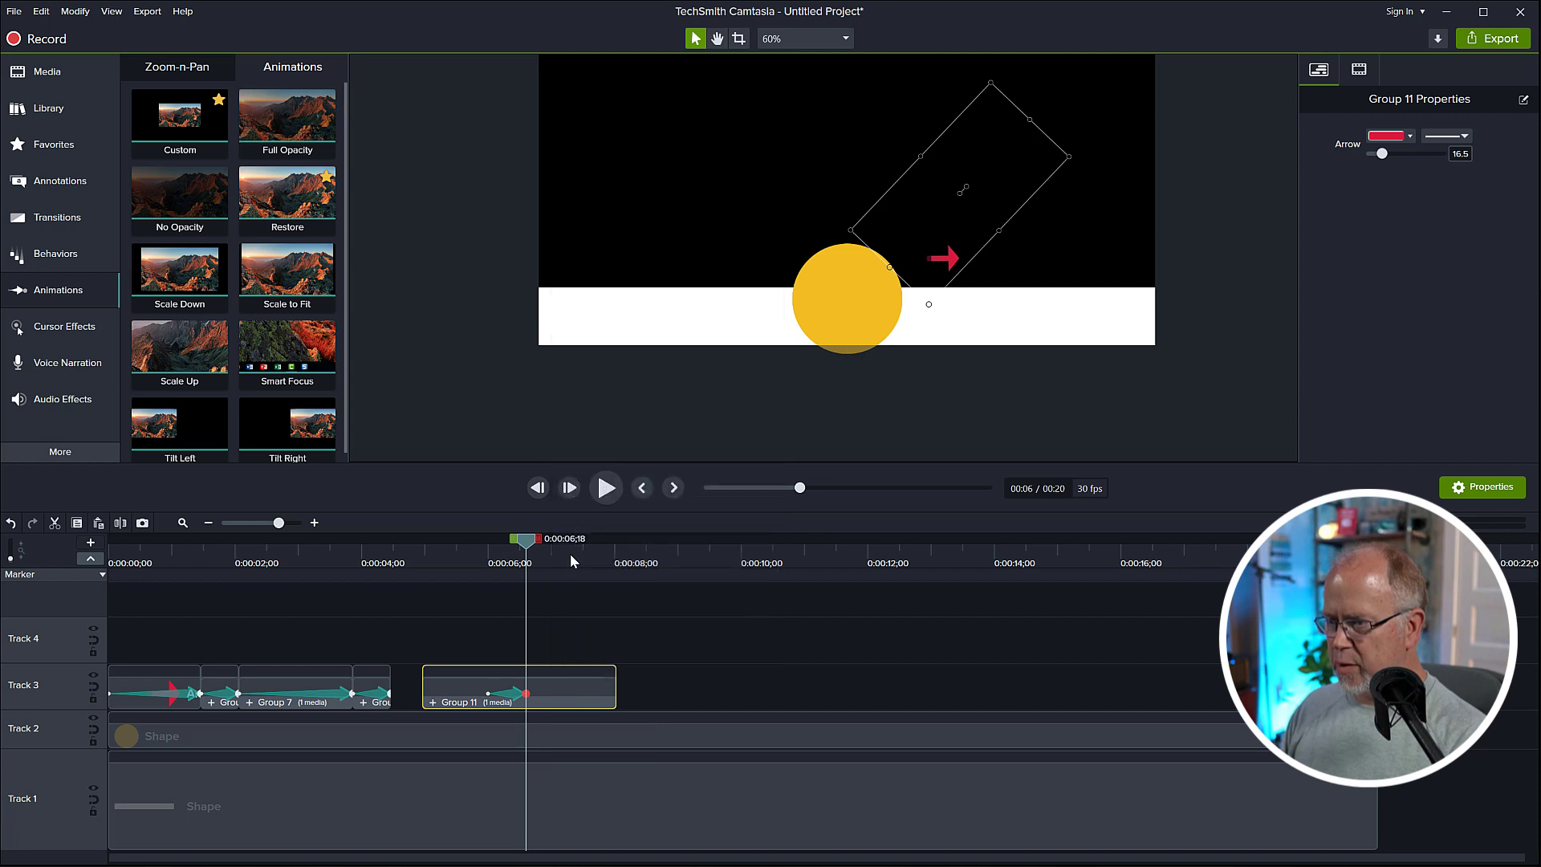
click(488, 695)
right_click(465, 683)
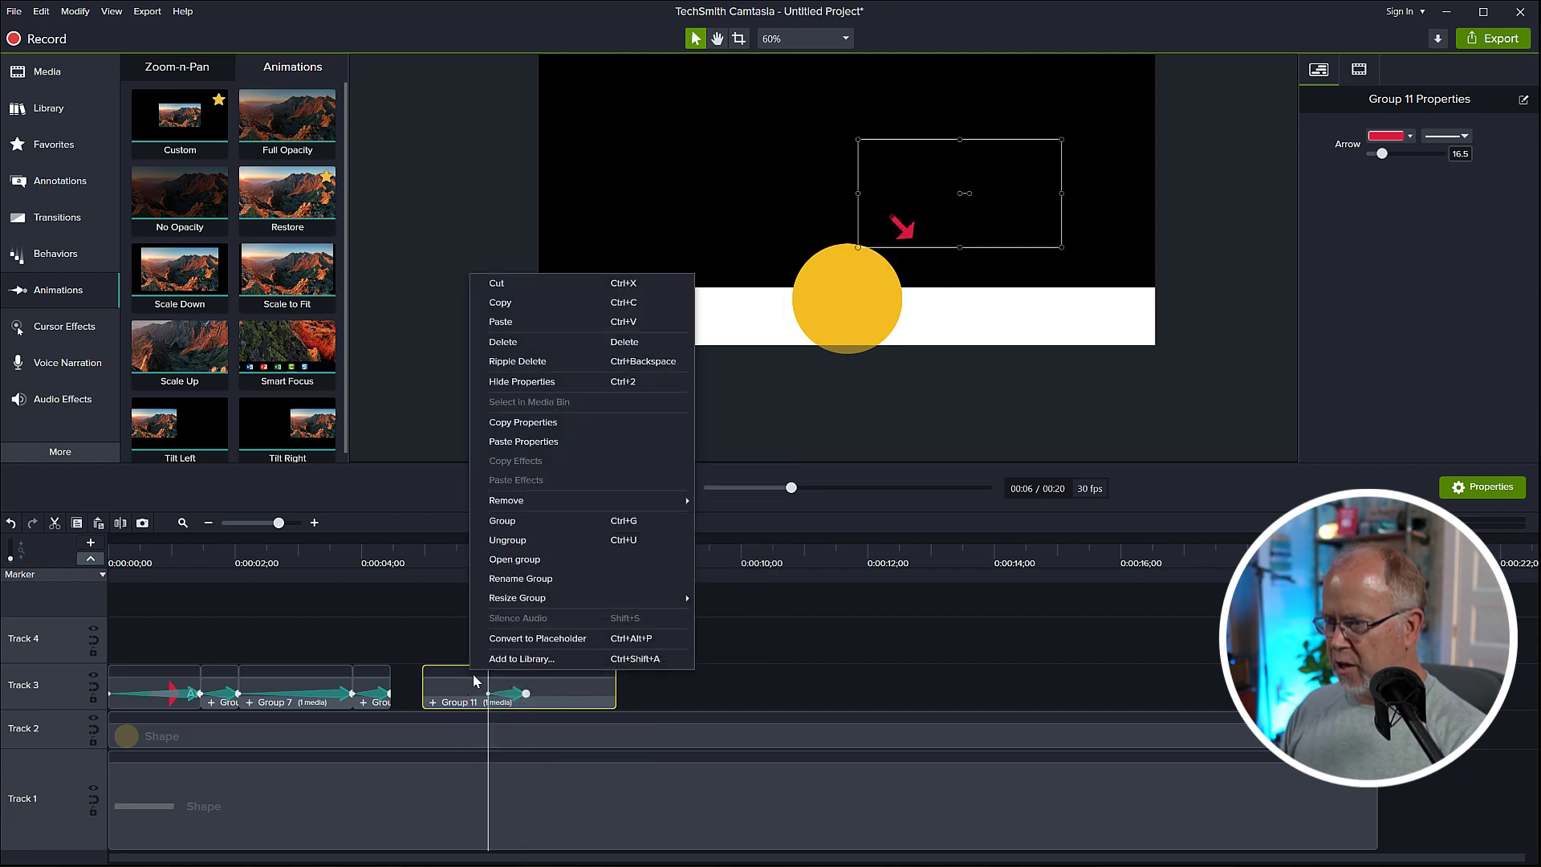
click(513, 443)
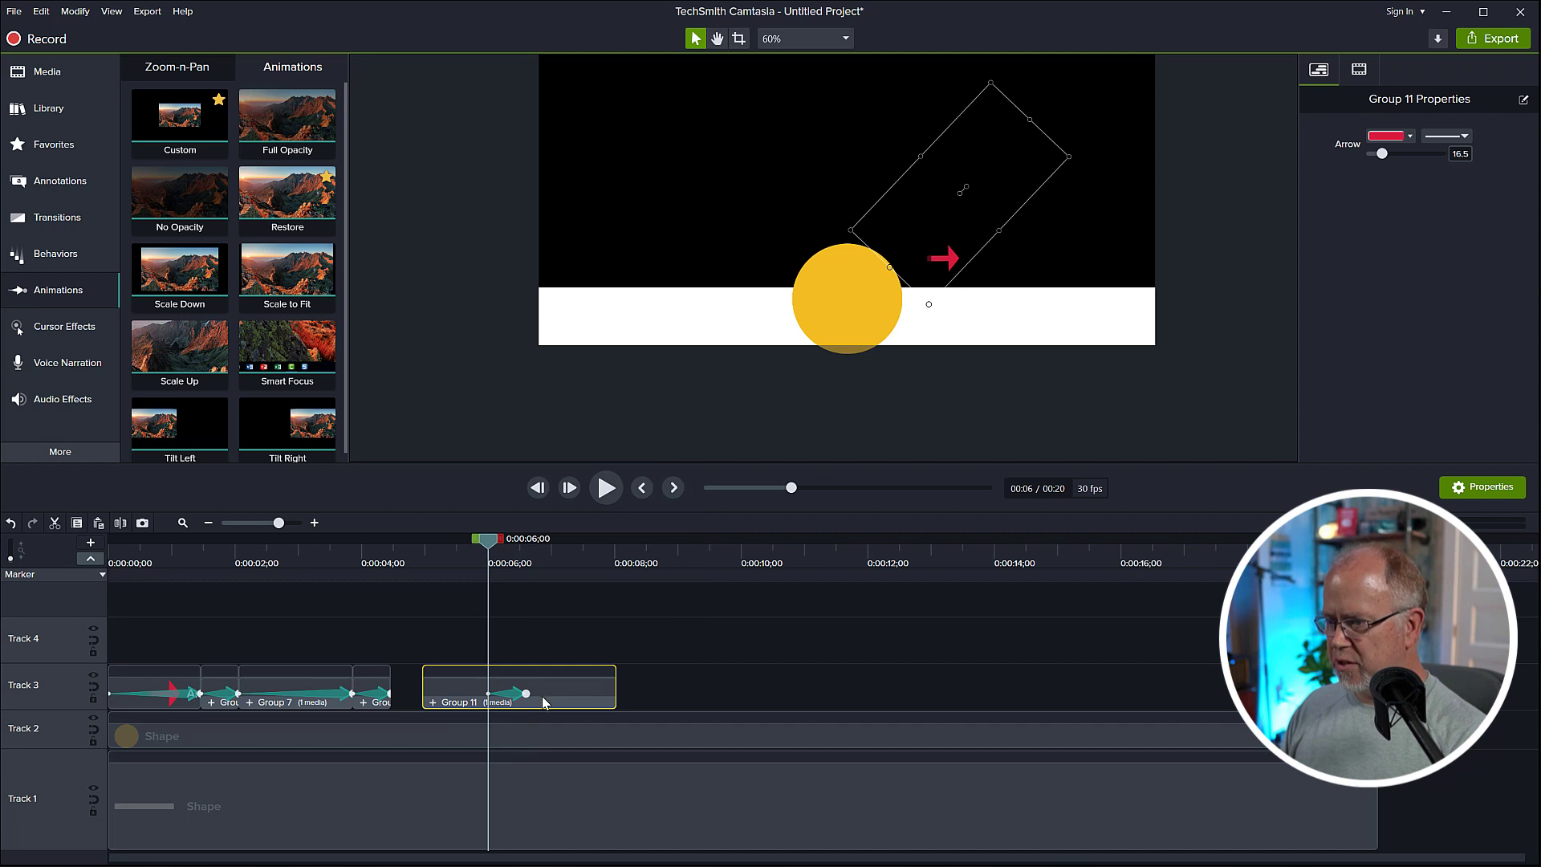
Delete the duplicate's animation, ungroup it, and place the resulting arrow clip directly after the previous group
key(Delete)
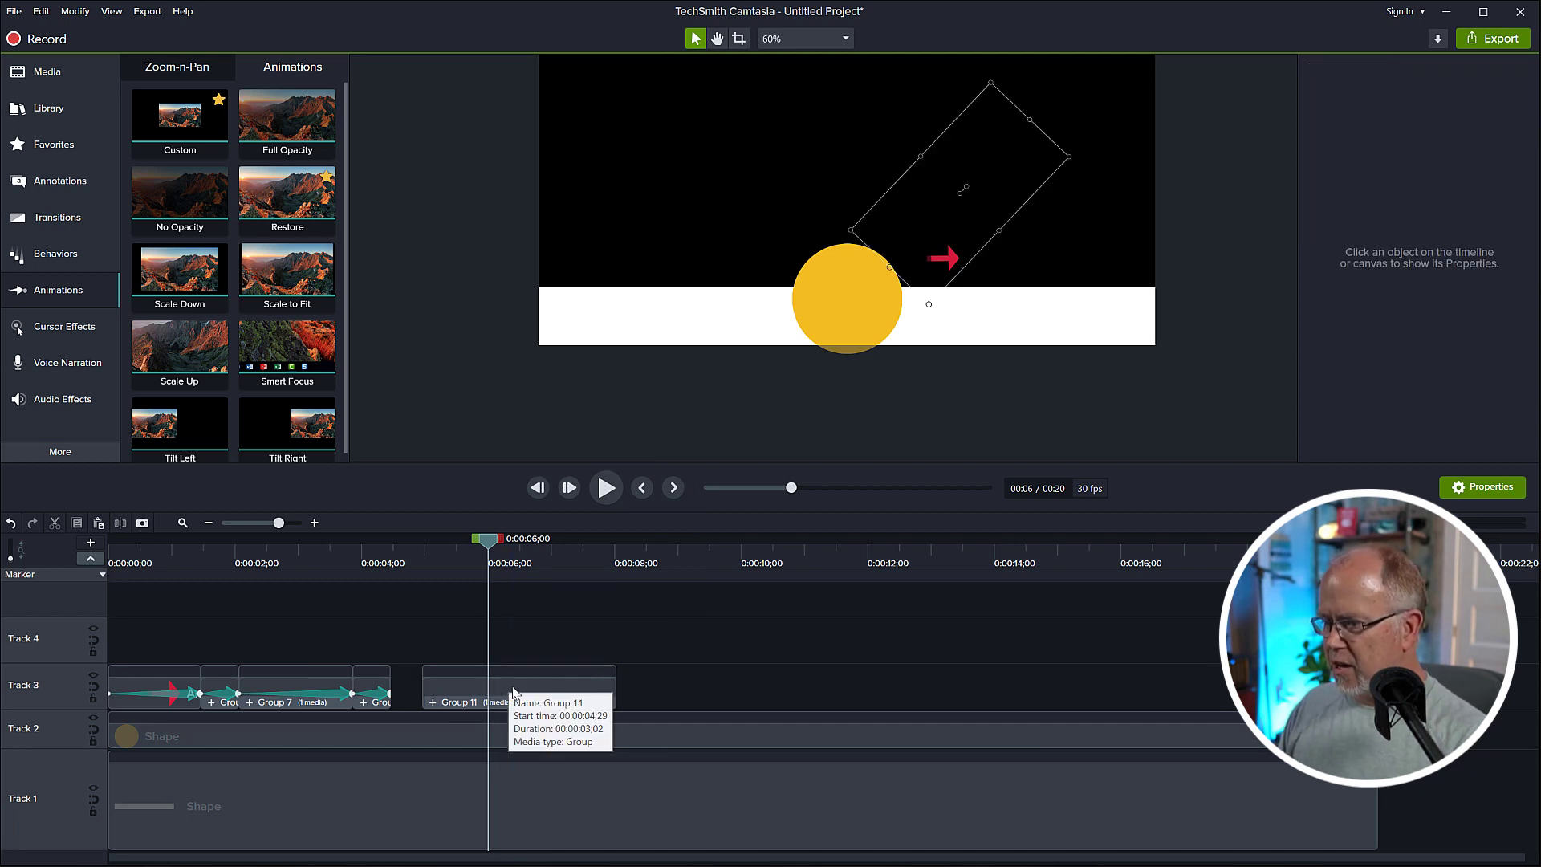
right_click(518, 675)
click(555, 544)
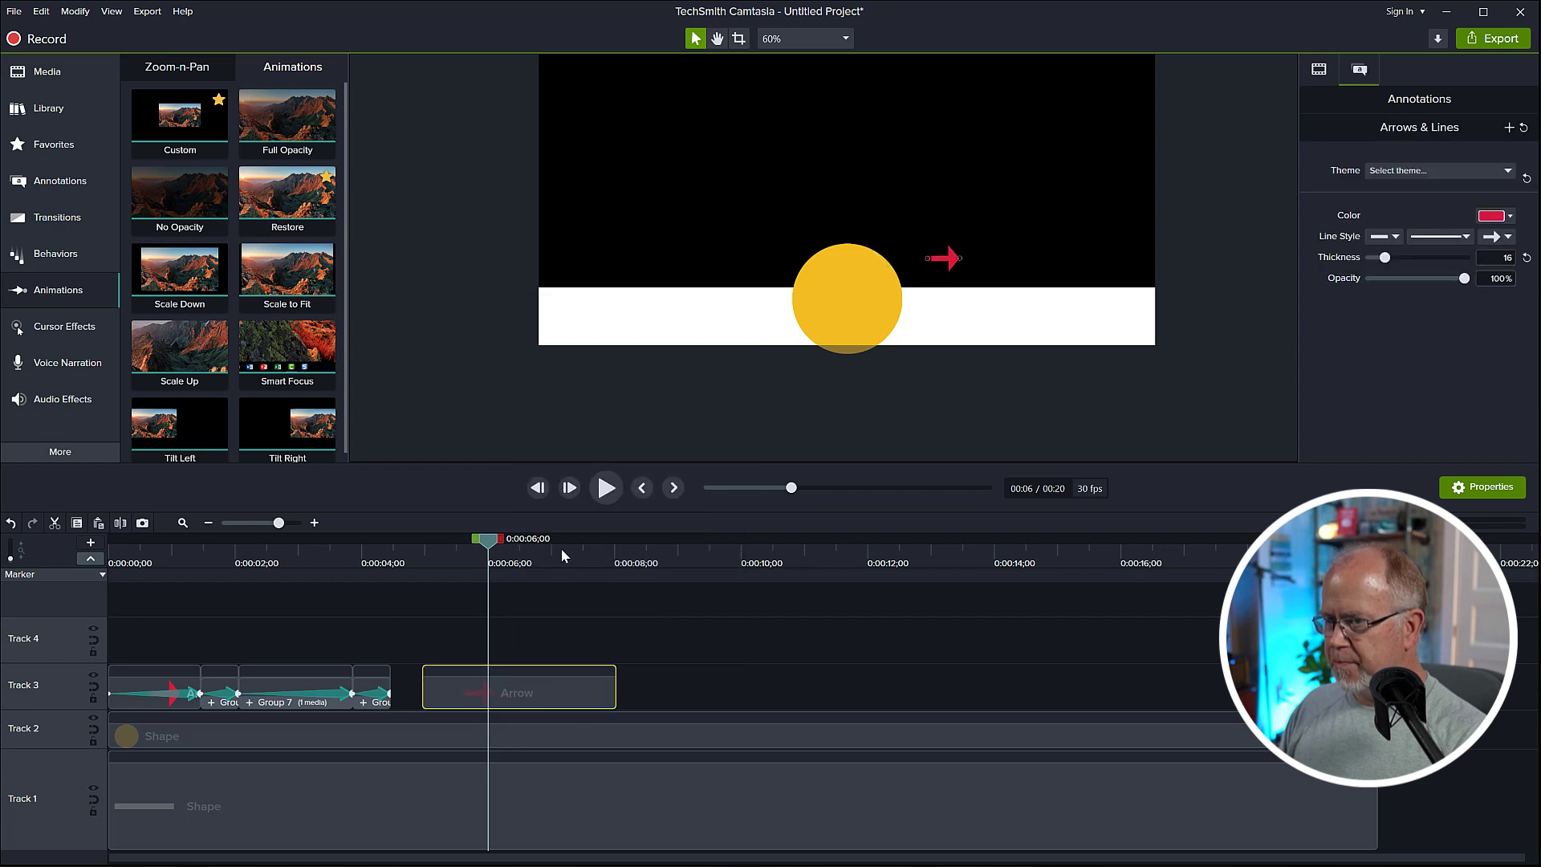
drag(529, 697, 515, 695)
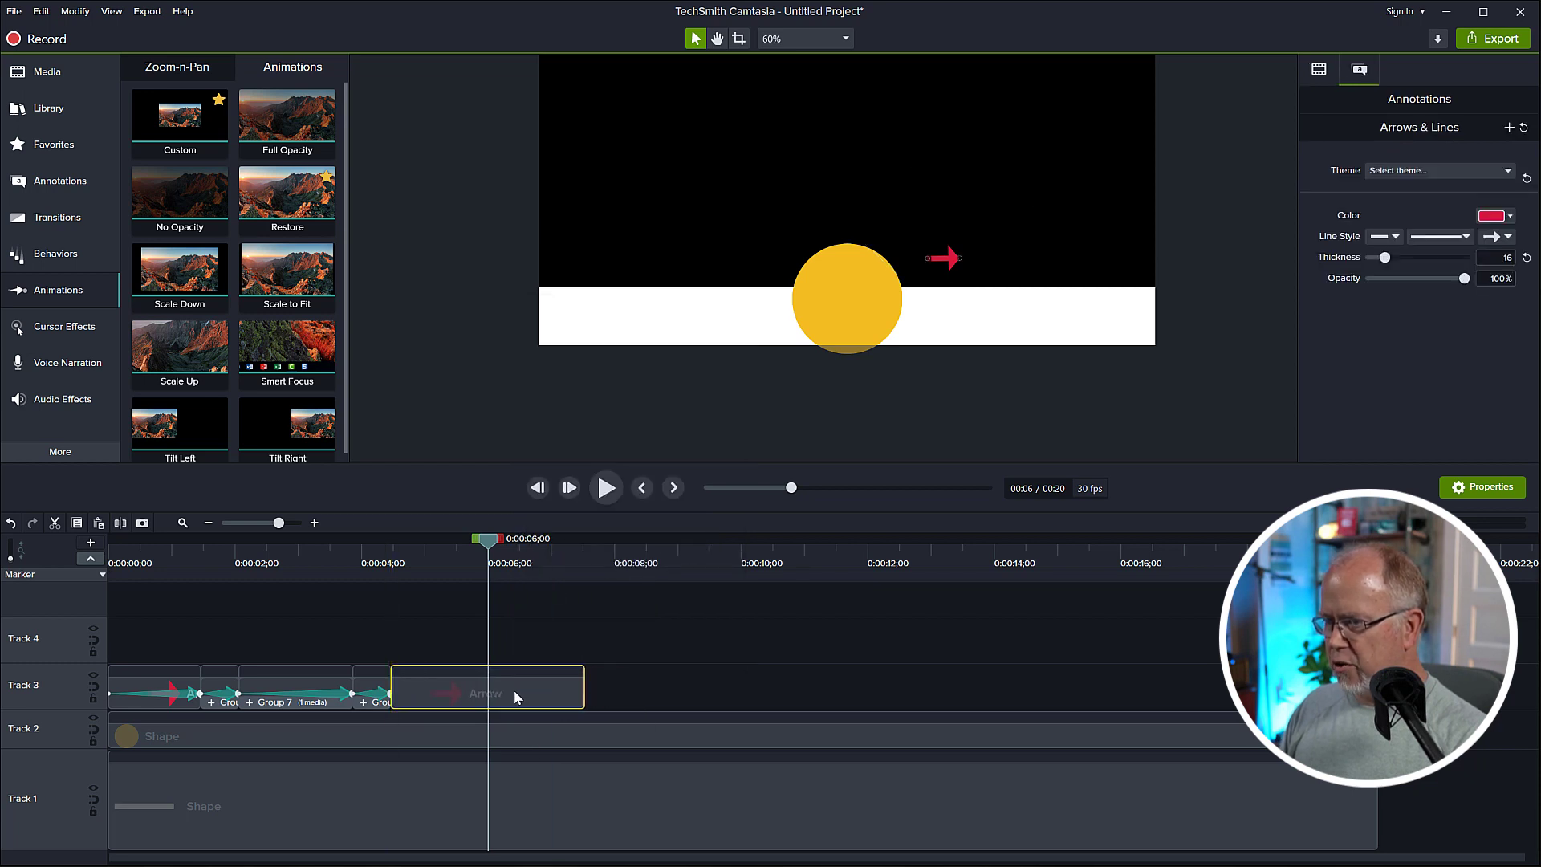
Add a custom animation from the arrow clip's start that moves the arrow straight right, beyond the canvas edge
drag(183, 126, 470, 695)
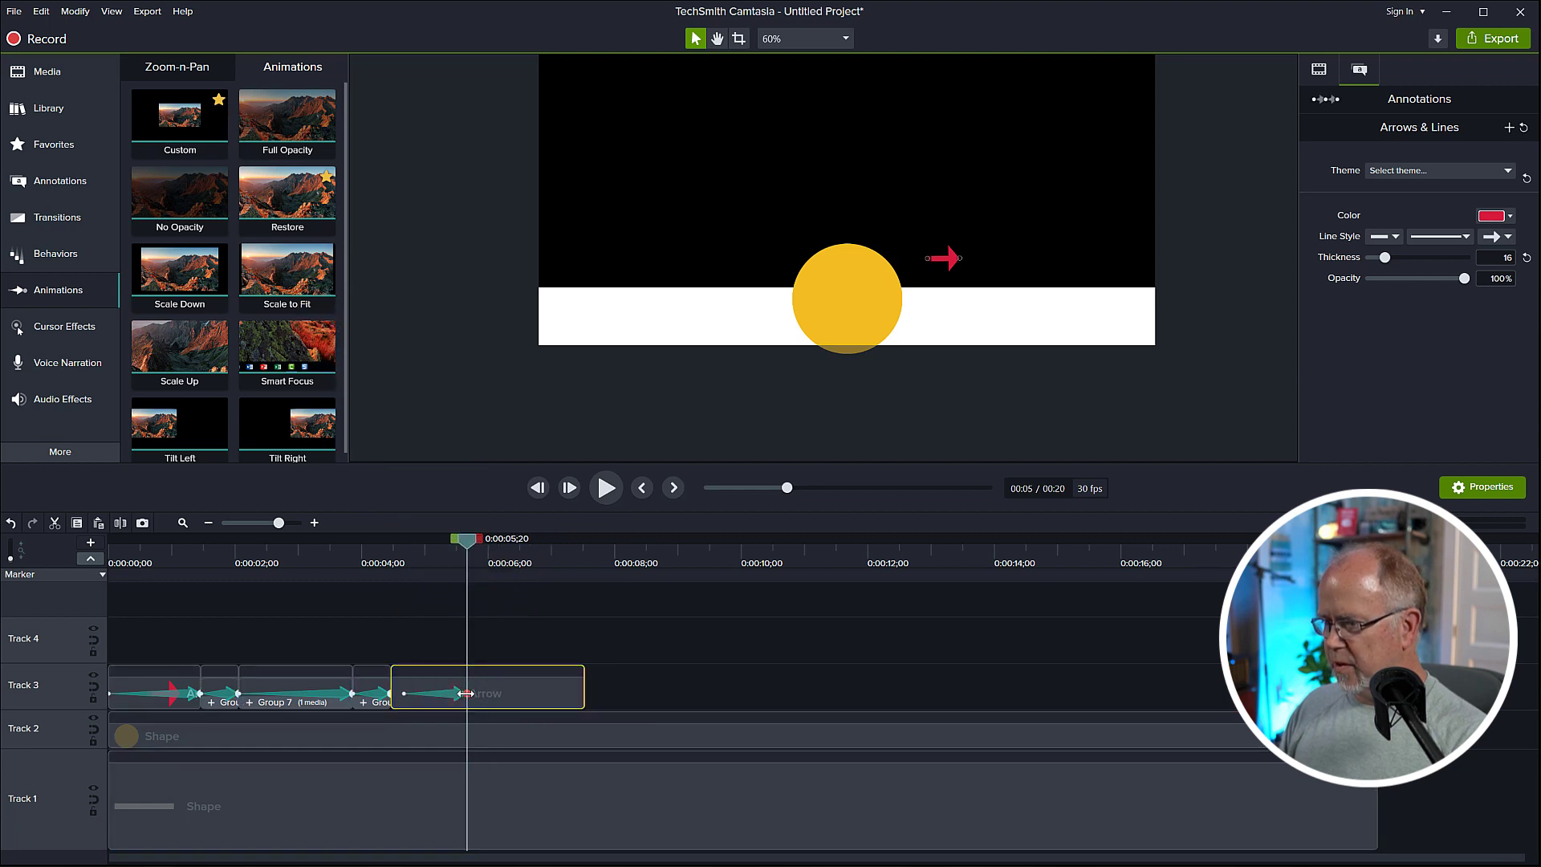
click(403, 693)
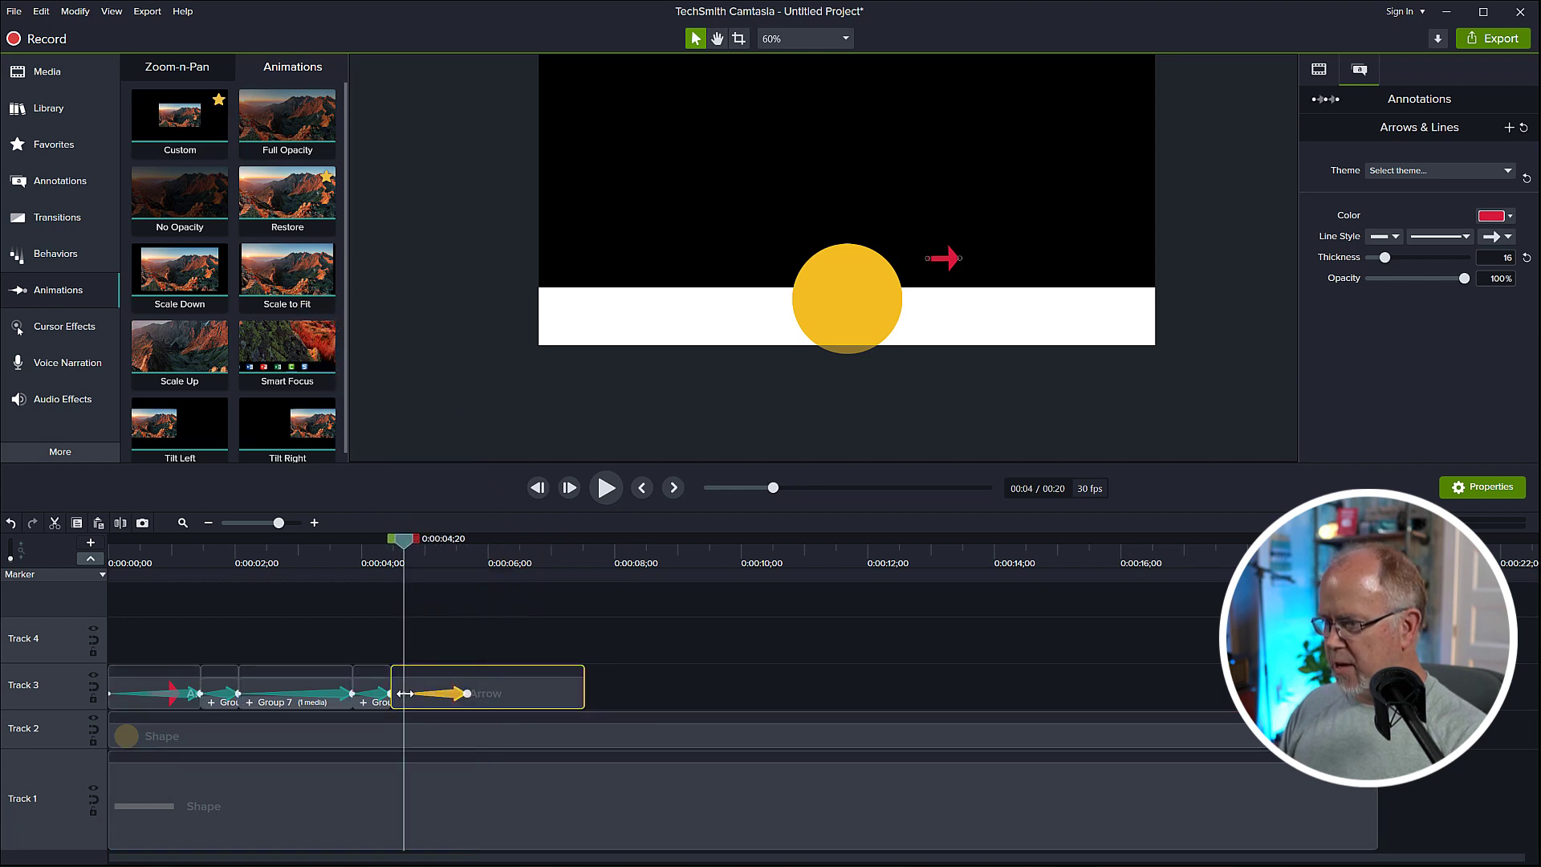
click(466, 693)
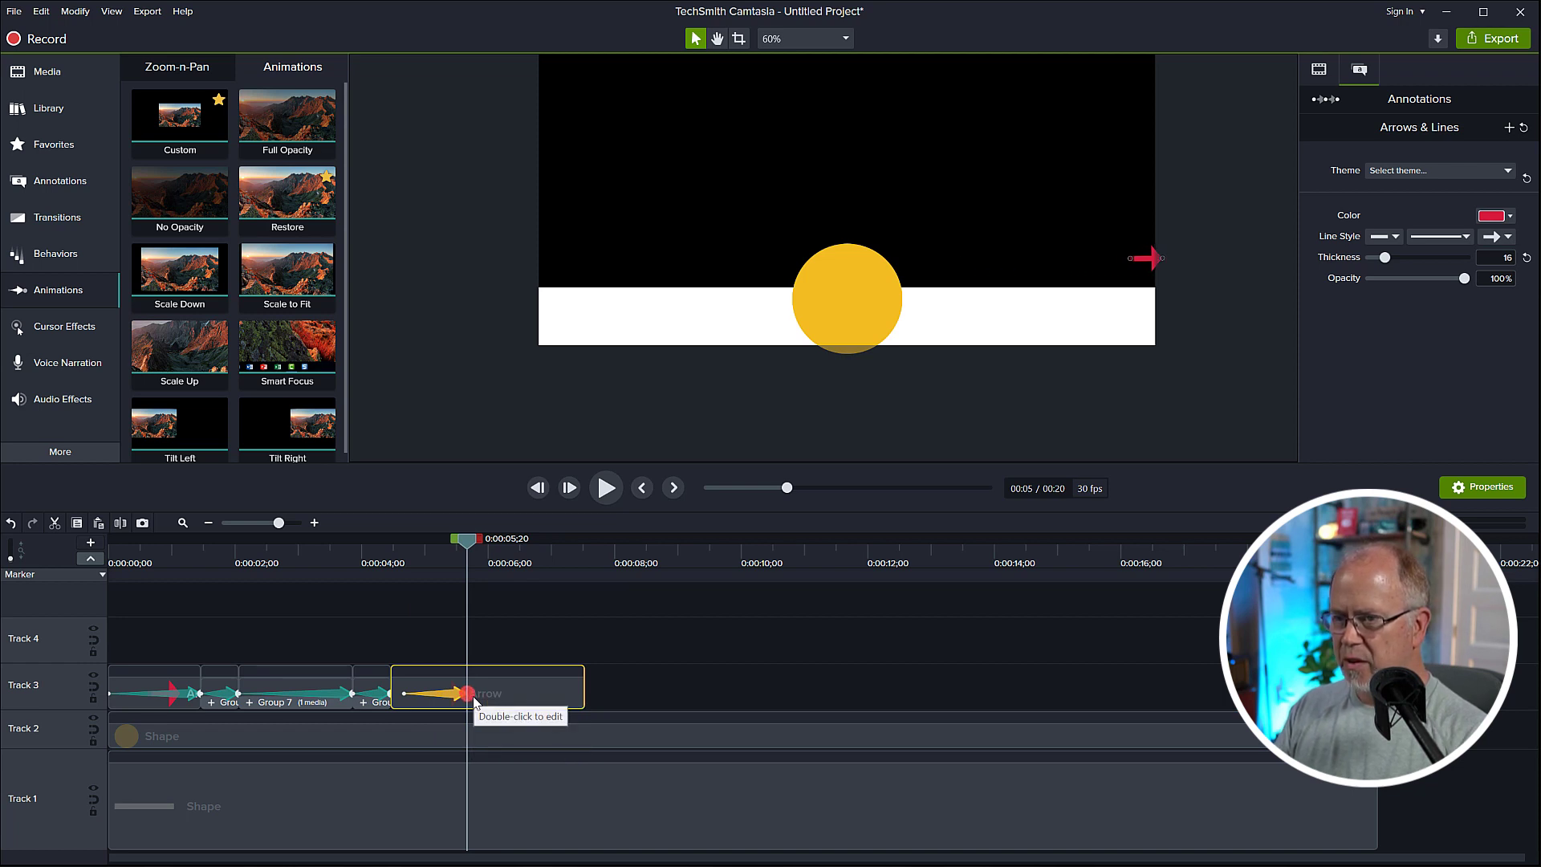
drag(469, 694, 478, 694)
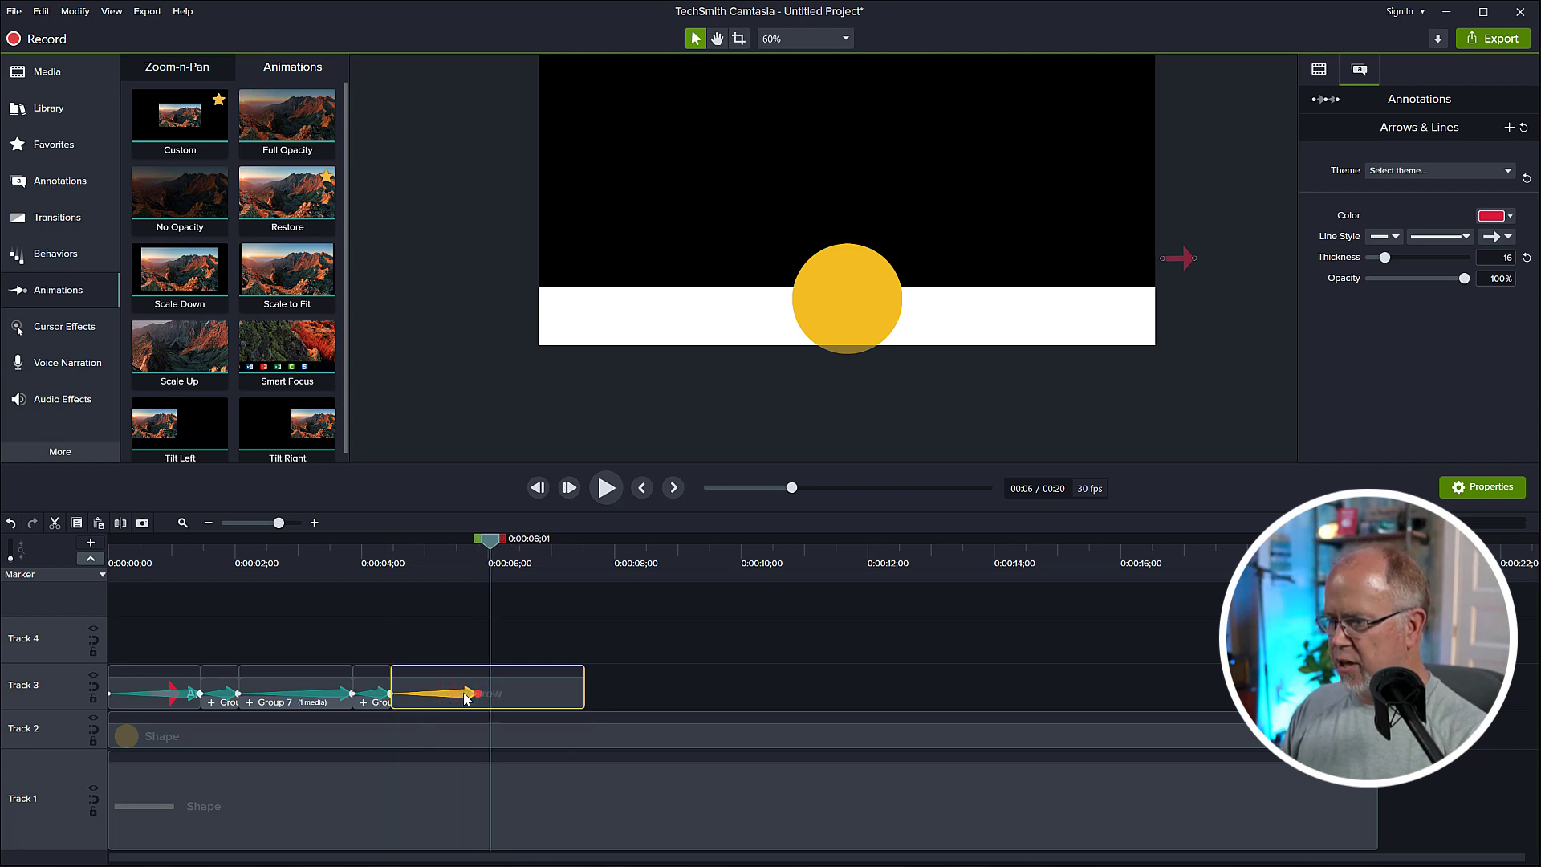
Set the arrow's exit animation easing to Linear and trim the clip to end shortly after the animation
right_click(466, 697)
mouse_move(607, 770)
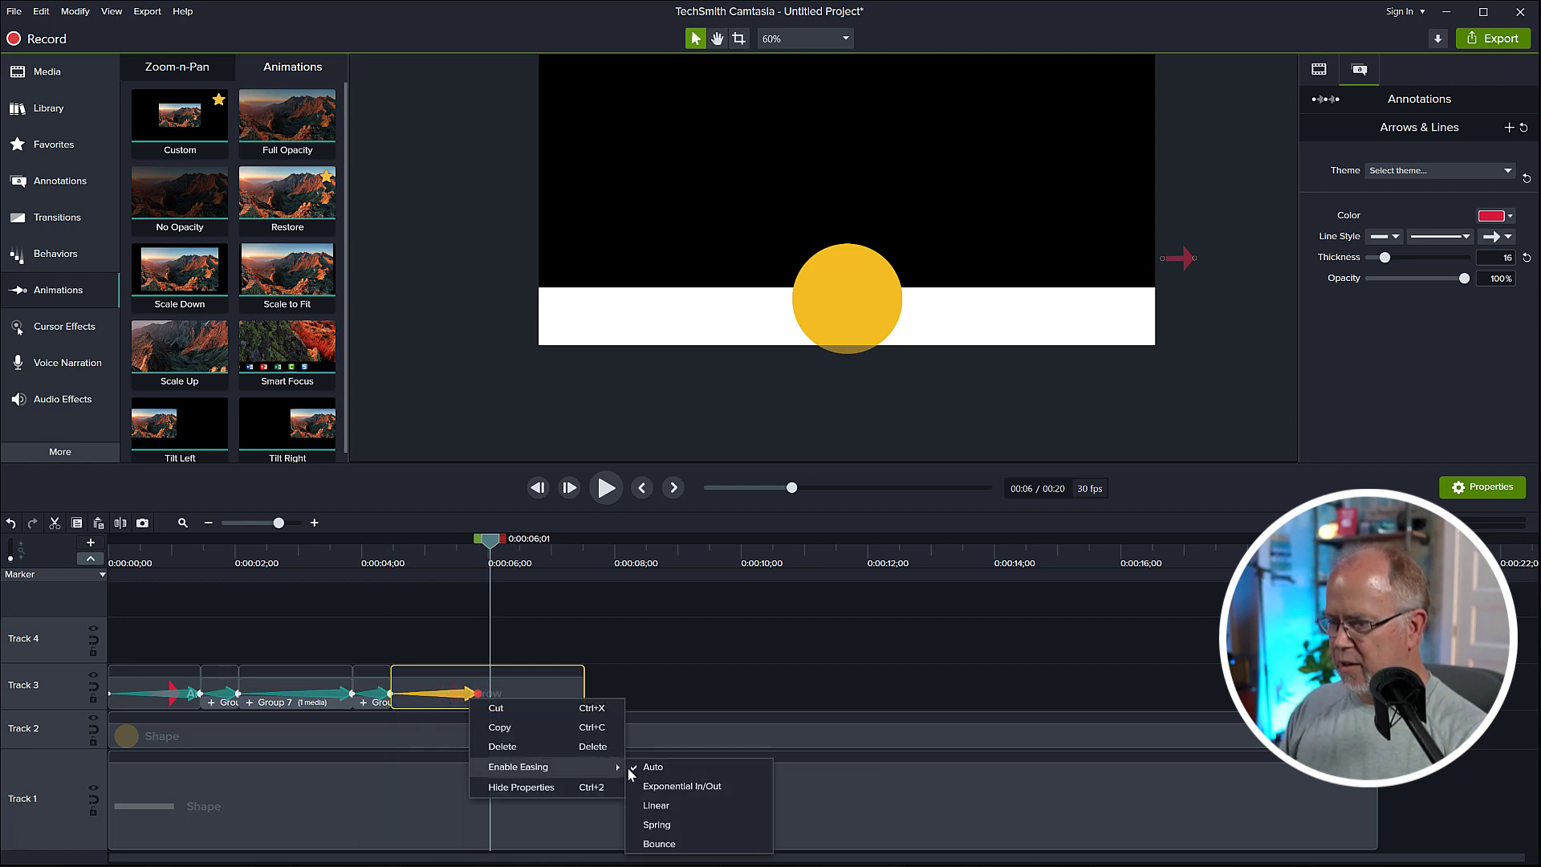
click(651, 806)
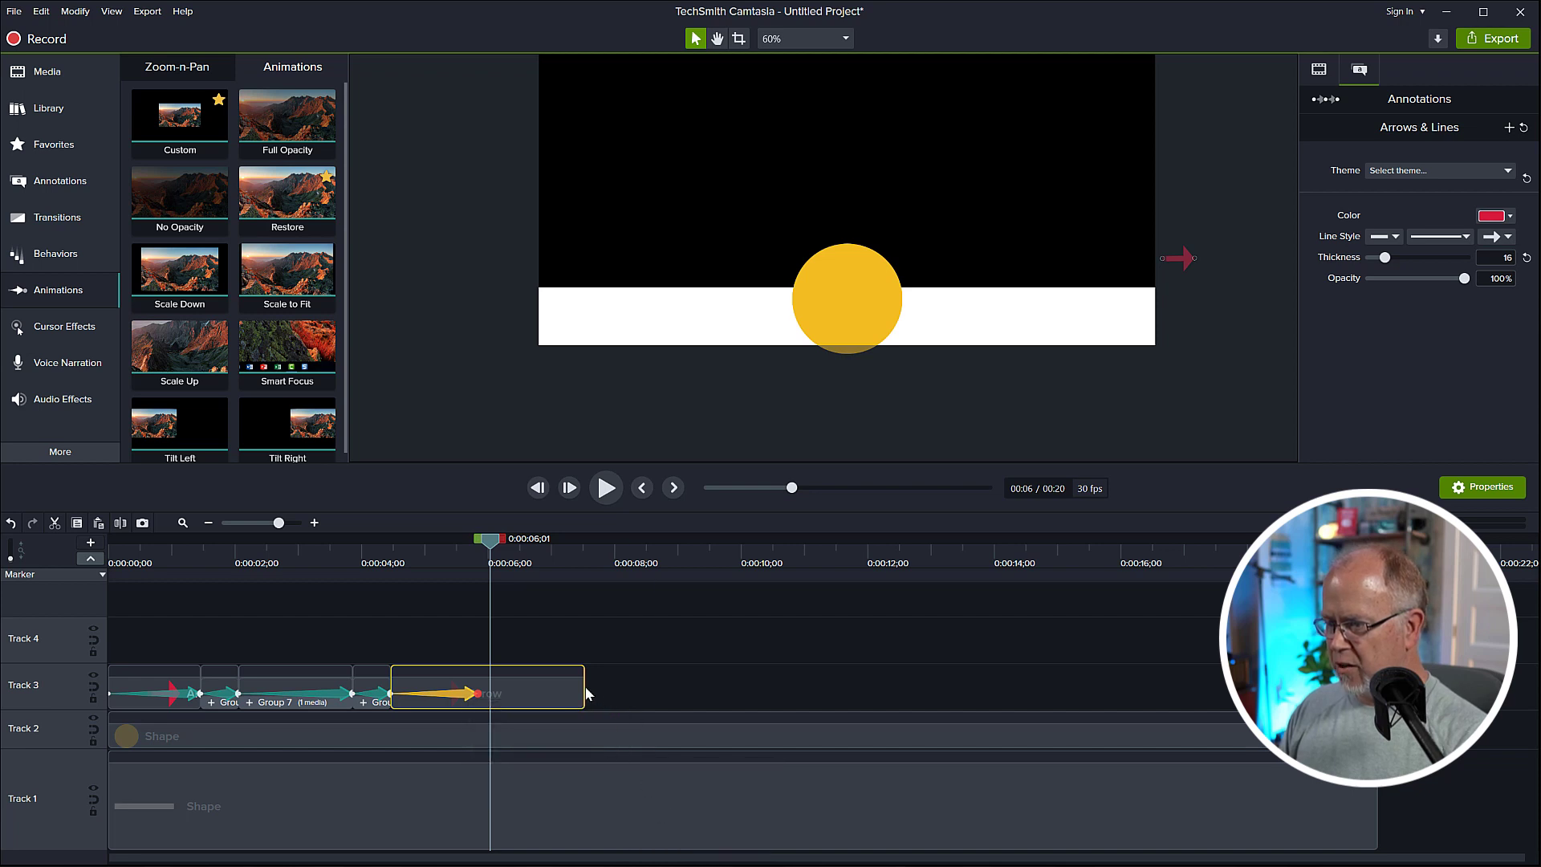
drag(584, 686, 512, 687)
click(445, 622)
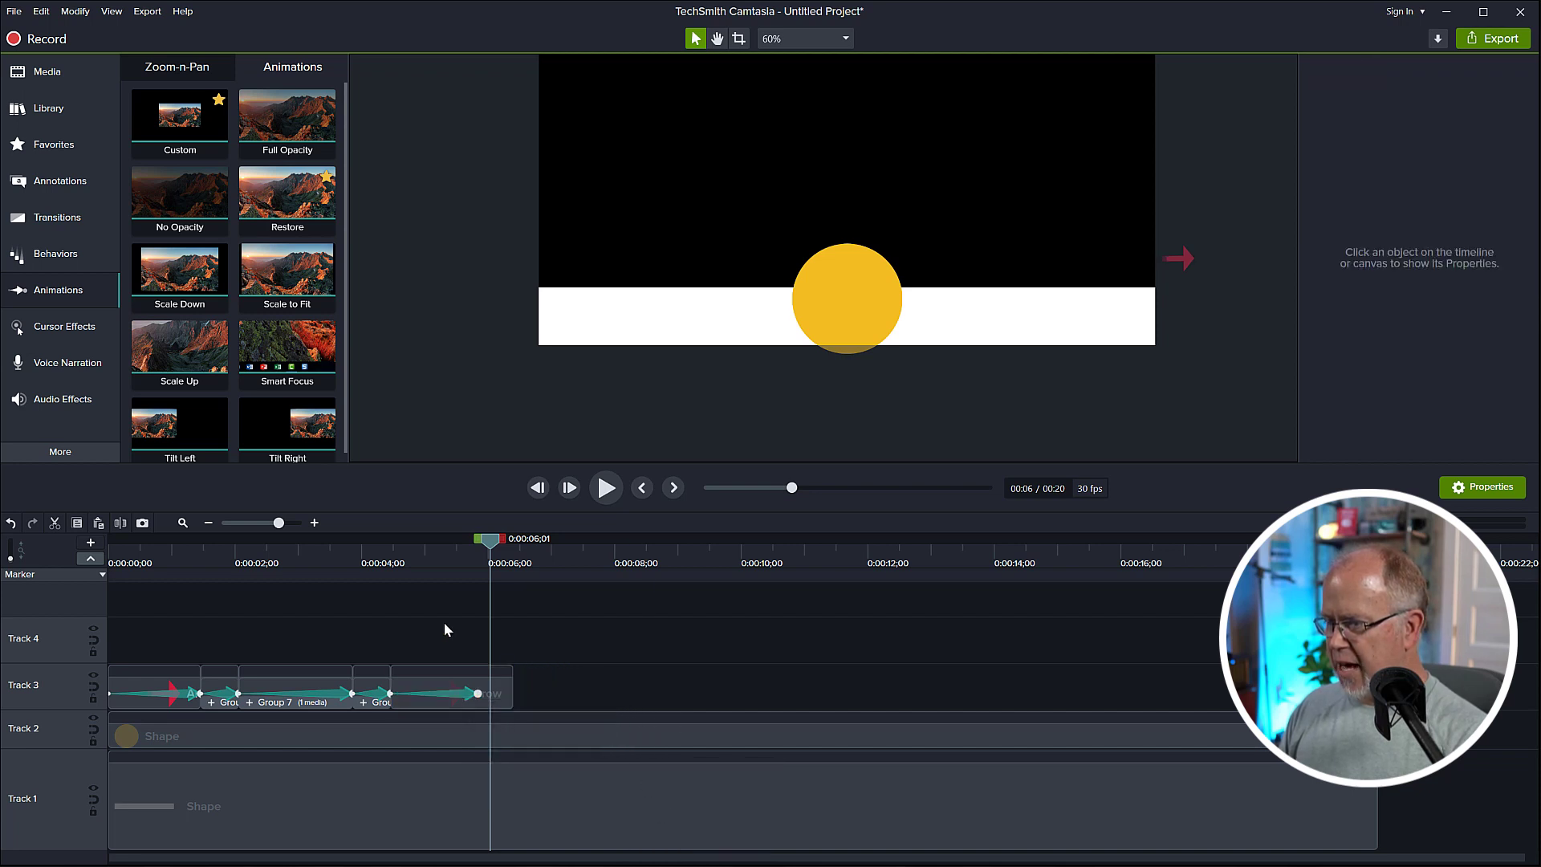
Play back the complete arrow animation from the beginning of the timeline
drag(493, 543, 111, 567)
key(space)
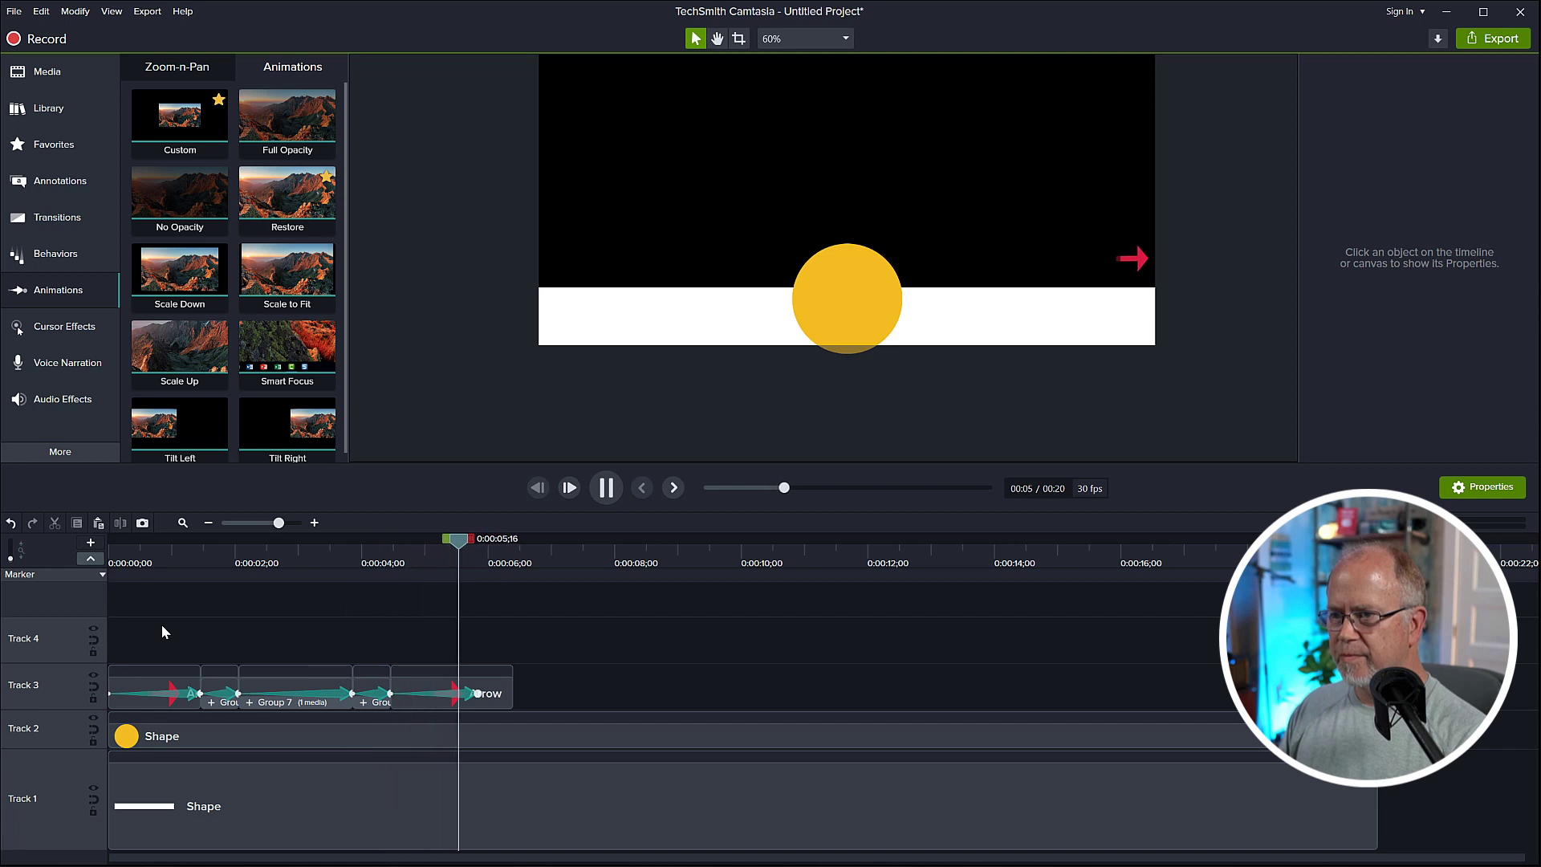
key(space)
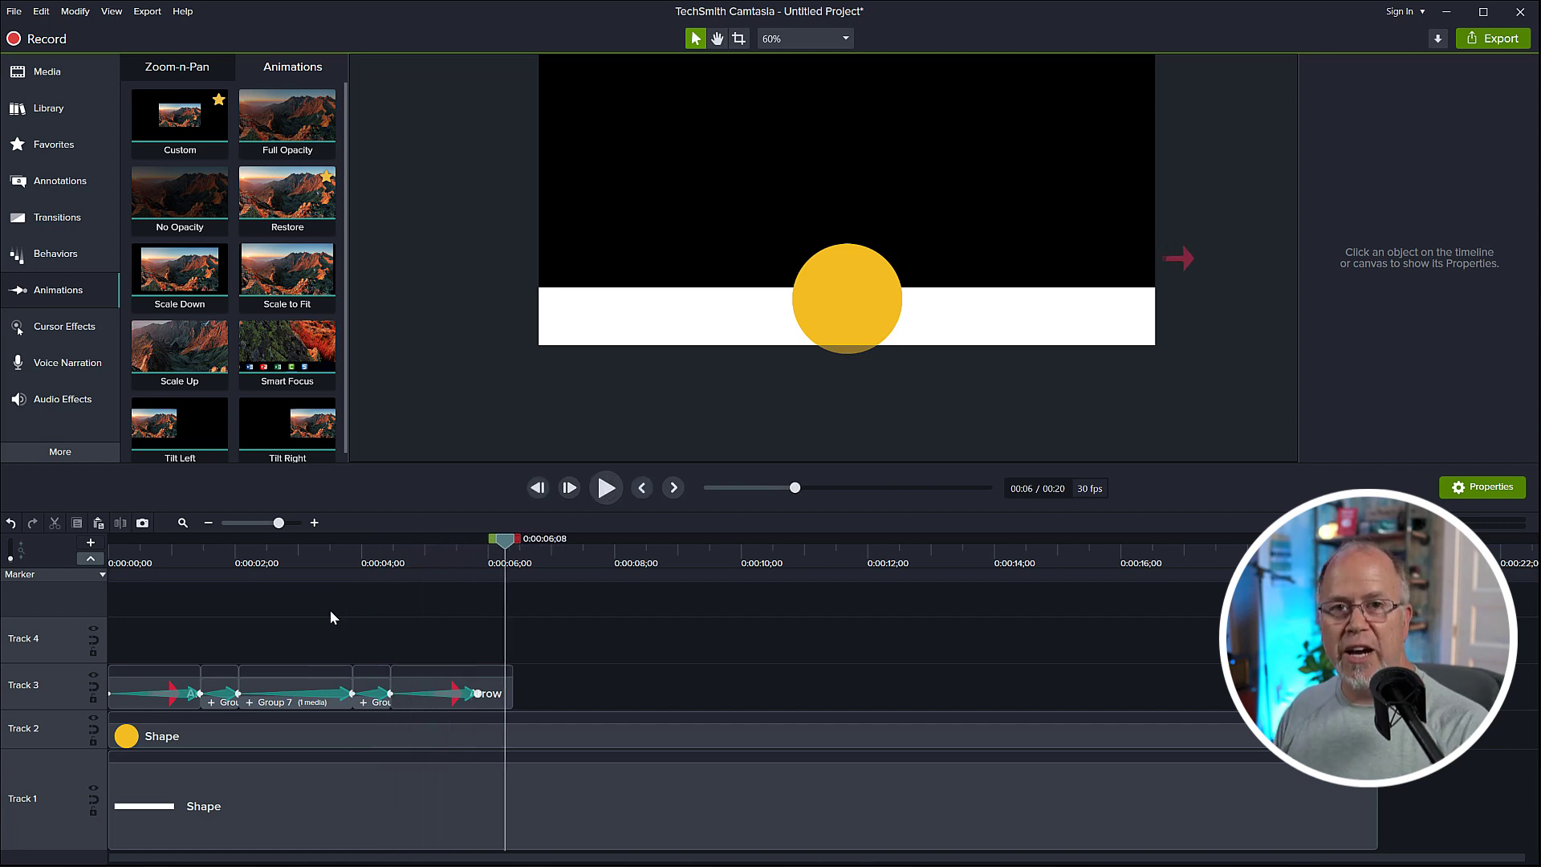